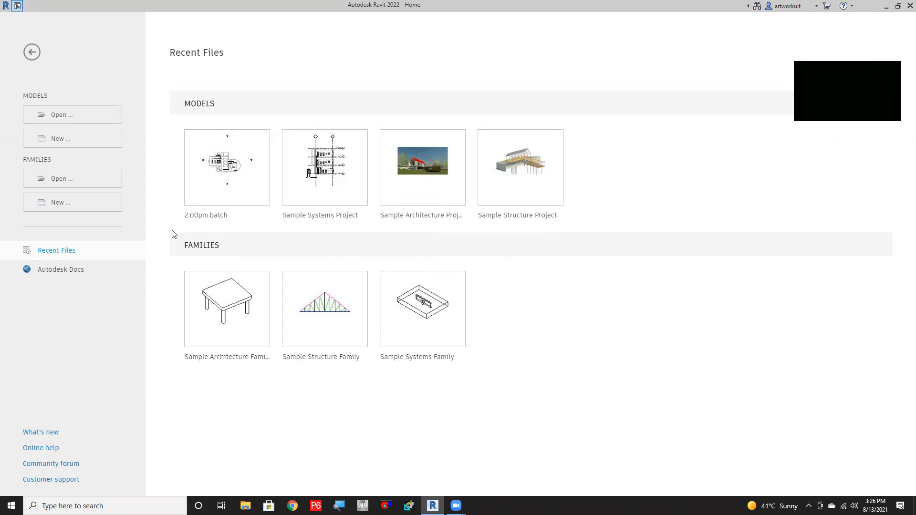
Create a new project from the Systems-Default_Metric.rte template in the English templates folder.
click(84, 139)
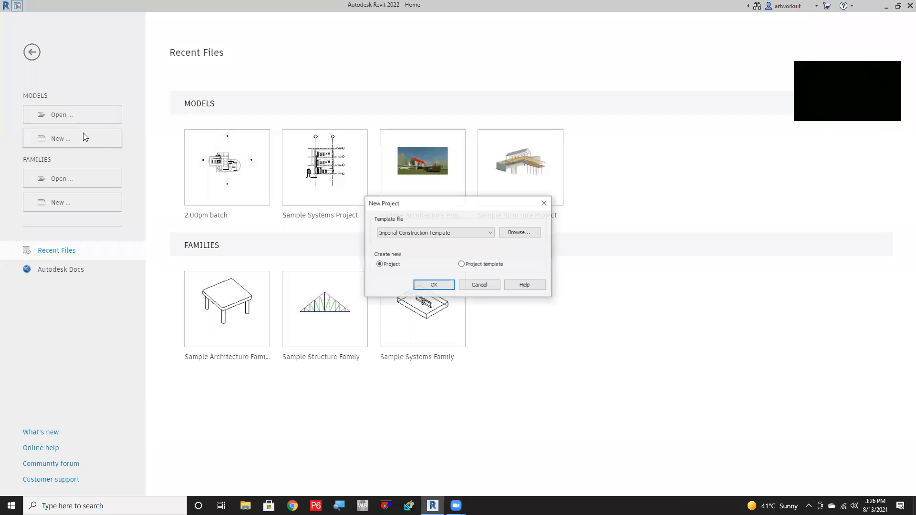
click(475, 234)
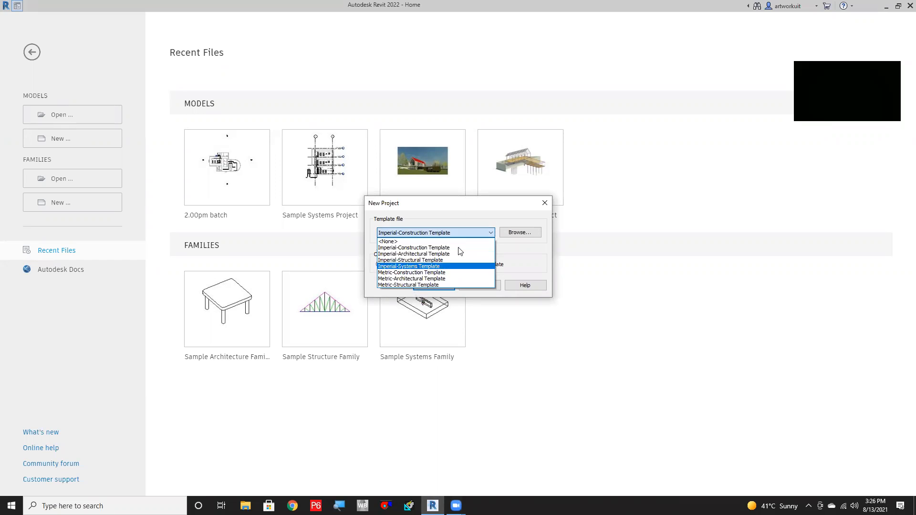
click(527, 238)
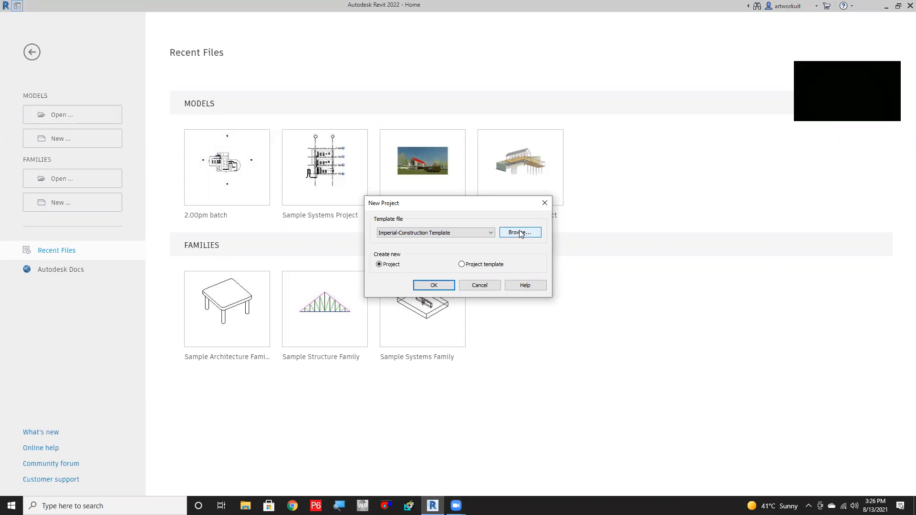
click(518, 235)
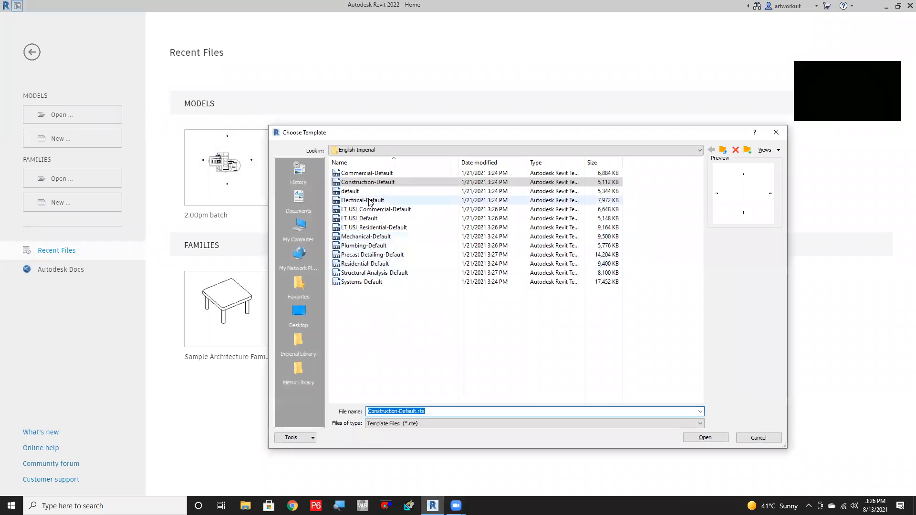
click(442, 151)
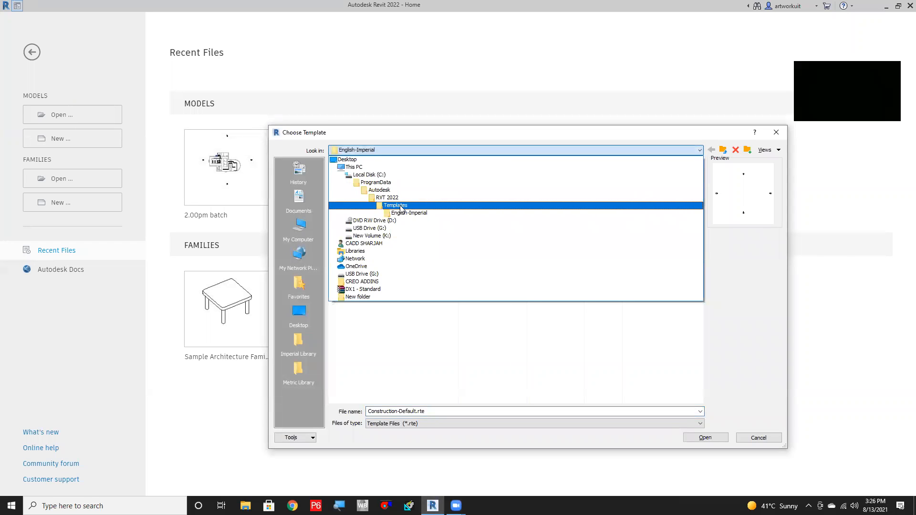
click(388, 195)
double_click(373, 191)
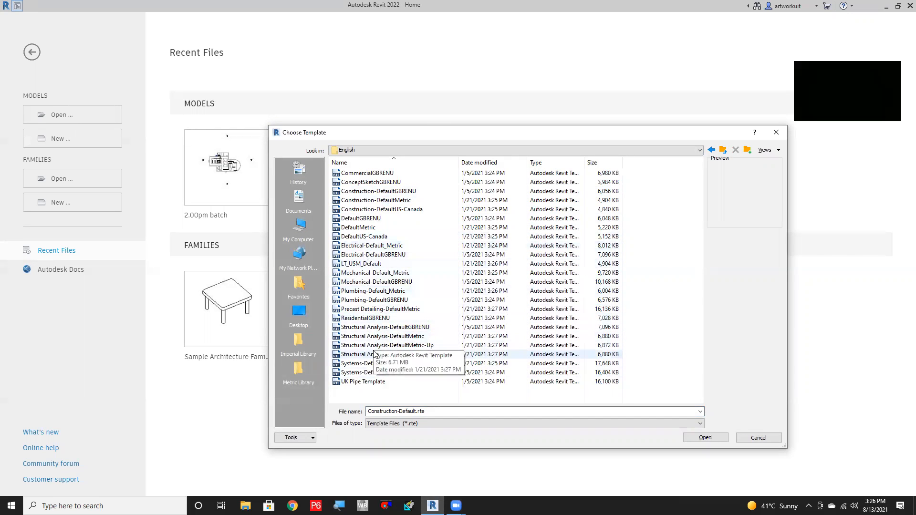
click(396, 363)
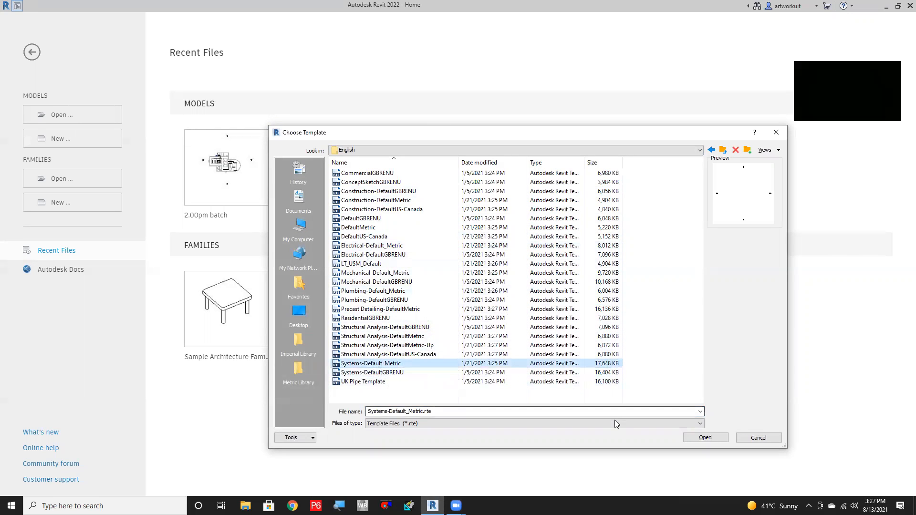
click(705, 437)
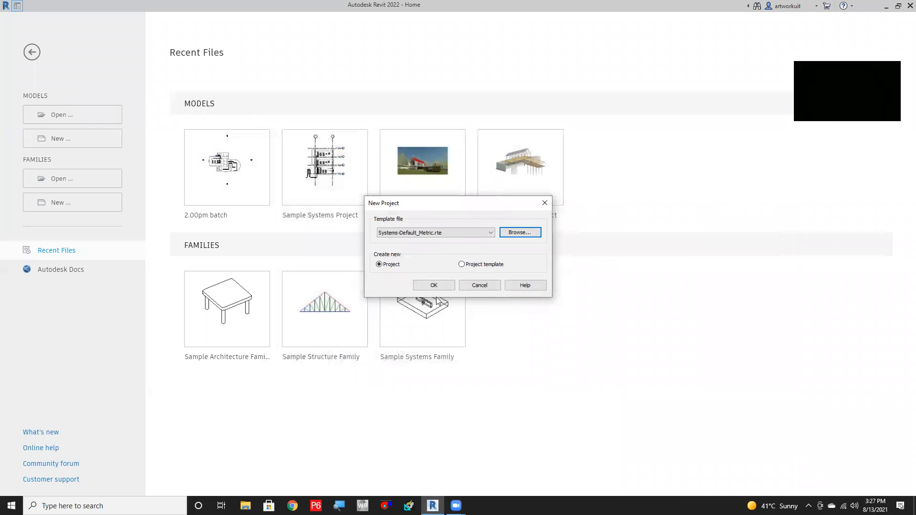
click(434, 285)
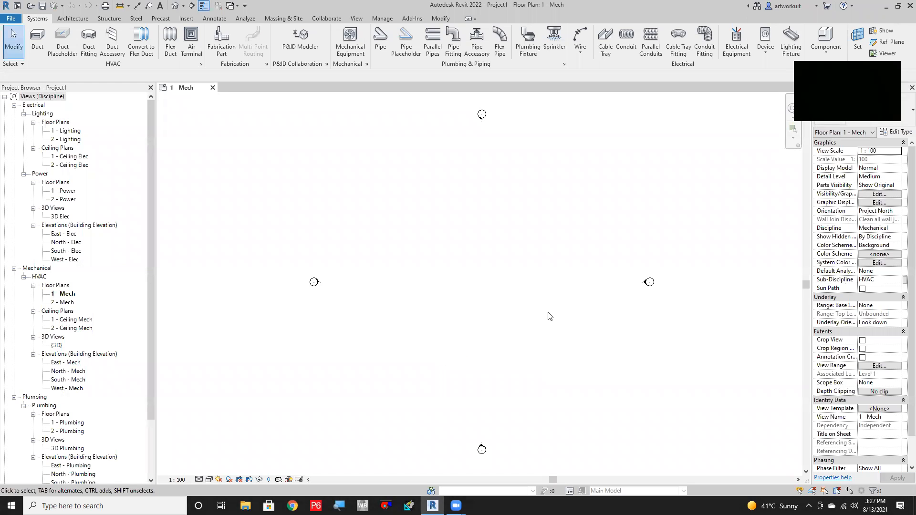
Link the Revit file "school architectural model 1" from the USB drive's REVIT folder, positioned Auto - Internal Origin to Internal Origin.
click(186, 19)
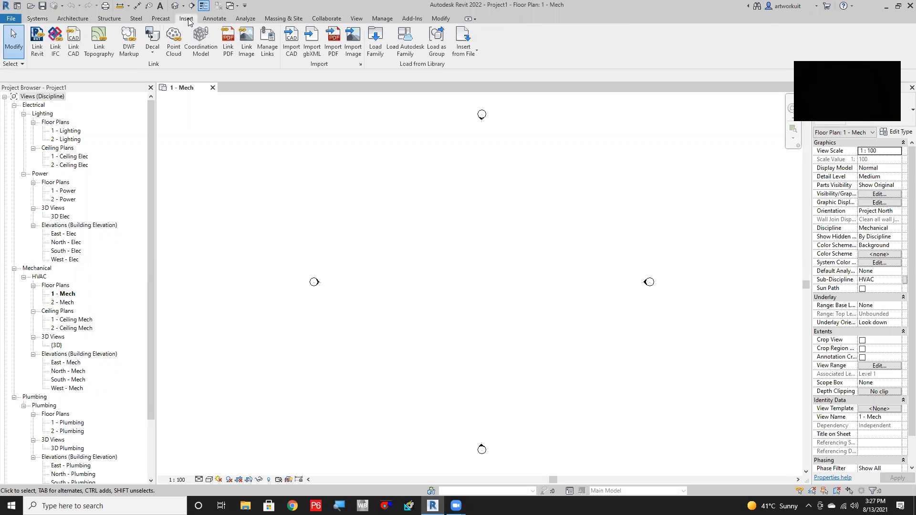
click(37, 40)
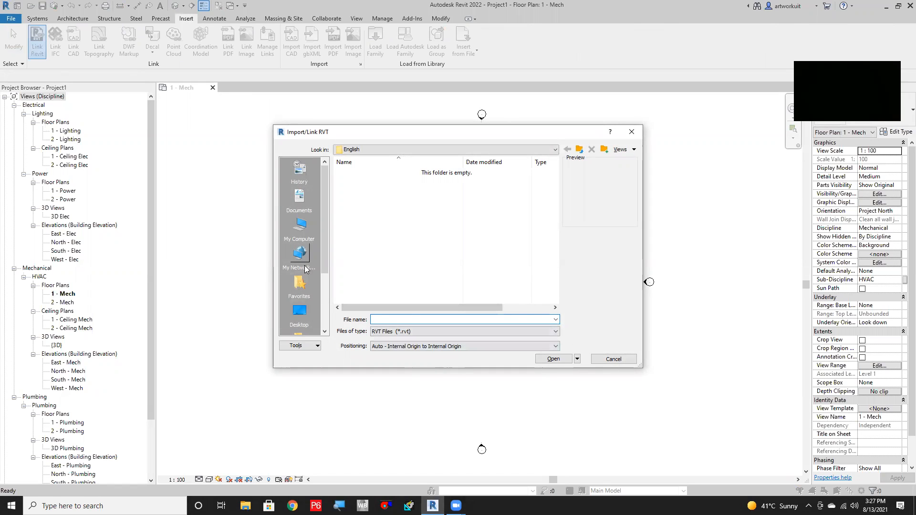
click(299, 225)
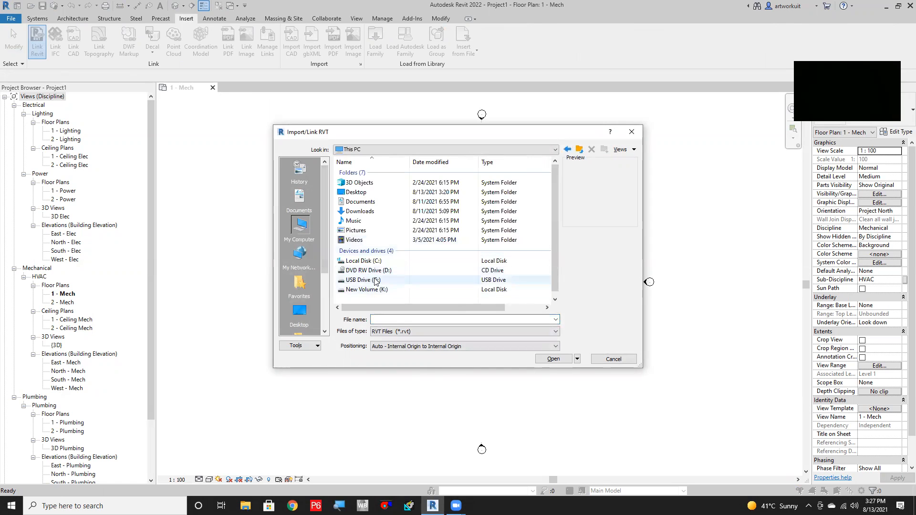
double_click(374, 281)
double_click(362, 175)
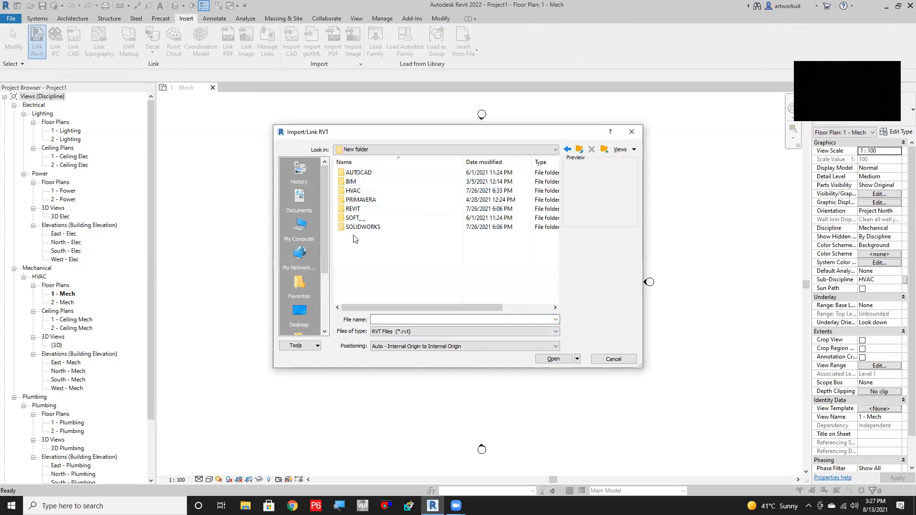
double_click(365, 199)
click(372, 182)
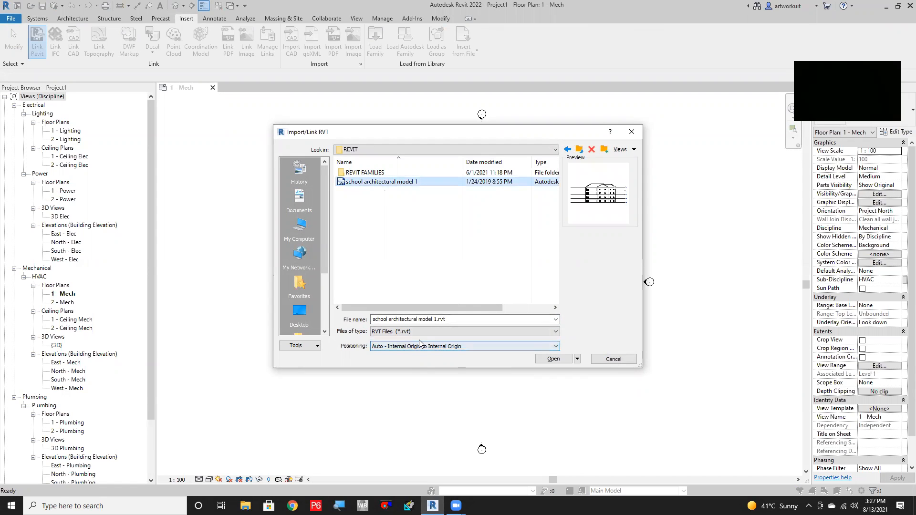
click(549, 359)
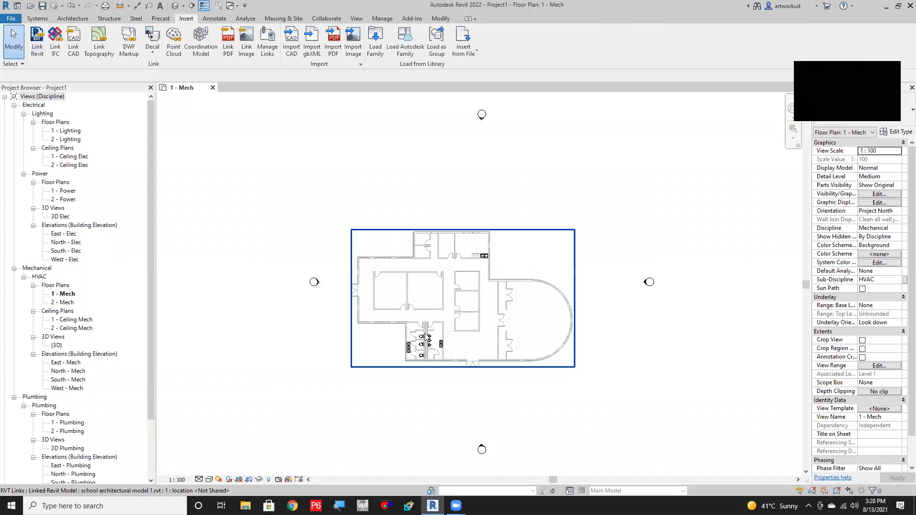
scroll(422, 334, up, 2)
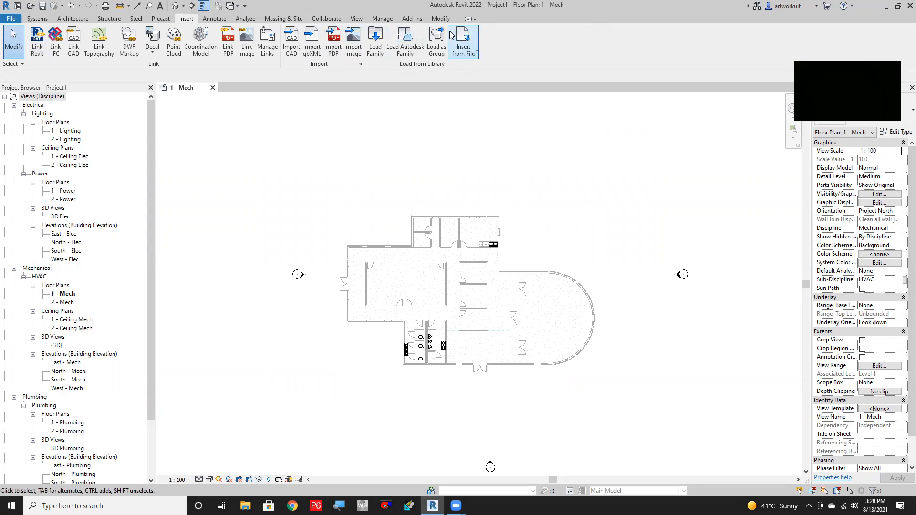
Pin the linked school model in place in the 1 - Mech floor plan and clear the selection.
click(442, 19)
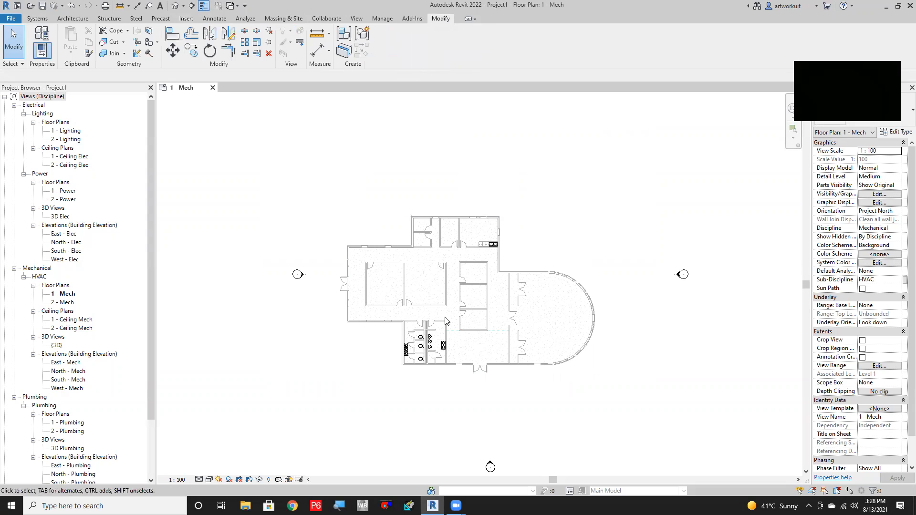
click(517, 368)
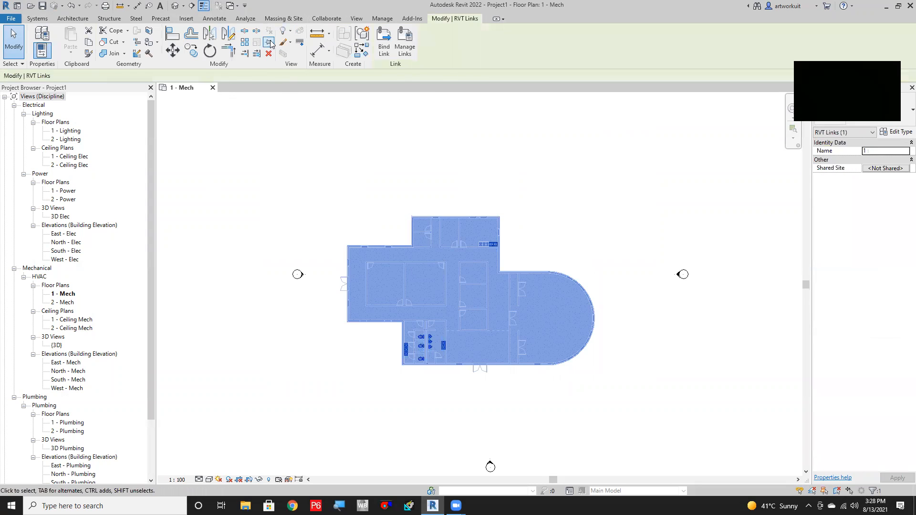
click(720, 348)
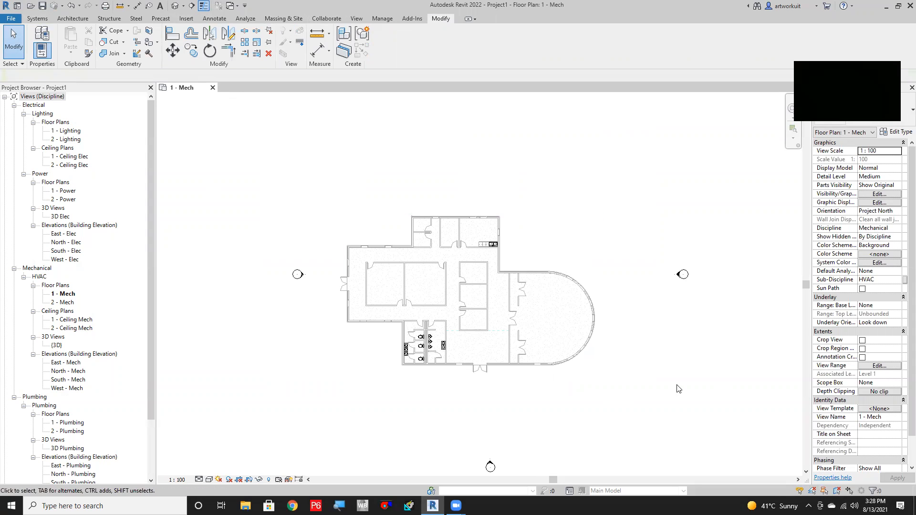
scroll(347, 301, up, 2)
scroll(467, 330, down, 2)
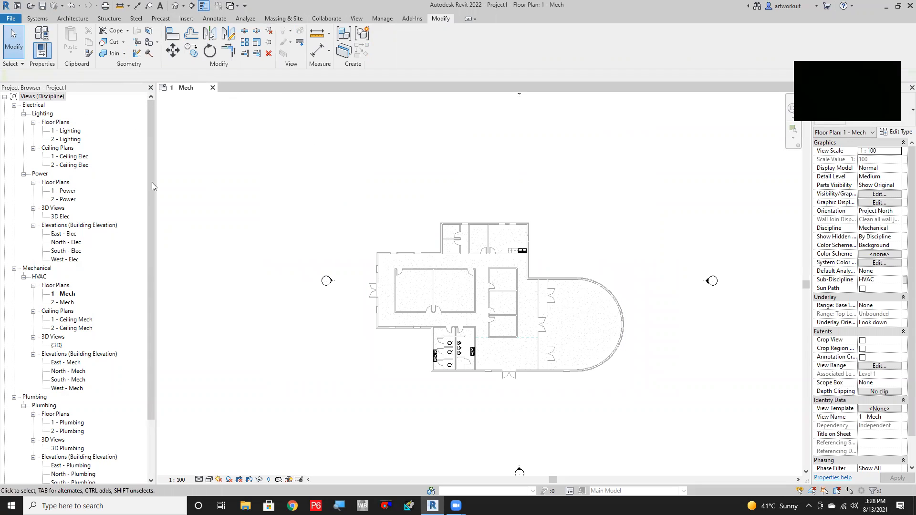
Open the East - Mech elevation and bring the linked building and all its level lines into view.
click(75, 364)
double_click(75, 365)
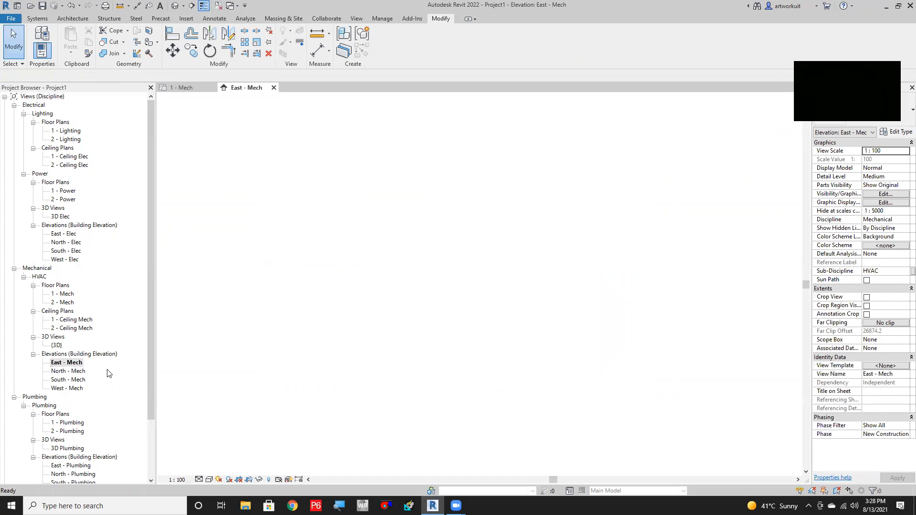
scroll(456, 337, down, 2)
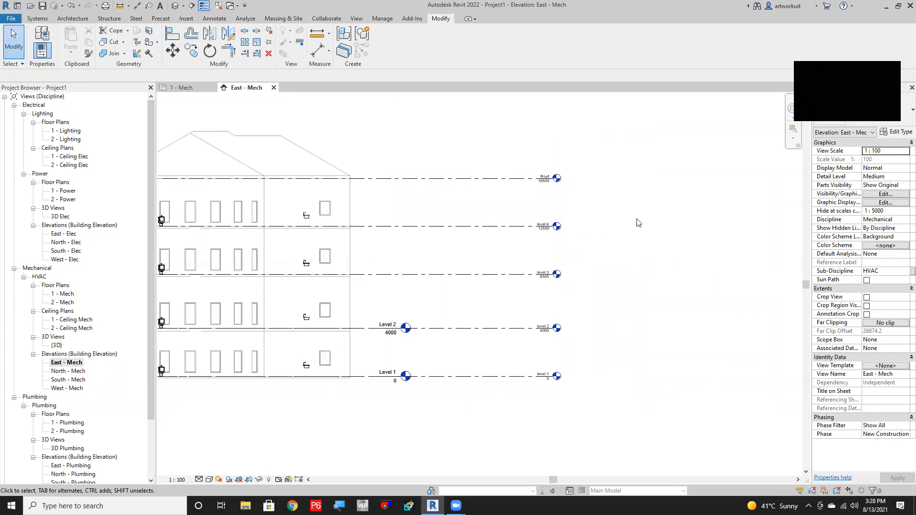
middle_drag(485, 243, 533, 268)
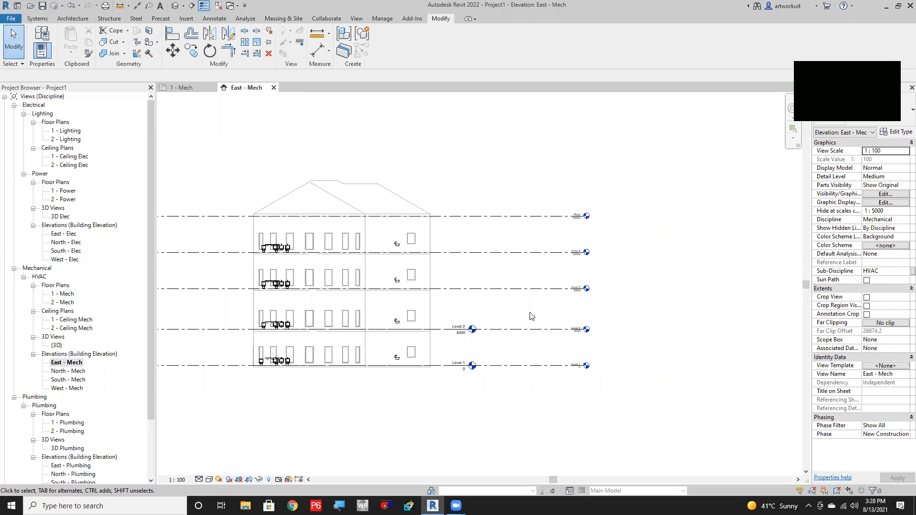
scroll(531, 314, up, 1)
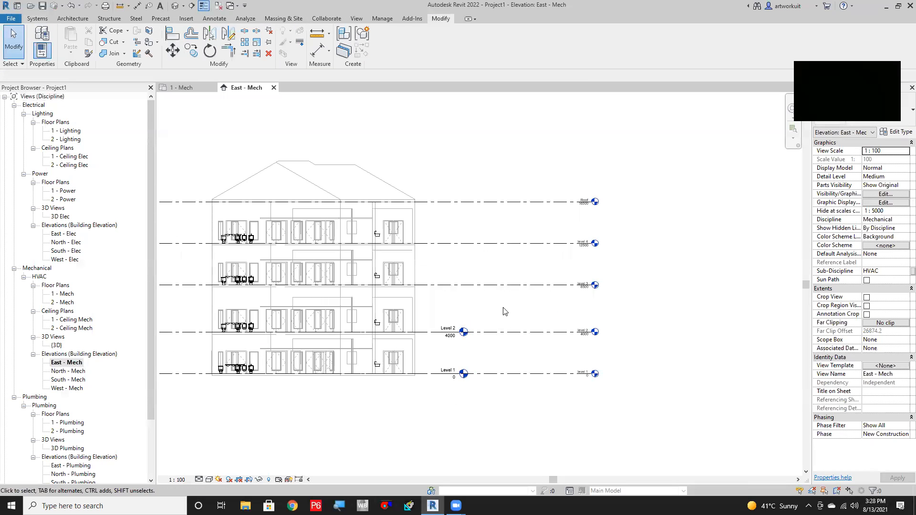
Copy and monitor level 3, level 4 and Roof from the linked school model in one multiple selection.
click(326, 20)
click(479, 48)
click(496, 79)
click(509, 205)
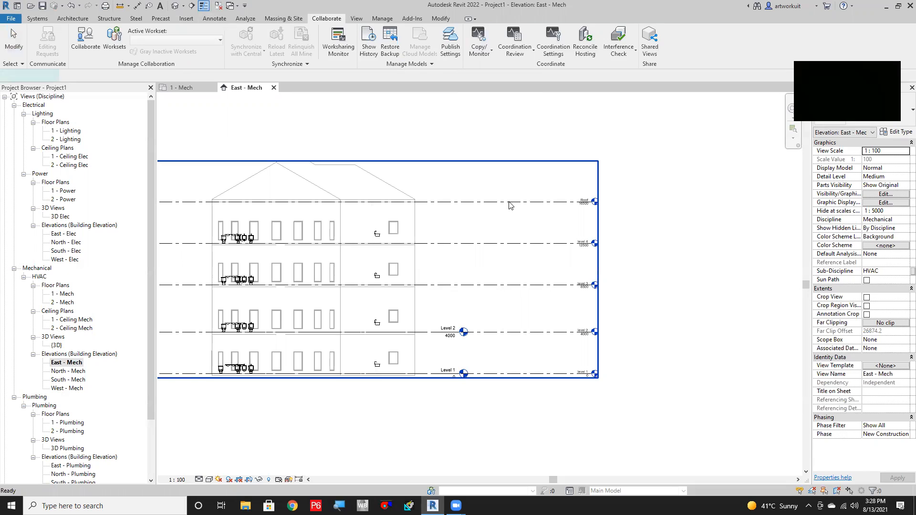
click(60, 41)
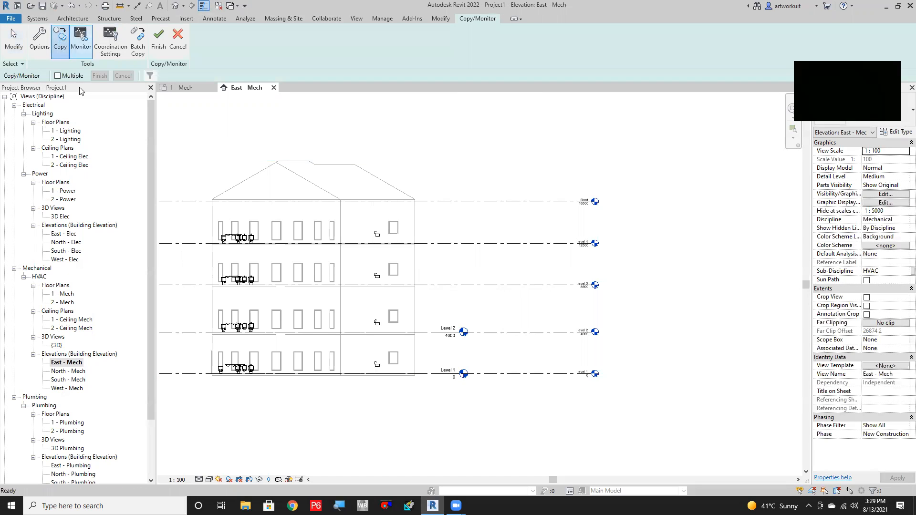
click(57, 75)
drag(613, 308, 519, 166)
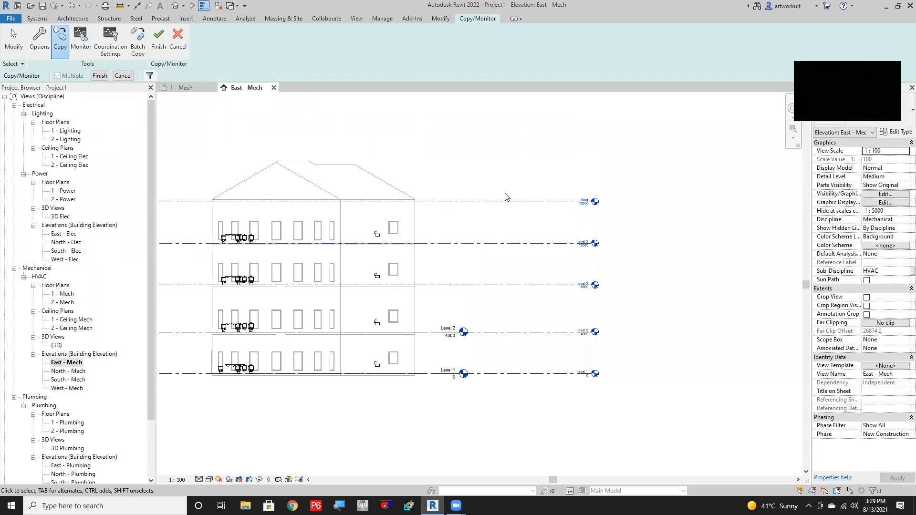
click(99, 76)
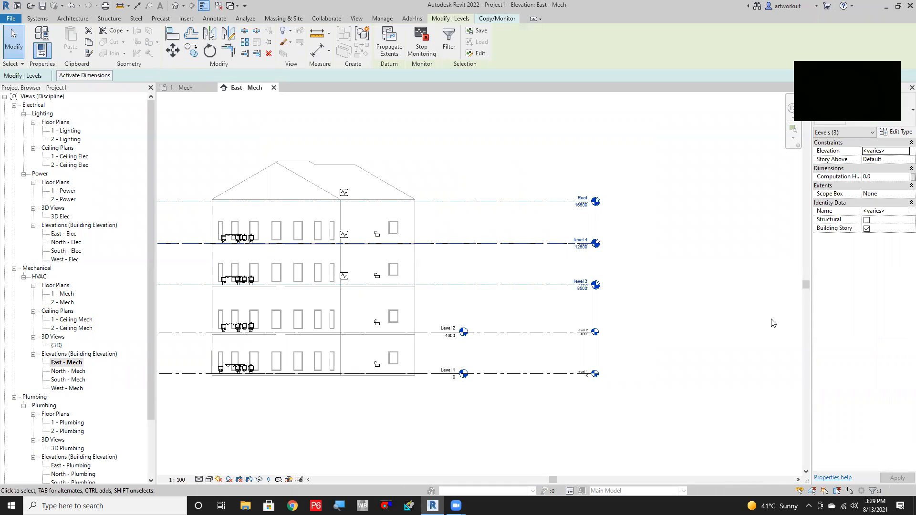
Align the heads of the copied level 3, level 4 and Roof with the Level 1 and Level 2 heads, then finish Copy/Monitor.
click(576, 286)
scroll(596, 286, up, 2)
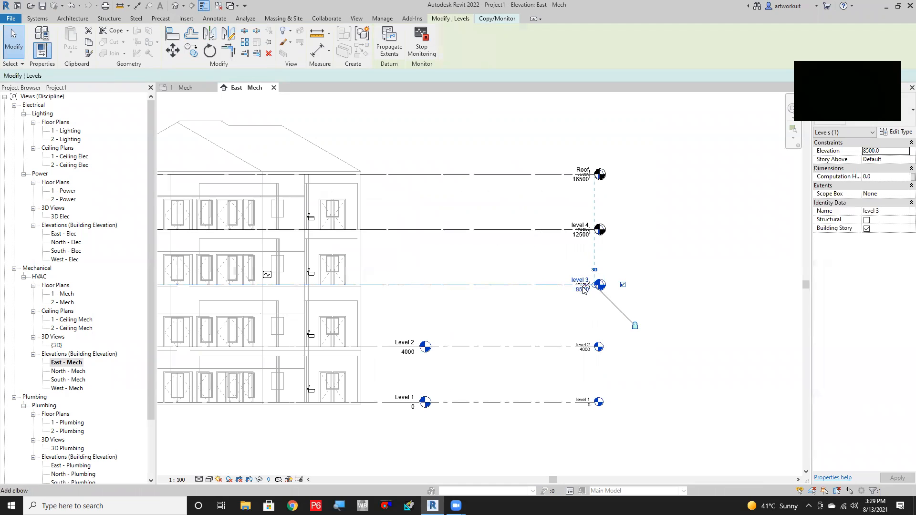
drag(595, 289, 418, 269)
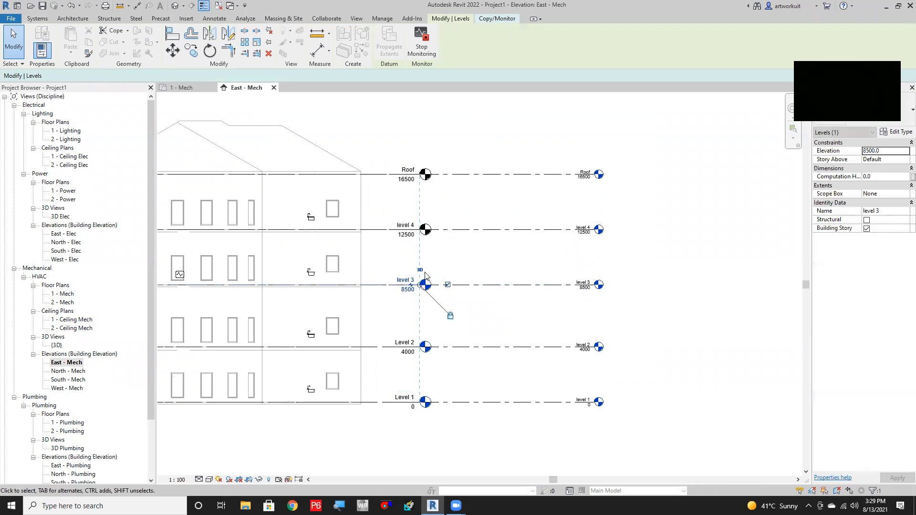
click(497, 19)
click(159, 40)
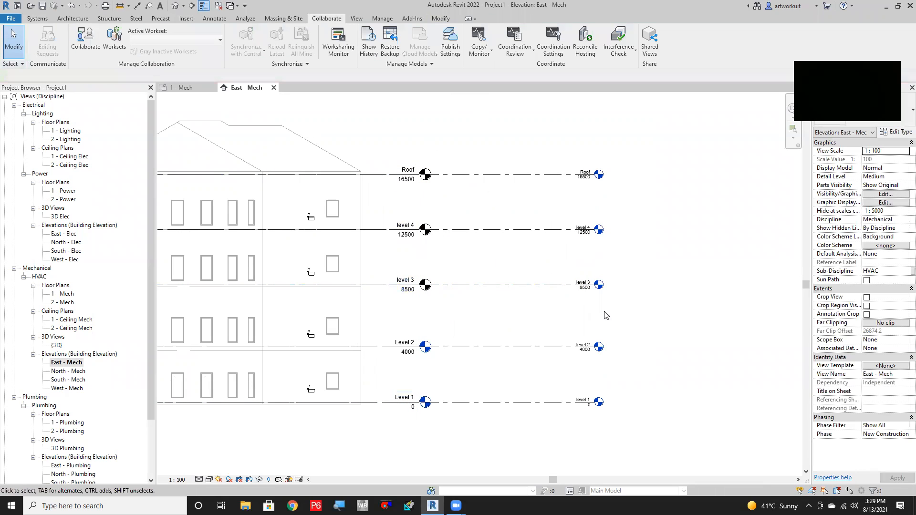
Start new floor plan views for level 3, level 4 and Roof without duplicating existing views.
scroll(520, 305, down, 1)
middle_drag(535, 303, 651, 306)
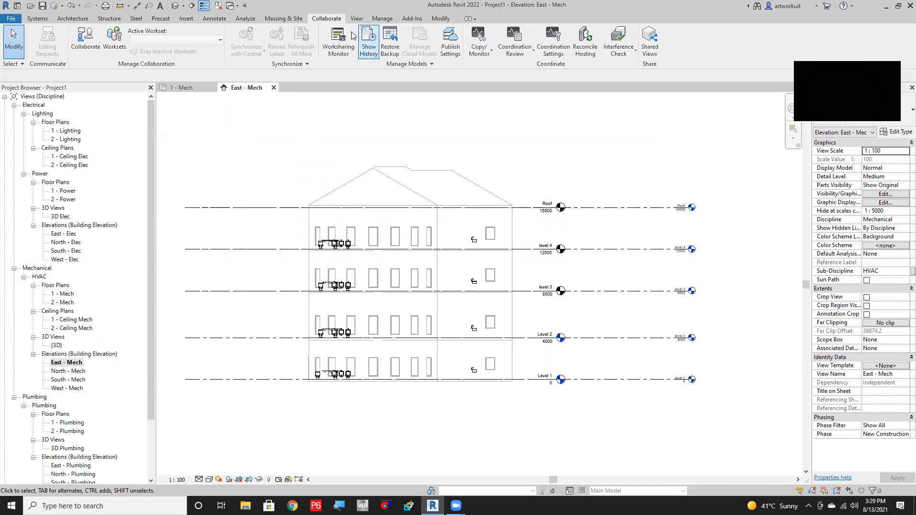
click(357, 18)
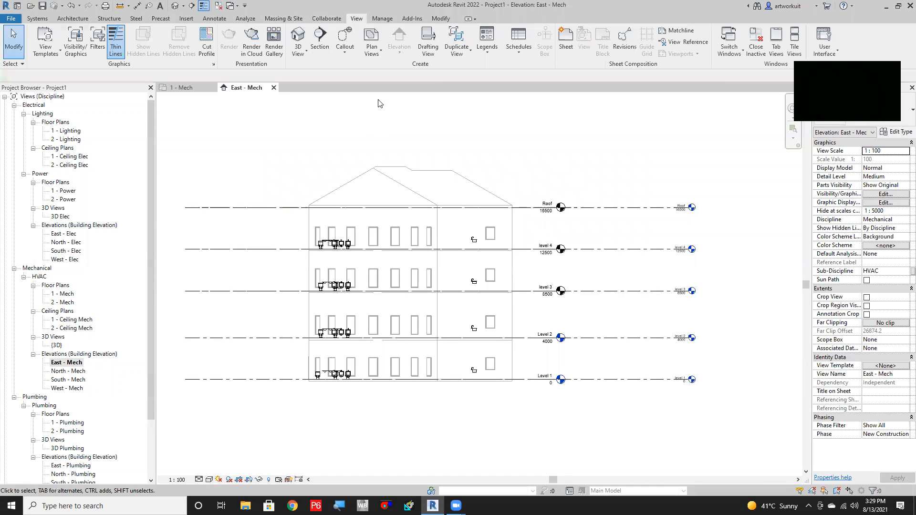
click(379, 52)
click(388, 70)
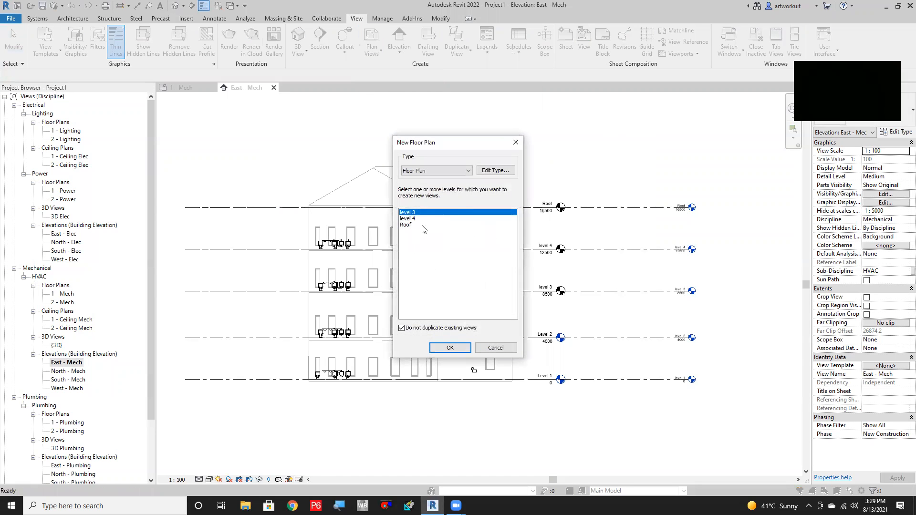
shift+click(406, 225)
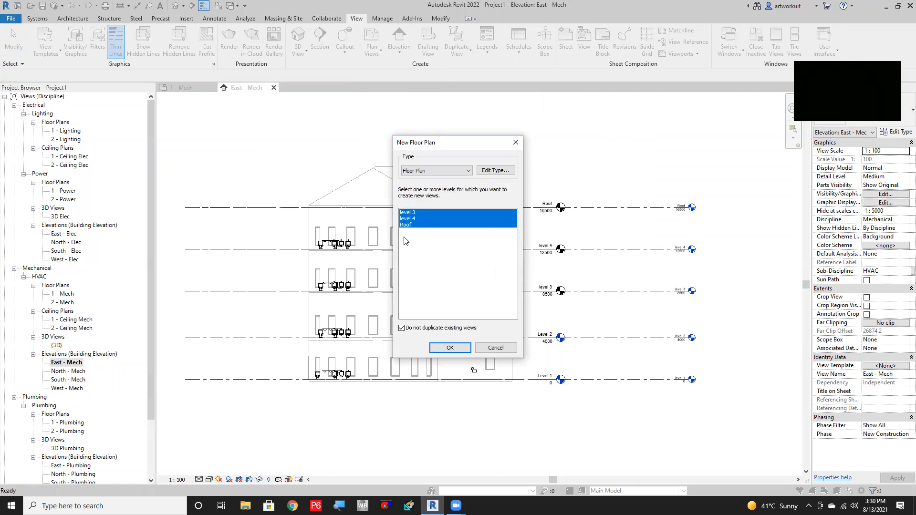
Assign the Mechanical Plan view template to the new floor plans' type, then create the plans and close the Roof view.
click(483, 174)
click(501, 229)
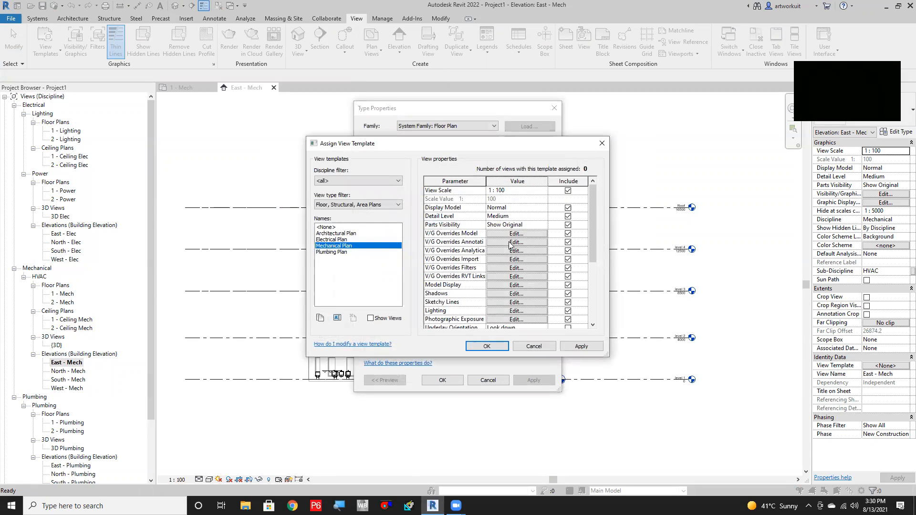
scroll(540, 309, down, 4)
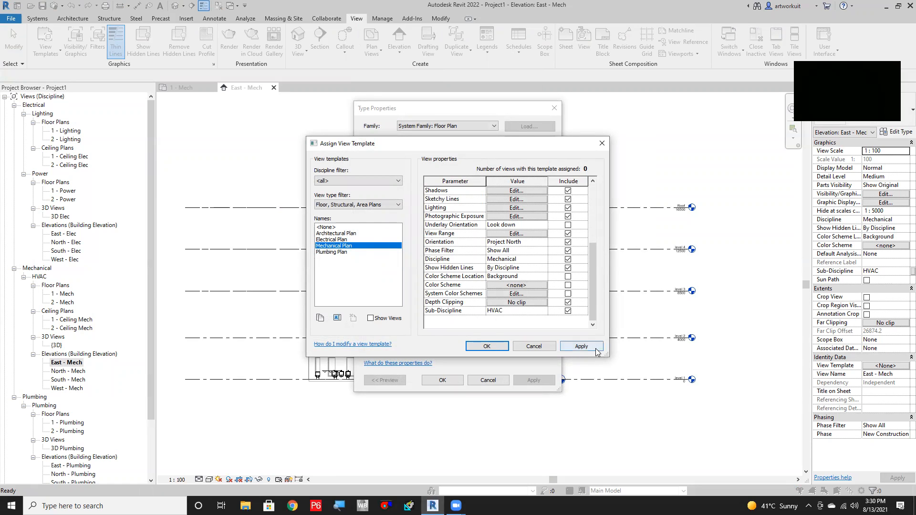
click(580, 347)
click(486, 347)
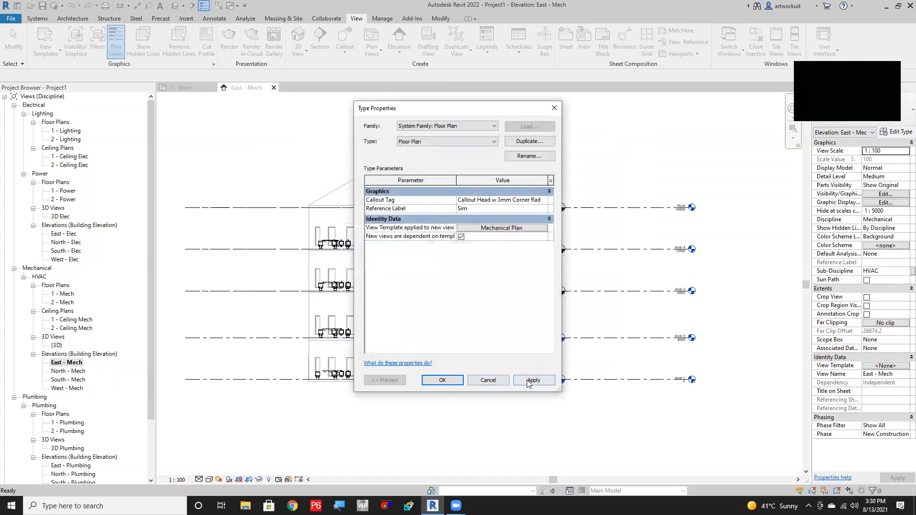
click(442, 380)
click(461, 348)
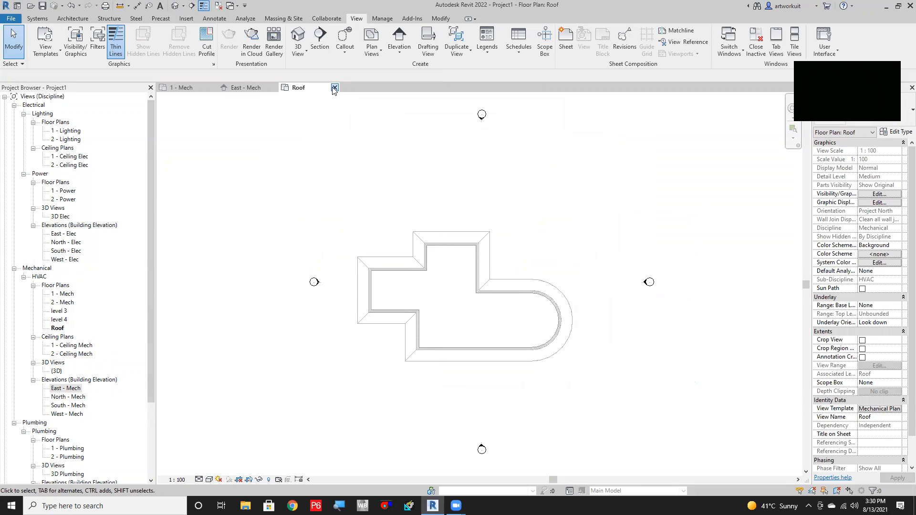
click(335, 88)
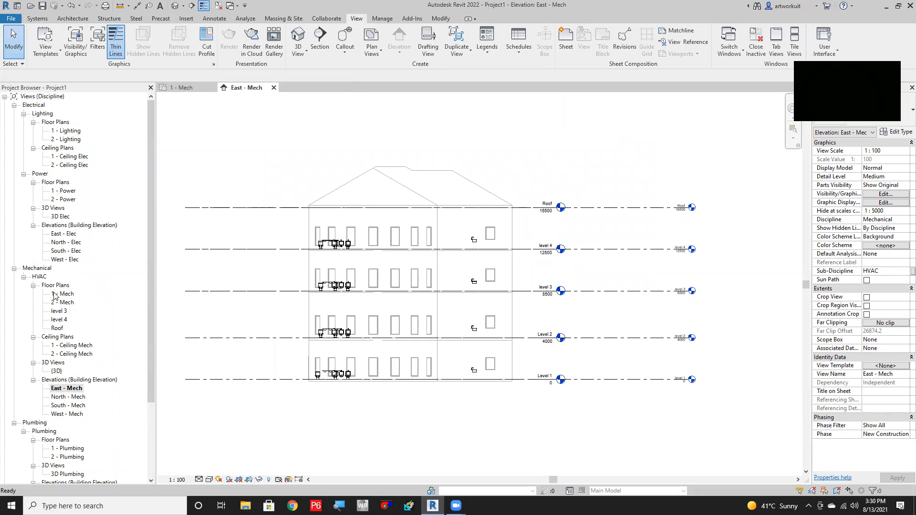
Rename the mechanical level 3 floor plan as 3 - Mech without renaming the corresponding level and views.
click(62, 311)
right_click(63, 311)
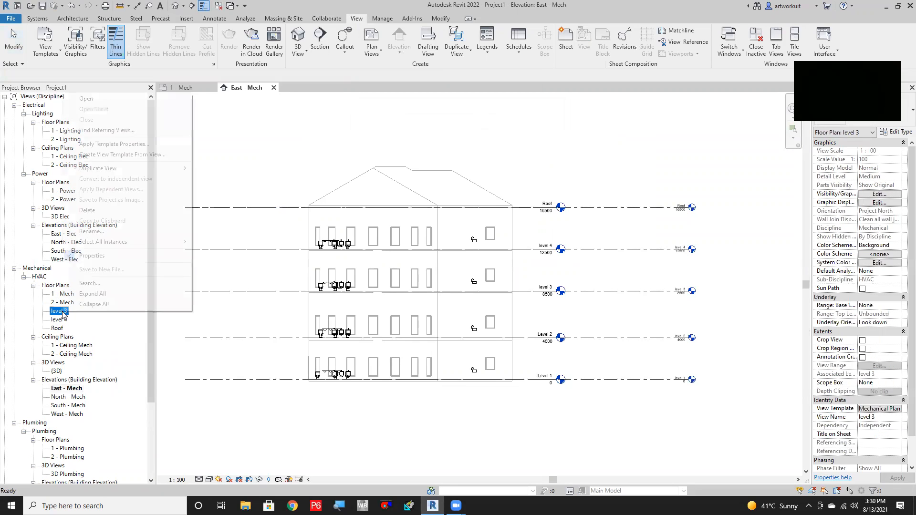
click(109, 232)
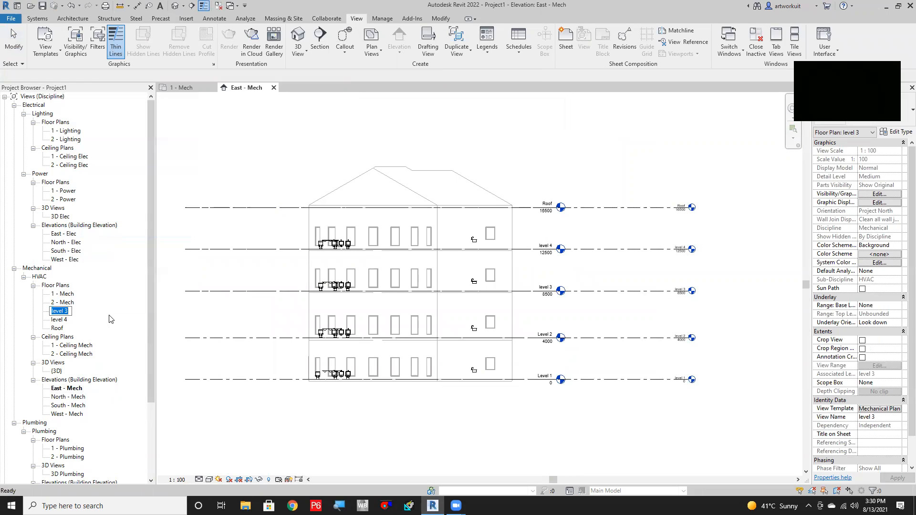
text(3)
text(ch)
click(55, 322)
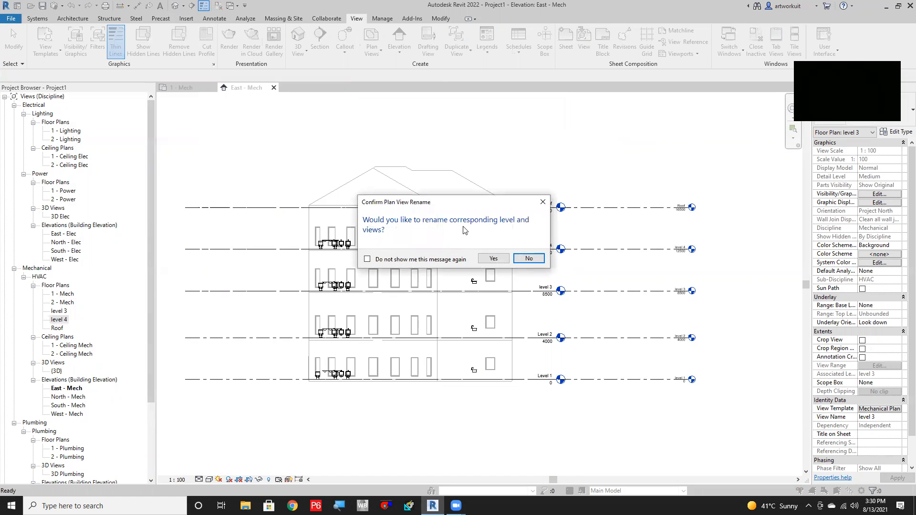
click(533, 259)
Rename the mechanical level 4 floor plan as 4 - Mech without renaming the corresponding level and views.
right_click(63, 320)
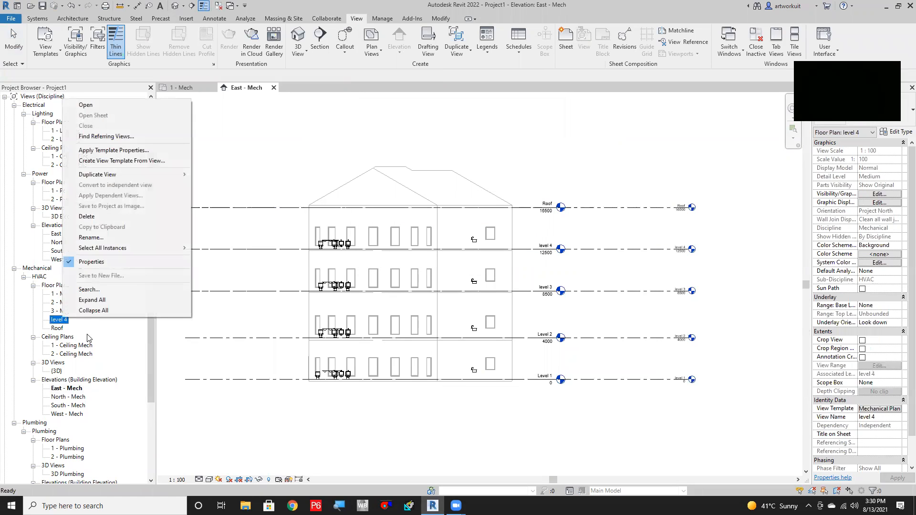
click(105, 238)
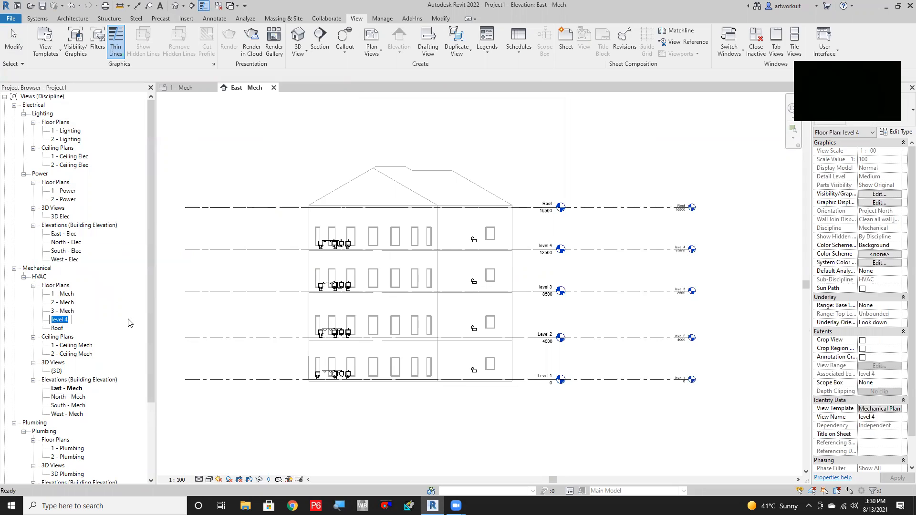
text(4 - Mech)
click(210, 299)
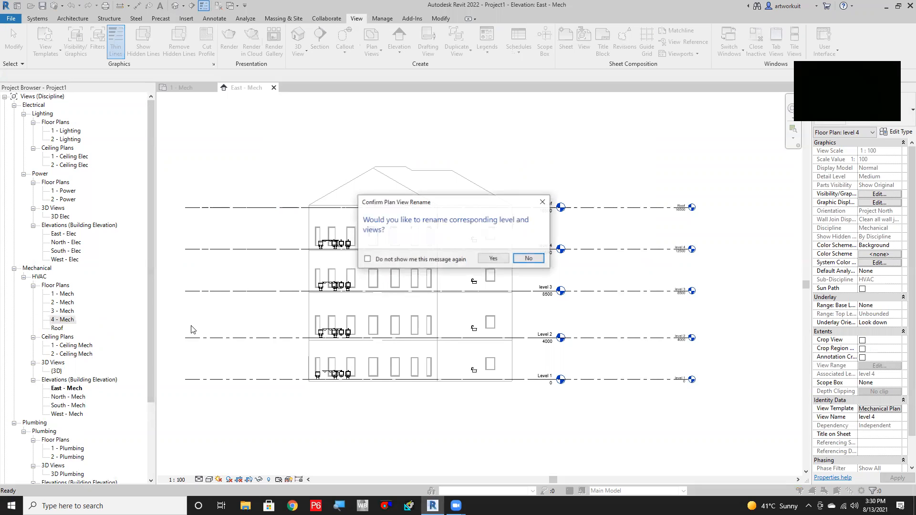
click(527, 258)
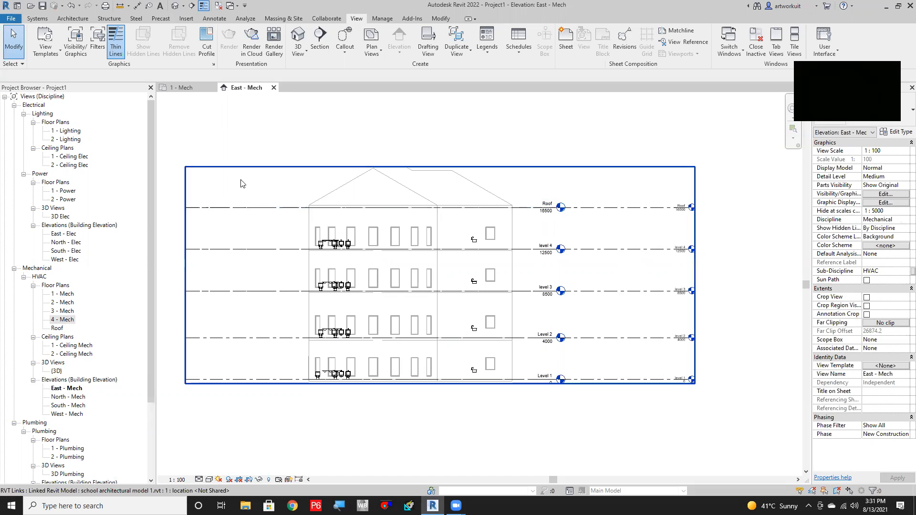
Switch to the 1 - Mech floor plan and close the East - Mech elevation.
click(198, 89)
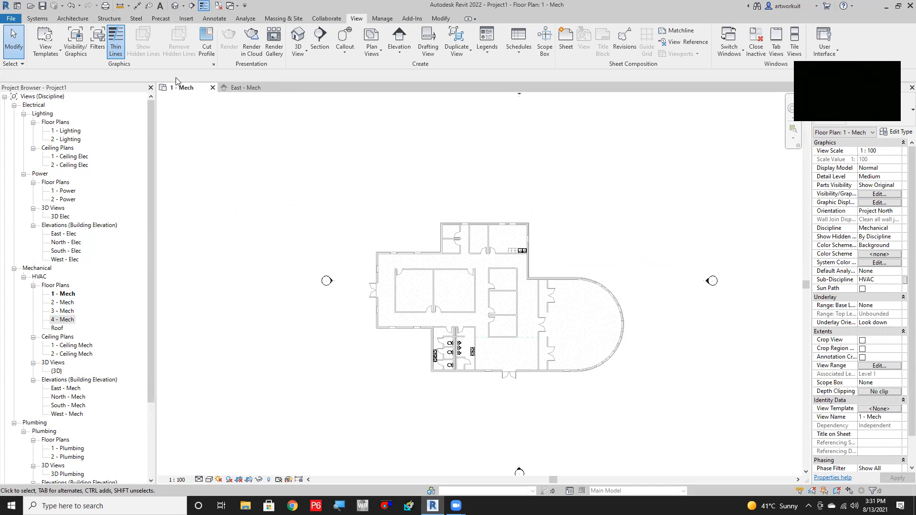
click(272, 88)
scroll(510, 336, up, 1)
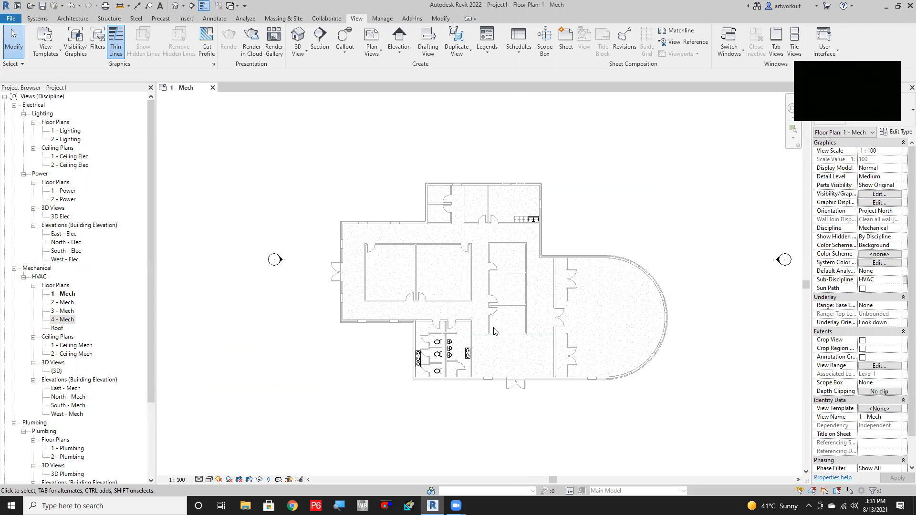
Turn on Room Bounding in the linked school model's type properties and clear the selection.
scroll(494, 329, up, 2)
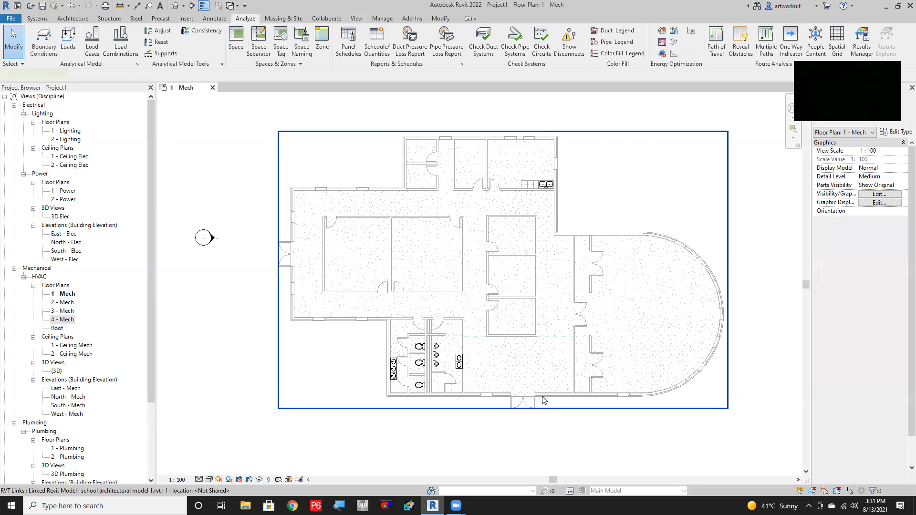
click(542, 401)
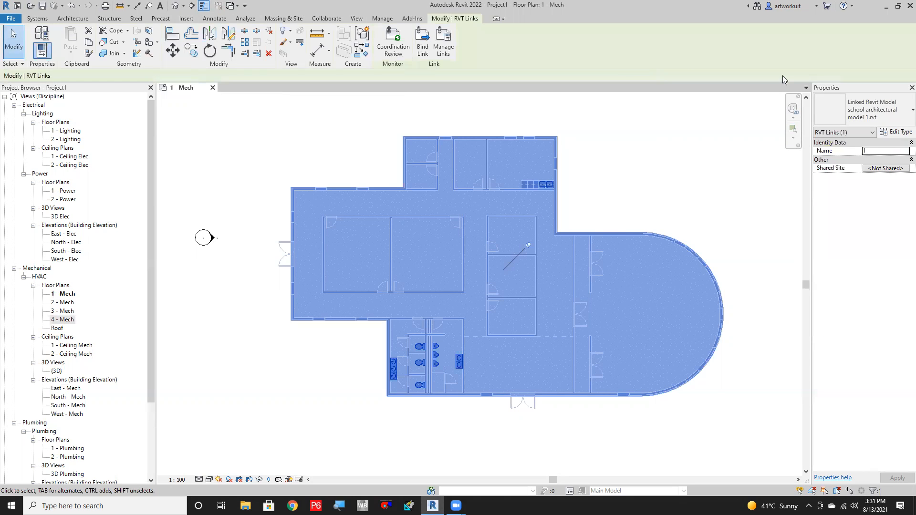
click(896, 131)
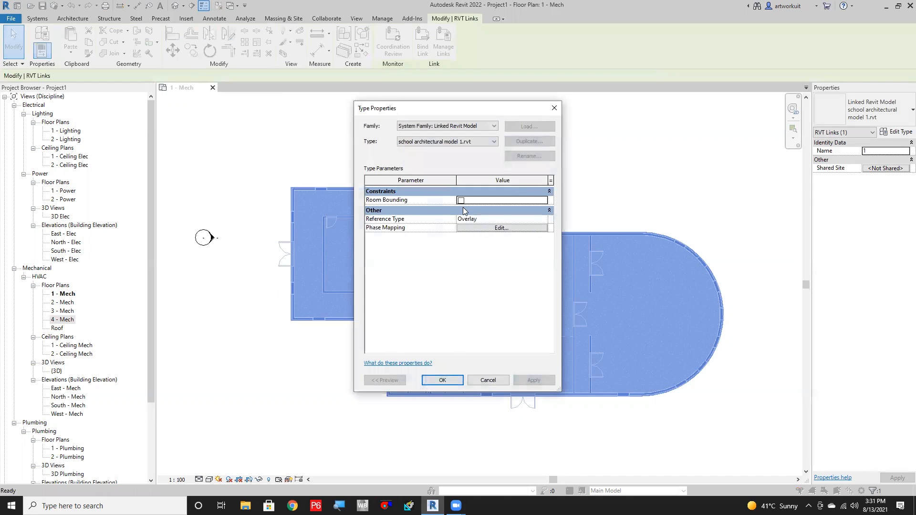
click(460, 201)
click(537, 383)
click(442, 380)
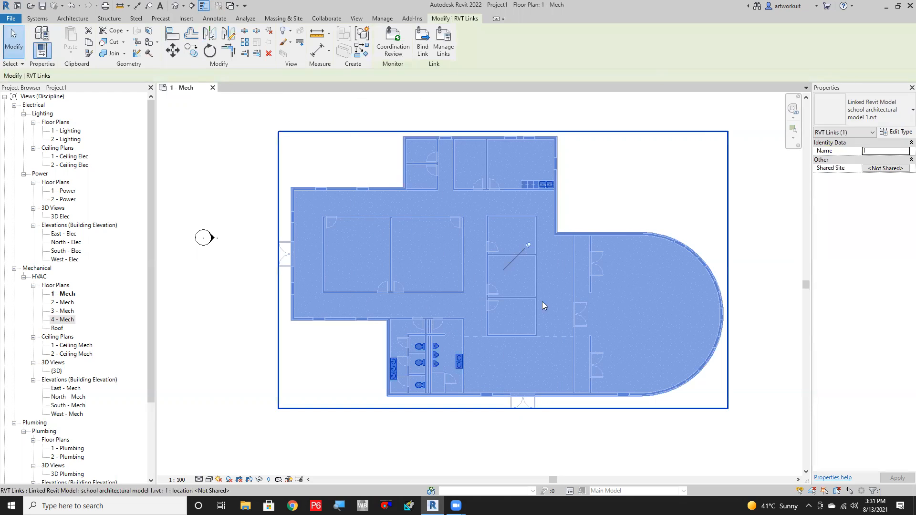
click(262, 405)
Place tagged spaces automatically throughout Level 1 and give them the names and numbers of the linked rooms.
click(238, 43)
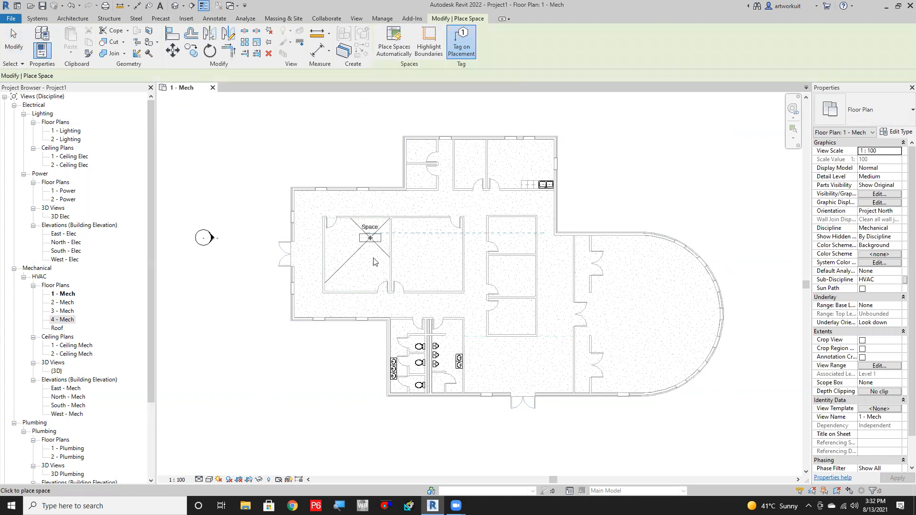
click(394, 51)
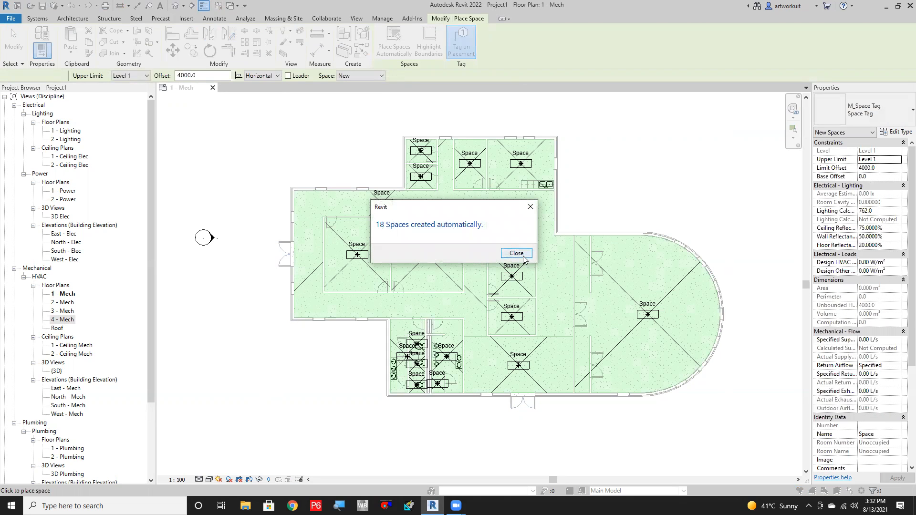
click(523, 257)
key(Escape)
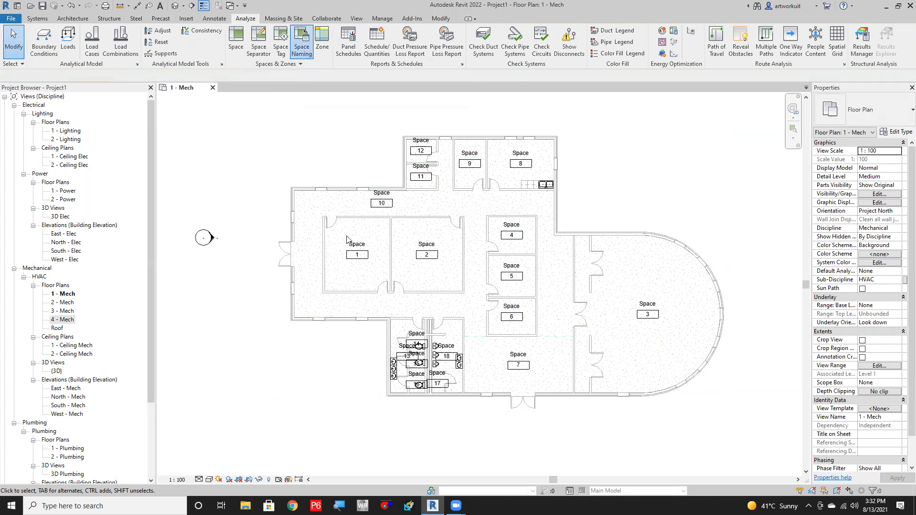
click(545, 364)
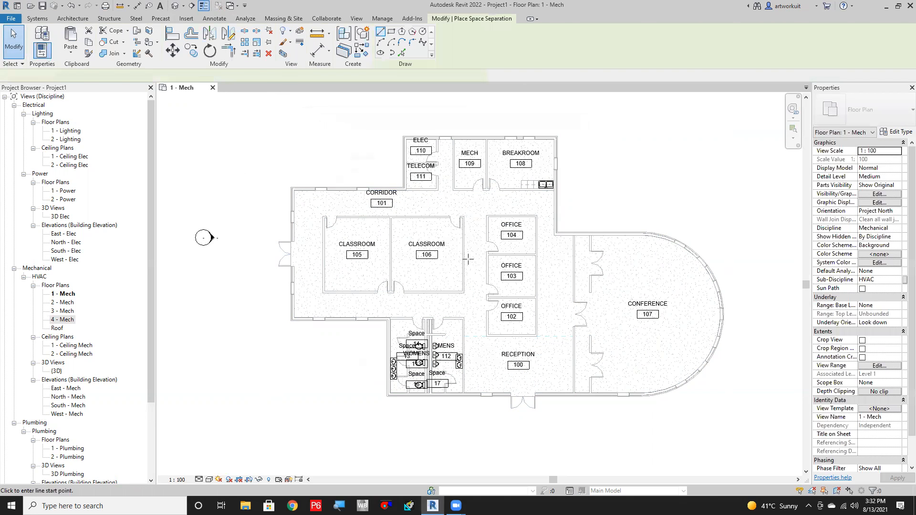
Draw a vertical space separation line across the corridor, from the MECH room's lower wall along classroom 106 to the MENS room's upper corner.
scroll(469, 263, up, 3)
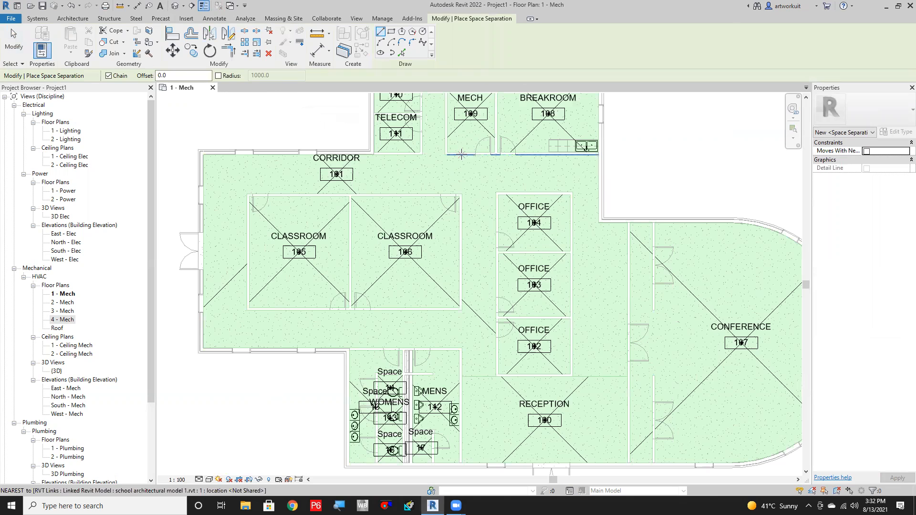
click(462, 153)
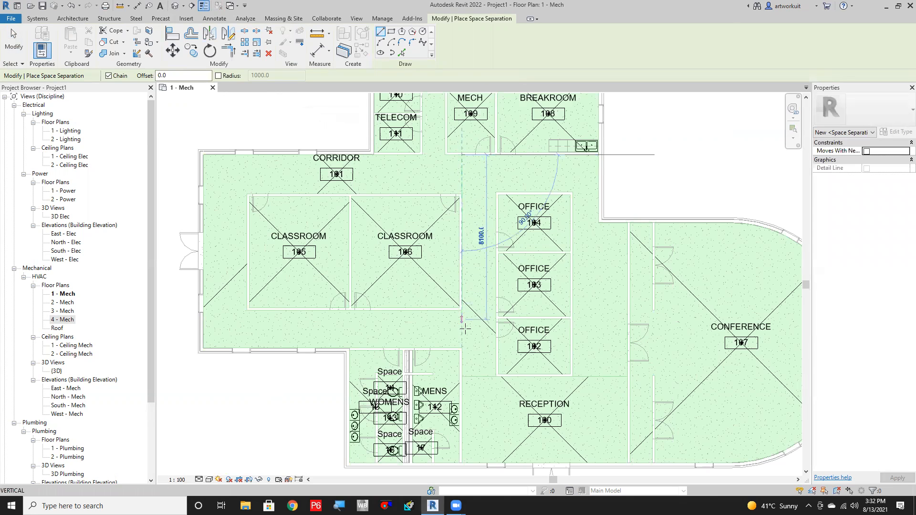
click(462, 348)
key(Escape)
key(Escape)
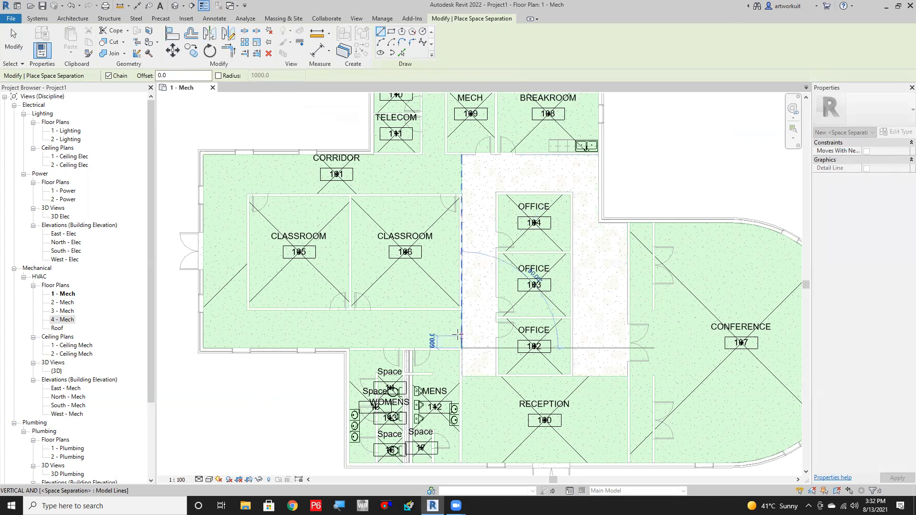
scroll(333, 281, up, 2)
key(Escape)
scroll(353, 278, down, 3)
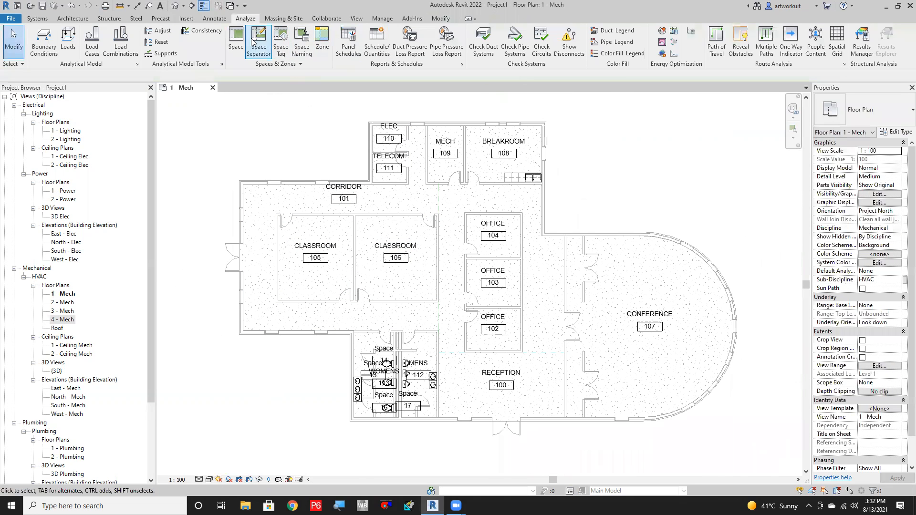
Place a tagged space in the corridor part around the offices and apply room names and numbers to spaces on all levels.
click(236, 38)
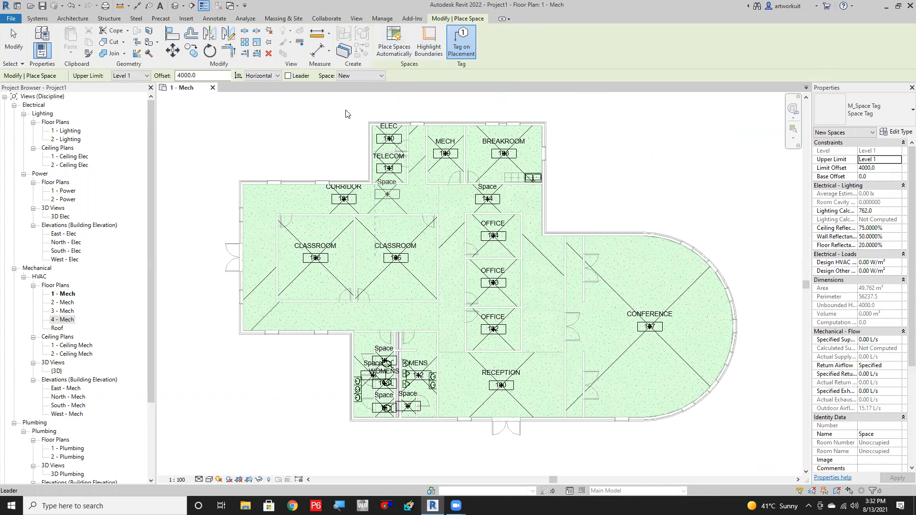
key(Escape)
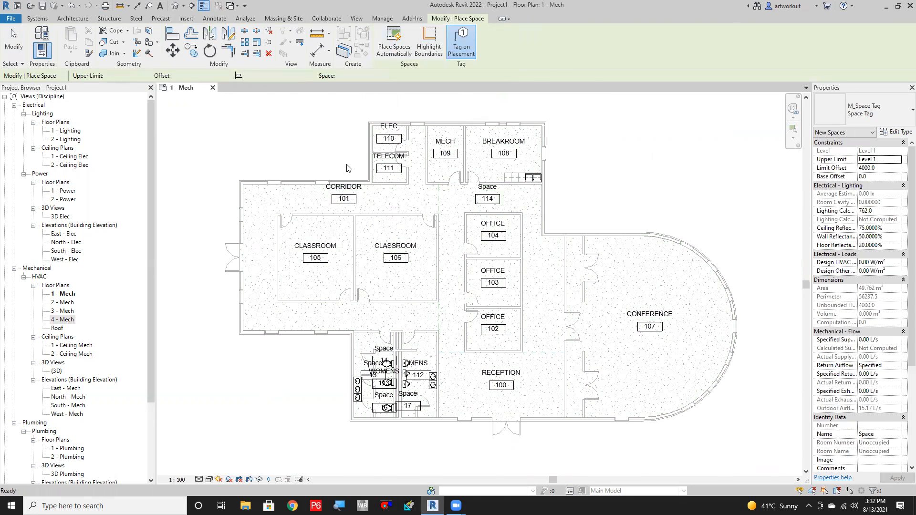
click(300, 46)
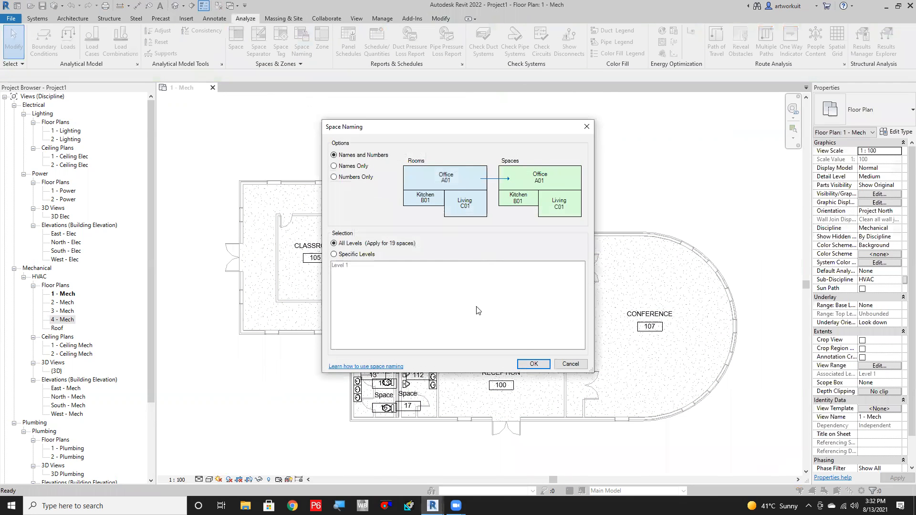
click(528, 364)
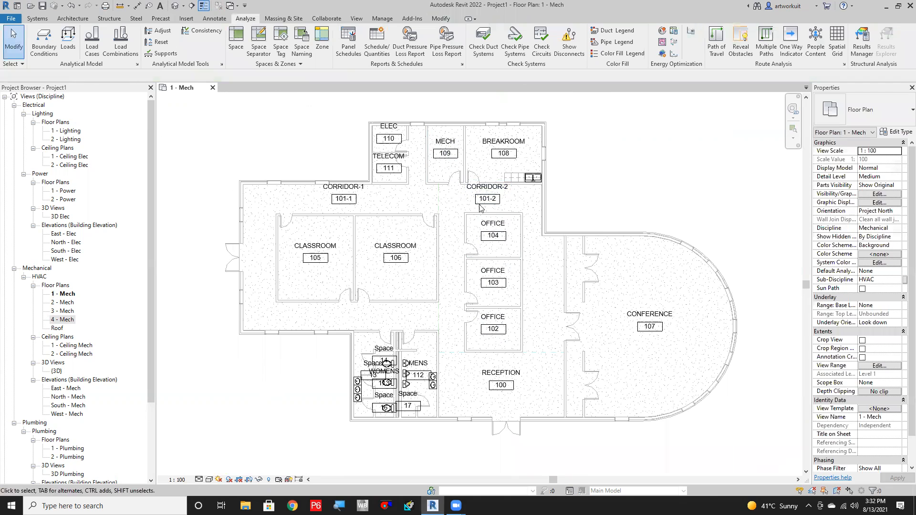
scroll(443, 244, down, 3)
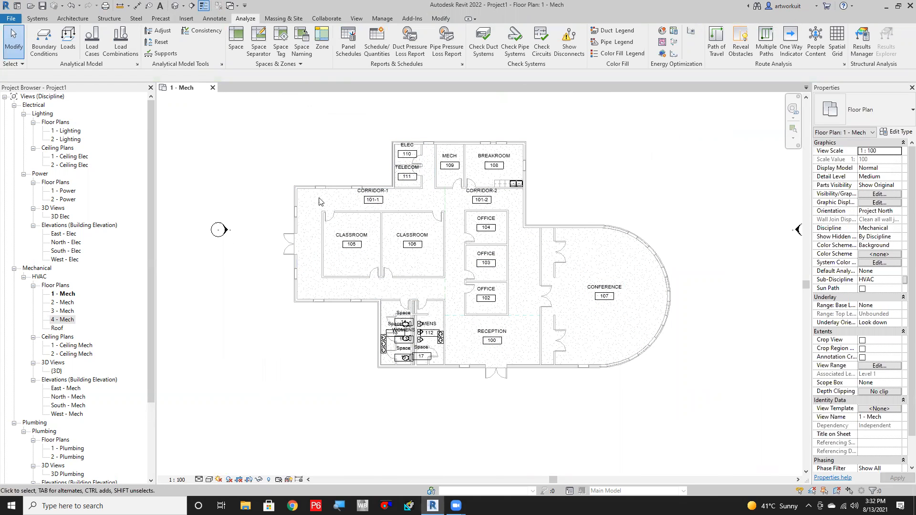
Hide the Space Tags and Room Tags annotation categories in the 1 - Mech floor plan.
scroll(337, 255, up, 1)
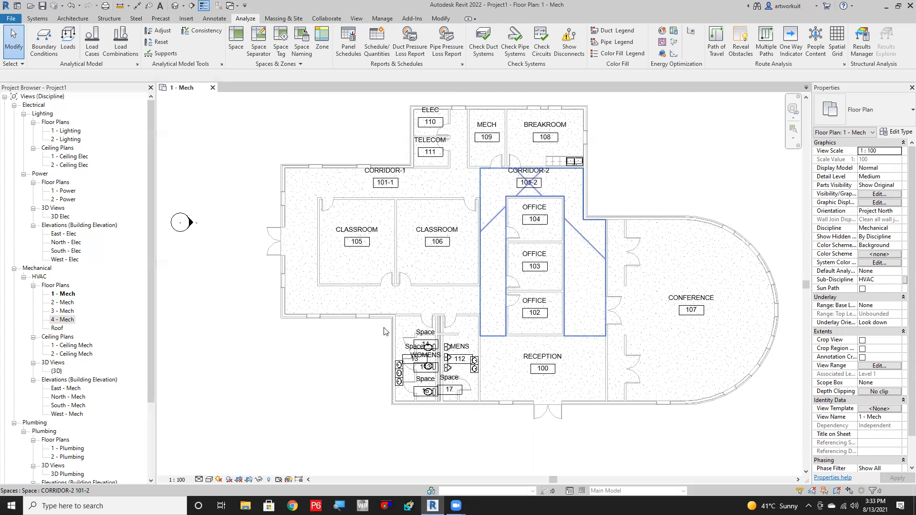
middle_drag(501, 302, 452, 315)
key(v)
key(g)
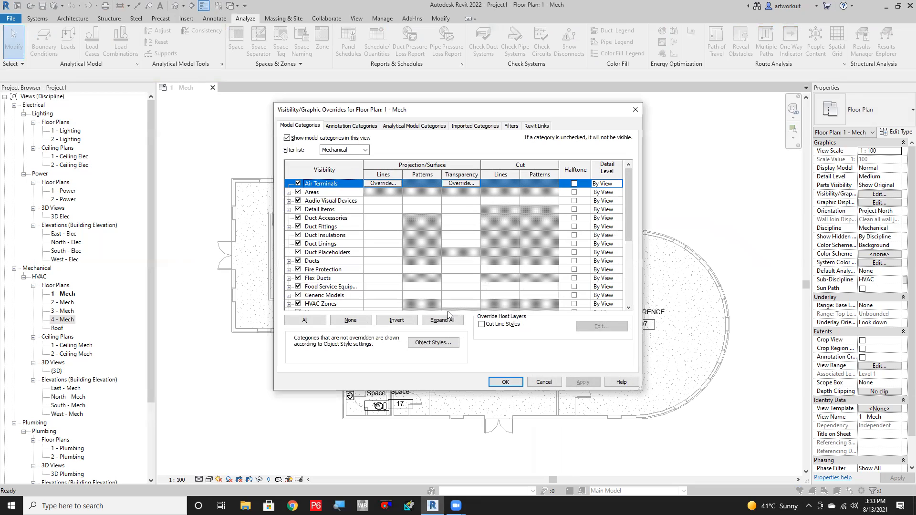
click(350, 126)
scroll(365, 298, down, 12)
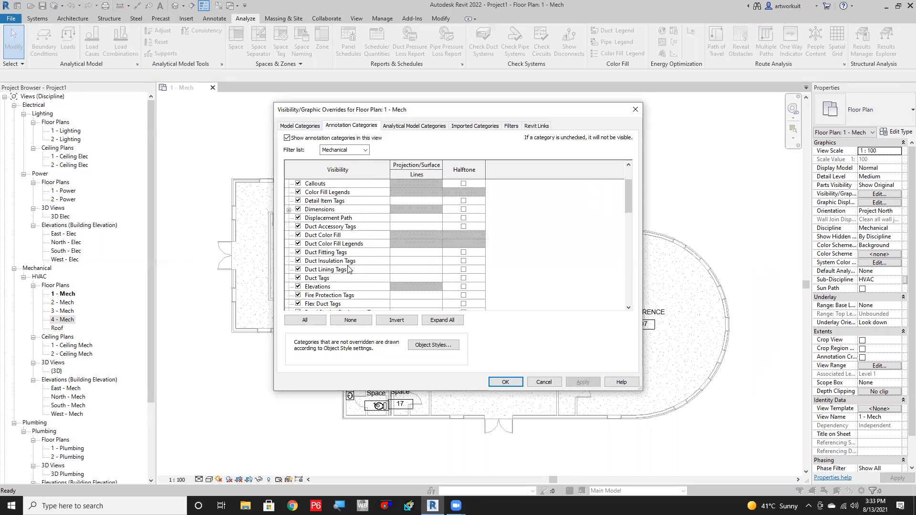
scroll(344, 306, down, 7)
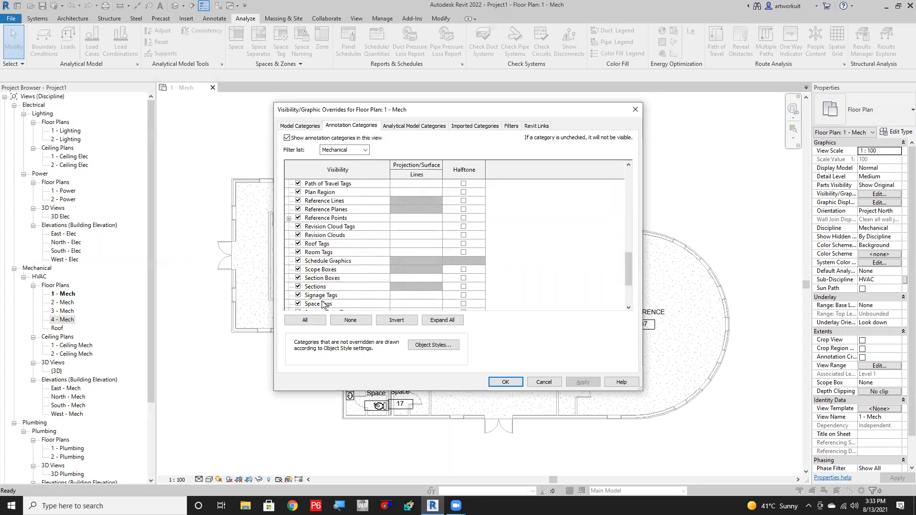
click(297, 253)
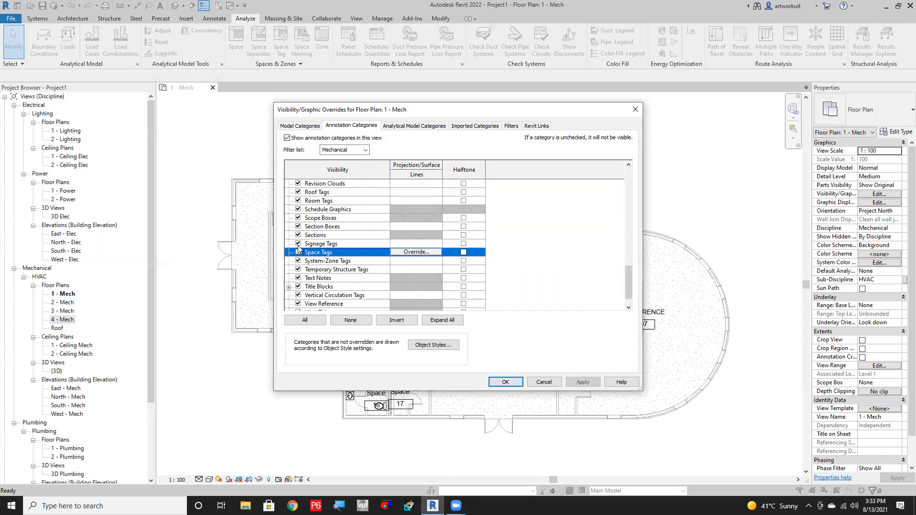
click(298, 201)
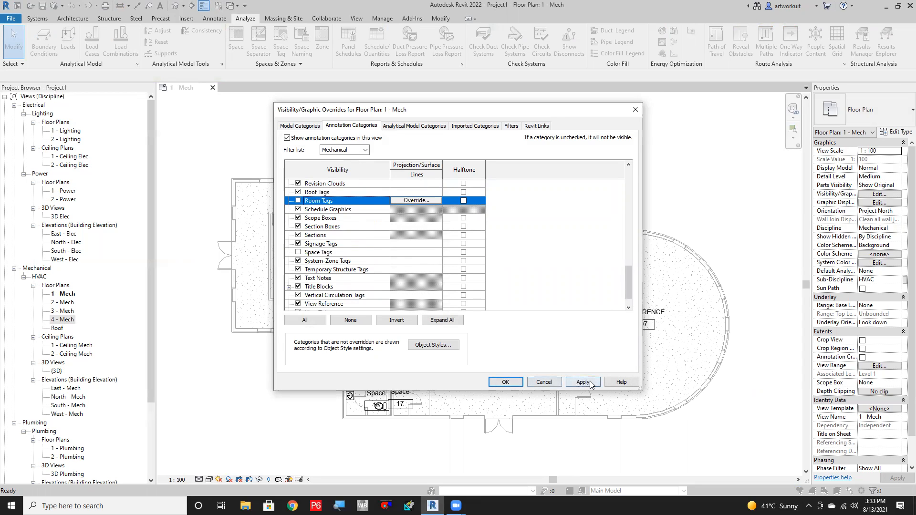
click(582, 382)
click(520, 384)
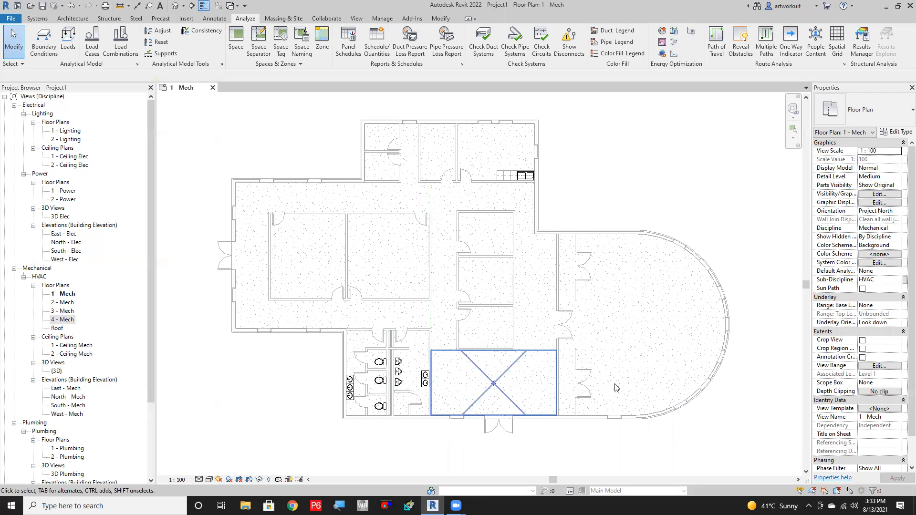
Filter the view's model categories to Piping only and hide the Plumbing Fixtures in the 1 - Mech floor plan.
key(v)
key(g)
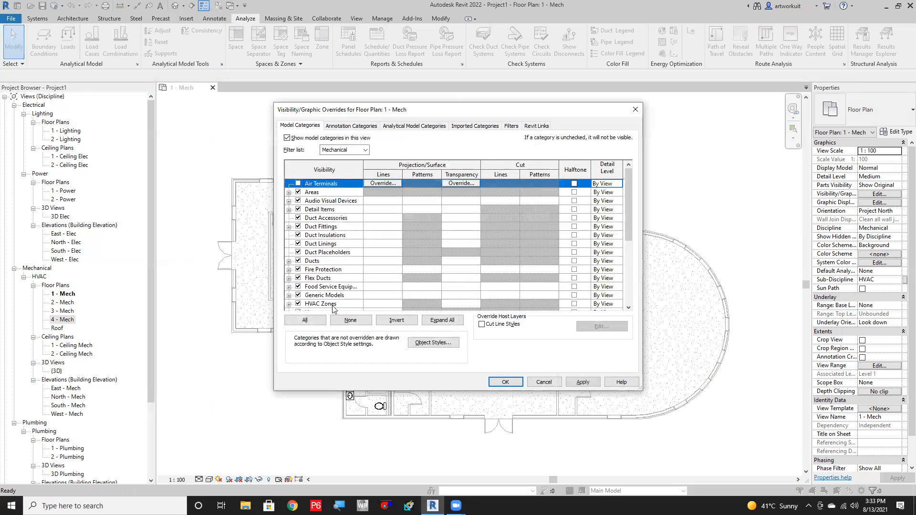
scroll(322, 281, down, 3)
scroll(323, 286, down, 1)
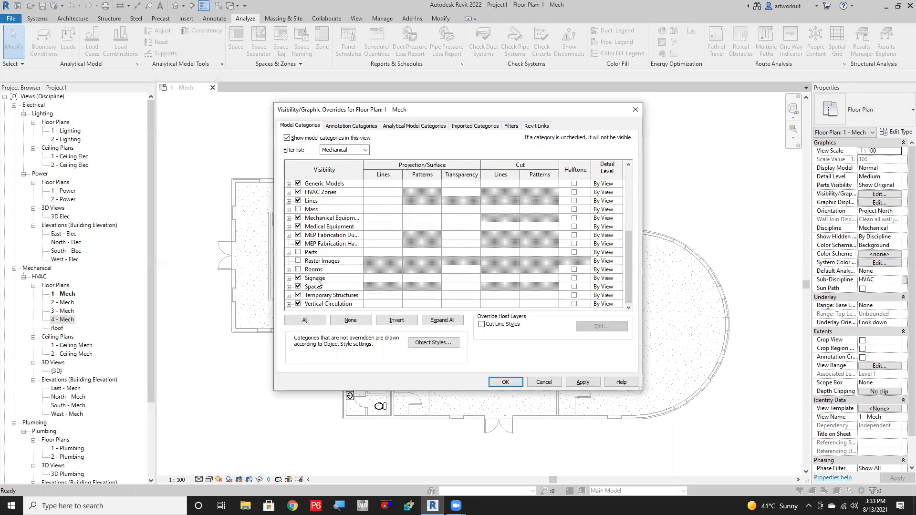
click(338, 151)
click(324, 190)
click(324, 175)
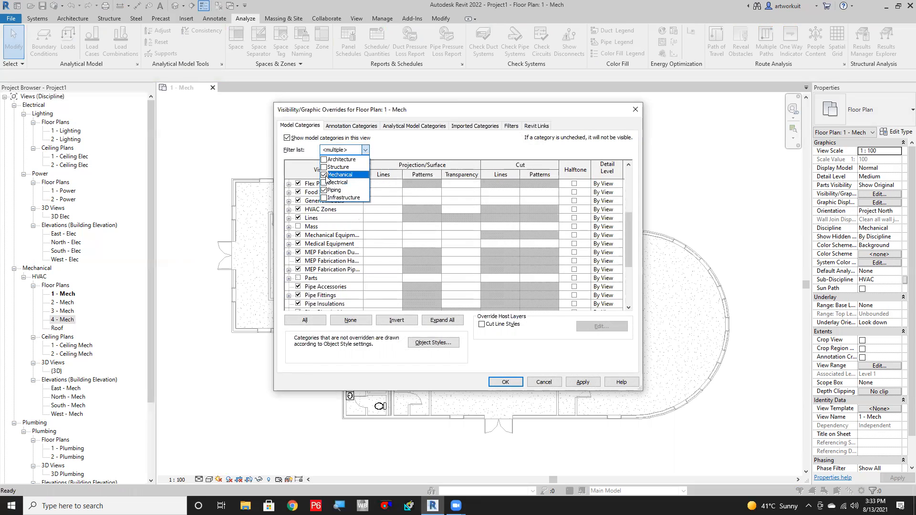
click(299, 267)
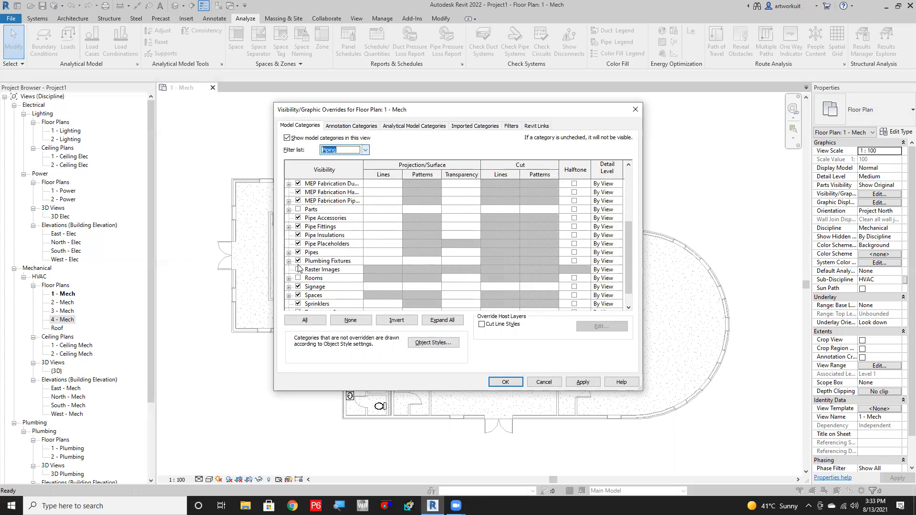
click(298, 261)
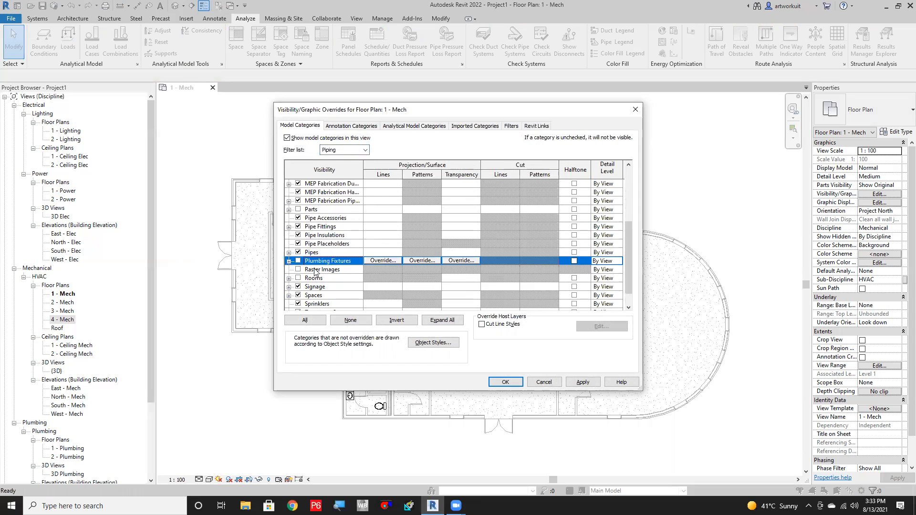
click(581, 382)
click(506, 382)
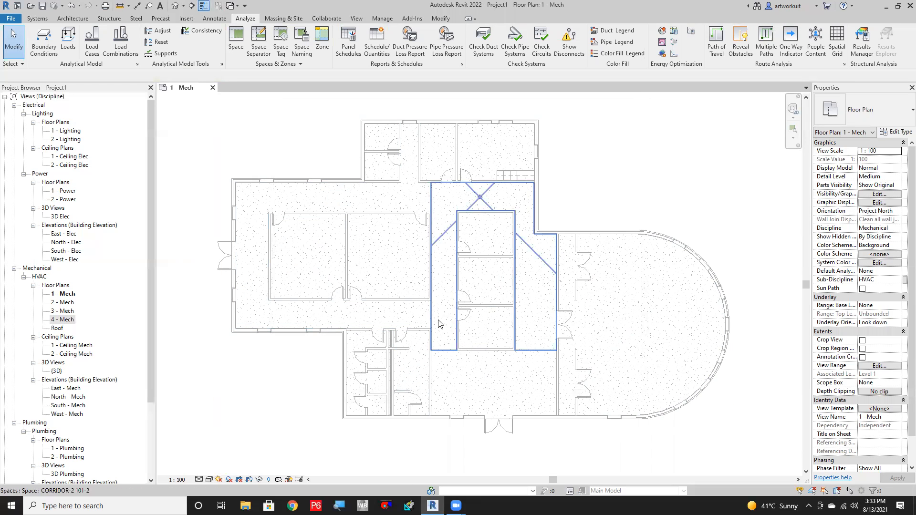
middle_drag(340, 275, 402, 247)
click(259, 41)
key(Escape)
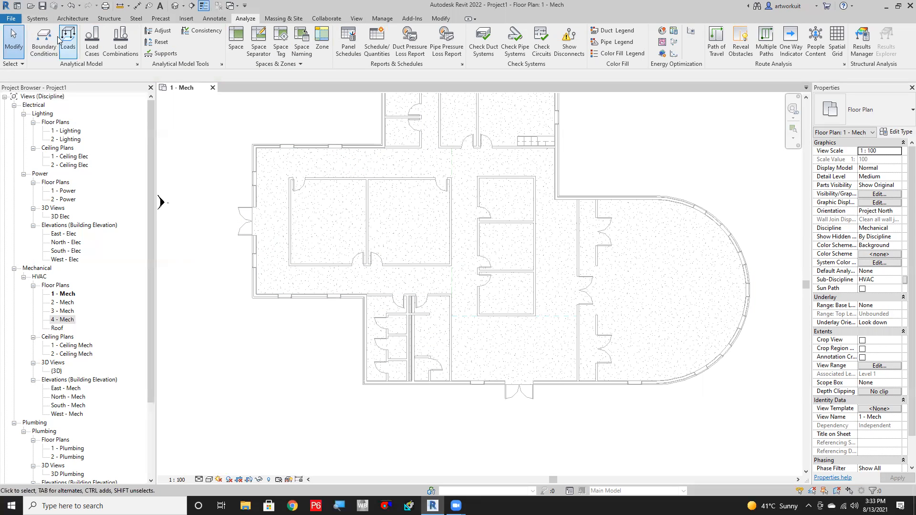
Place an M_Air Handling Unit - Split System - Vertical, type 05, against the MECH room's upper wall on Level 1.
click(38, 18)
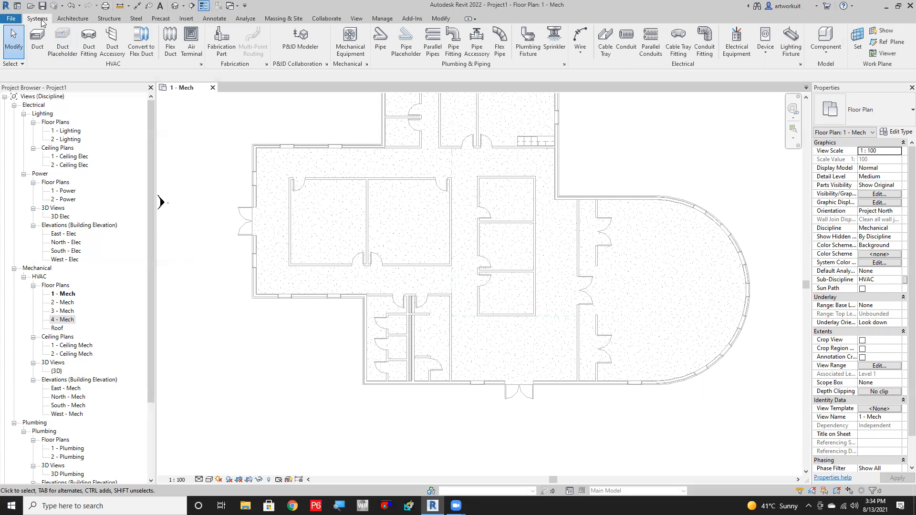
click(337, 51)
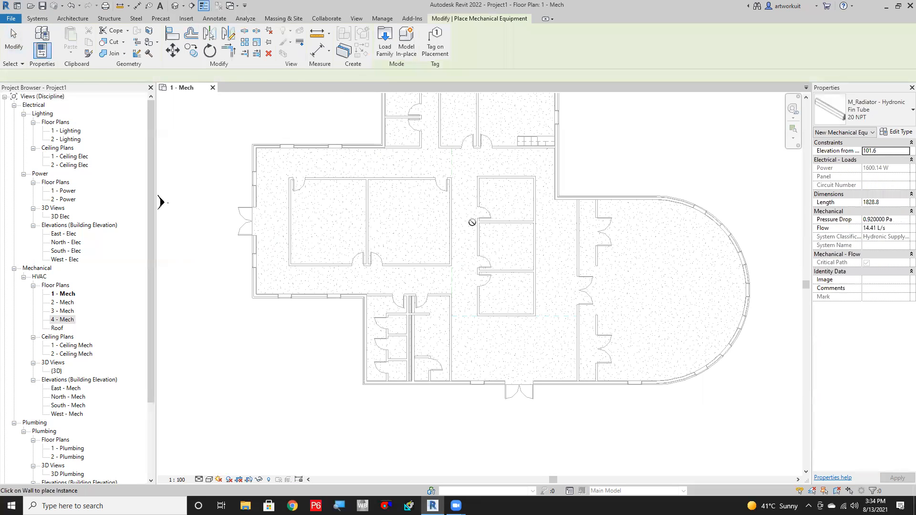
click(868, 110)
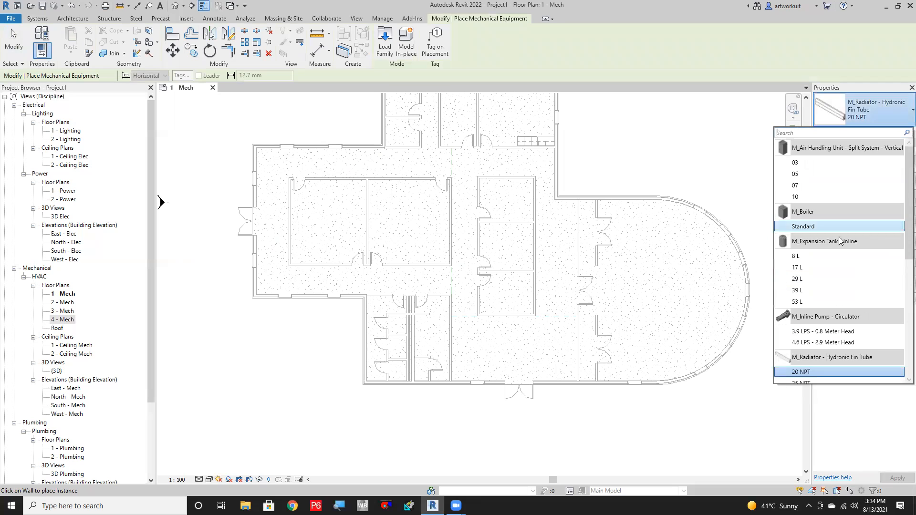
click(801, 173)
middle_drag(478, 228, 496, 310)
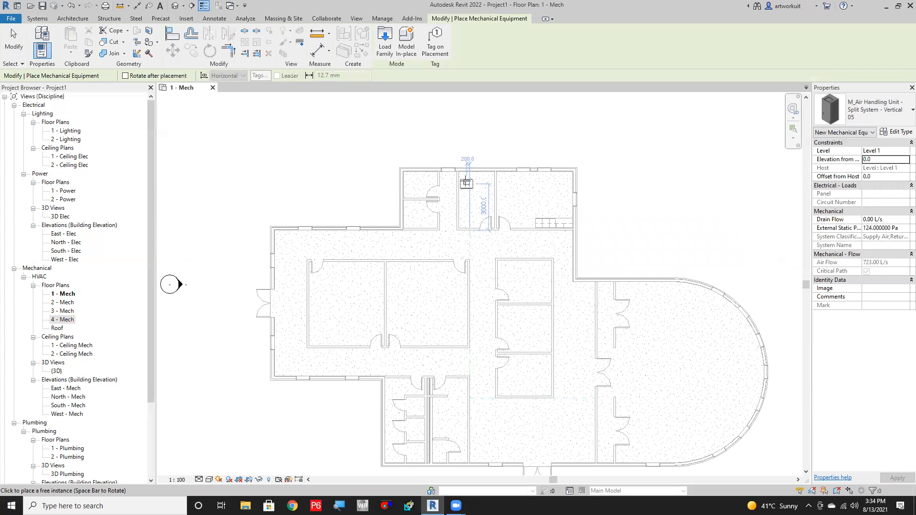
click(482, 252)
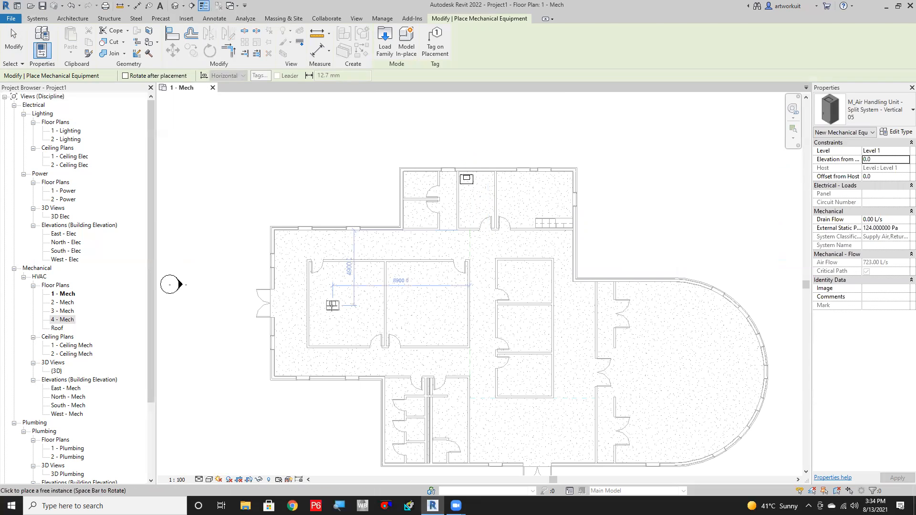
key(Escape)
key(Escape)
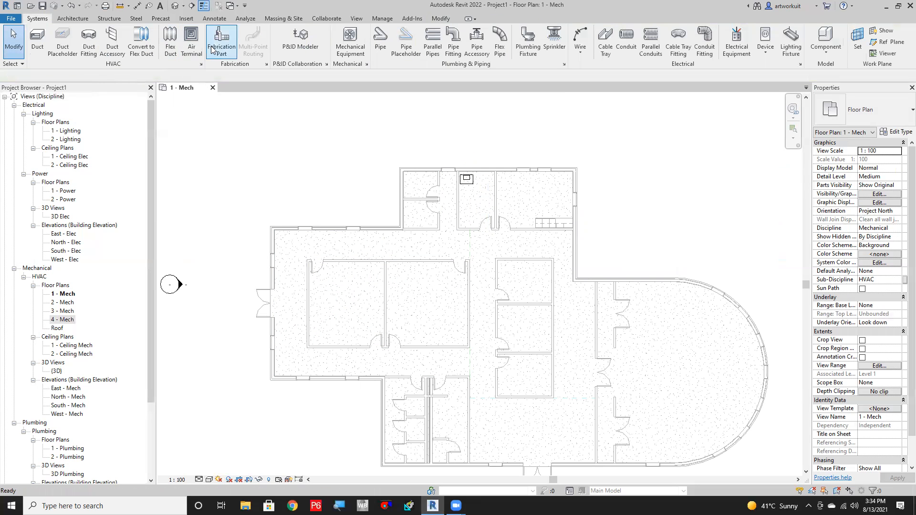
Start placing M_Supply Diffuser air terminals, set the floor plan's detail level to Fine and change its visual style.
click(191, 51)
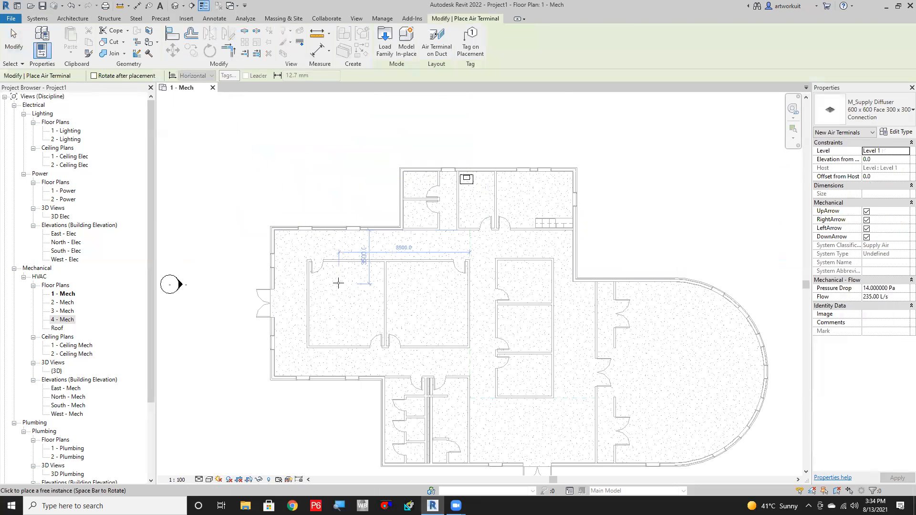
scroll(361, 305, down, 2)
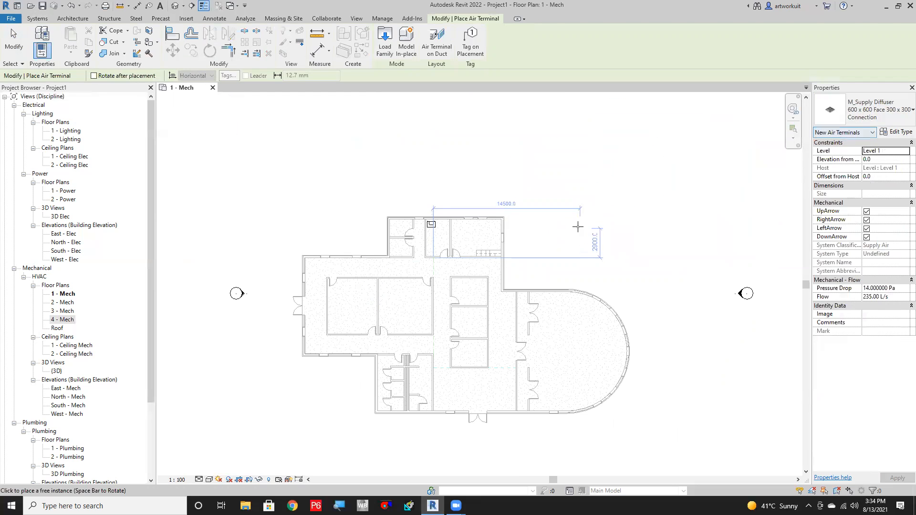
key(Escape)
click(192, 38)
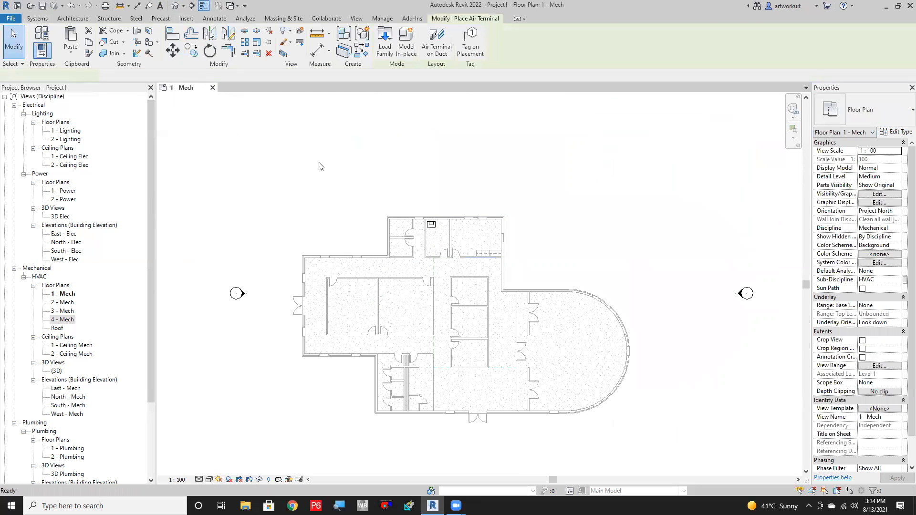
scroll(348, 305, up, 1)
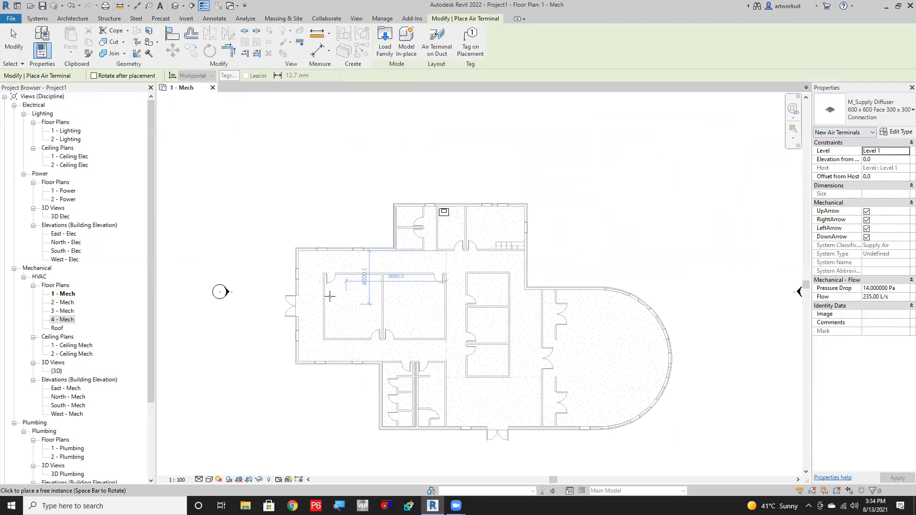
scroll(329, 296, up, 1)
click(199, 480)
click(208, 469)
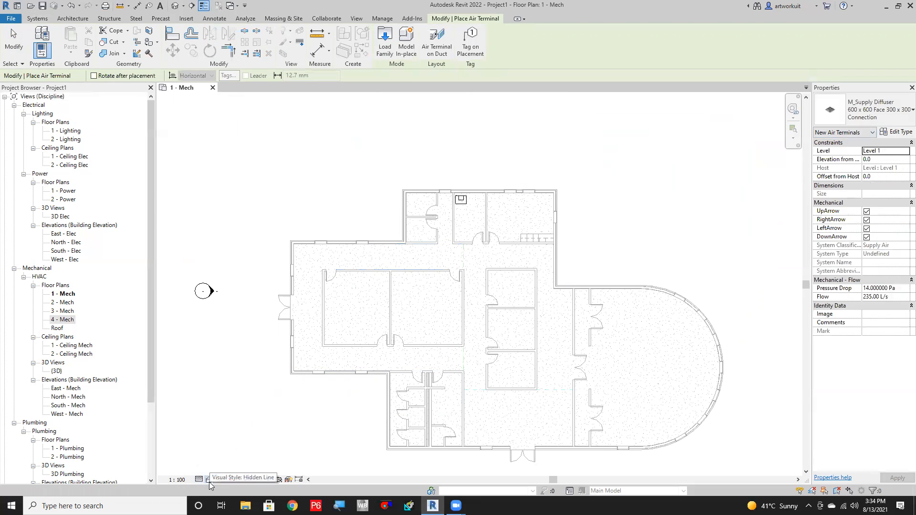
click(210, 480)
click(229, 437)
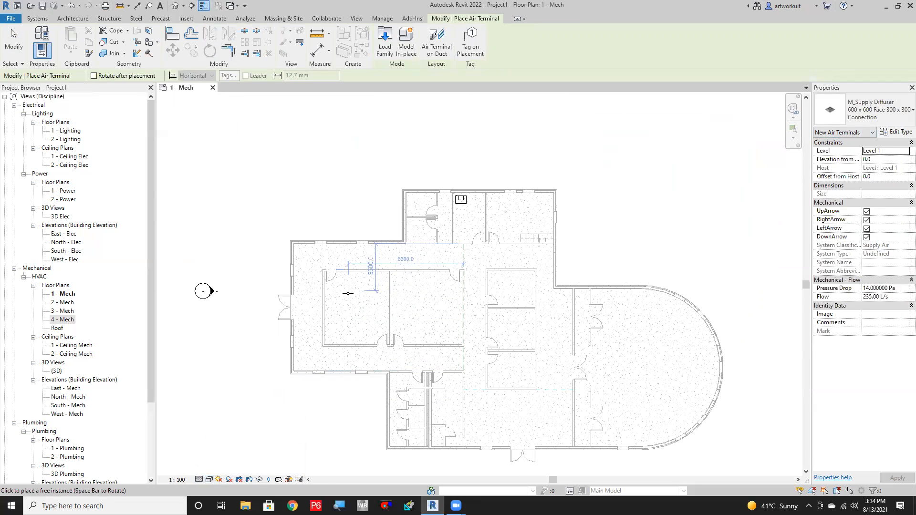
Place a 600 x 600 face M_Supply Diffuser in classroom 105 on Level 1 and check the floor plan's view range.
click(351, 293)
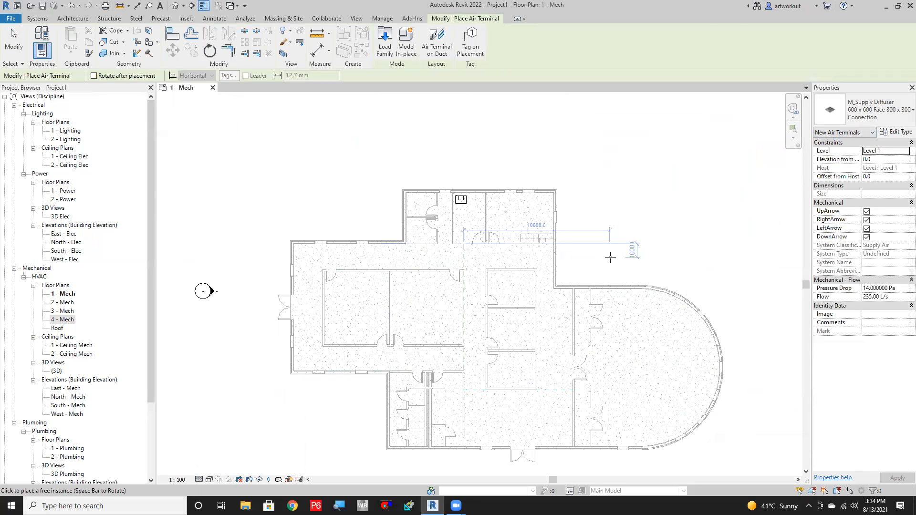
key(Escape)
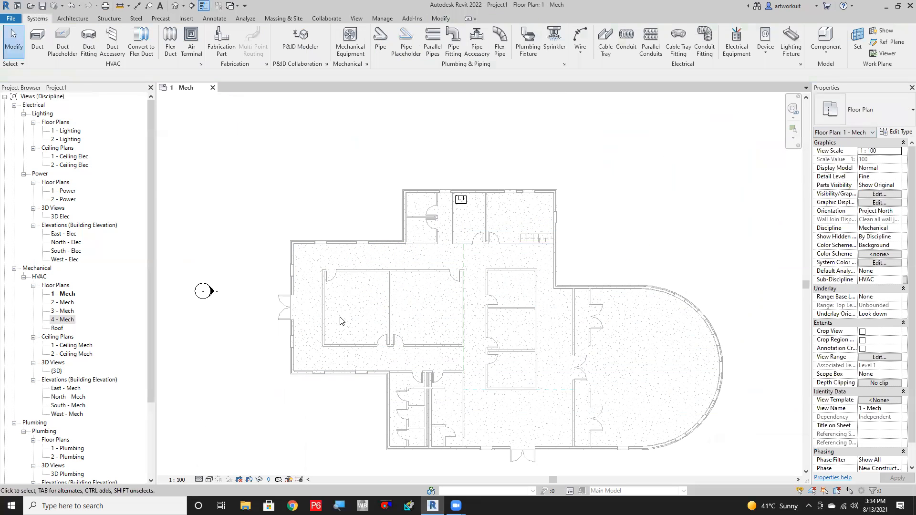
middle_drag(372, 334, 368, 314)
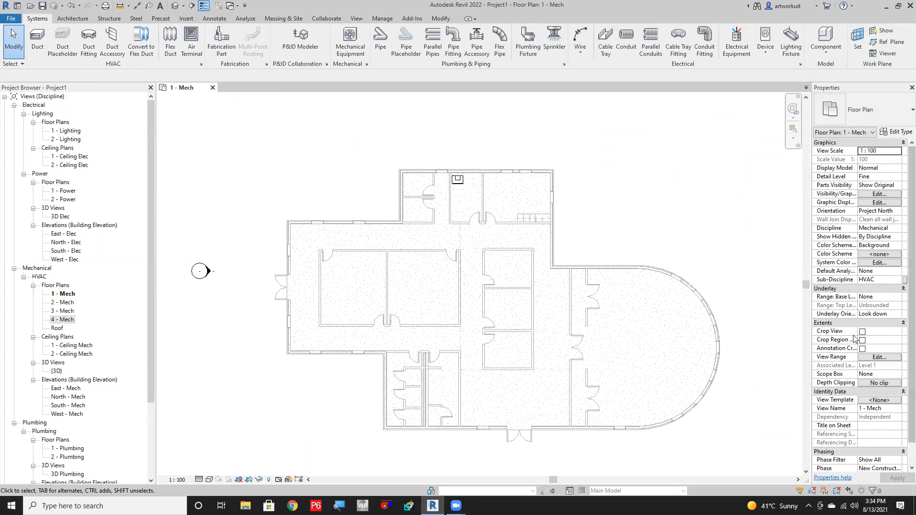
click(877, 358)
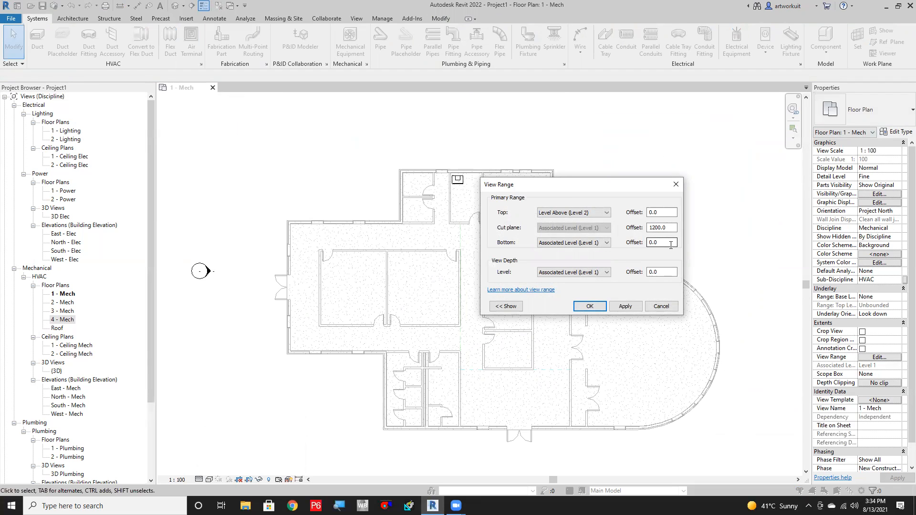
click(588, 306)
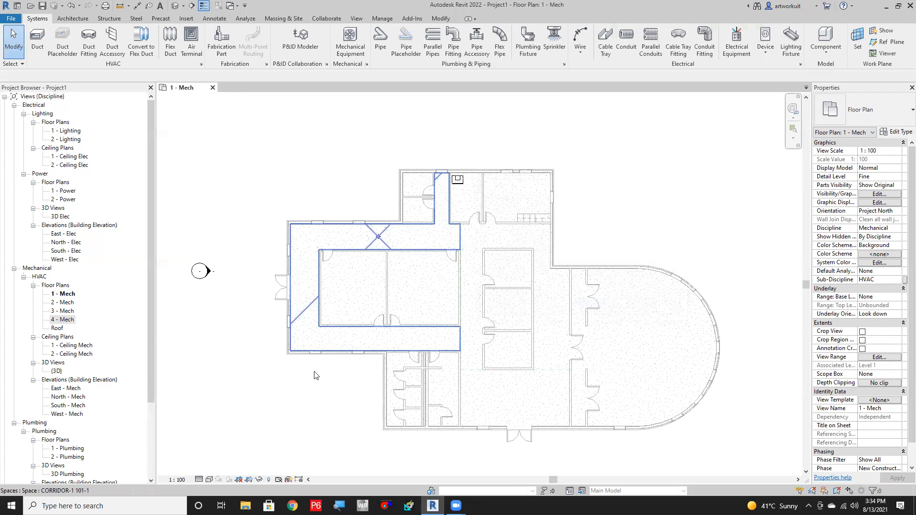
Examine the building's lower levels in the 3D view to locate the placed air handling unit and supply diffuser.
click(173, 7)
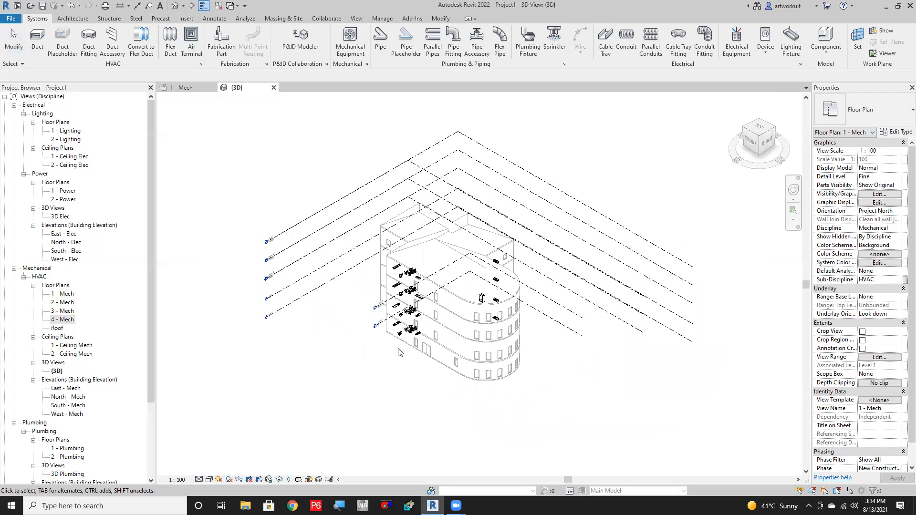
scroll(424, 332, up, 3)
shift+middle_drag(400, 397, 436, 389)
scroll(436, 377, up, 3)
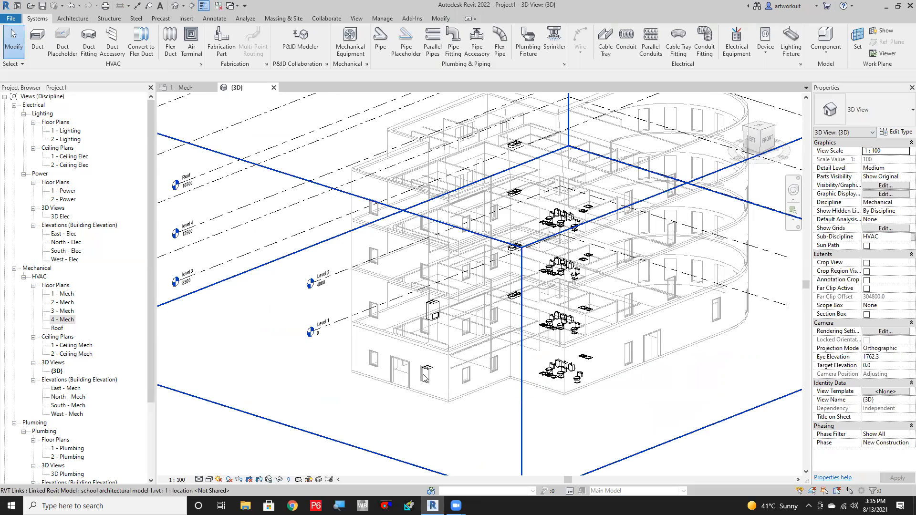
Duplicate the M_Supply Diffuser type as 400 x 400 Supply, with duct width and height 250 and diffuser width and height 400.
click(189, 88)
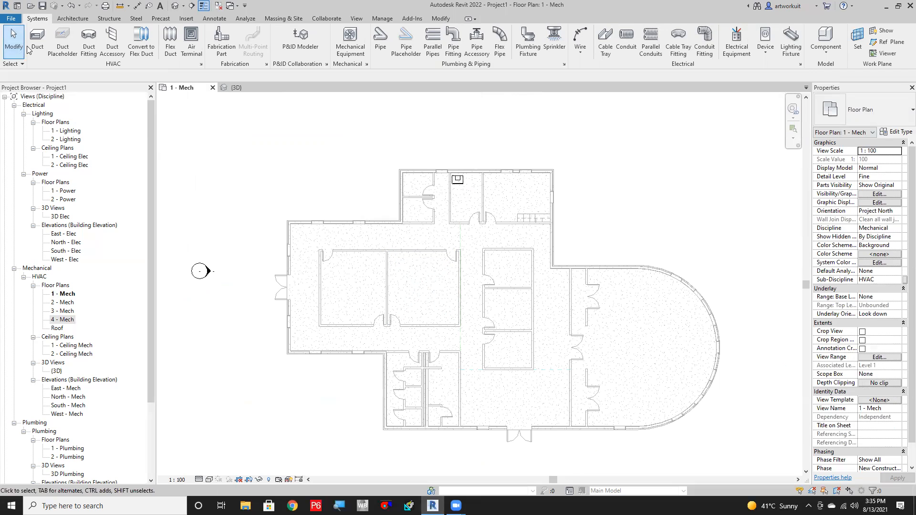
click(191, 41)
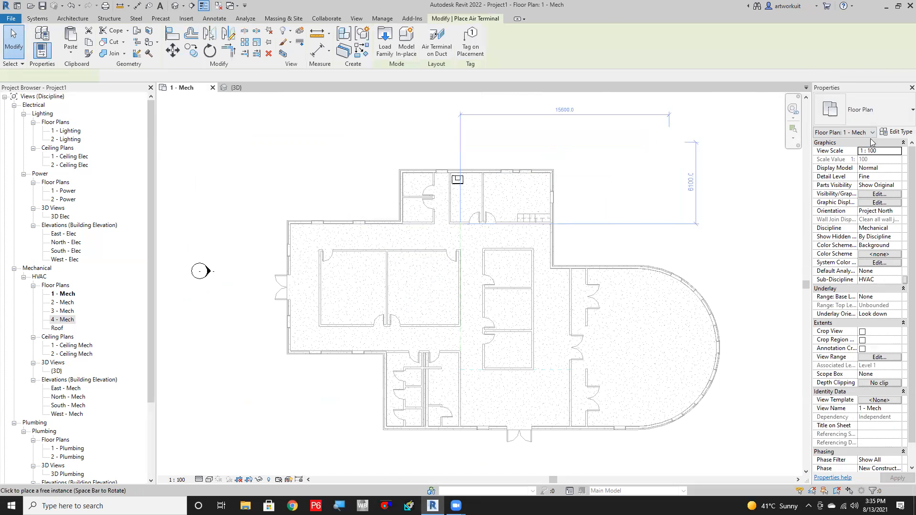
click(898, 120)
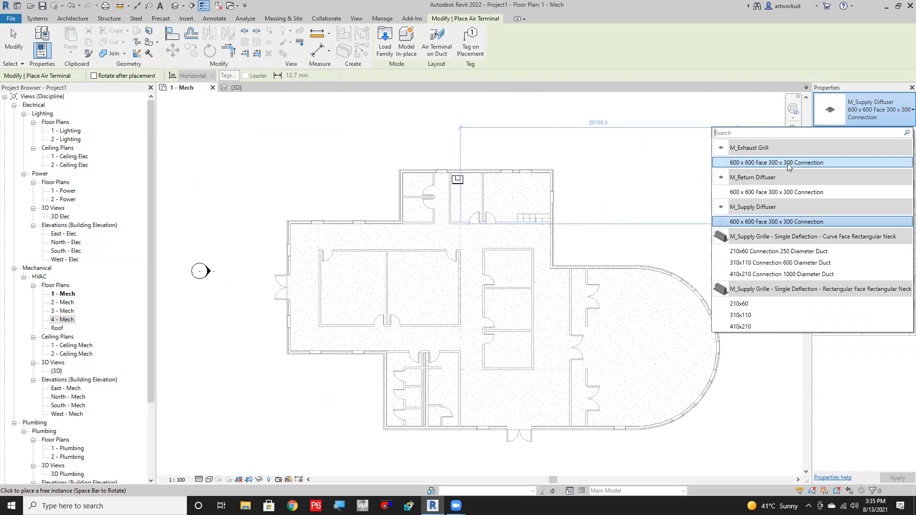
click(773, 222)
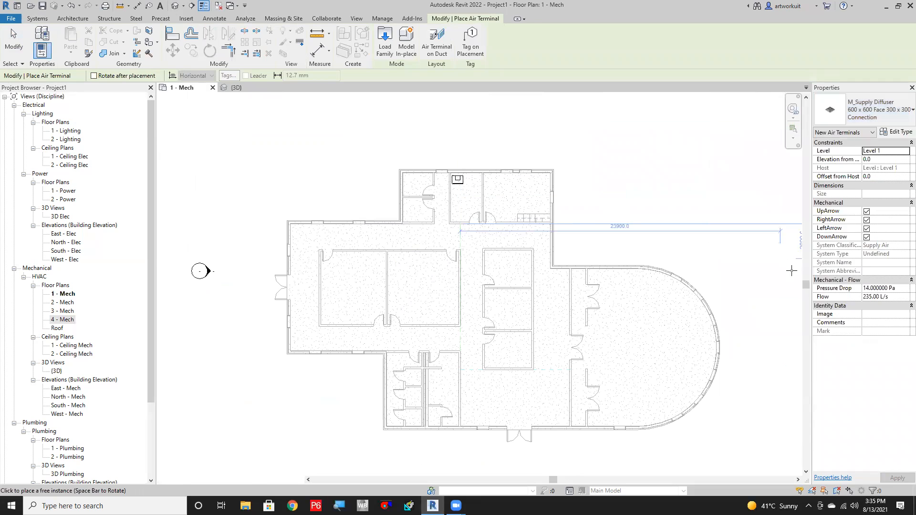
click(898, 133)
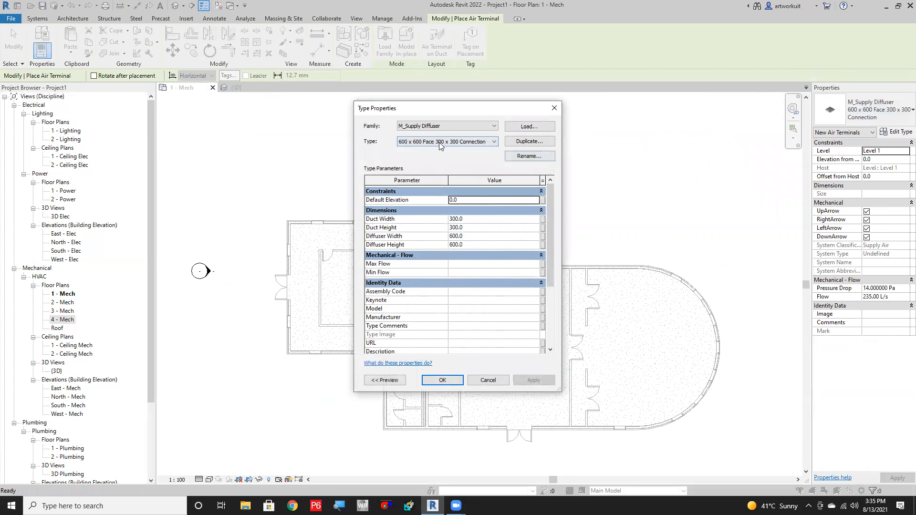
click(528, 142)
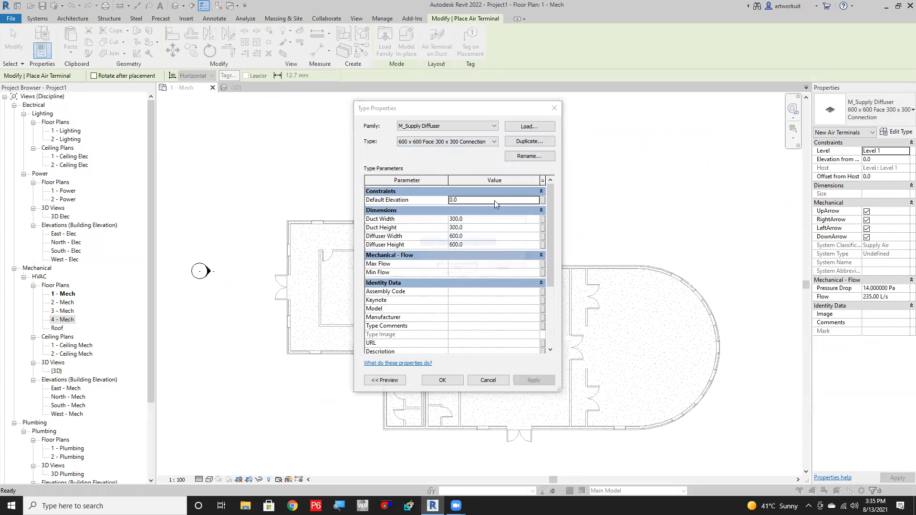
text(400 x 400 Supply)
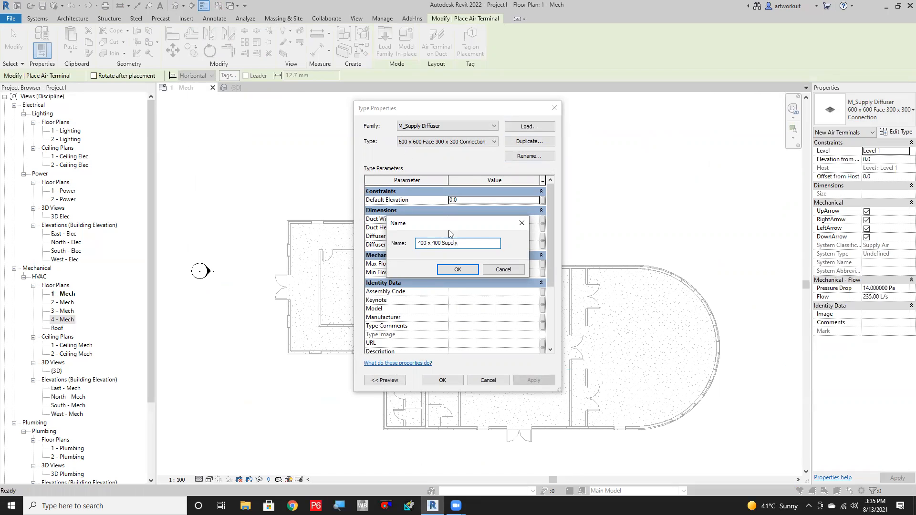
click(464, 271)
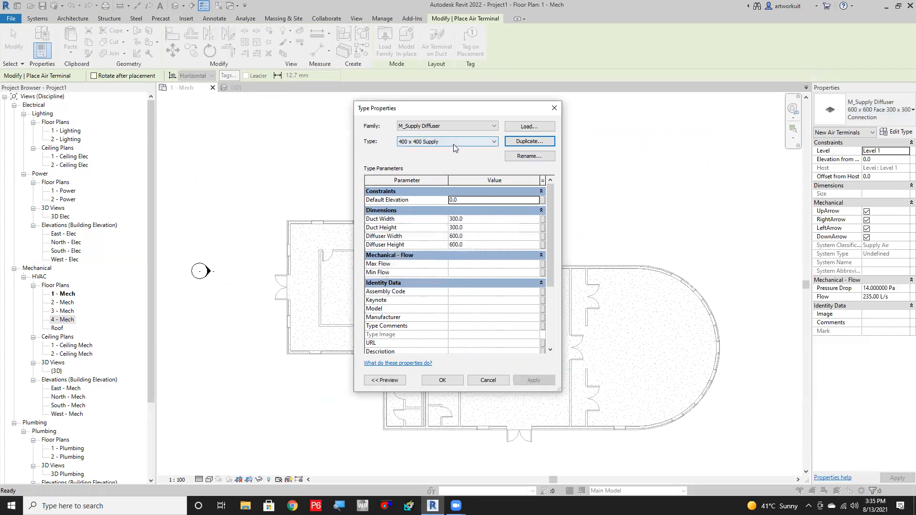
click(470, 219)
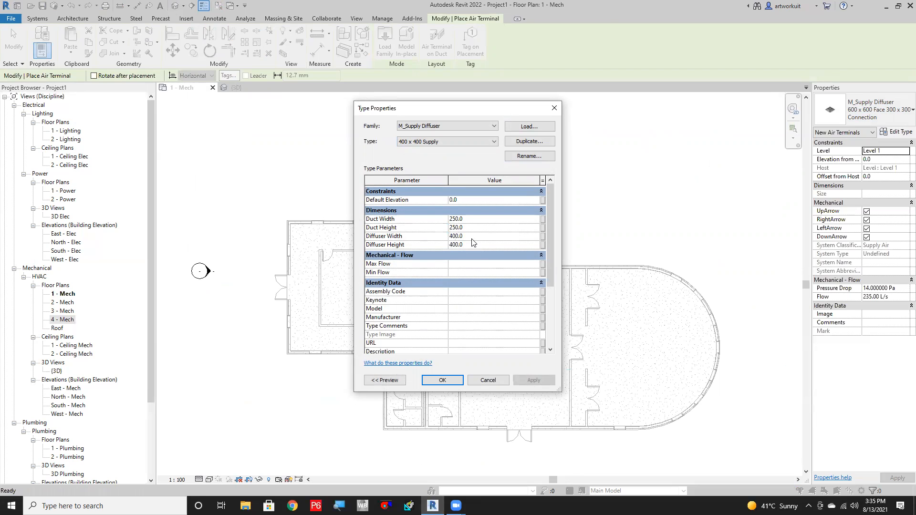
click(455, 383)
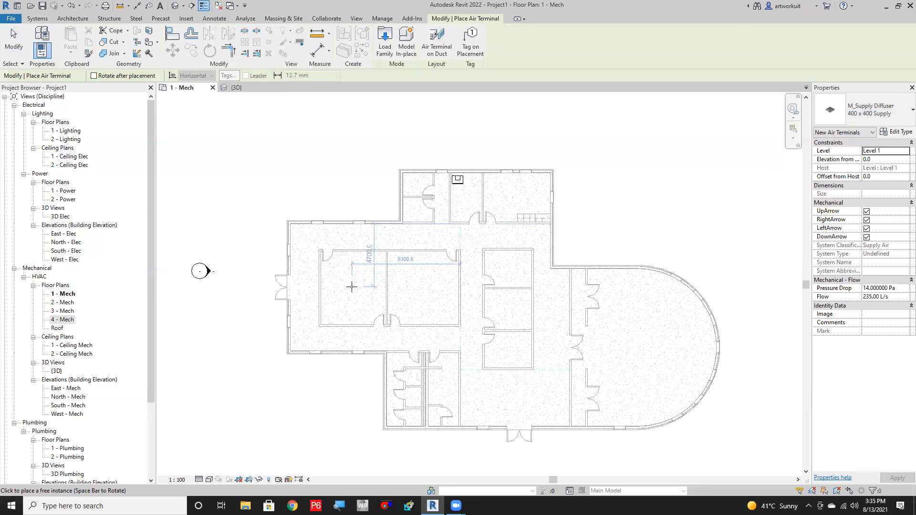
key(Escape)
key(Escape)
Turn on visibility of the Air Terminals category for the 1 - Mech floor plan, filtering the categories to Mechanical.
key(v)
key(g)
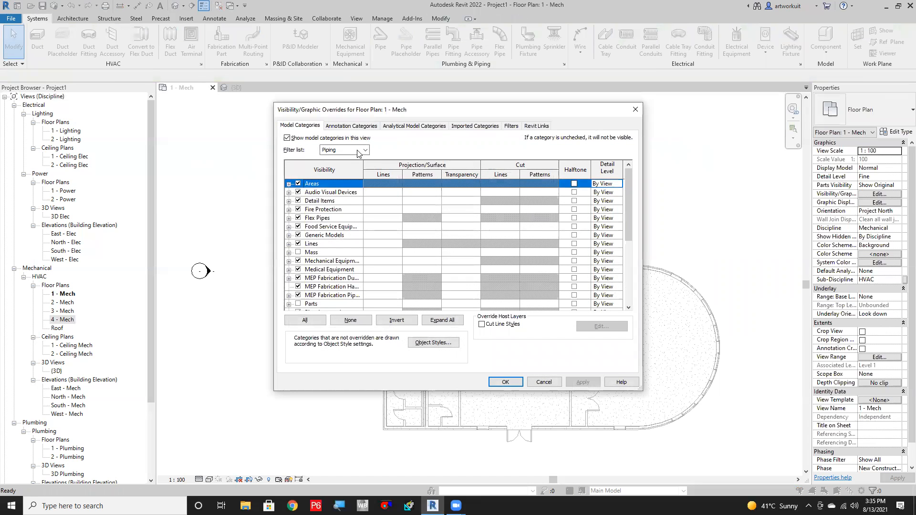
click(359, 152)
click(324, 190)
click(324, 174)
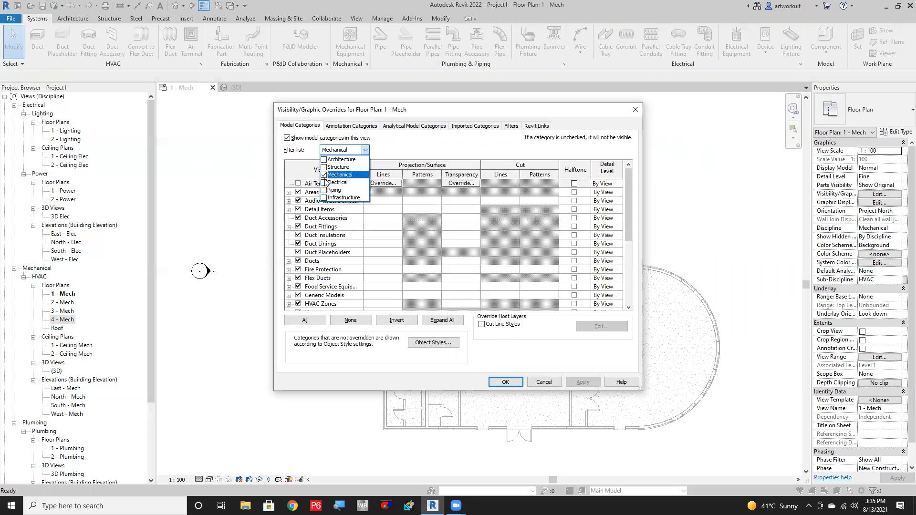
click(305, 190)
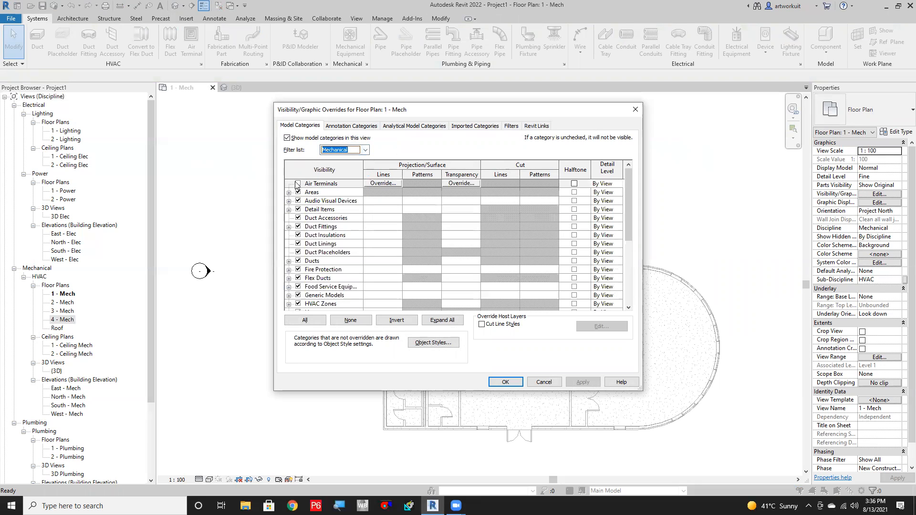
click(298, 184)
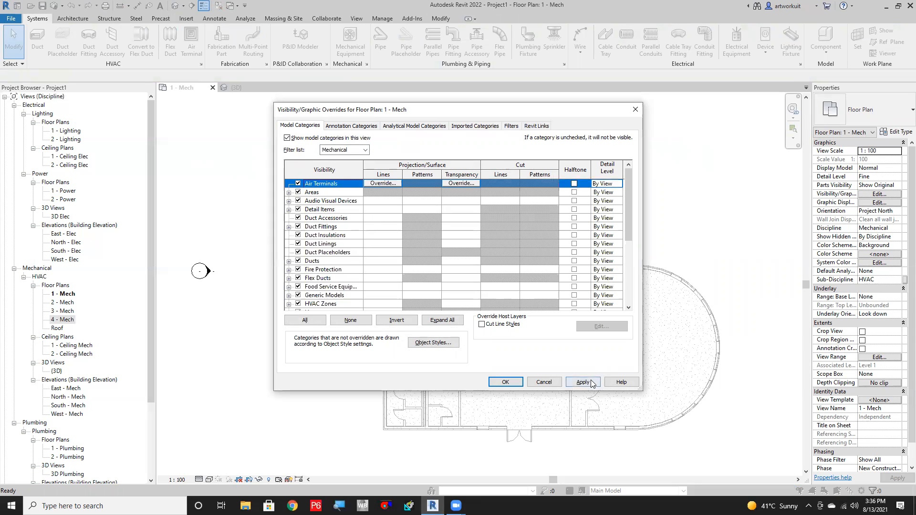
click(591, 383)
click(505, 382)
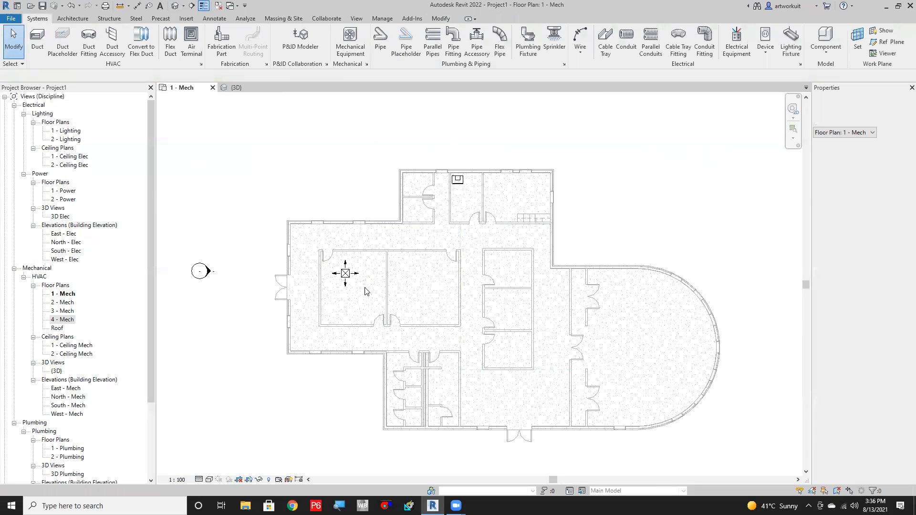
Replace the existing diffuser in classroom 105 with two 400 x 400 Supply diffusers near the room's diagonally opposite door corners.
click(345, 276)
key(Delete)
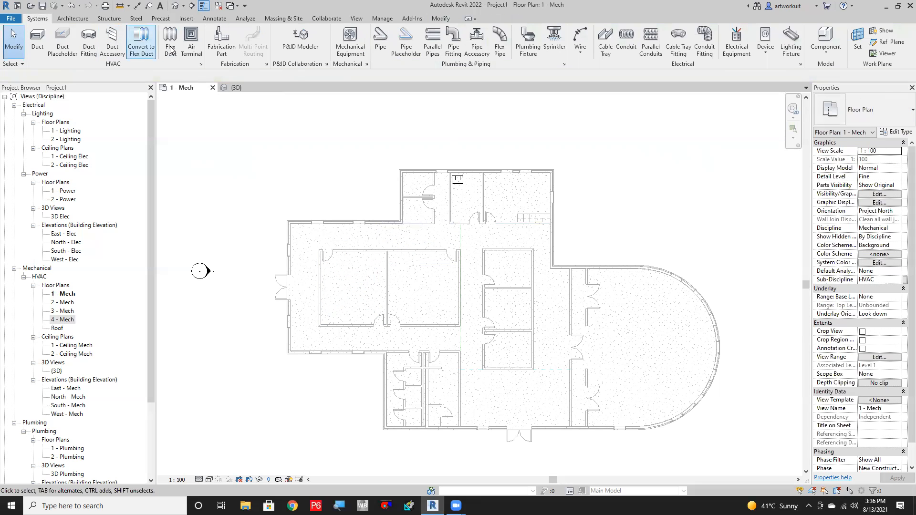
click(199, 44)
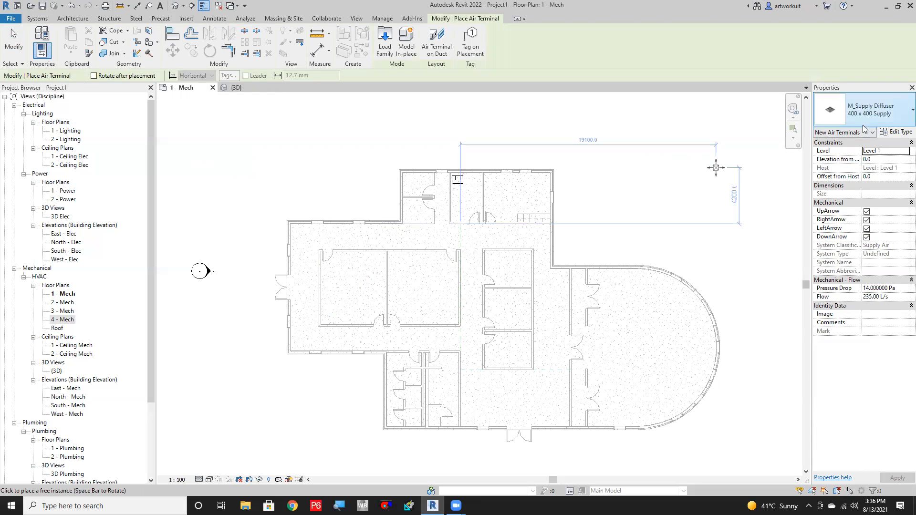
scroll(351, 270, up, 1)
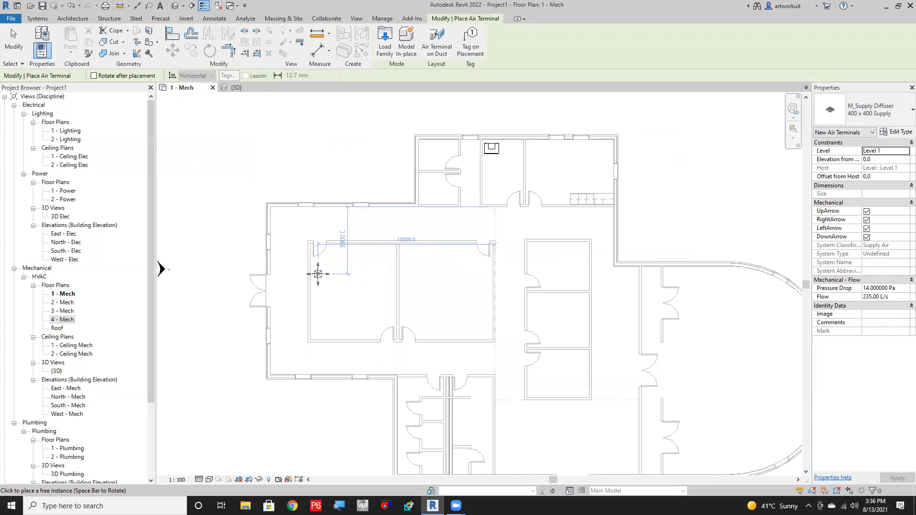
scroll(319, 270, up, 1)
click(326, 260)
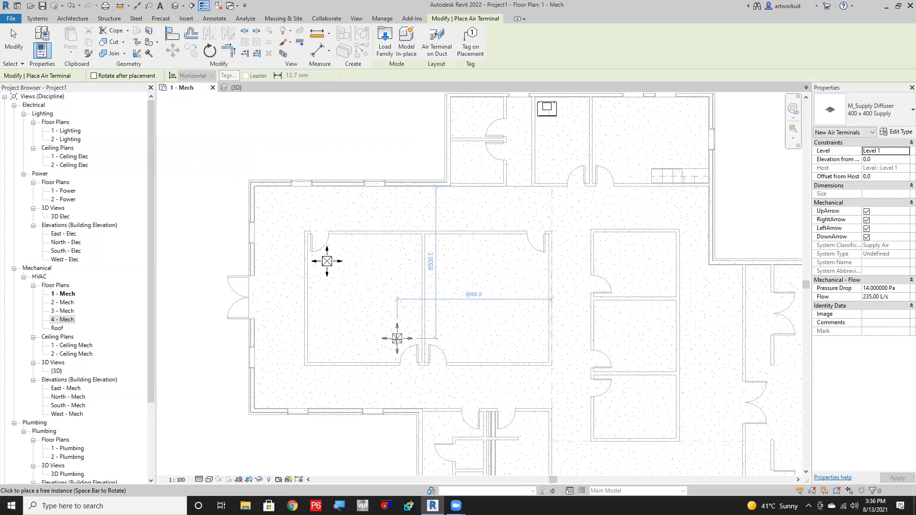
click(397, 339)
key(Escape)
key(Escape)
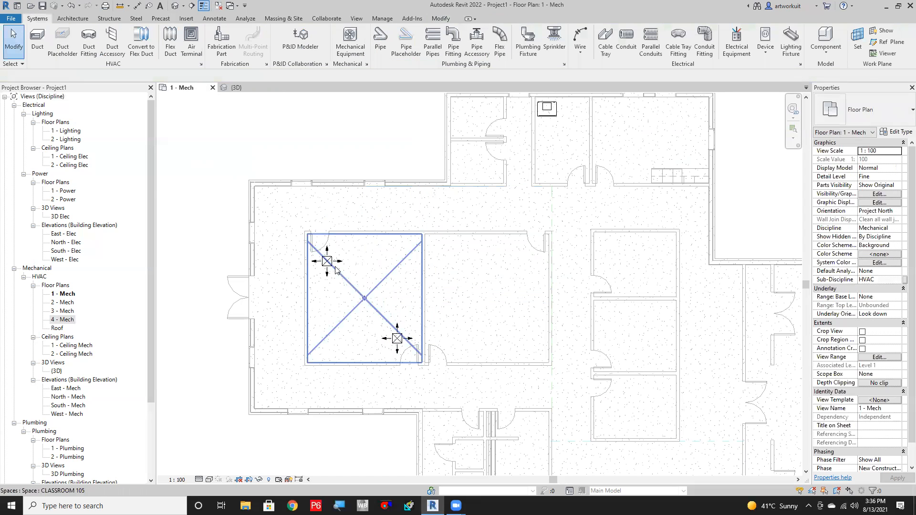
click(328, 262)
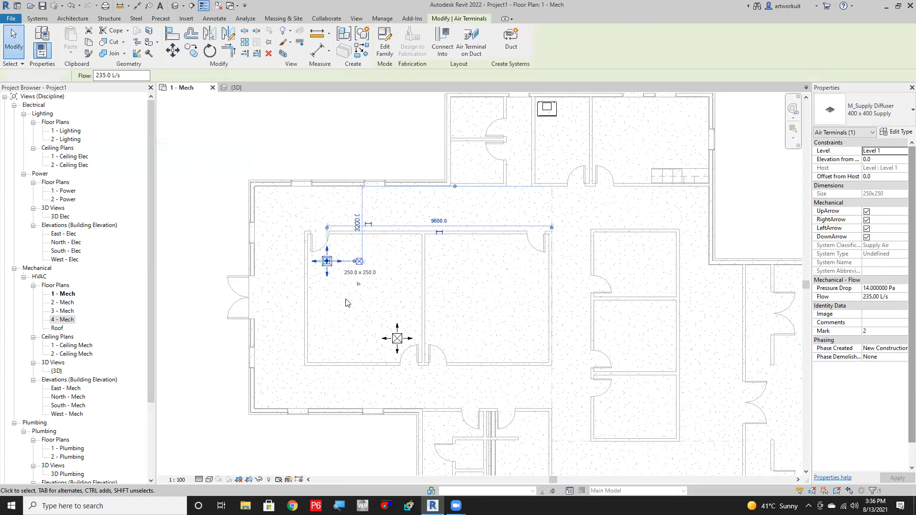
click(282, 206)
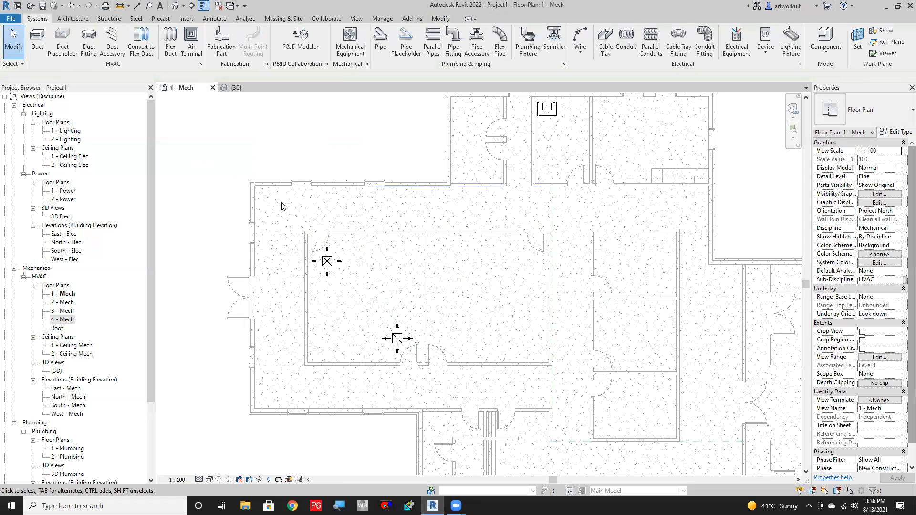
Draw a vertical section line along classroom 105's west wall, looking toward the diffusers, and open its section view.
click(192, 6)
click(310, 210)
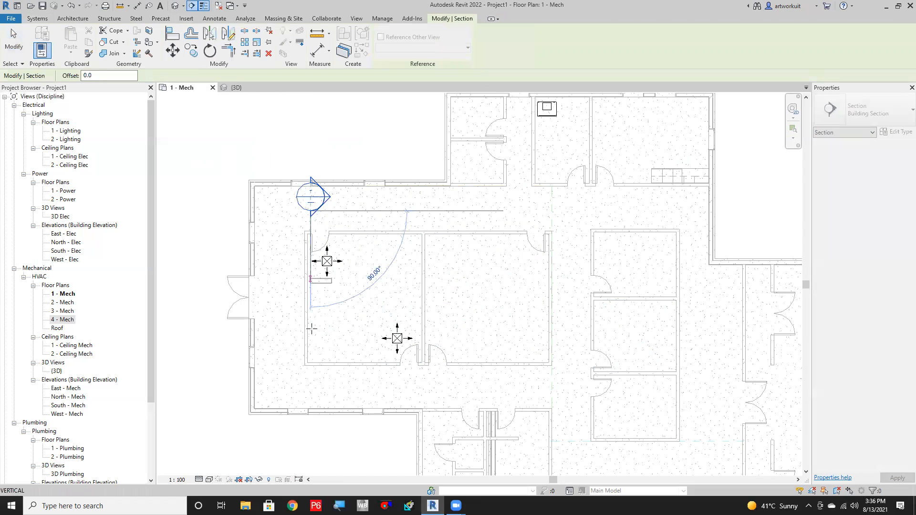
click(321, 391)
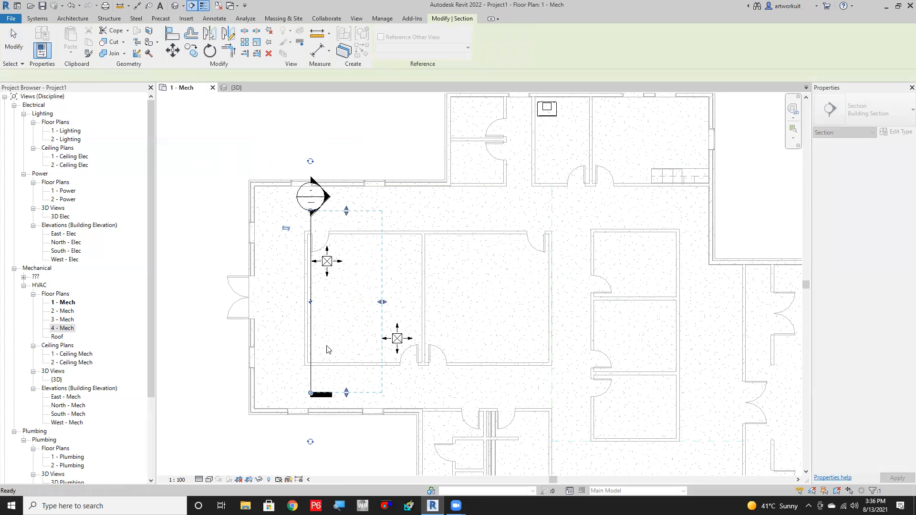
key(Escape)
key(Escape)
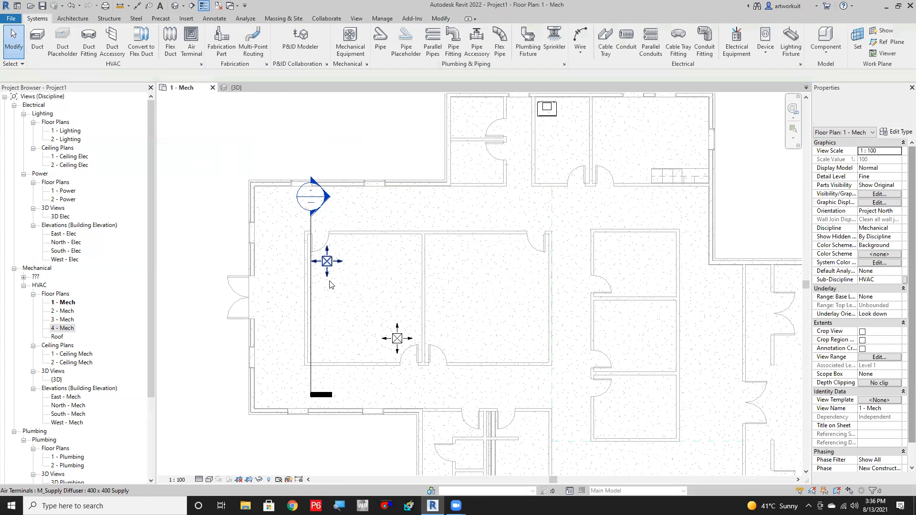
double_click(328, 199)
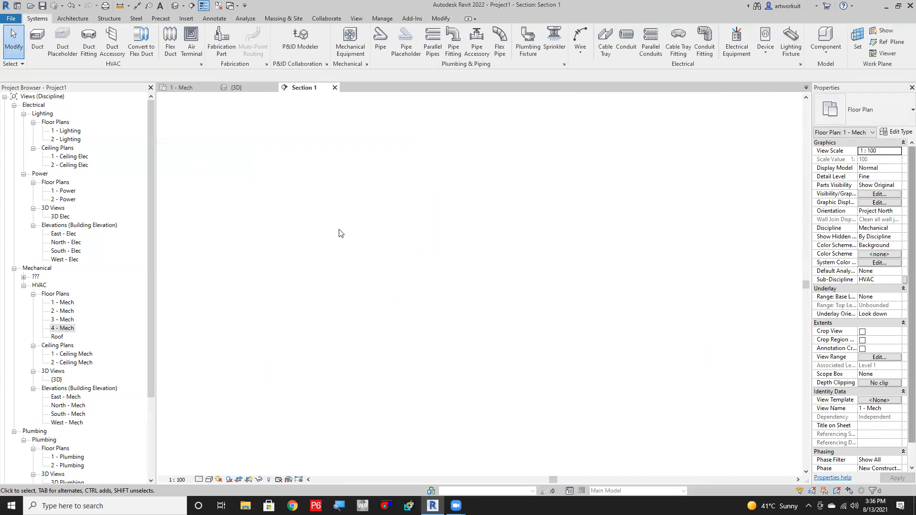
scroll(493, 409, down, 2)
scroll(476, 404, up, 2)
scroll(476, 404, up, 1)
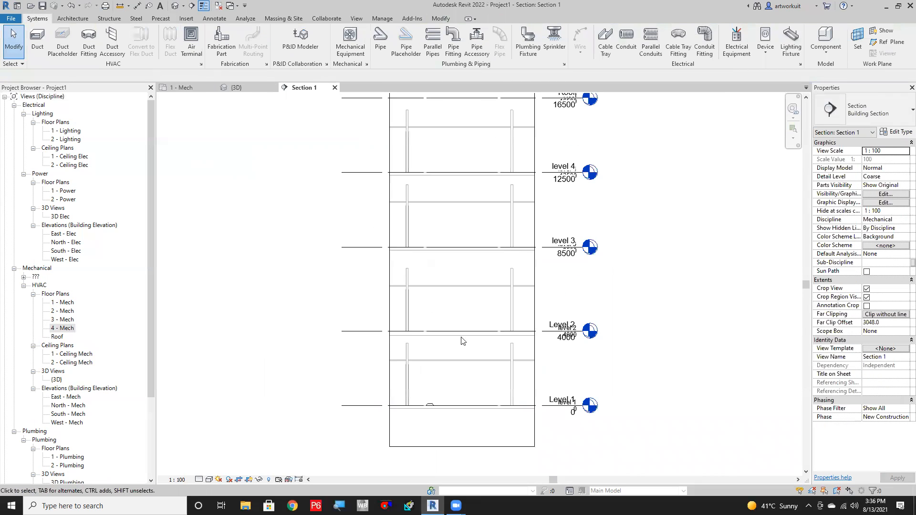
Measure the height from Level 1 to the ceiling above it in the section view with an aligned dimension.
click(137, 6)
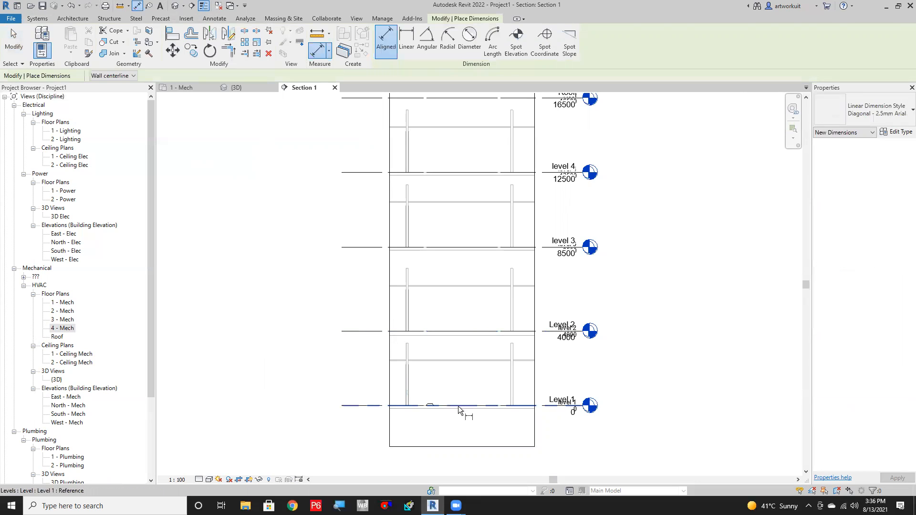
scroll(457, 370, up, 2)
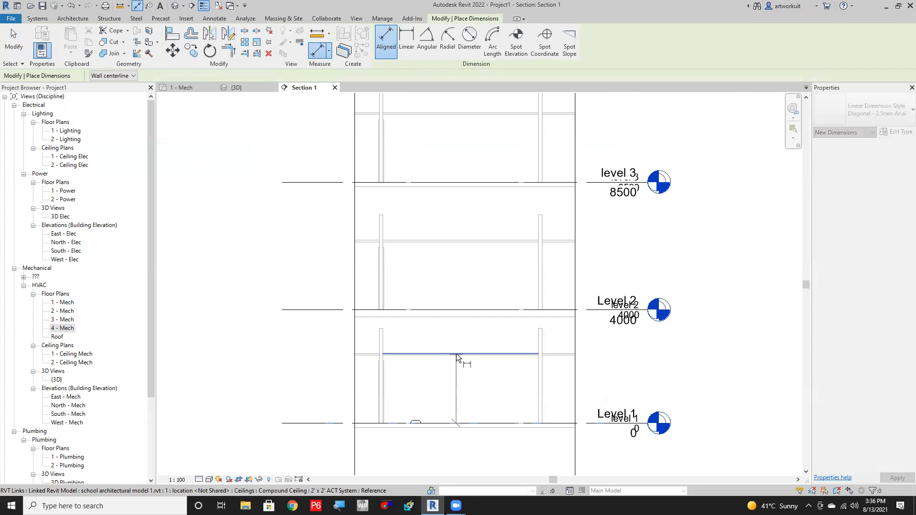
scroll(454, 353, up, 2)
click(454, 350)
key(Escape)
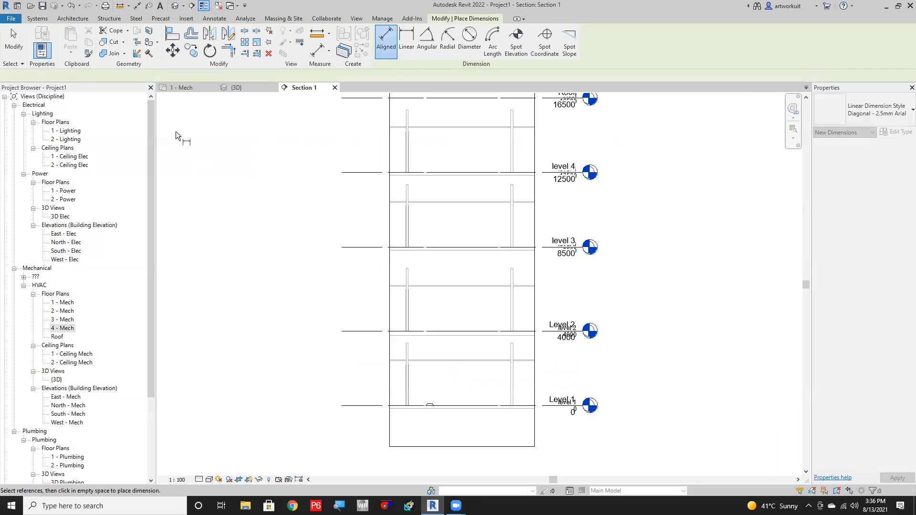
key(Escape)
Set the elevation from level of both classroom 105 supply diffusers to 2400 in the 1 - Mech floor plan.
click(182, 88)
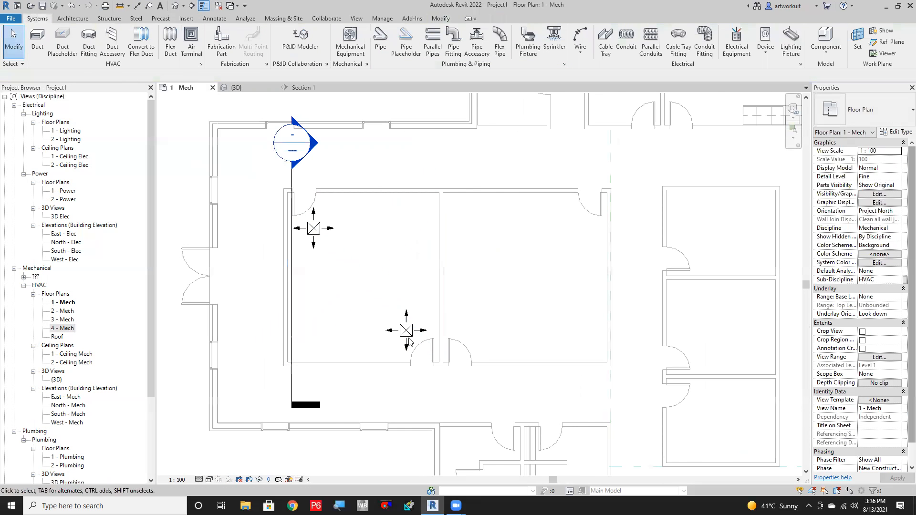
click(407, 336)
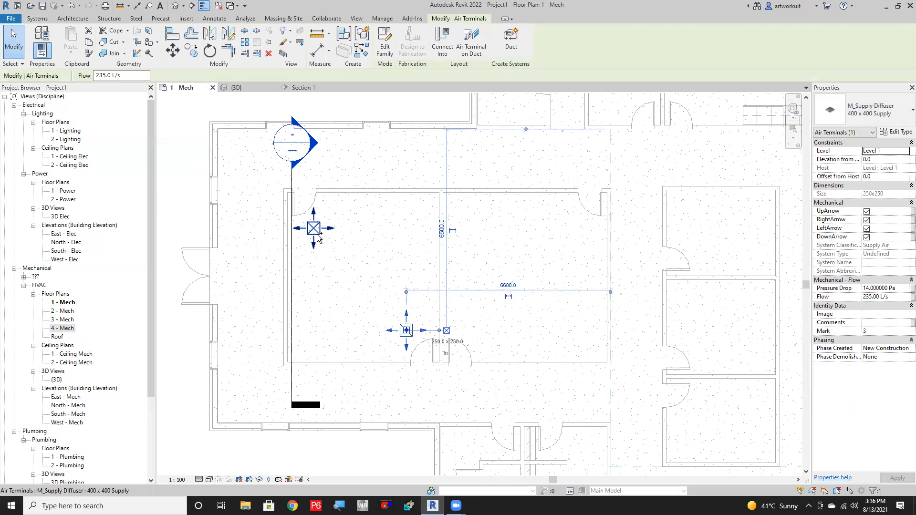
ctrl+click(318, 239)
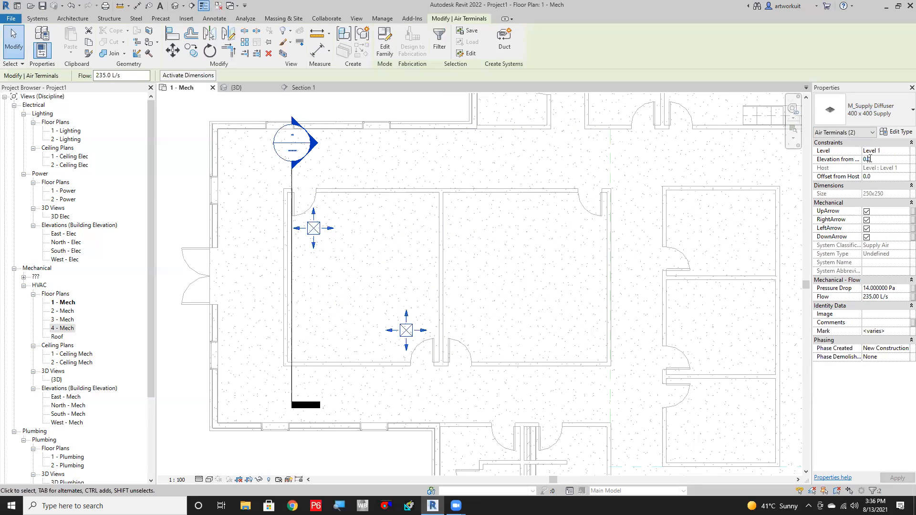
text(240)
key(Return)
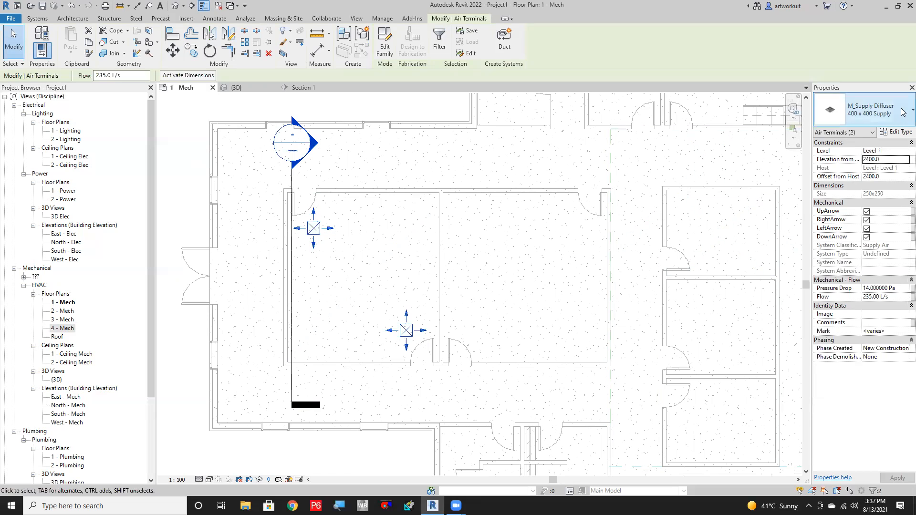
key(Escape)
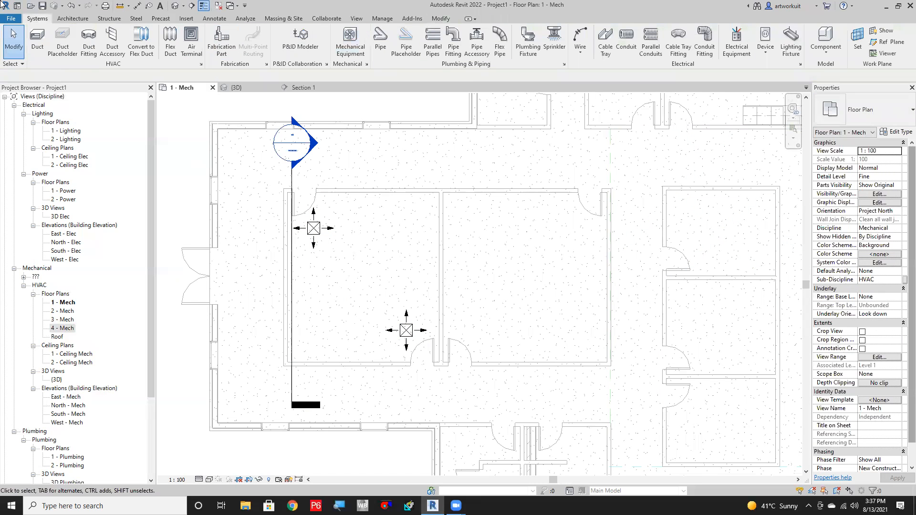
Duplicate the 600 x 600 Return Diffuser type as 400 x 400 Return, with duct width and height 250 and diffuser width and height 400.
key(a)
key(t)
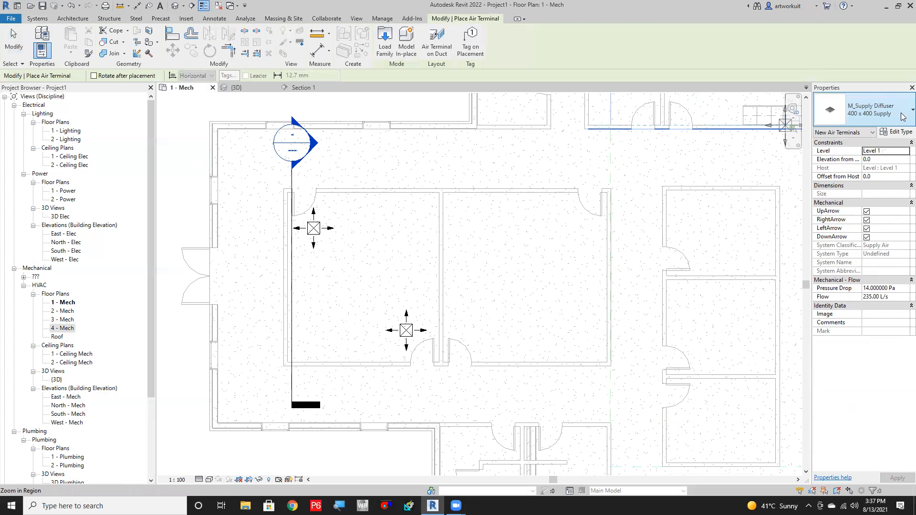
click(868, 110)
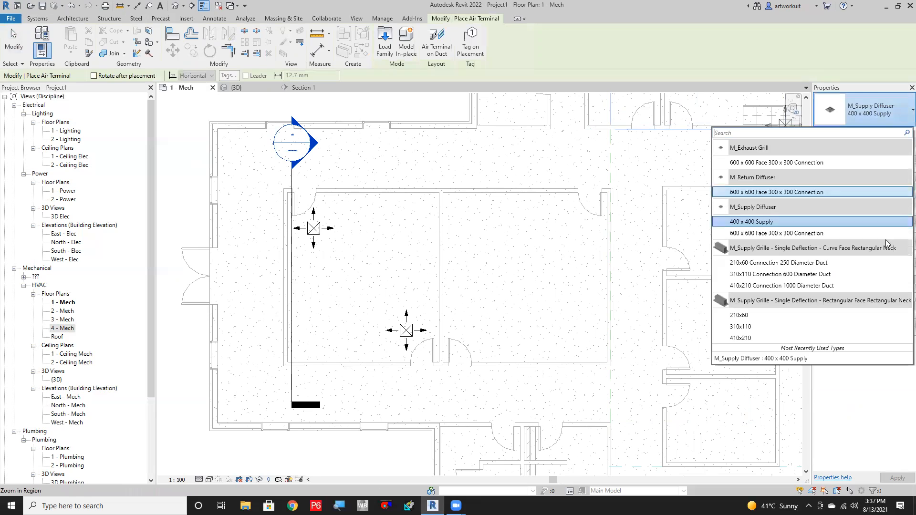
click(763, 193)
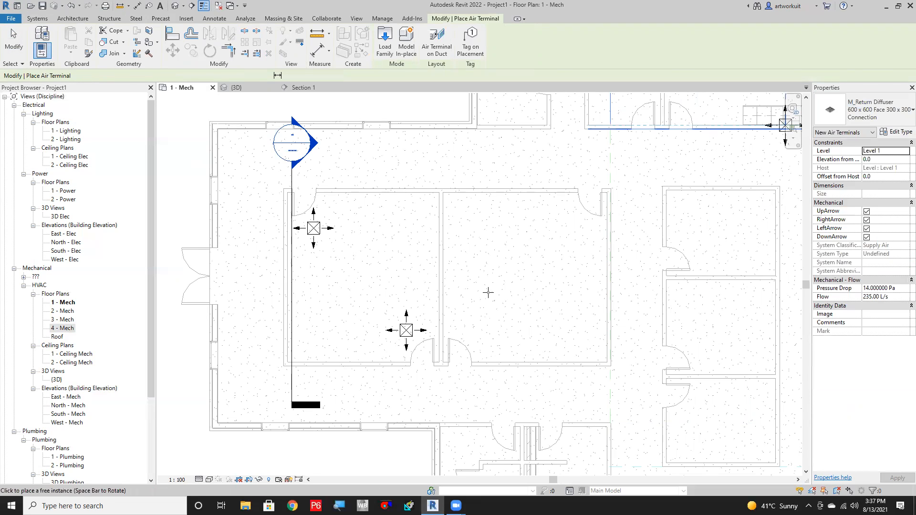
click(895, 131)
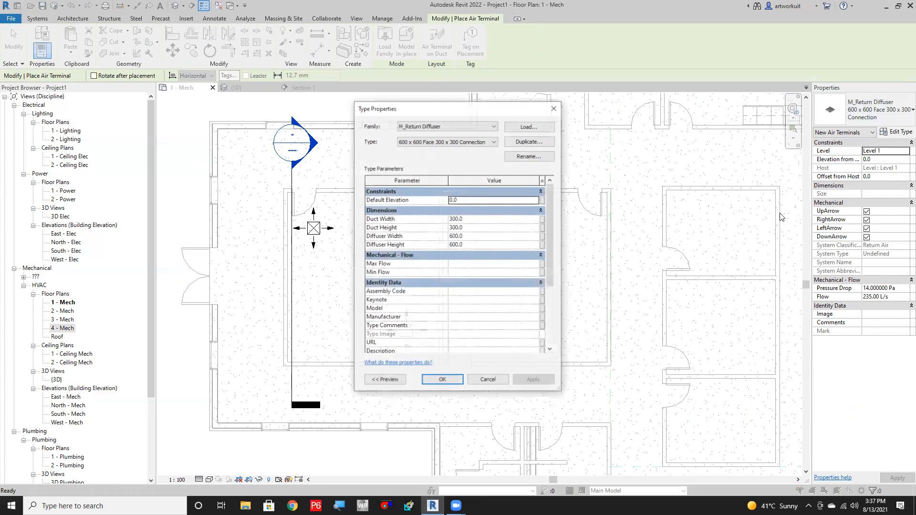
click(530, 141)
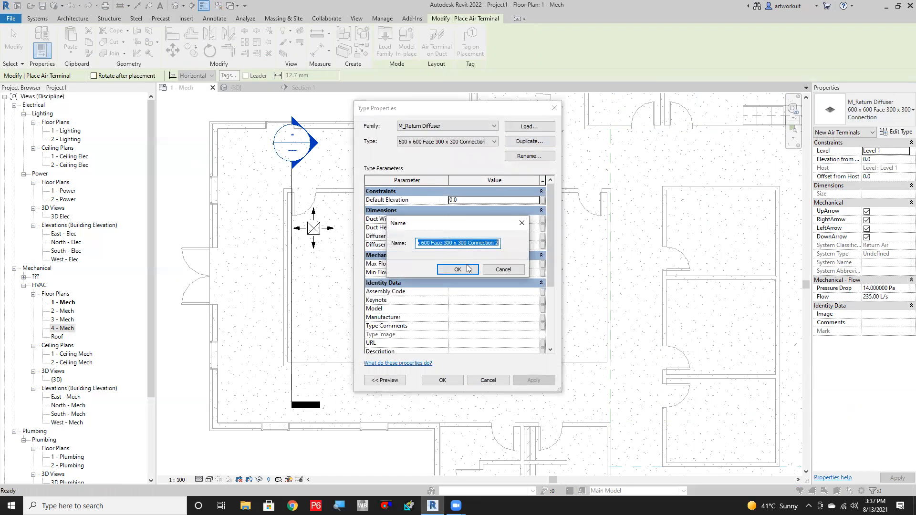
text(400 x 400 Return)
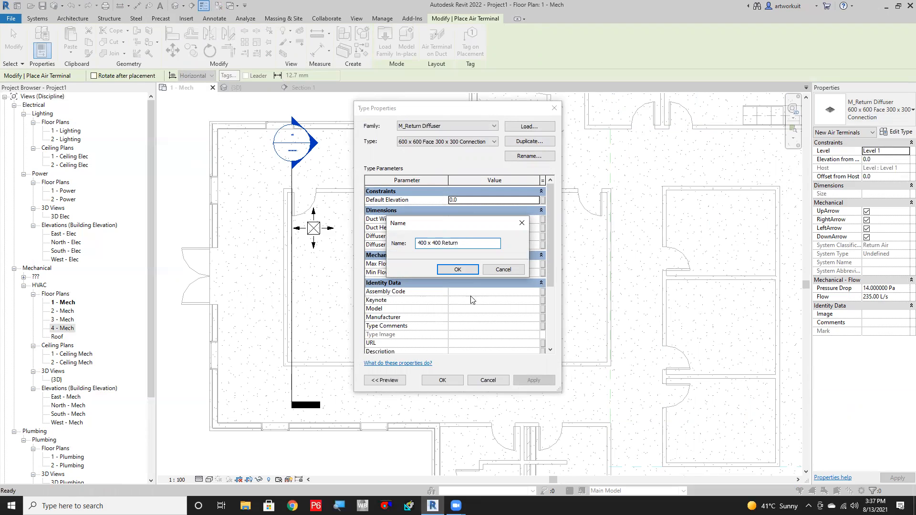
click(458, 270)
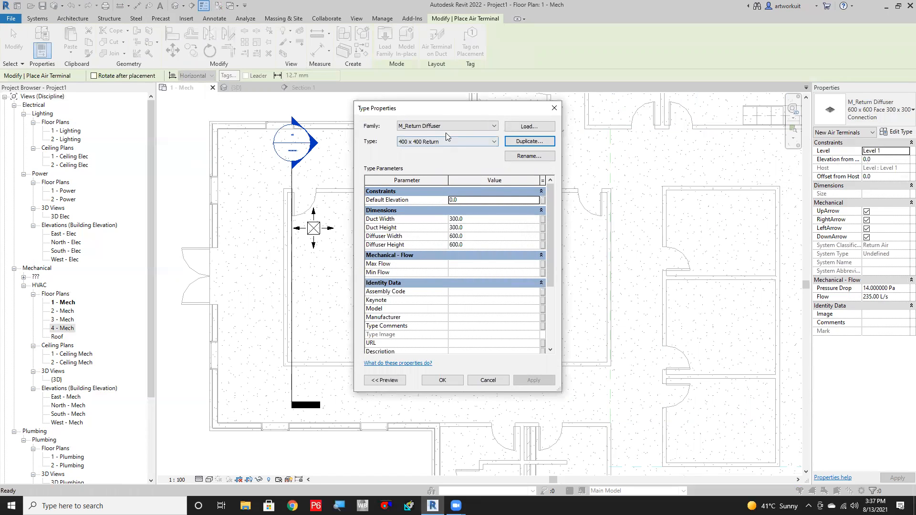
click(468, 220)
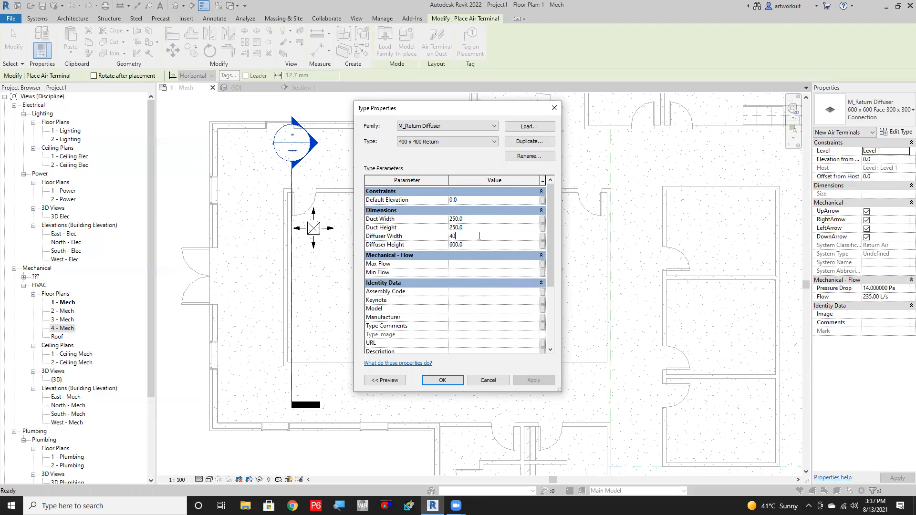
click(443, 380)
Place two 400 x 400 Return diffusers at elevation 2400 in classroom 105's free corners, aligned with the supply diffusers.
click(406, 330)
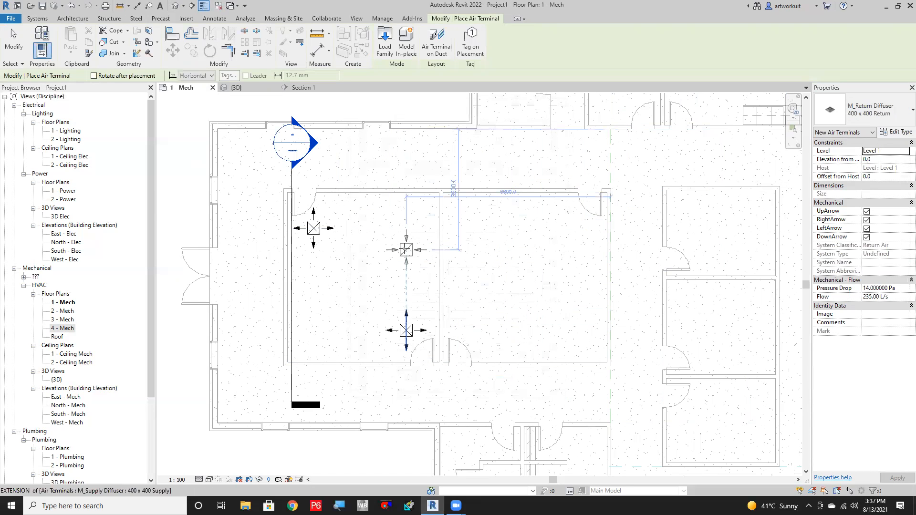
click(877, 159)
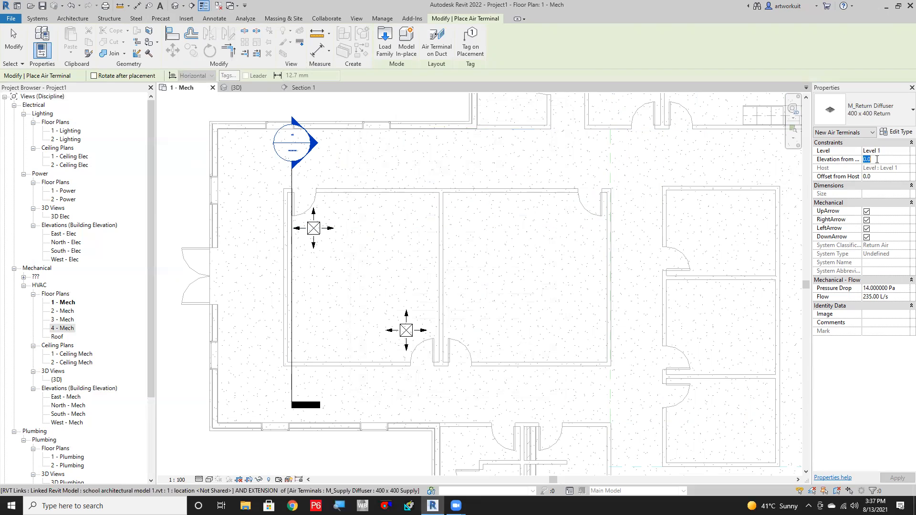
text(2400)
key(Return)
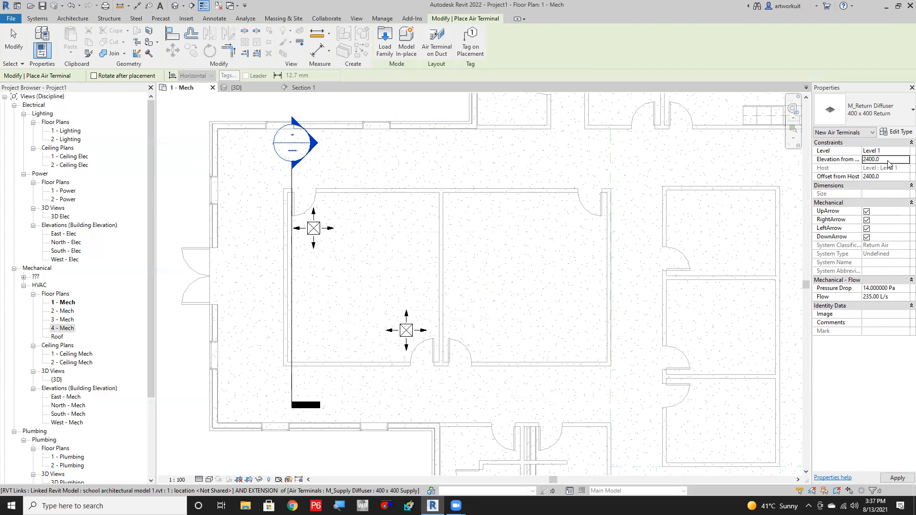
click(406, 228)
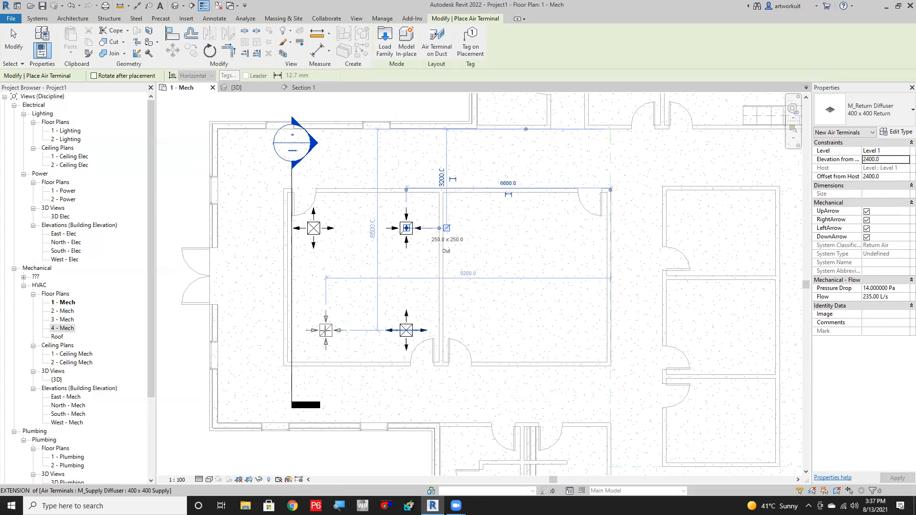
click(326, 331)
key(Escape)
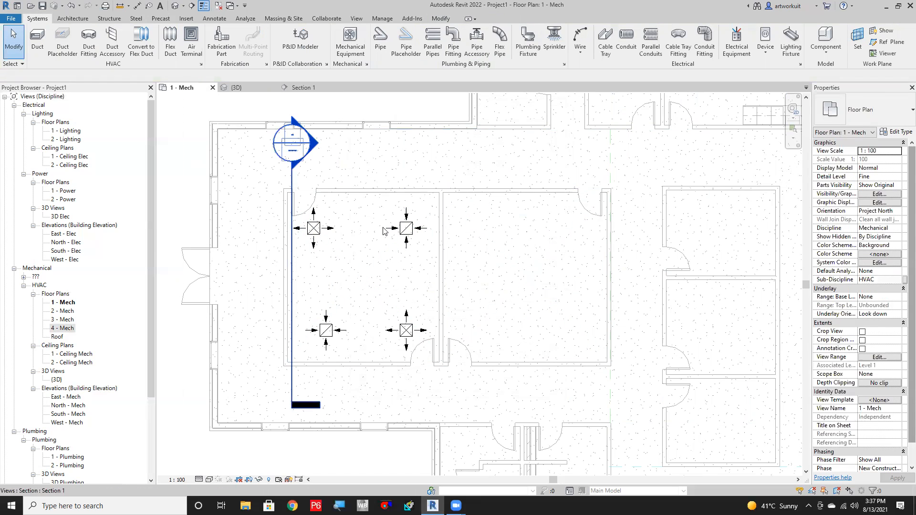
Delete the section line along classroom 105's west wall together with its section view.
scroll(377, 246, down, 2)
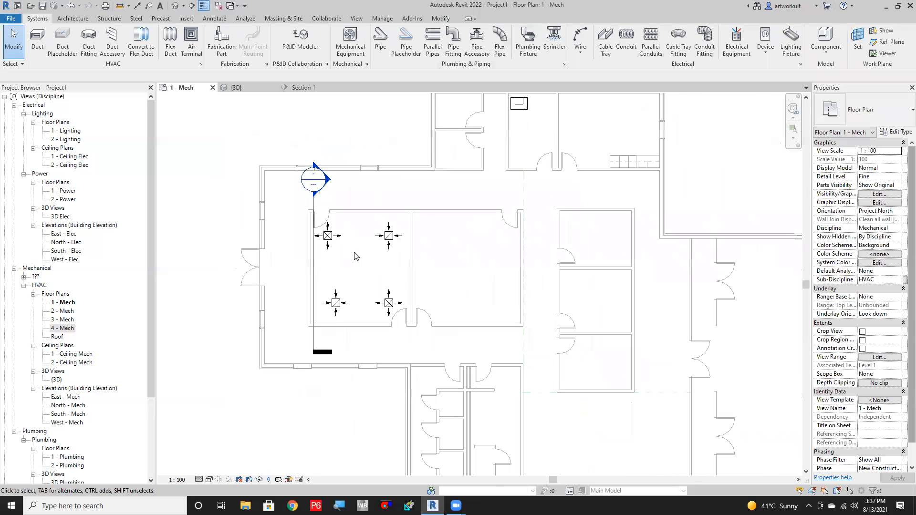
scroll(333, 253, up, 1)
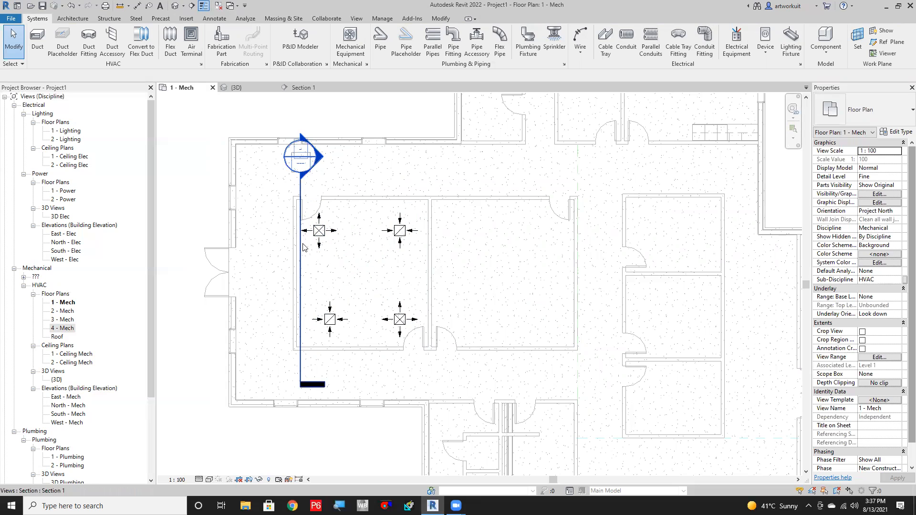
click(301, 193)
key(Delete)
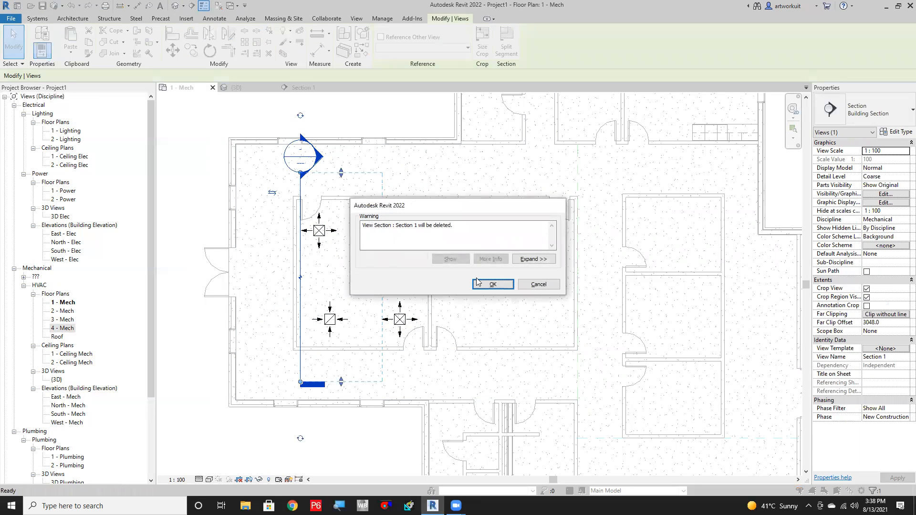
click(492, 284)
scroll(382, 266, up, 1)
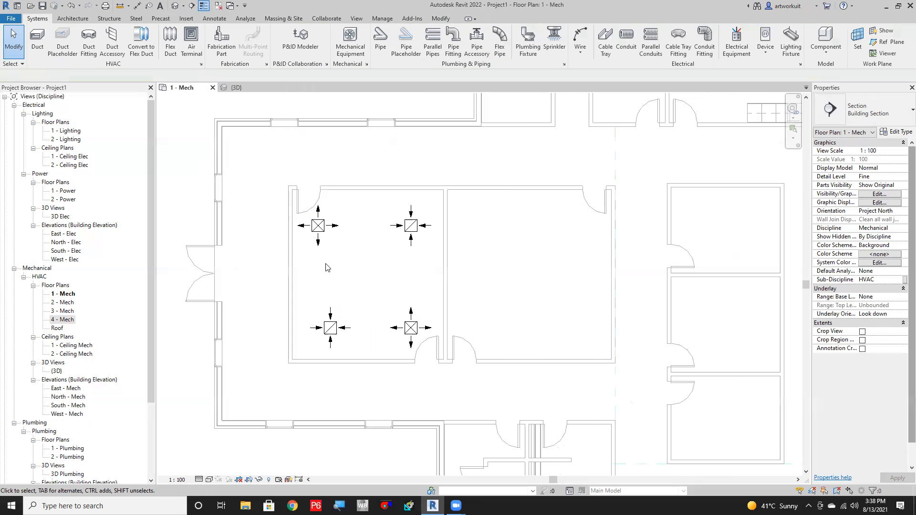
Place an aligned dimension string above classroom 105 from the west wall's inner face through both northern diffuser centres to the east wall's inner face.
click(137, 6)
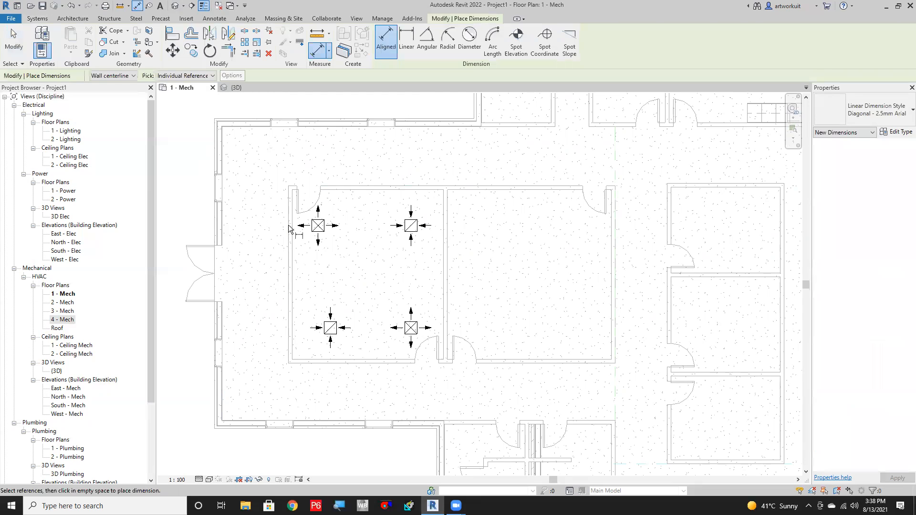
scroll(288, 228, up, 5)
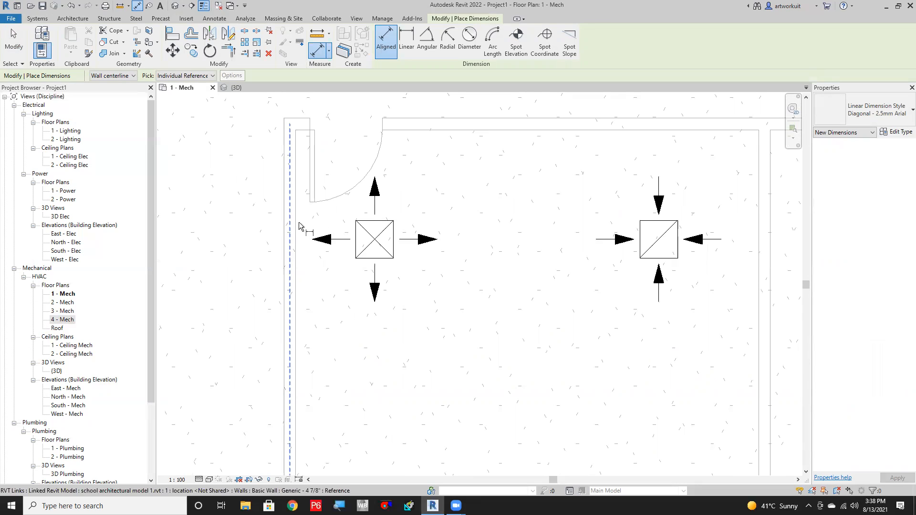
key(Tab)
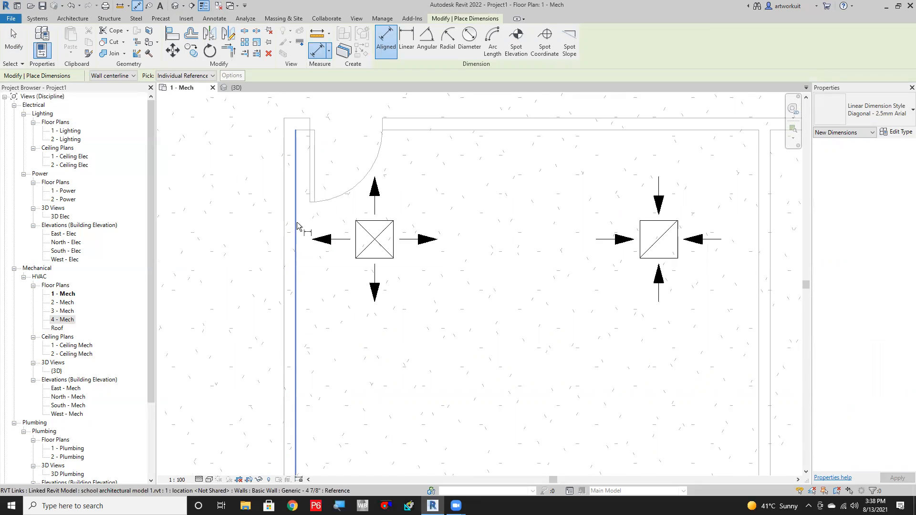
click(297, 225)
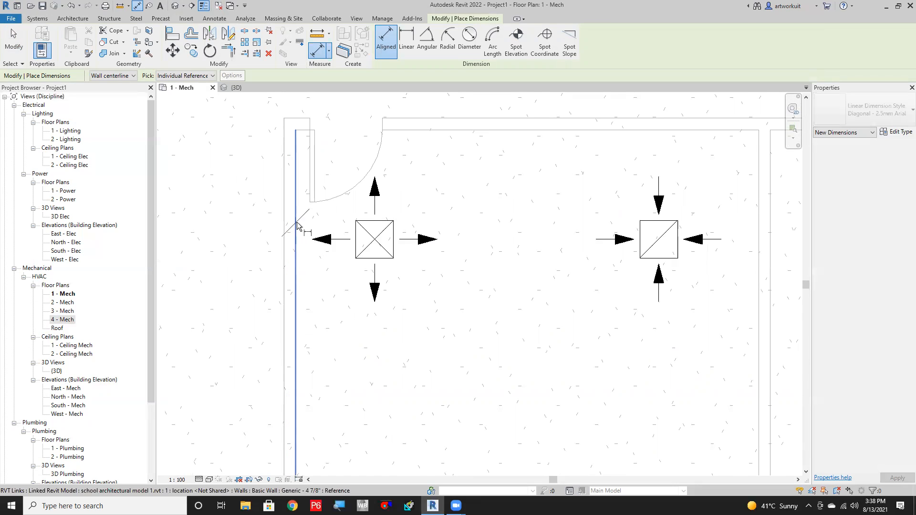
click(374, 239)
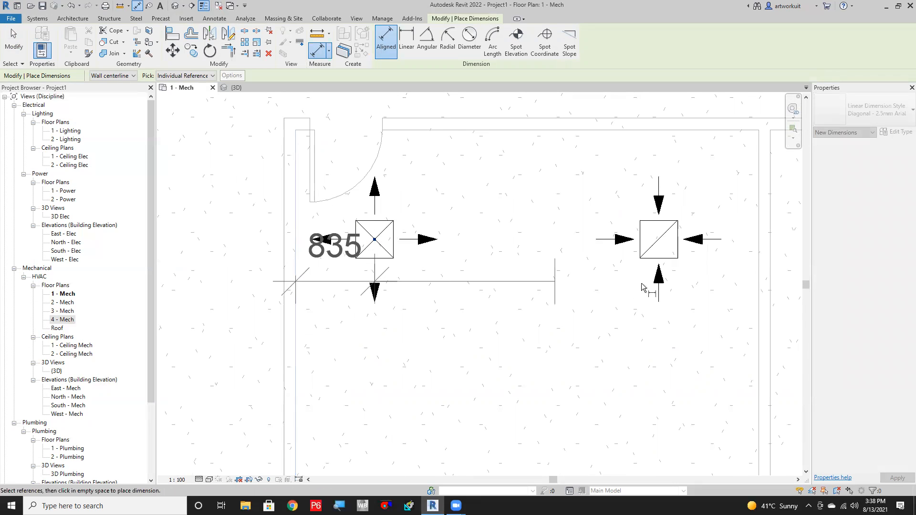
click(658, 240)
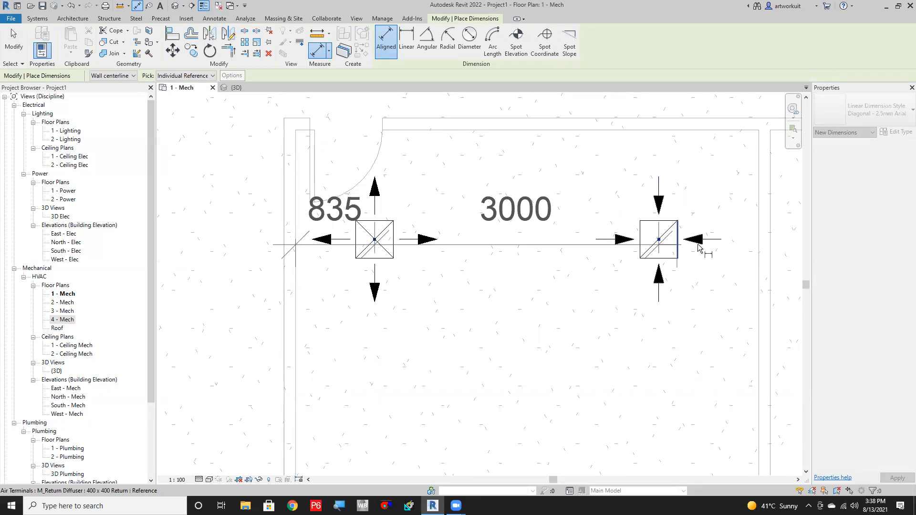
click(759, 226)
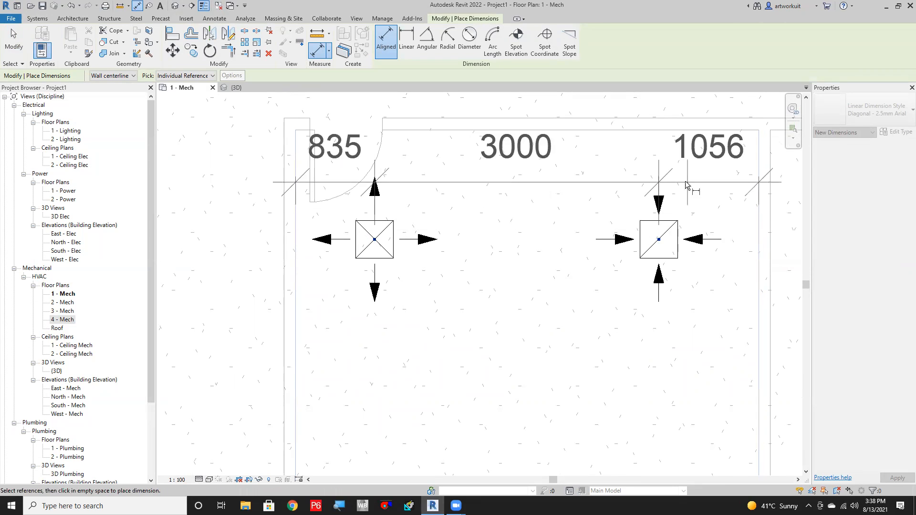
scroll(686, 182, down, 1)
middle_drag(669, 200, 638, 341)
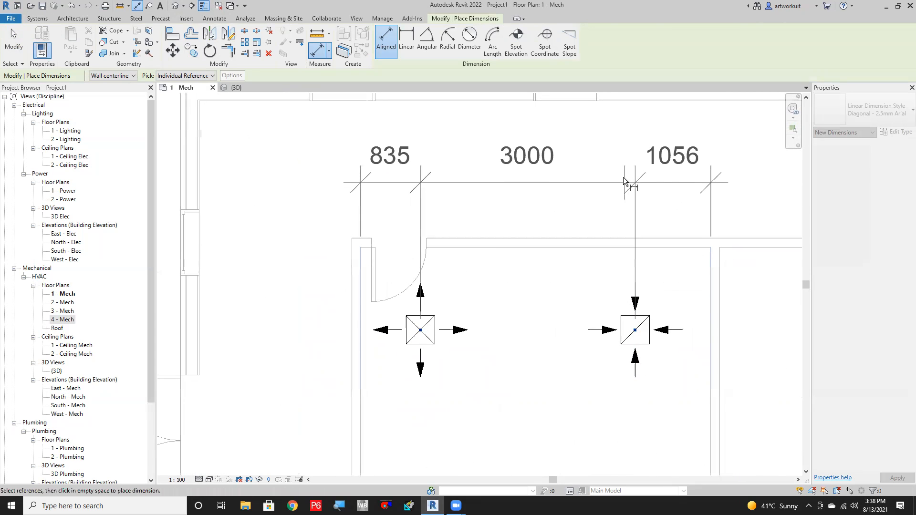
click(628, 181)
scroll(506, 234, down, 1)
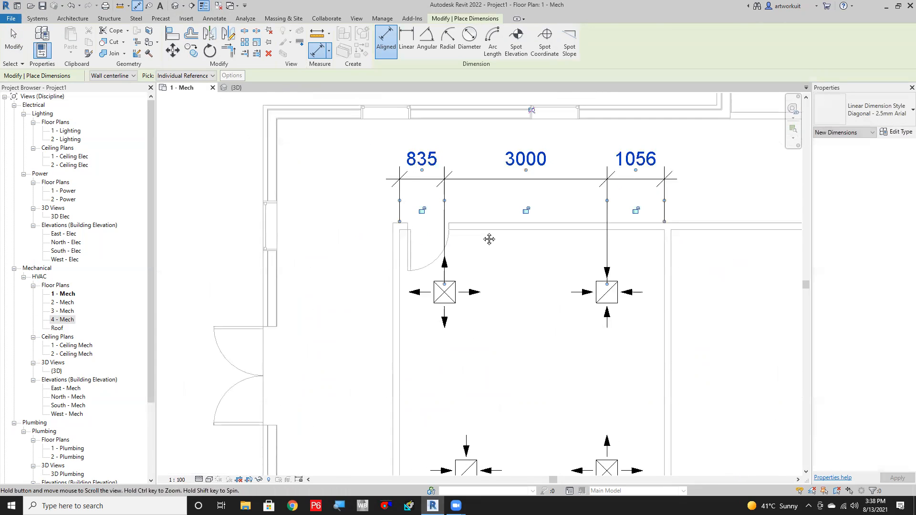
Place a vertical aligned dimension string west of classroom 105 from the north wall through both western diffuser centres to the south wall.
scroll(464, 224, up, 1)
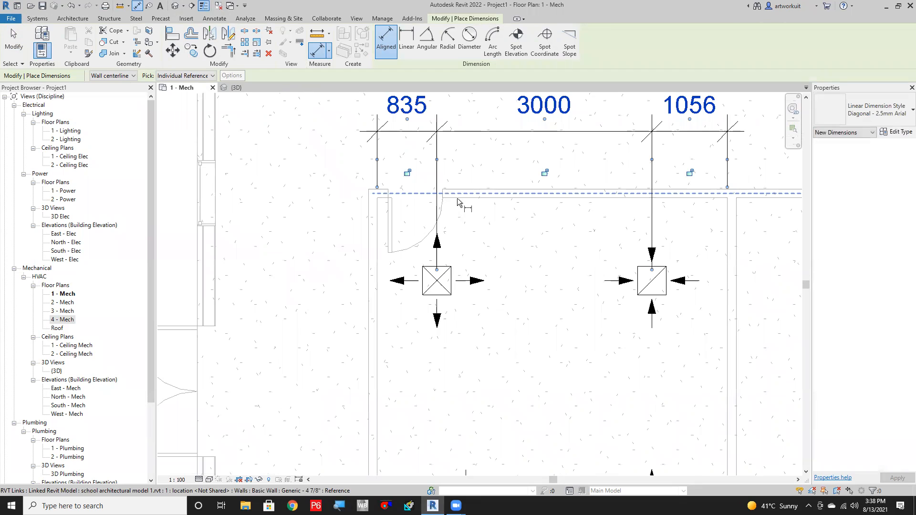
click(457, 199)
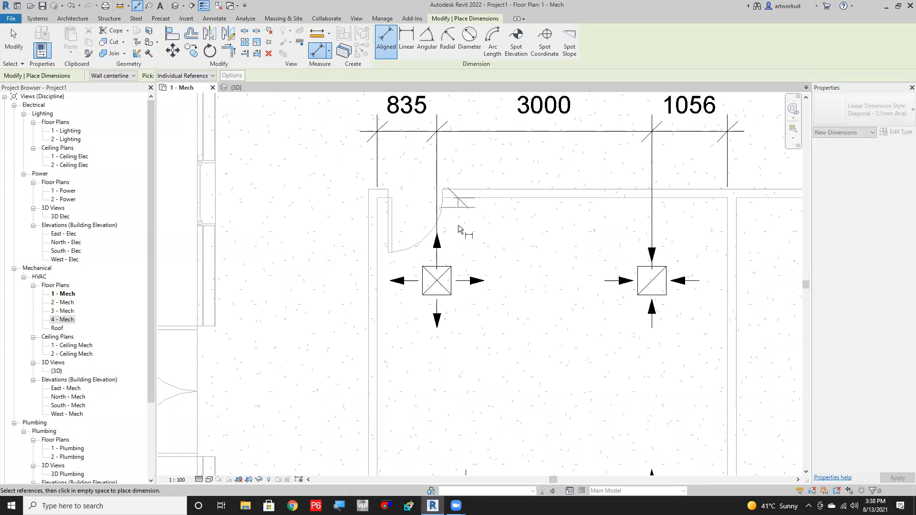
click(445, 286)
scroll(454, 296, down, 2)
scroll(429, 301, up, 1)
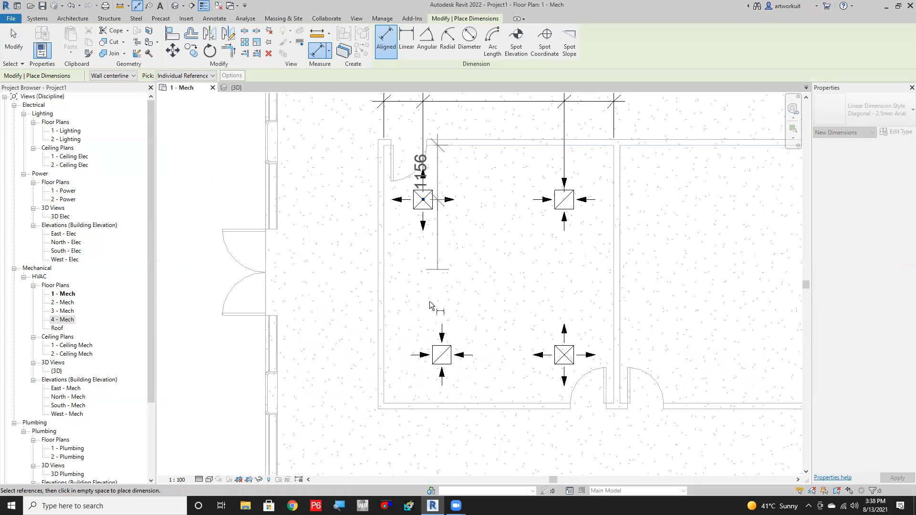
click(441, 357)
scroll(434, 391, up, 2)
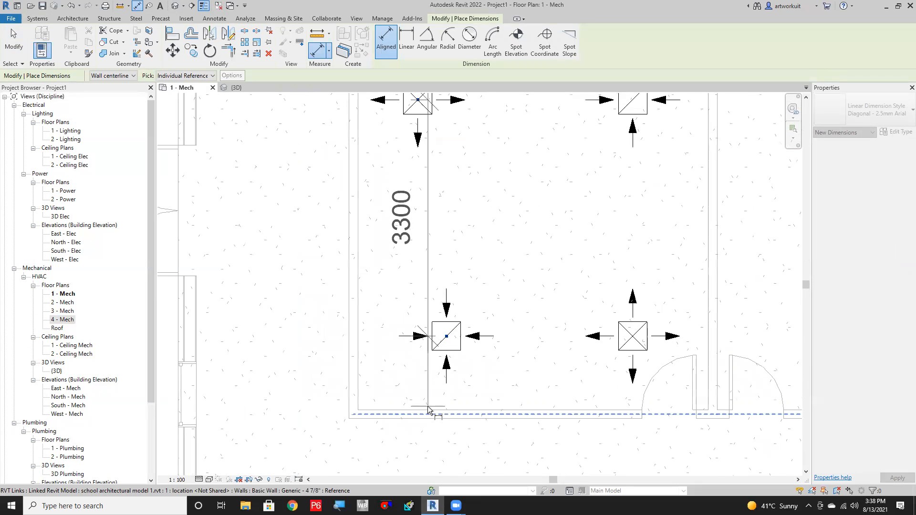
click(428, 407)
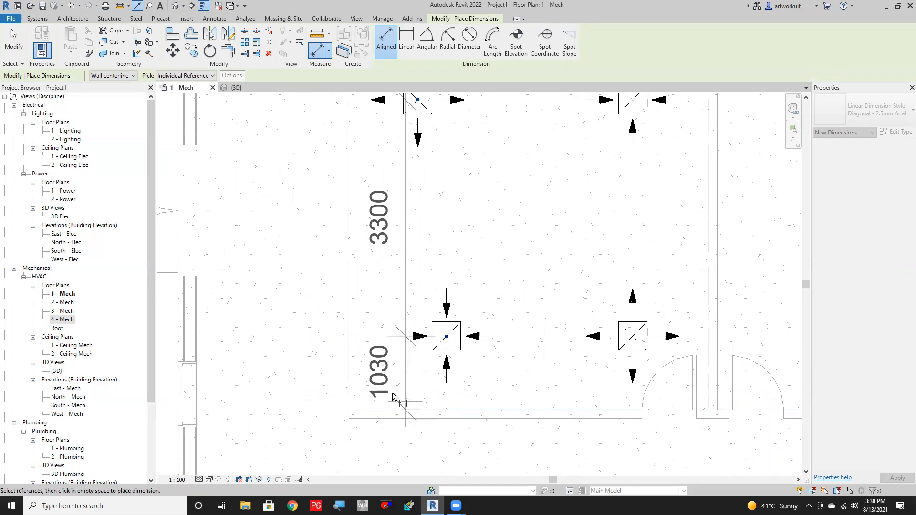
click(258, 336)
scroll(291, 329, down, 3)
key(Escape)
key(Escape)
Move classroom 105's northwestern supply diffuser so its centre sits 1200 mm from the west wall's inner face.
middle_drag(372, 290, 379, 359)
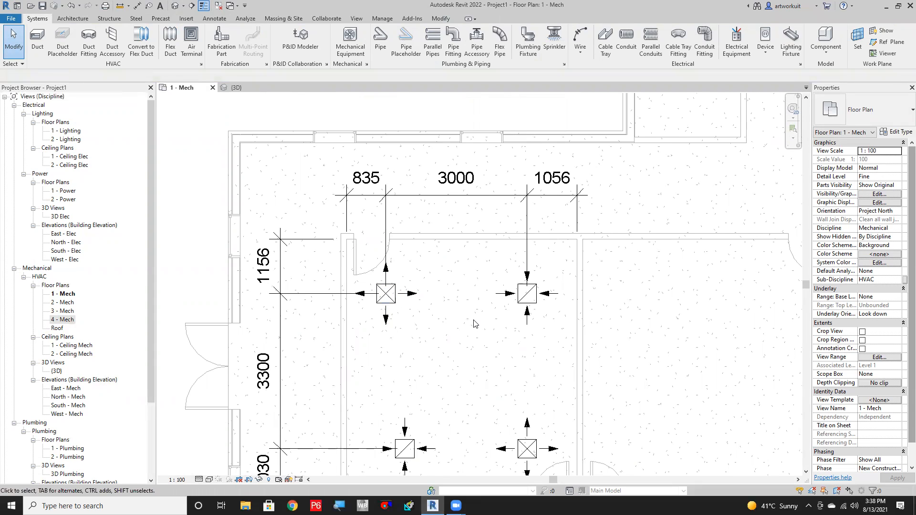
click(394, 306)
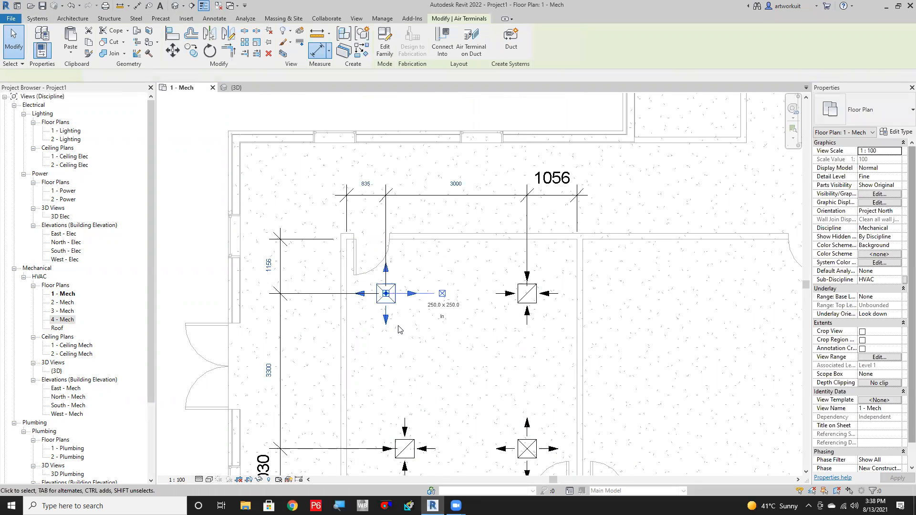
click(456, 183)
click(459, 184)
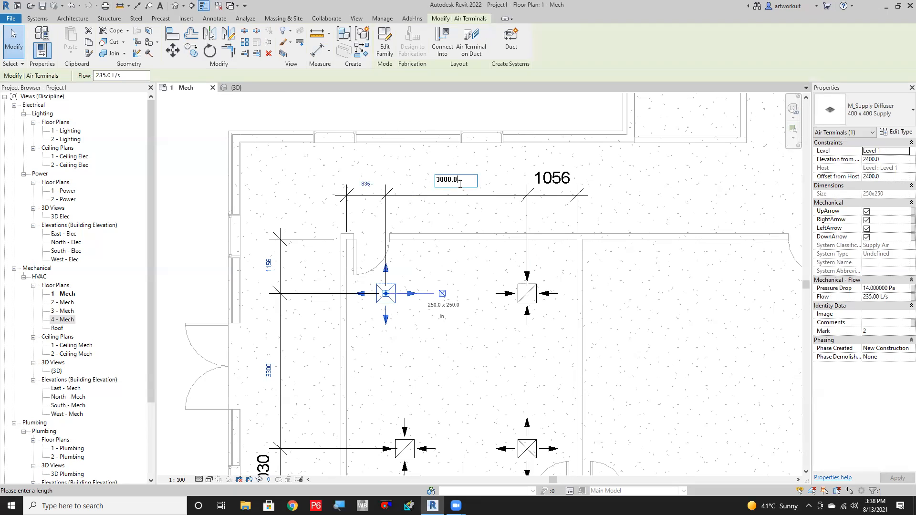
click(364, 185)
click(370, 185)
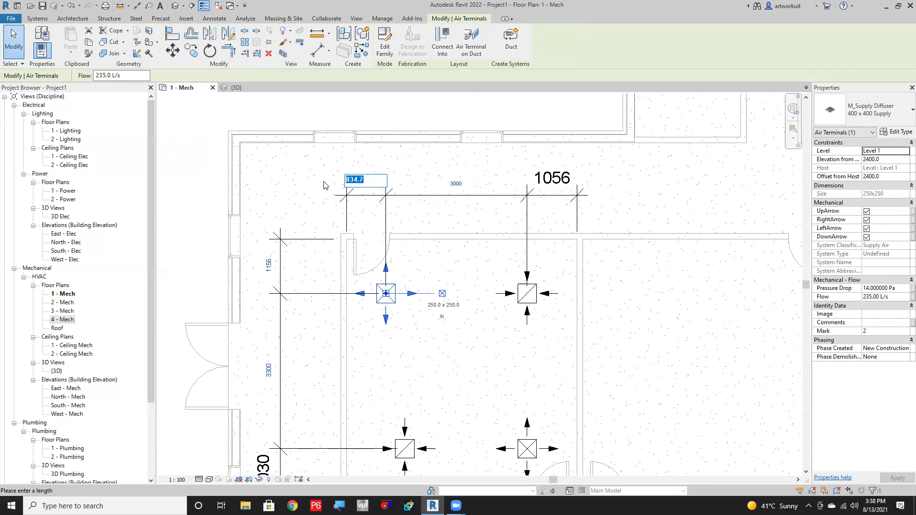
text(1200)
key(Return)
Set the northwestern supply diffuser's distance from classroom 105's north wall to 1300 mm.
click(269, 267)
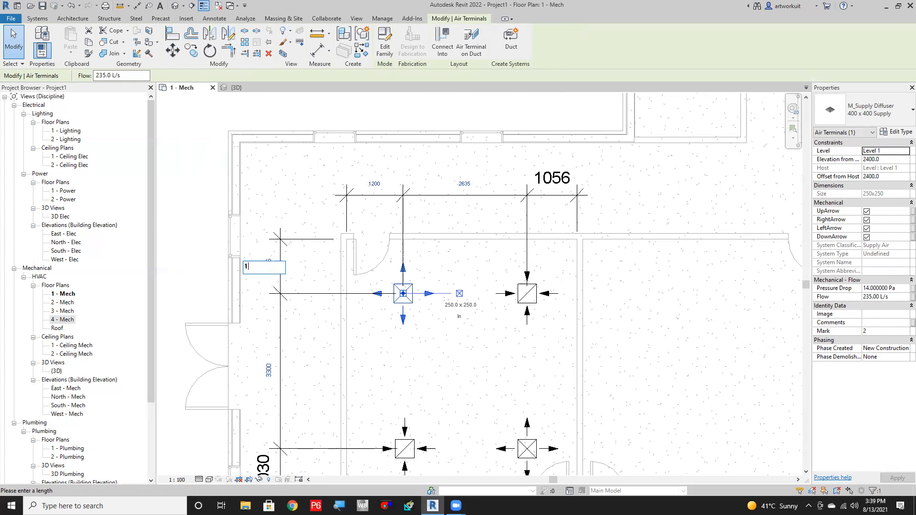
key(Return)
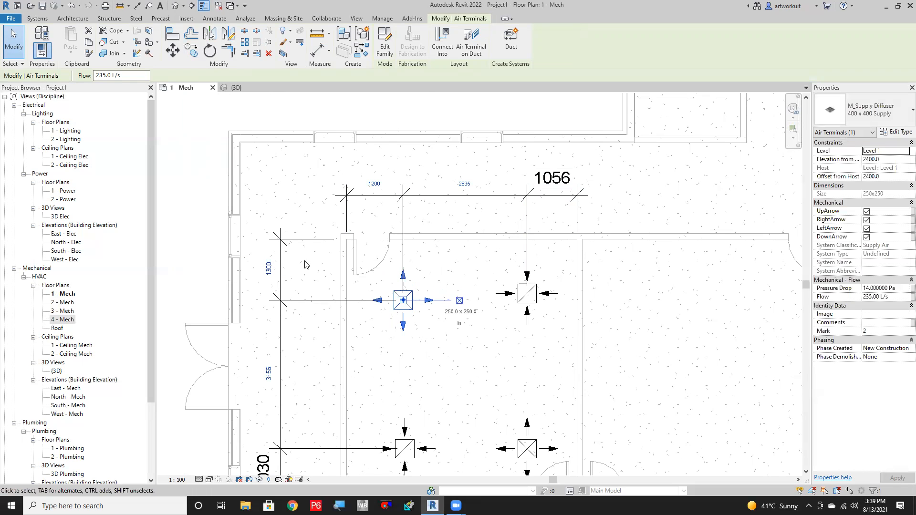
scroll(384, 301, down, 1)
click(471, 374)
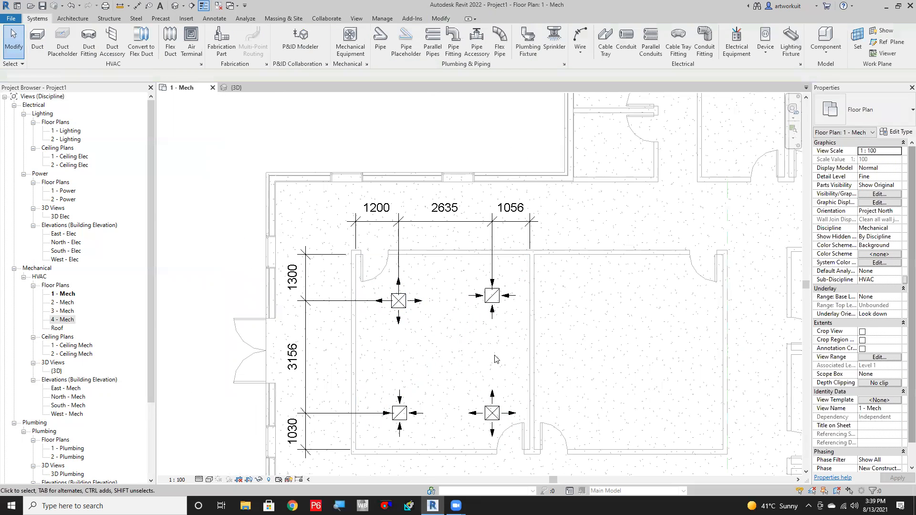
Move classroom 105's northeastern return diffuser so its centre sits 1200 mm from the east wall's inner face.
click(496, 308)
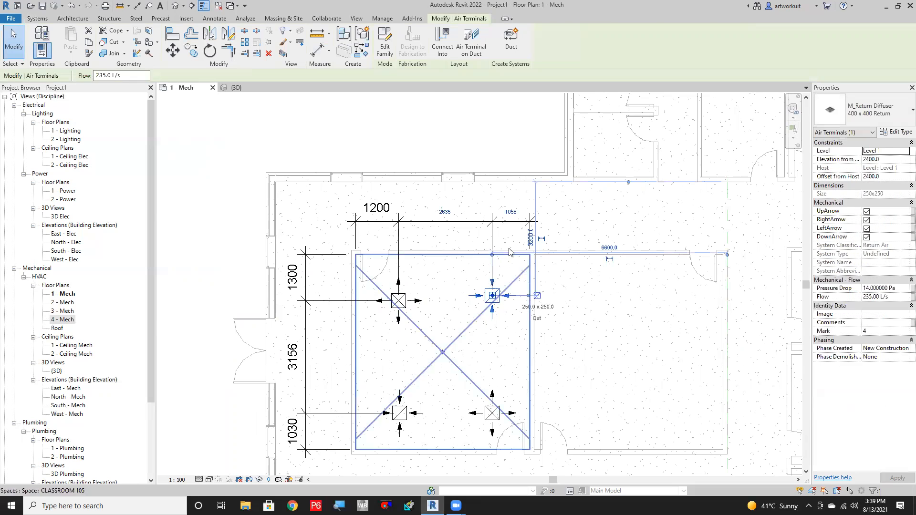
click(511, 212)
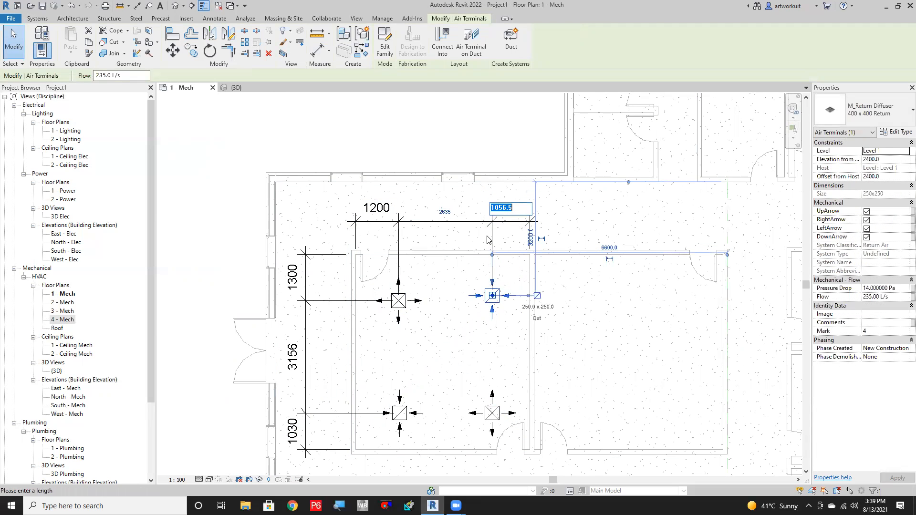
text(1200)
key(Return)
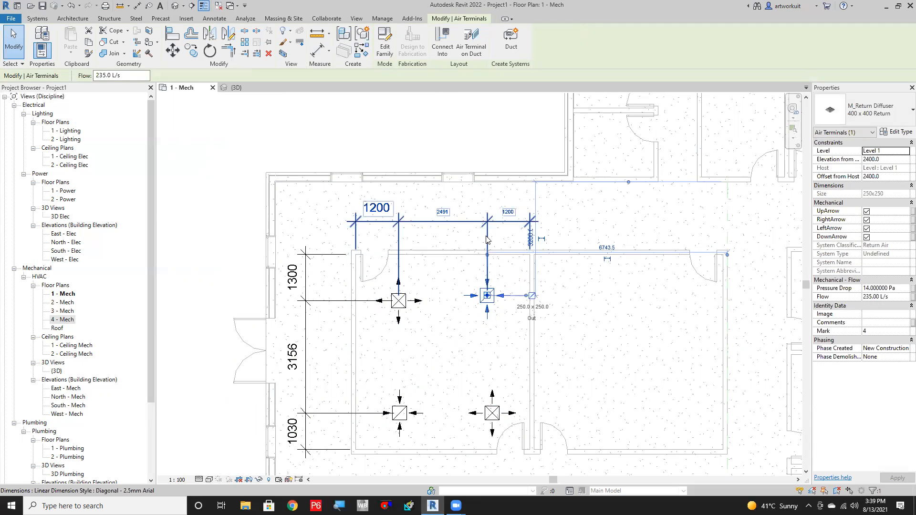
click(450, 328)
Set the southwestern return diffuser's distance from classroom 105's south wall to 1300 mm.
scroll(448, 328, down, 1)
middle_drag(443, 341, 439, 290)
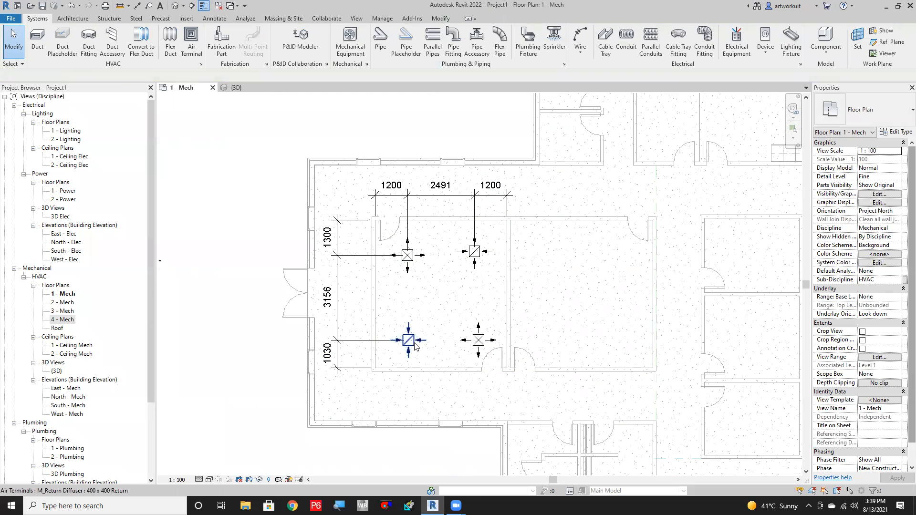
click(413, 345)
scroll(373, 358, up, 1)
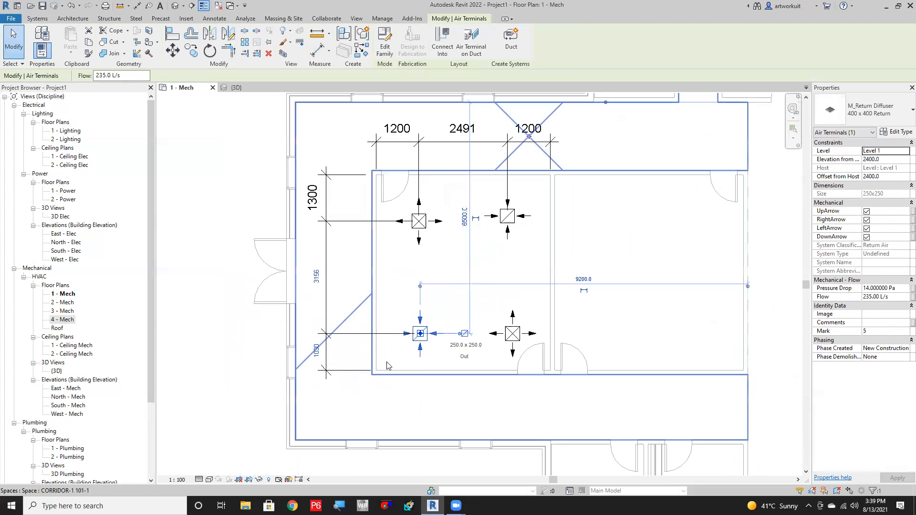
click(317, 353)
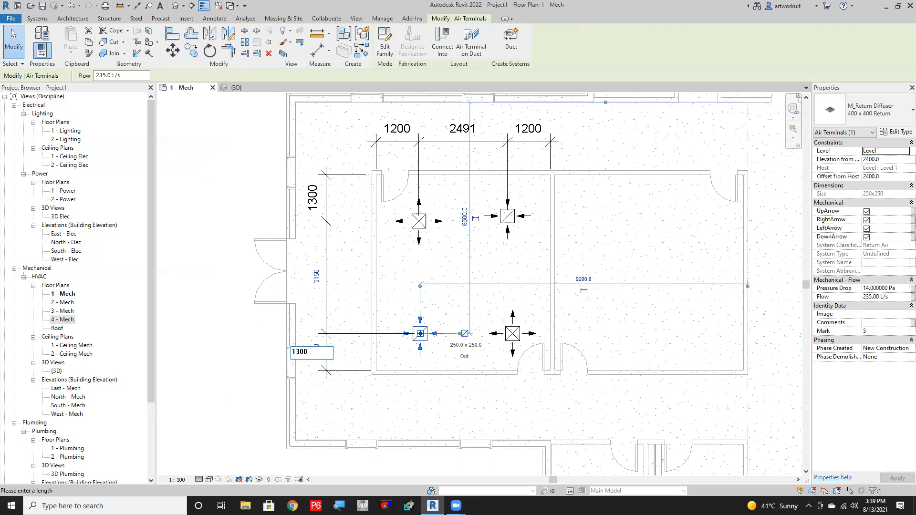
text(1300)
key(Return)
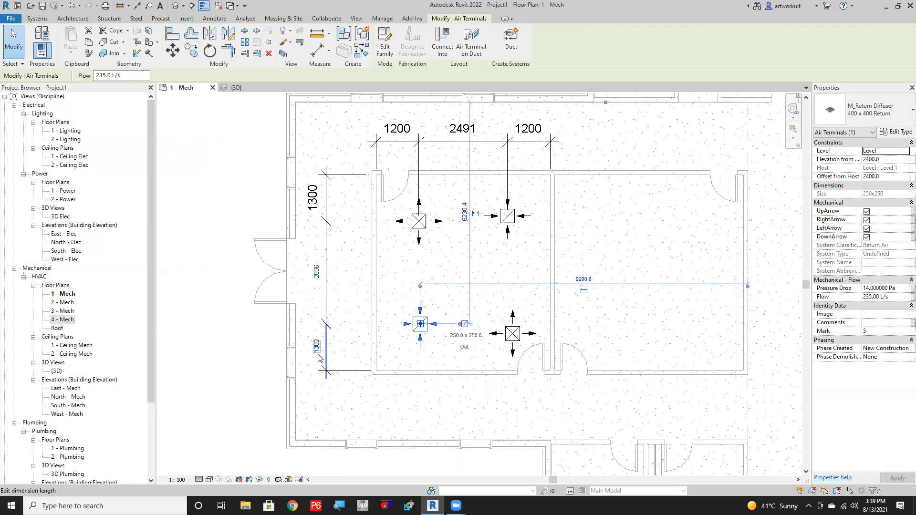
click(360, 364)
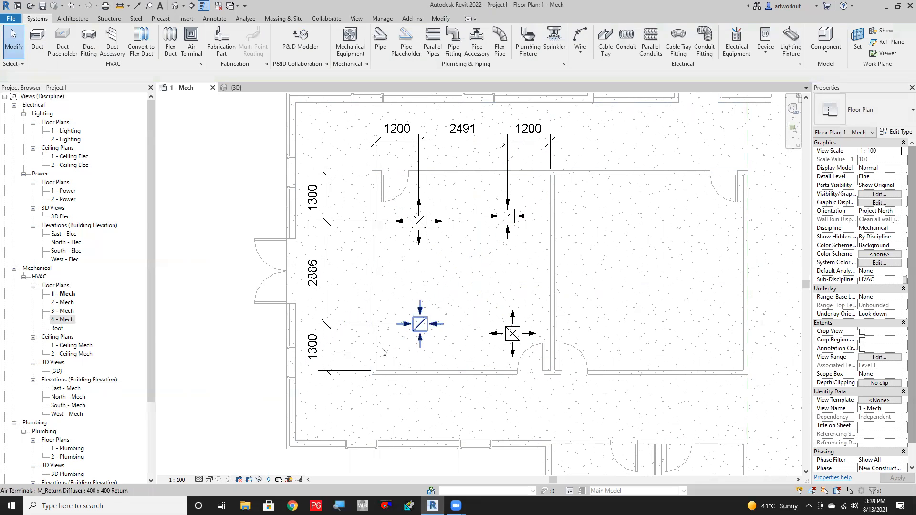
Delete the vertical and horizontal dimension strings beside and above classroom 105.
click(353, 327)
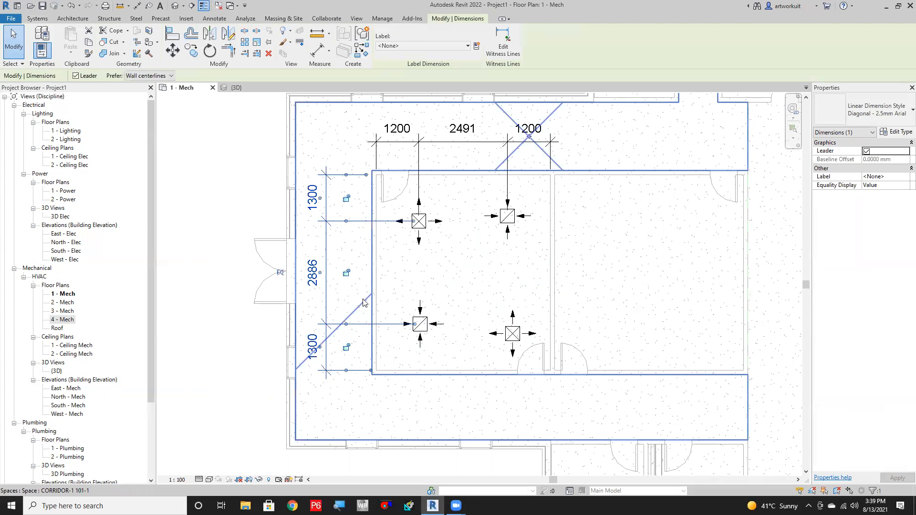
key(Delete)
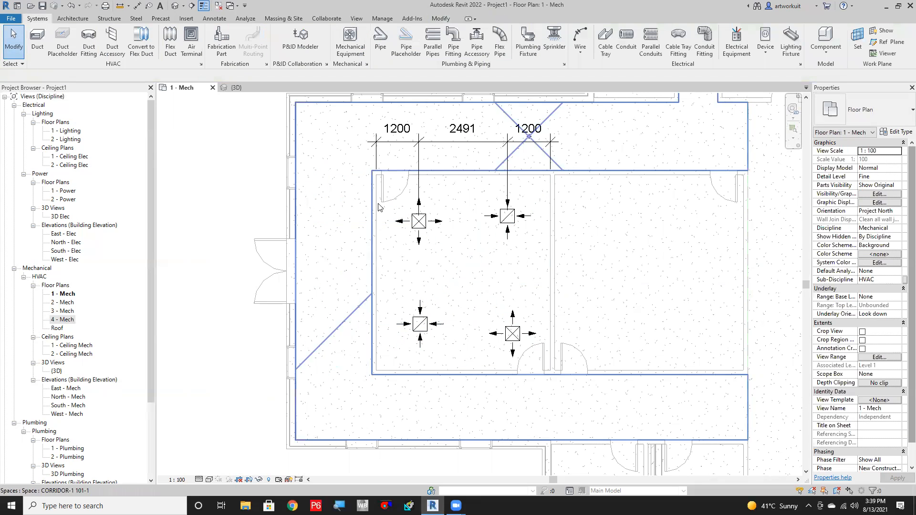
click(420, 163)
key(Delete)
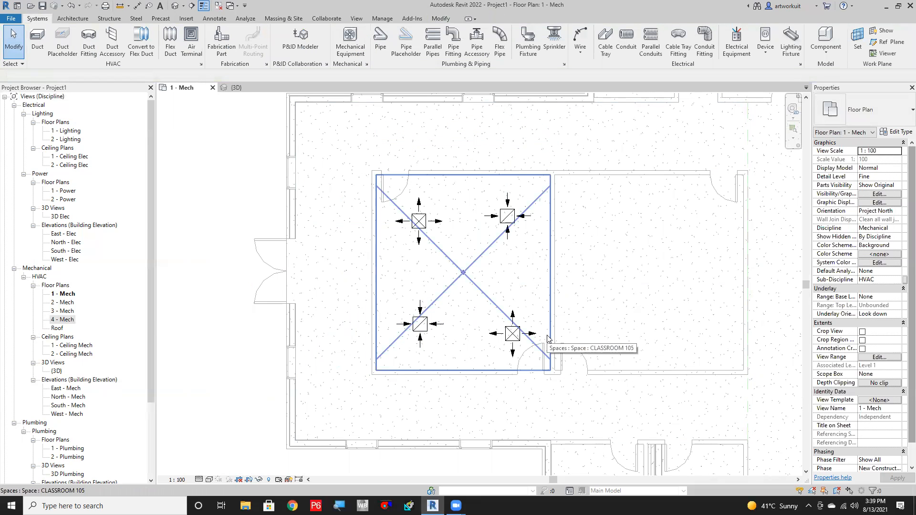
Align the southwestern return diffuser with the northwestern supply diffuser's vertical centre line.
key(a)
key(l)
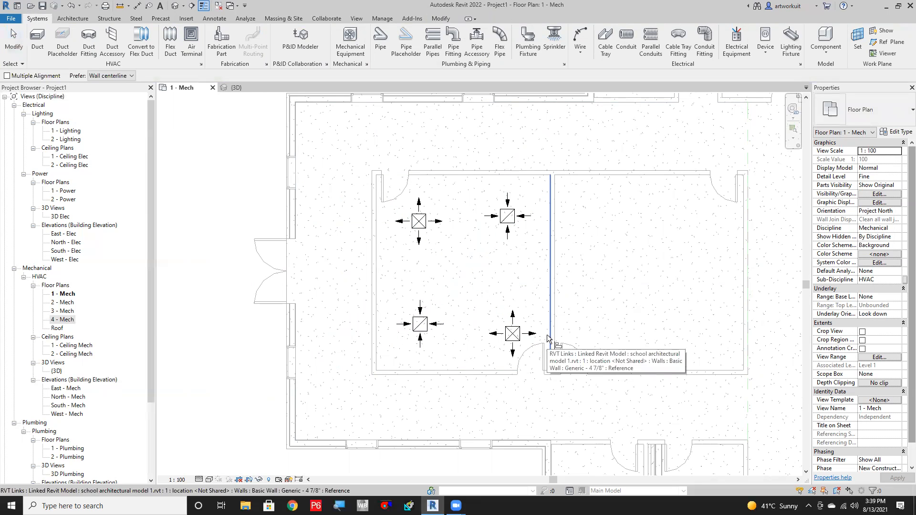
click(420, 233)
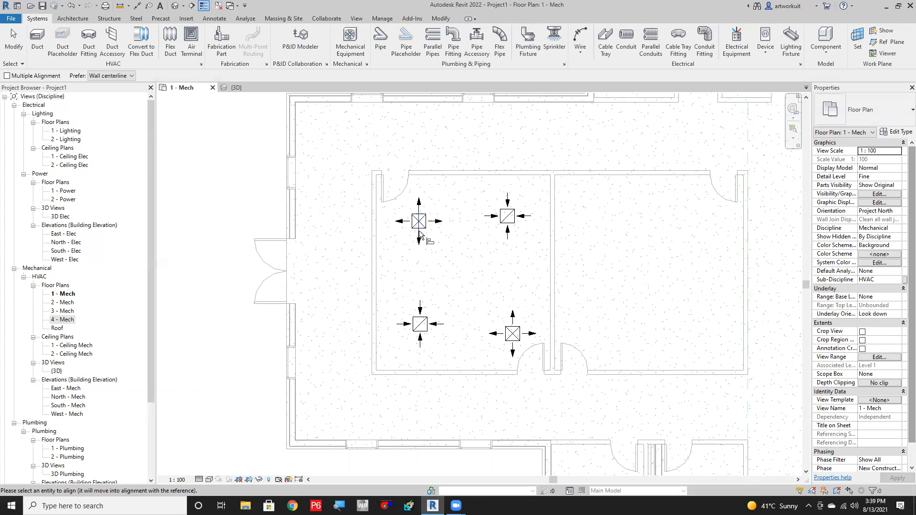
click(420, 327)
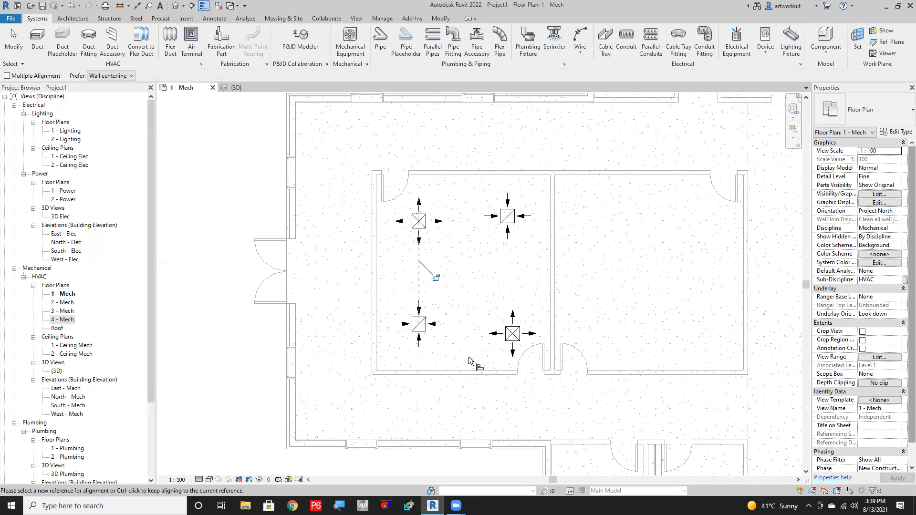
Align the northeastern return diffuser horizontally with the northwestern supply diffuser, and the southeastern supply diffuser vertically with the northeastern return diffuser.
click(429, 226)
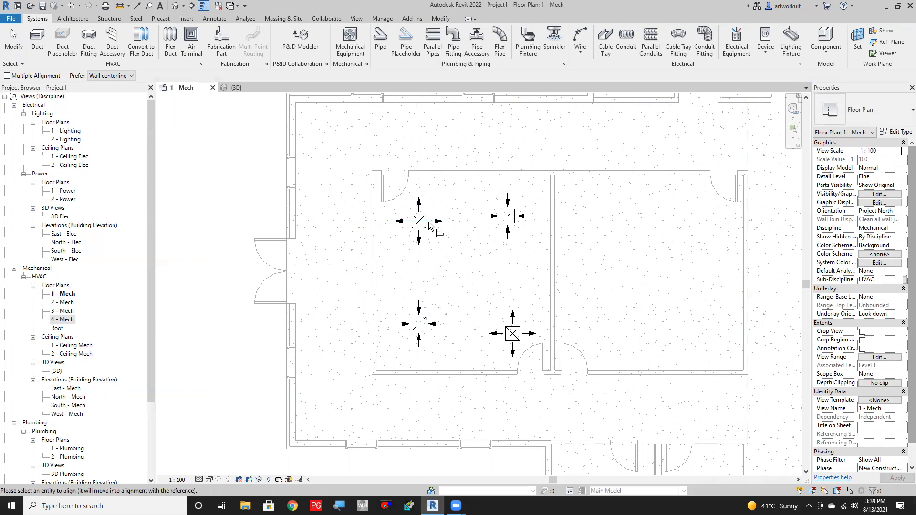
click(505, 219)
click(509, 256)
click(515, 333)
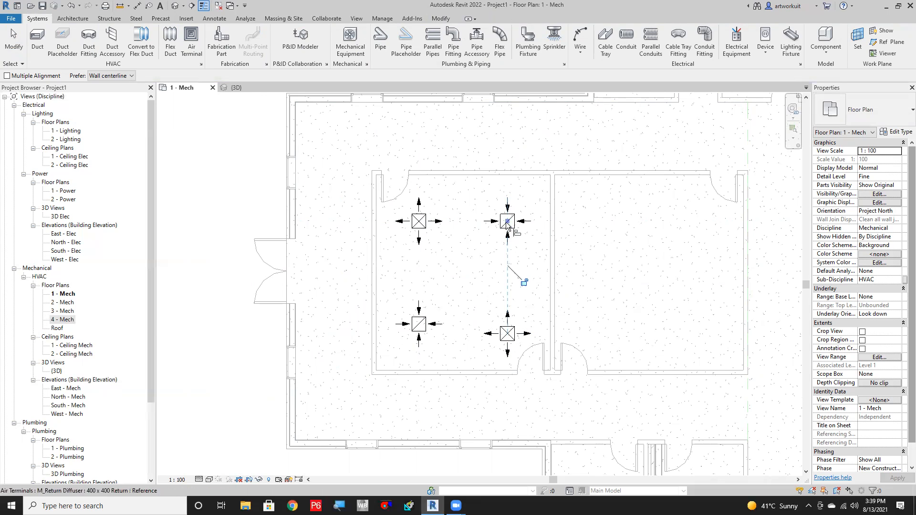
Try to align the southwestern return diffuser with the southeastern supply diffuser's horizontal centre line, and undo the alignment.
click(429, 327)
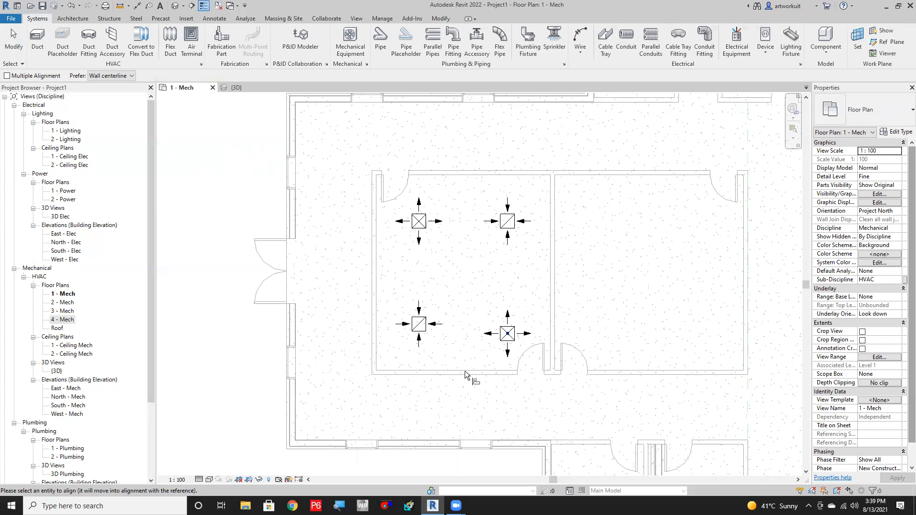
click(435, 324)
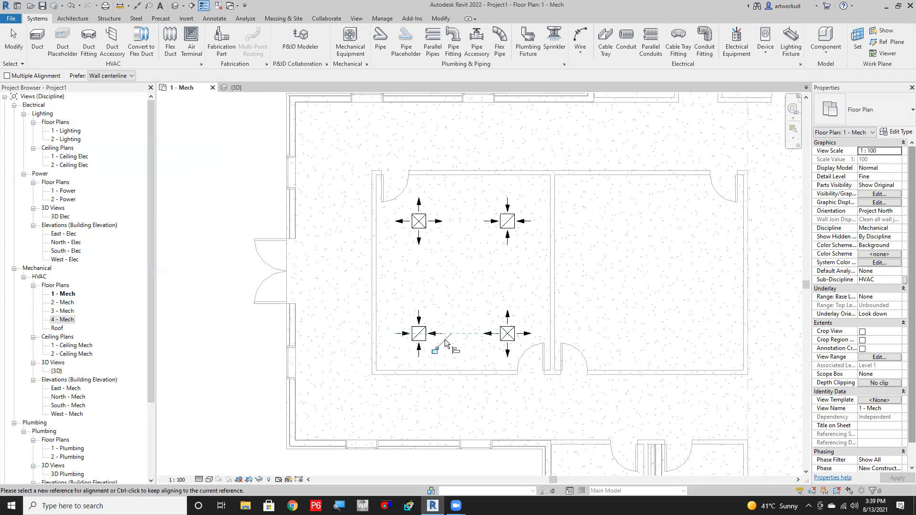
key(ctrl+z)
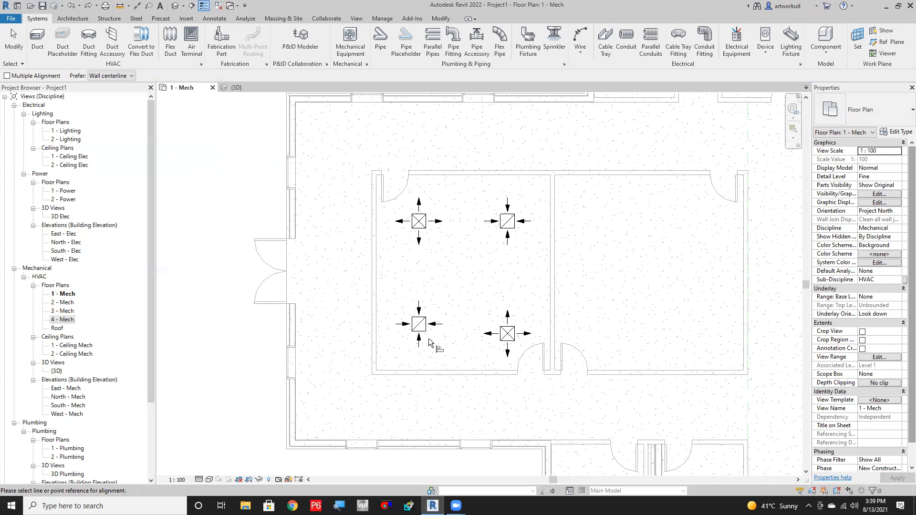
key(Escape)
Align the southeastern supply diffuser with the southwestern return diffuser's horizontal centre line.
key(a)
key(l)
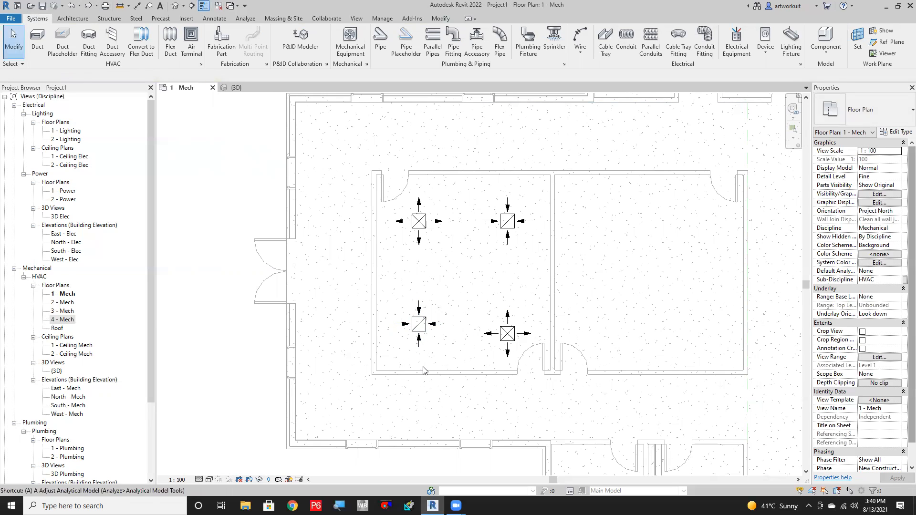
click(424, 329)
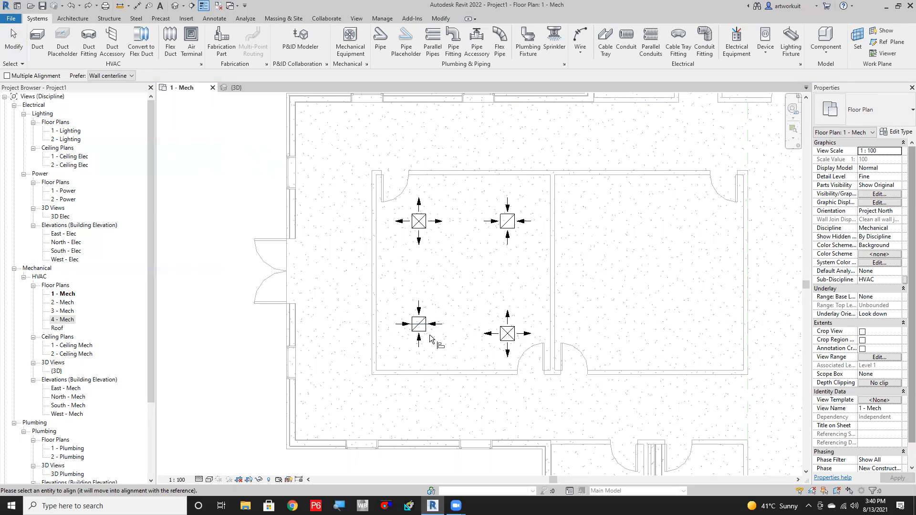
click(507, 335)
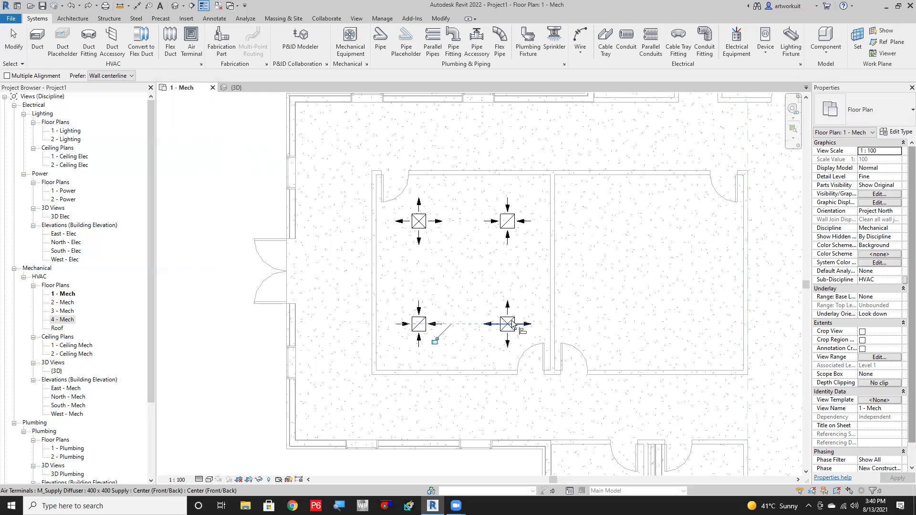
key(Escape)
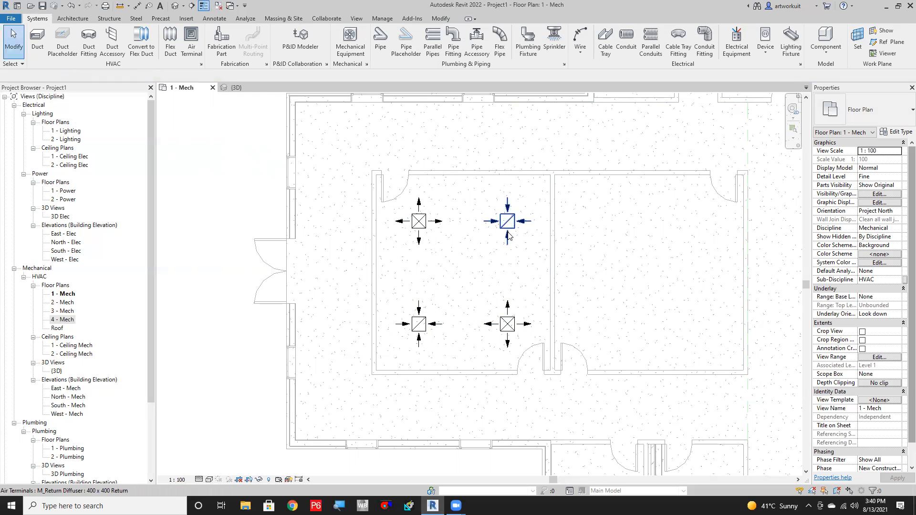
key(a)
key(l)
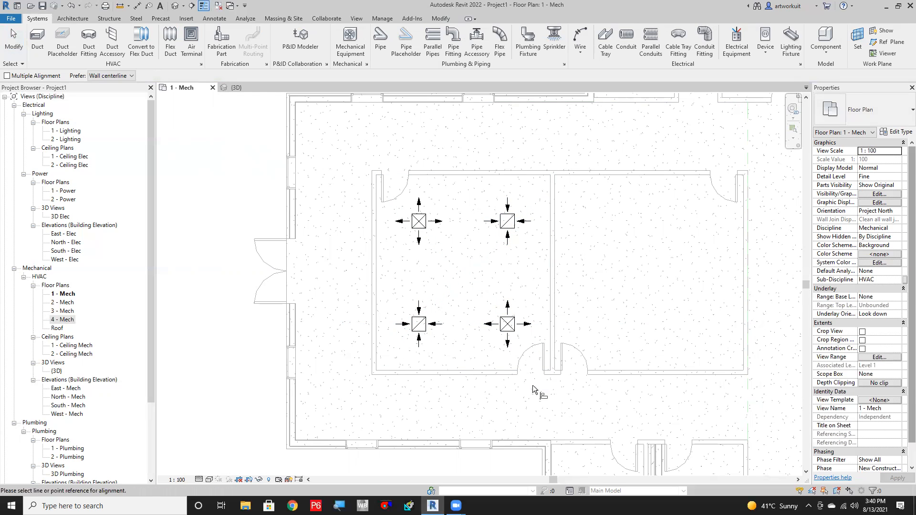
click(507, 237)
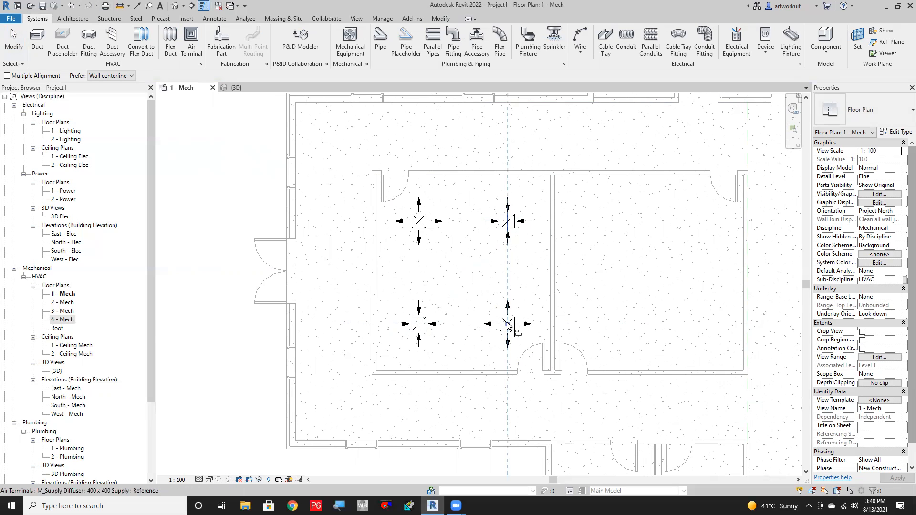
key(Escape)
key(Escape)
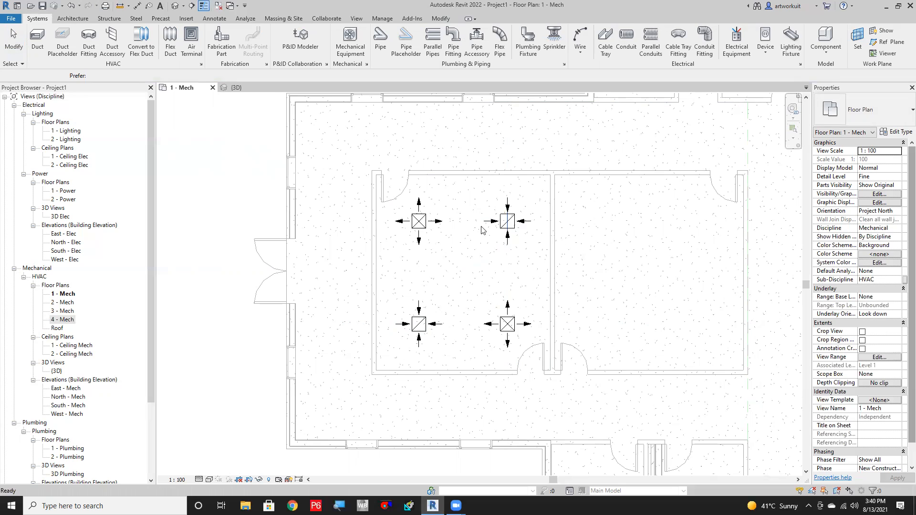
scroll(440, 253, down, 1)
middle_drag(534, 282, 412, 323)
scroll(411, 320, down, 1)
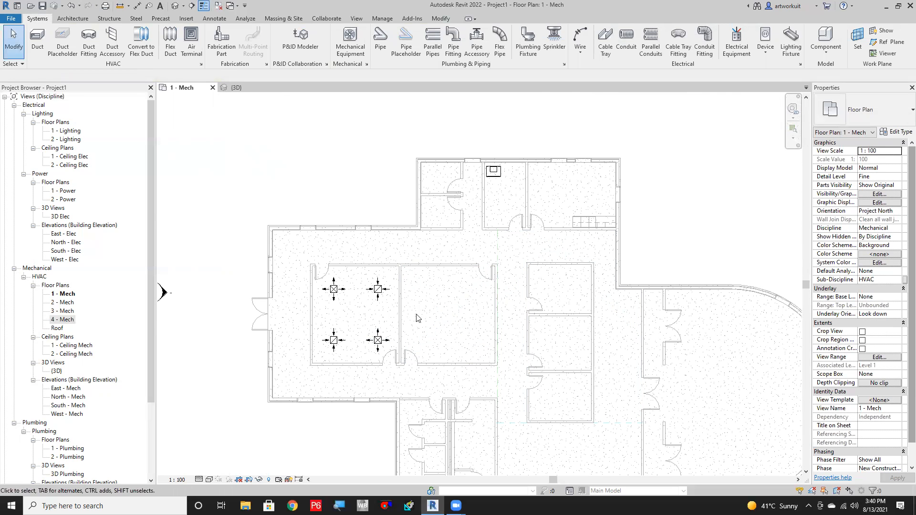
scroll(420, 323, up, 1)
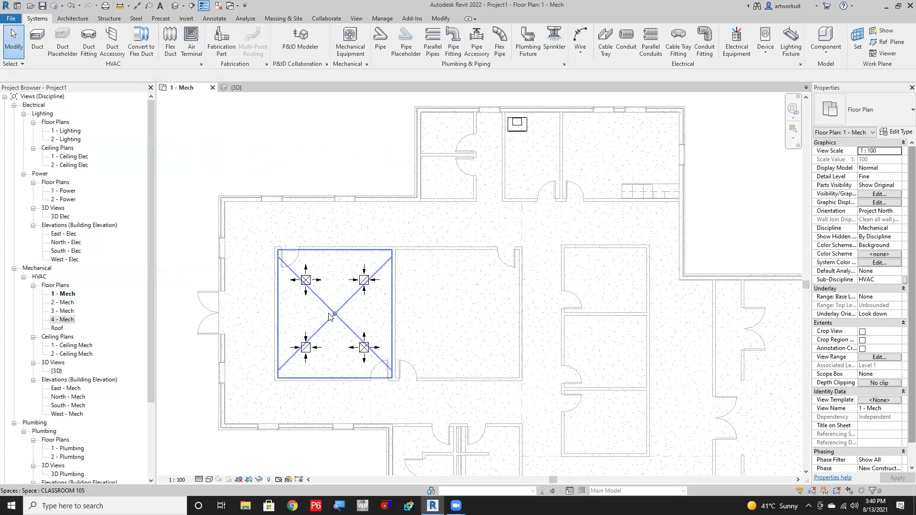
Copy the western classroom's four air terminals into the adjoining eastern classroom, from the dividing wall's north end to the east wall's north end.
drag(252, 235, 397, 370)
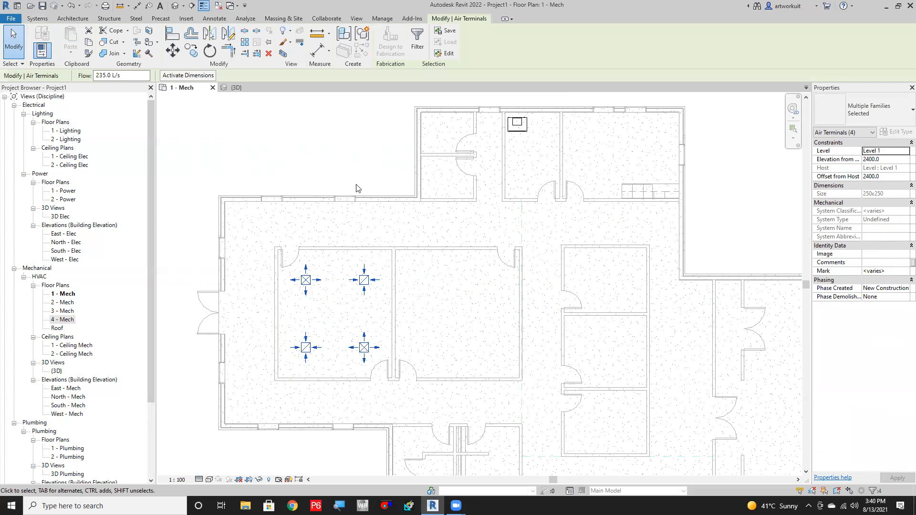
click(414, 55)
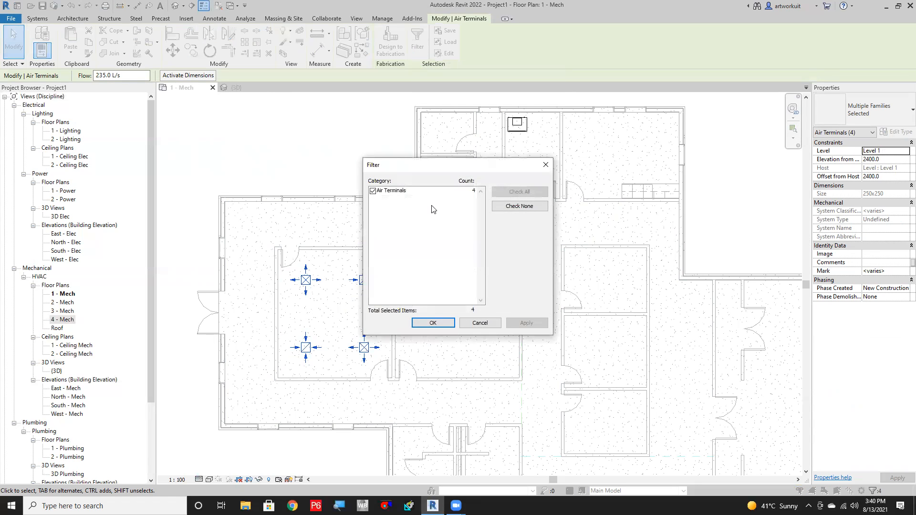
click(432, 322)
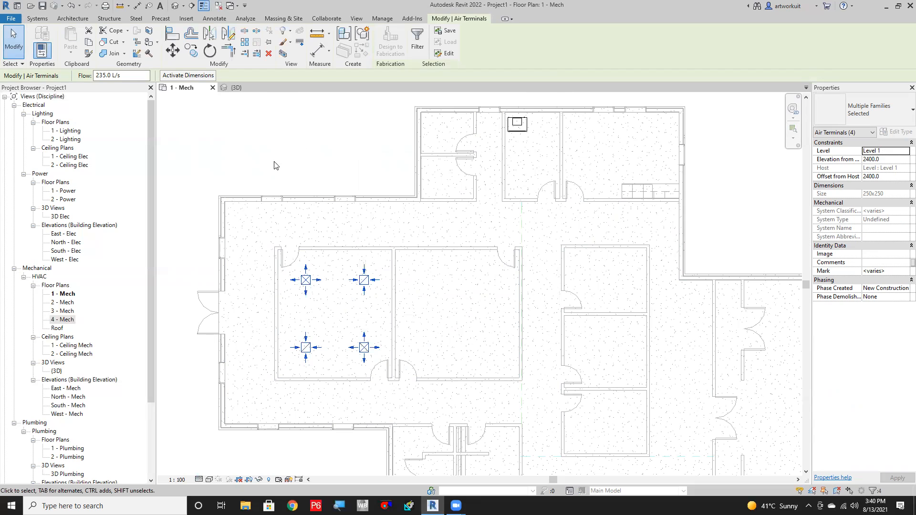
click(195, 55)
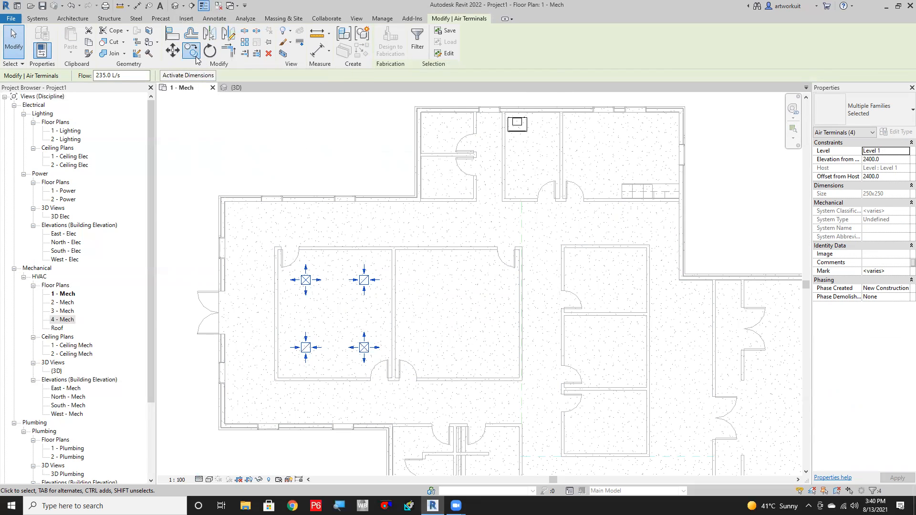
click(389, 251)
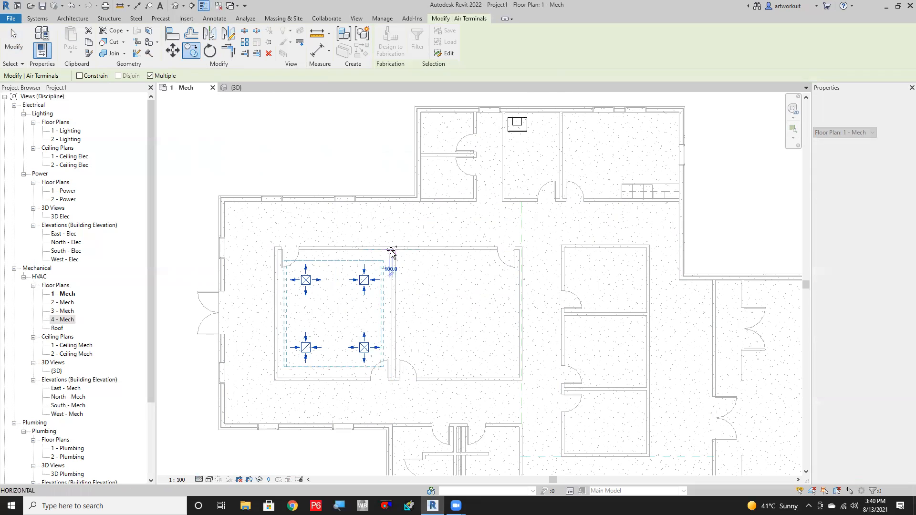
click(519, 249)
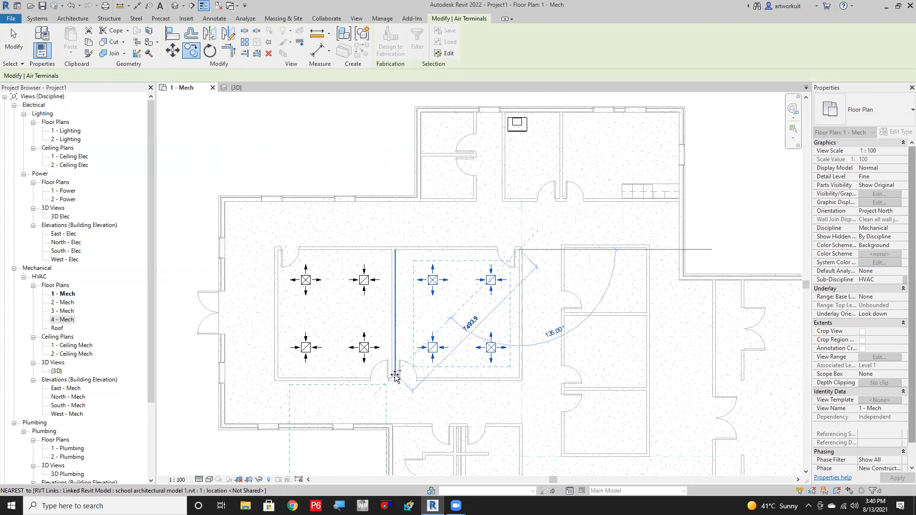
key(Escape)
key(Escape)
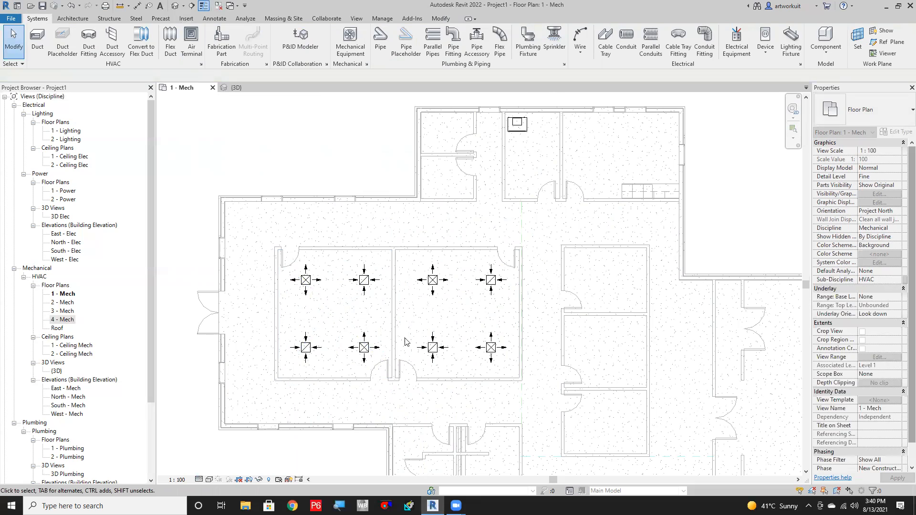
Create a Supply Air duct system from the four supply diffusers in the two classrooms.
scroll(404, 337, down, 2)
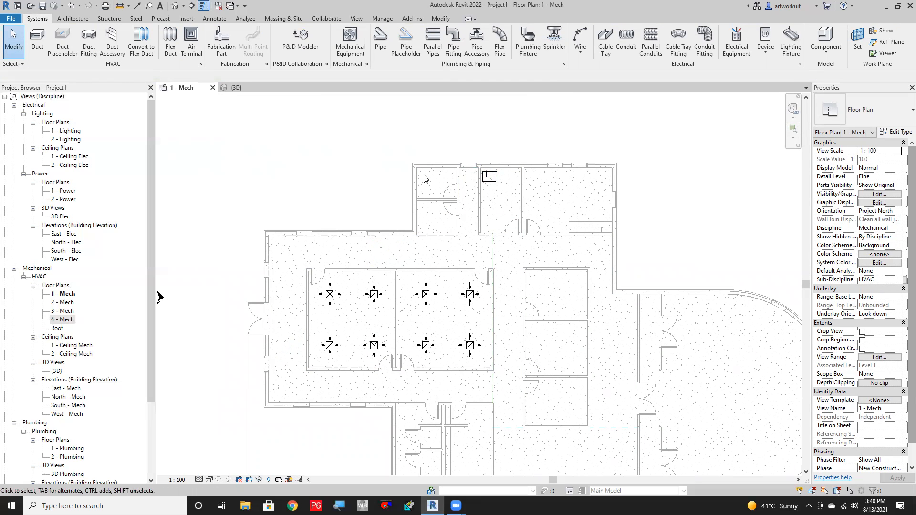
scroll(374, 345, down, 1)
scroll(374, 346, up, 1)
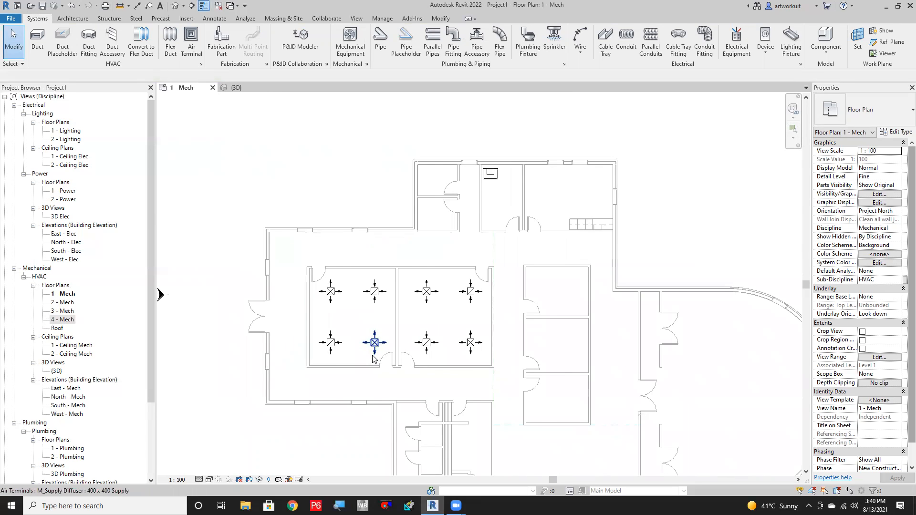
scroll(334, 316, up, 2)
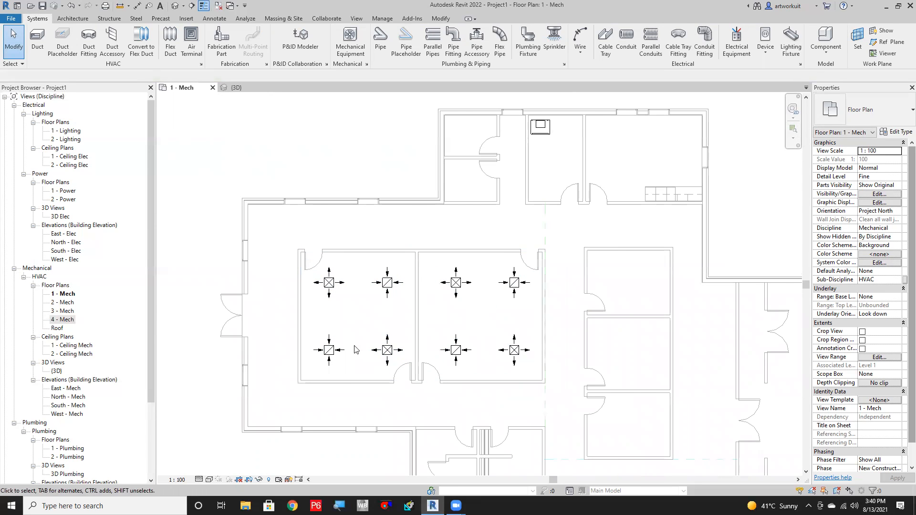
click(330, 285)
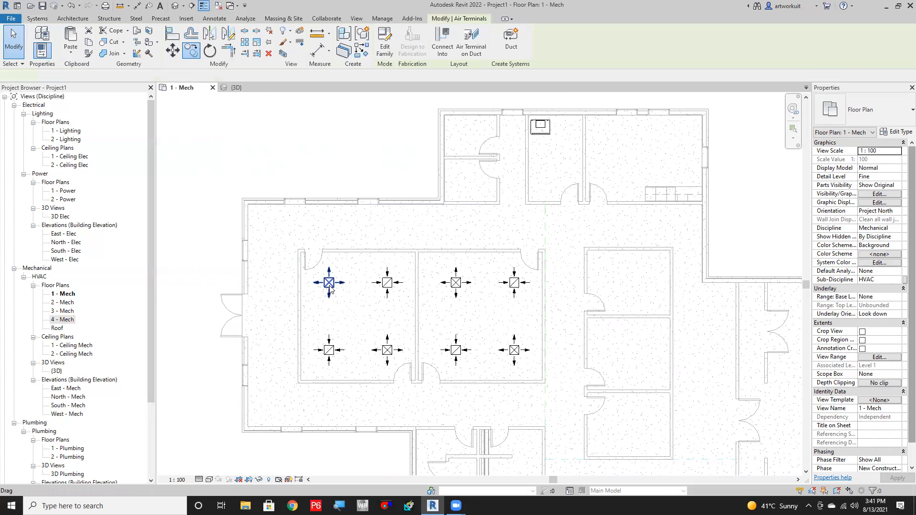
key(s)
key(a)
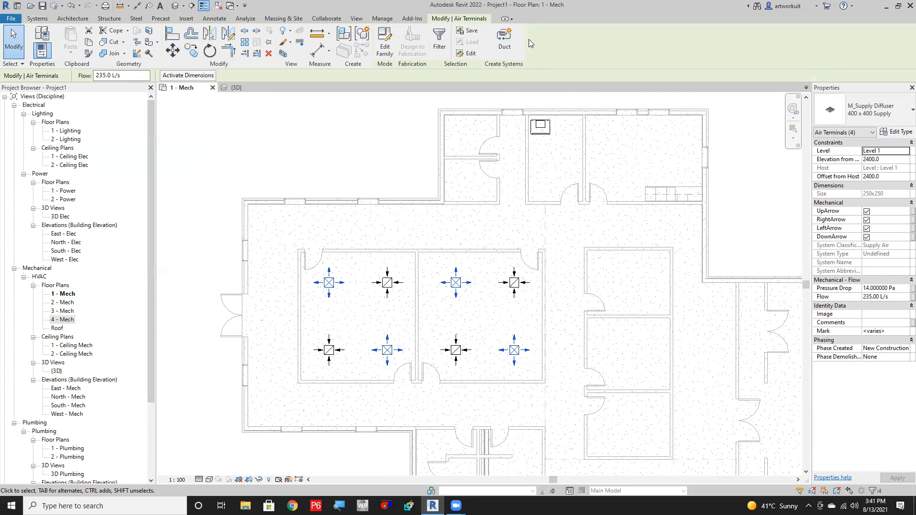
click(504, 47)
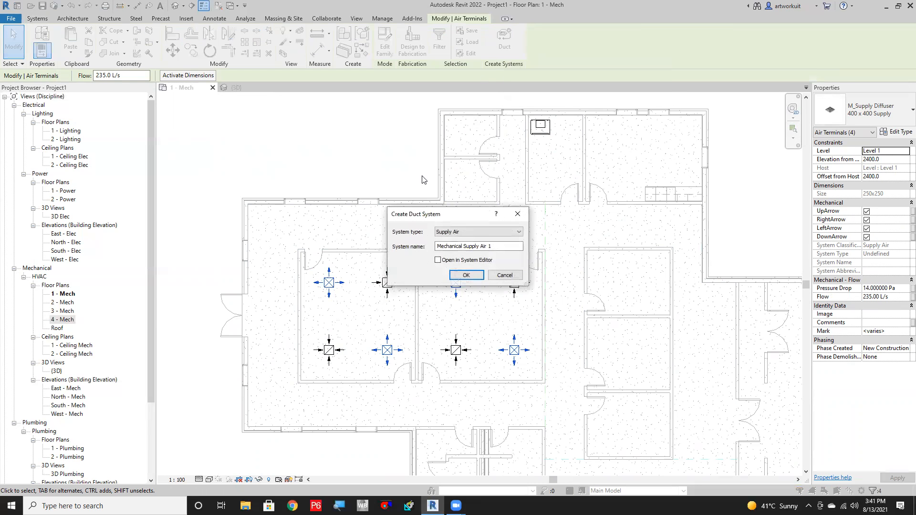
click(466, 276)
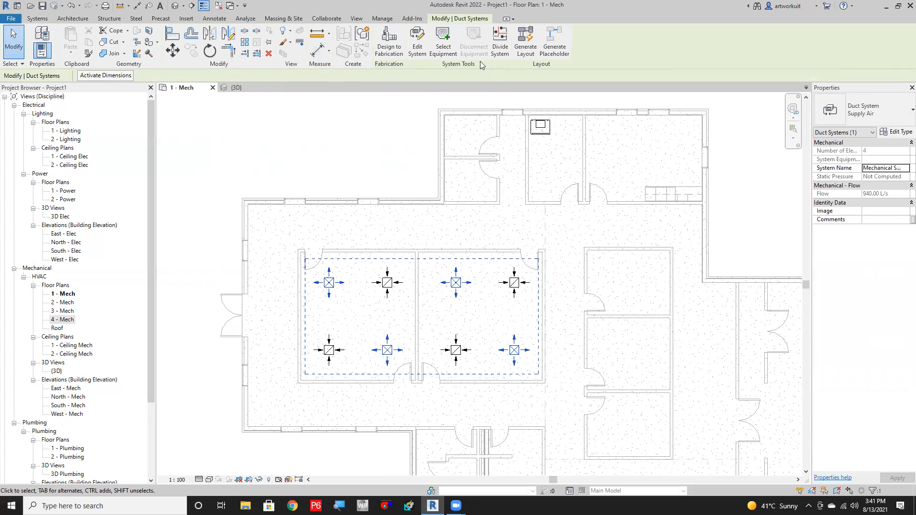
Assign the mechanical unit in the northern room as the equipment of the supply air system.
click(442, 48)
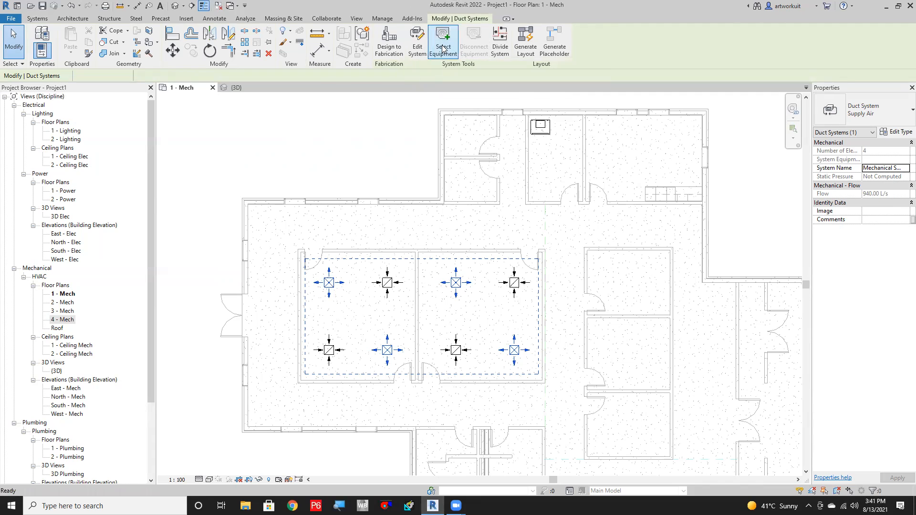
click(536, 126)
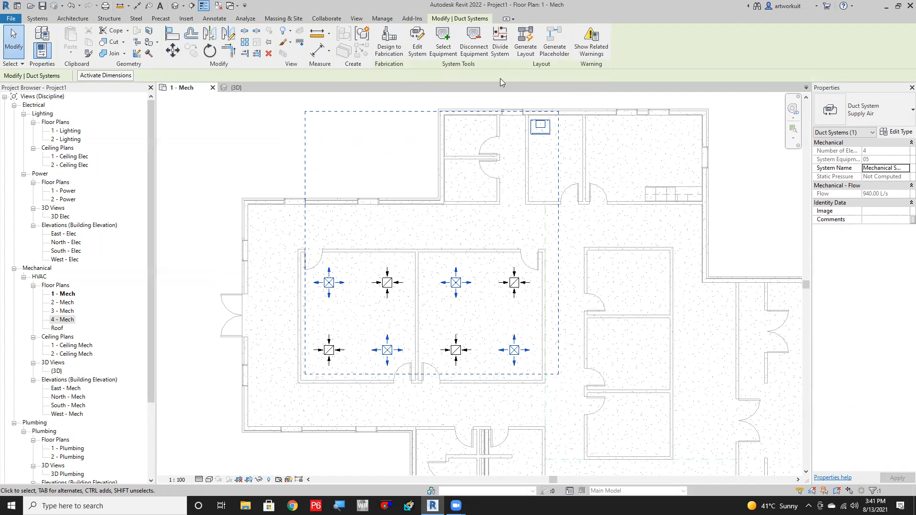
click(373, 163)
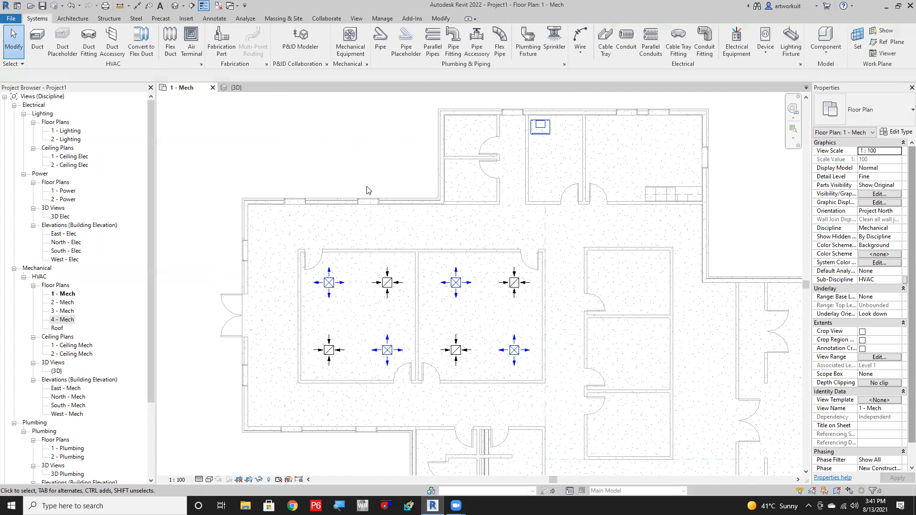
Select the whole supply air duct system through one of its diffusers to check its members and equipment.
scroll(367, 188, down, 2)
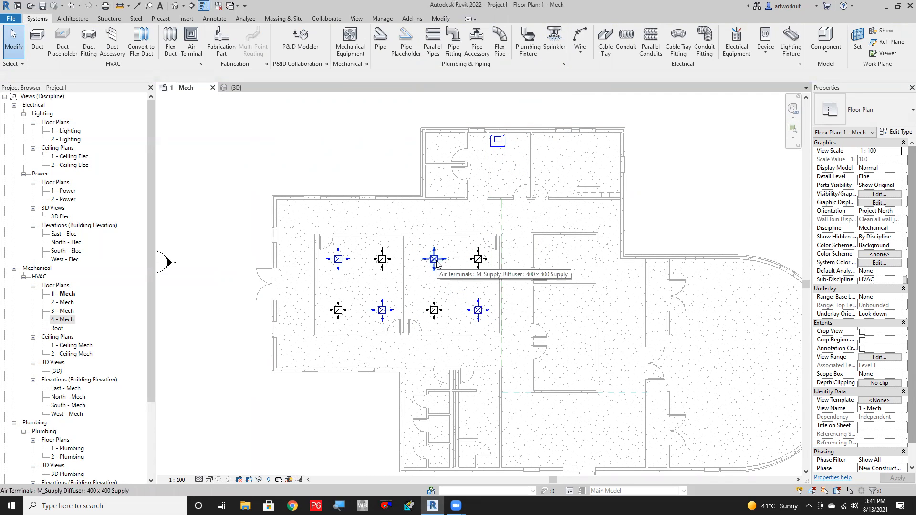
key(Tab)
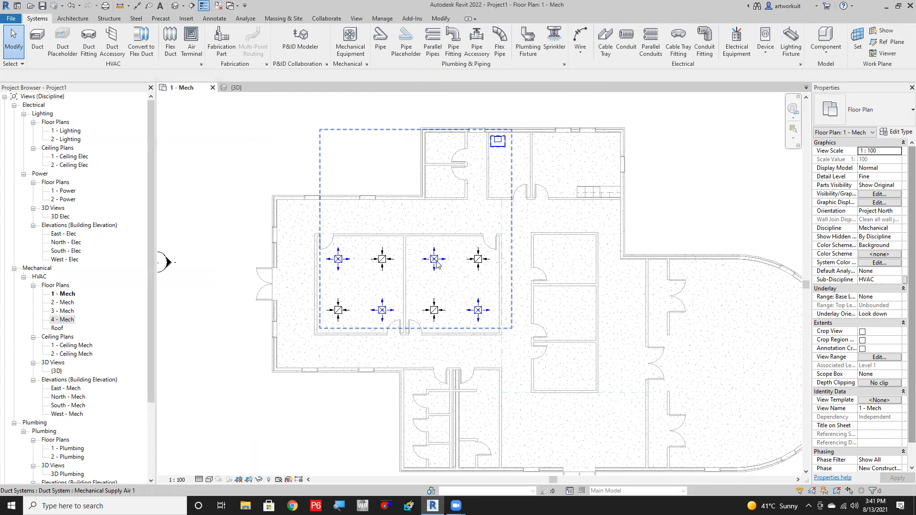
click(437, 265)
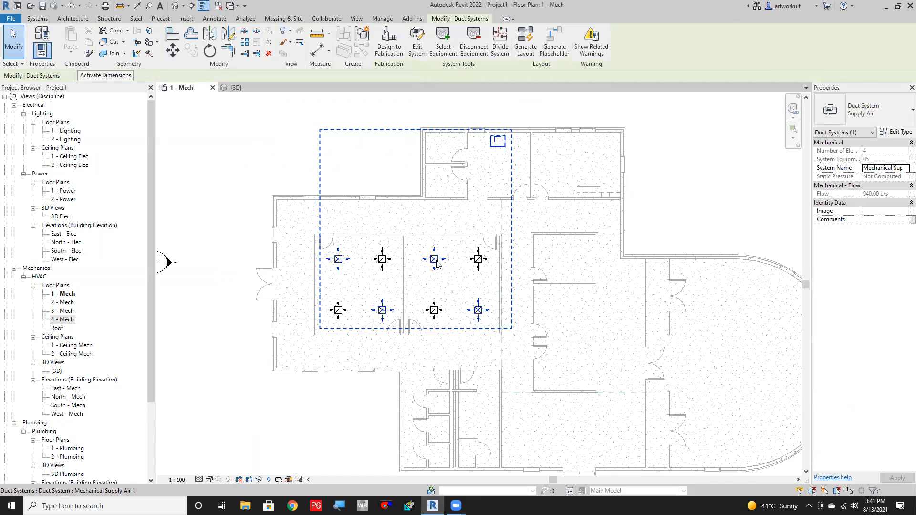
key(Escape)
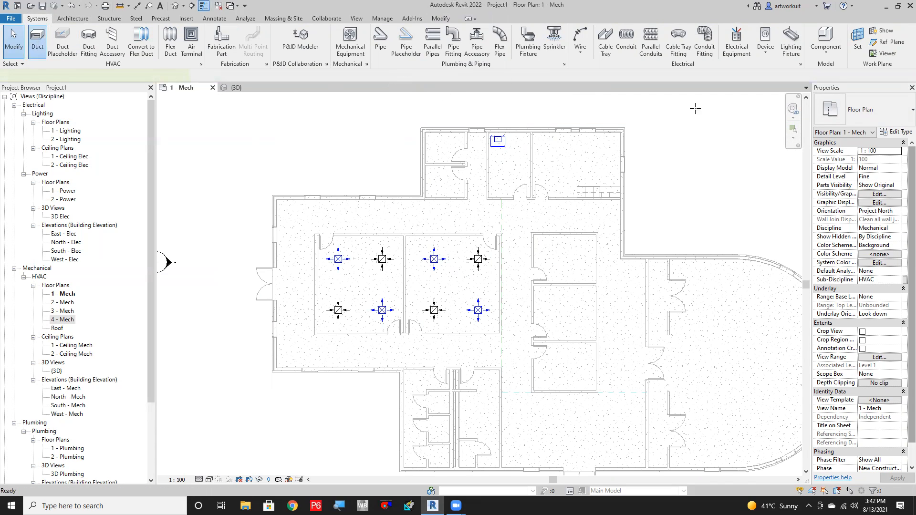
Draw an L-shaped rectangular duct of type Mitered Elbows / Taps southwest of the building, about 2500 mm east and about 3600 mm south.
click(868, 110)
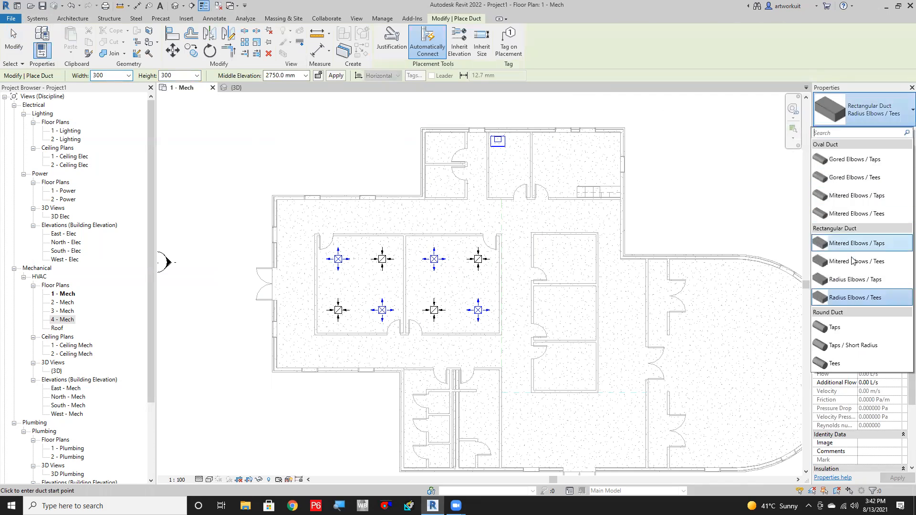
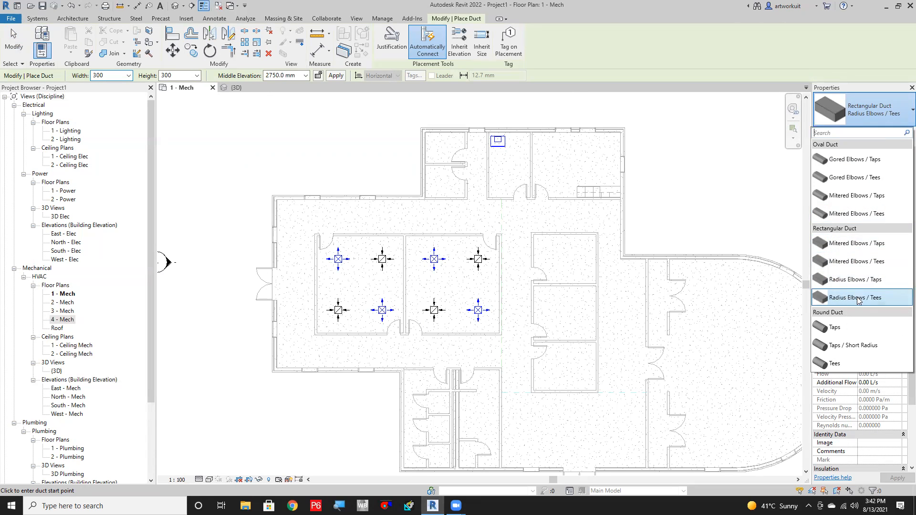
click(852, 247)
scroll(480, 341, down, 3)
middle_drag(495, 312, 528, 252)
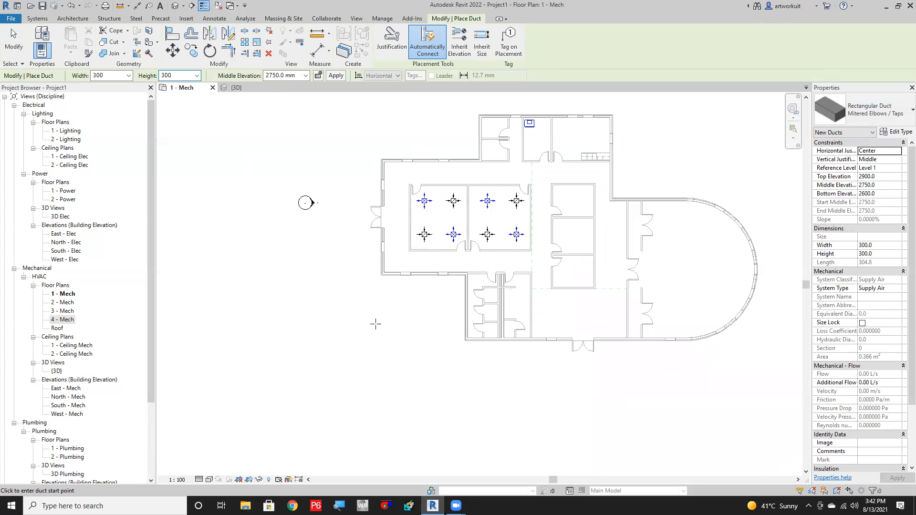
scroll(317, 311, up, 1)
click(316, 311)
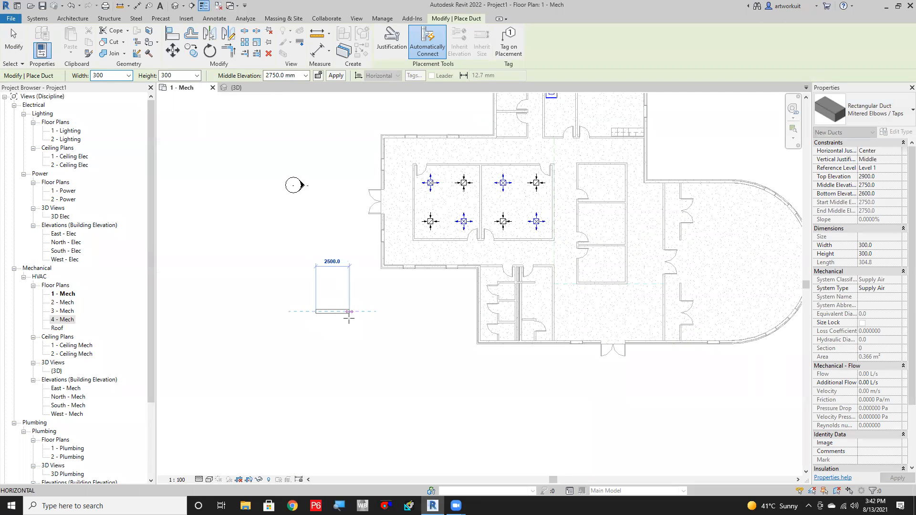
click(349, 312)
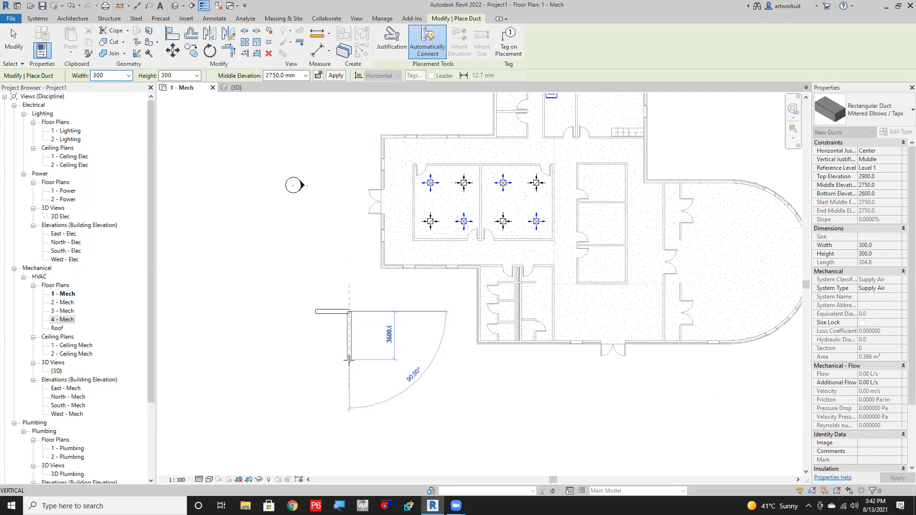
click(349, 359)
Draw a branch duct about 1100 mm long running east from the middle of the vertical duct.
scroll(352, 340, up, 2)
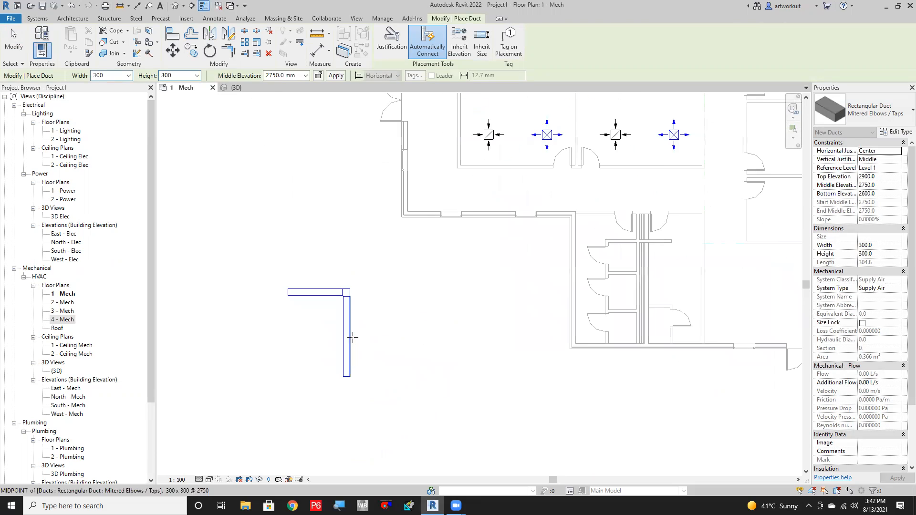
click(352, 336)
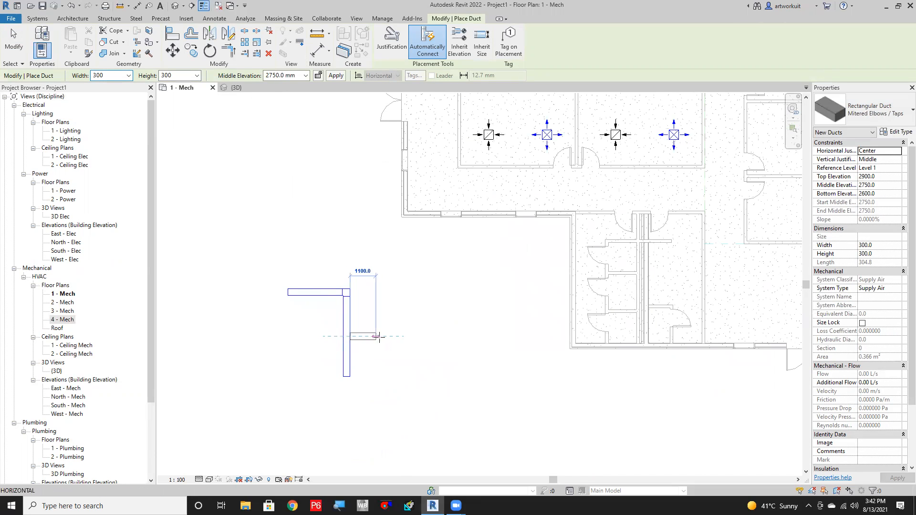
click(379, 337)
key(Escape)
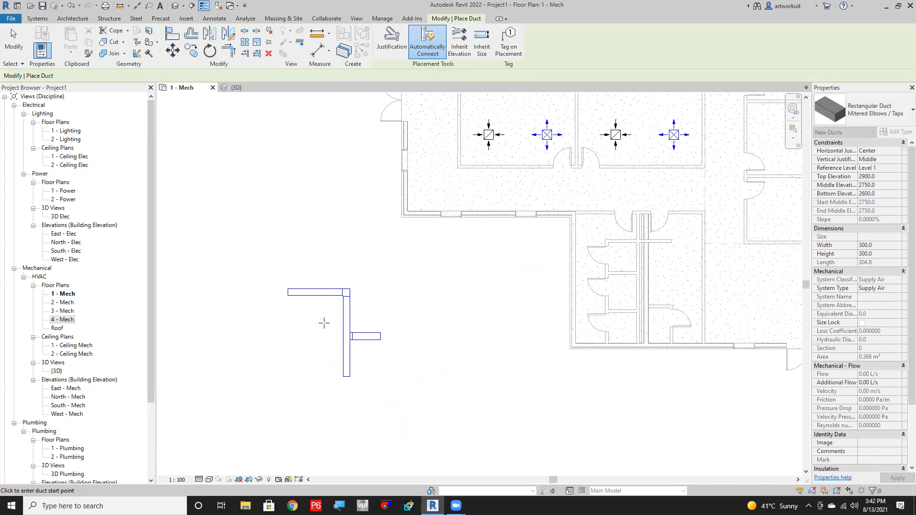
Examine the mitered elbow and the tap connection on the sample duct run.
scroll(336, 301, up, 5)
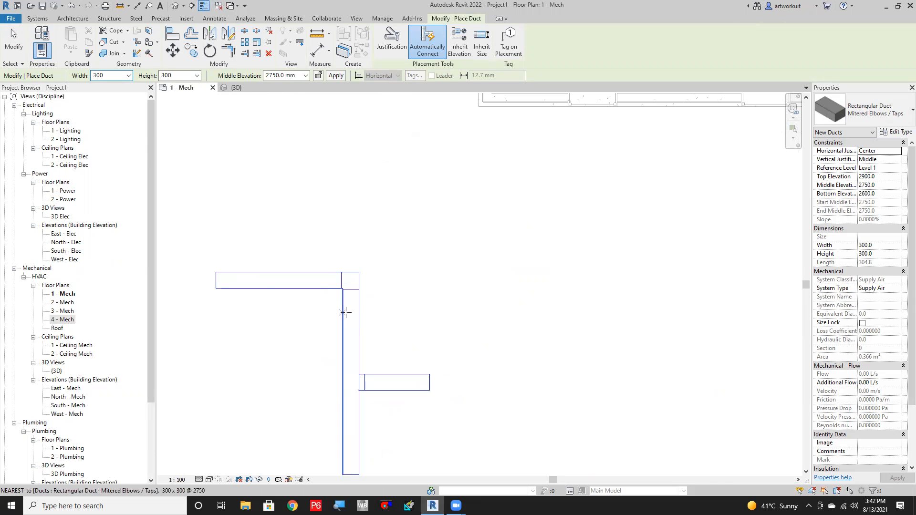
scroll(365, 400, up, 2)
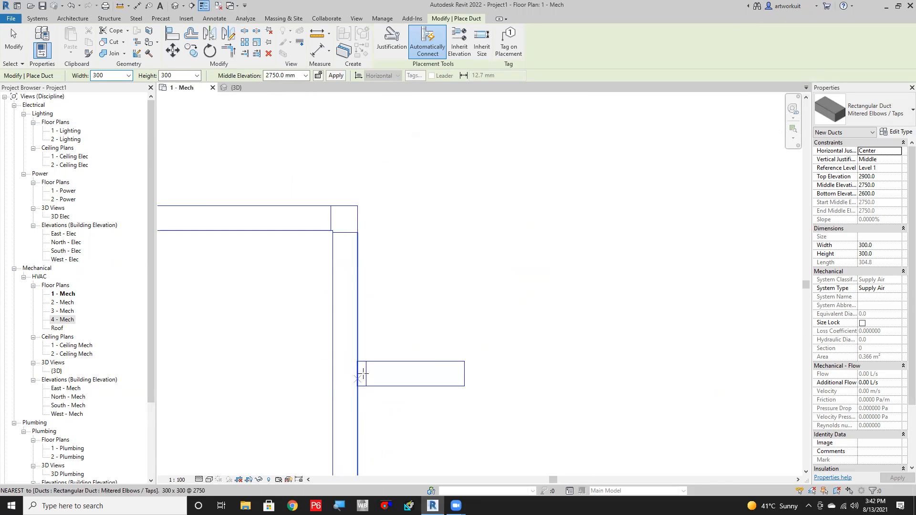
scroll(362, 375, down, 1)
scroll(362, 376, up, 1)
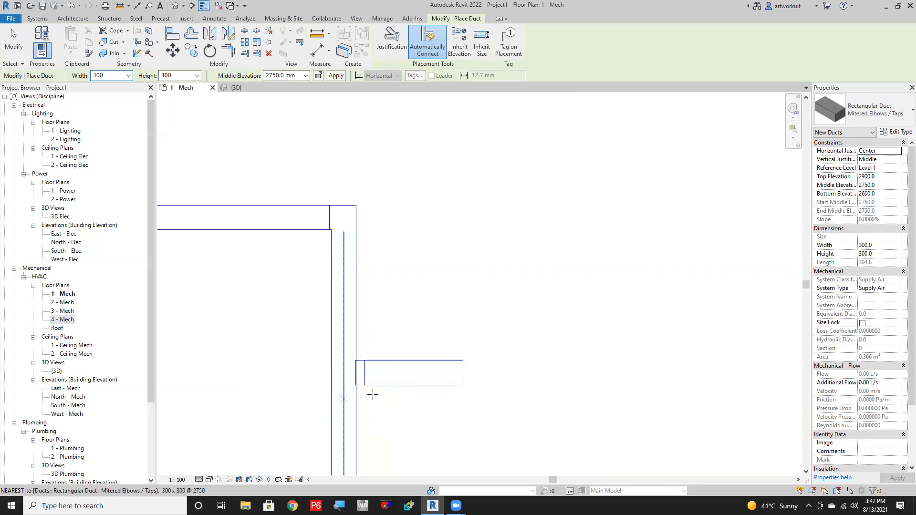
scroll(357, 384, down, 2)
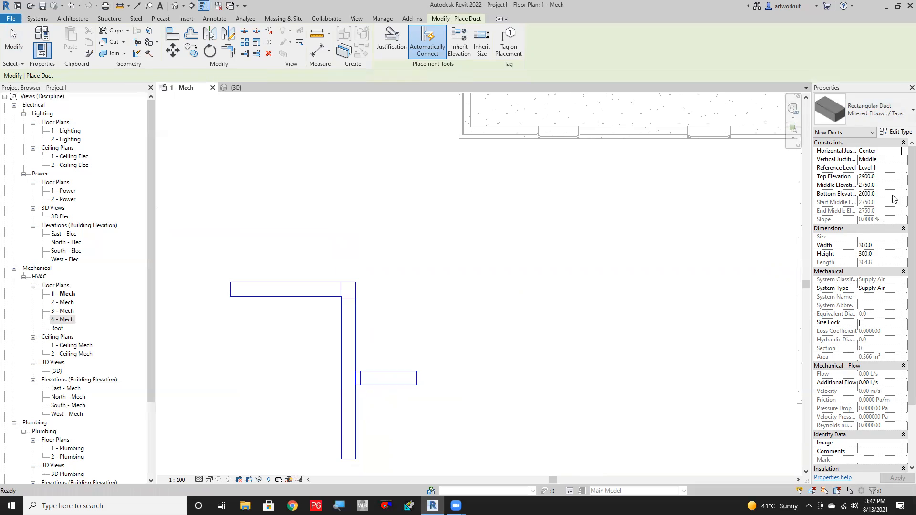
key(Escape)
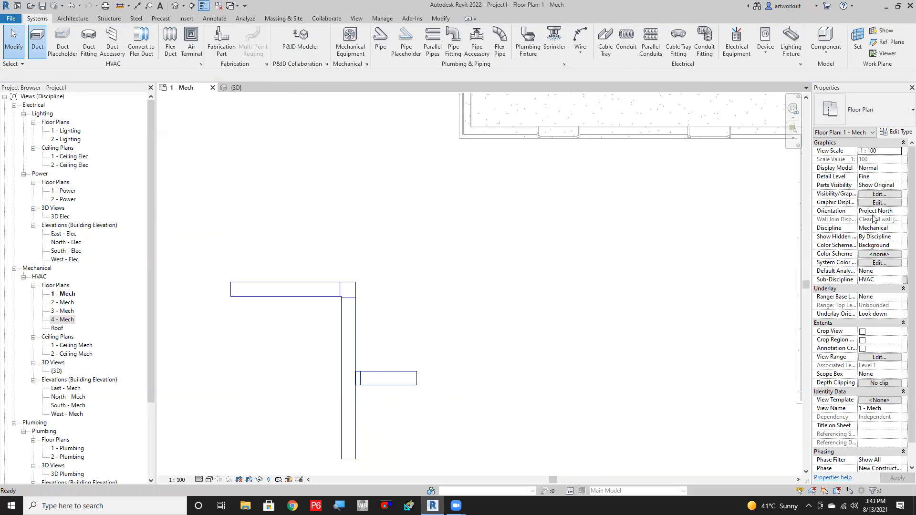
Draw an L-shaped rectangular duct of type Mitered Elbows / Tees east of the first sample run, about 1700 mm east and then south.
click(34, 40)
click(873, 112)
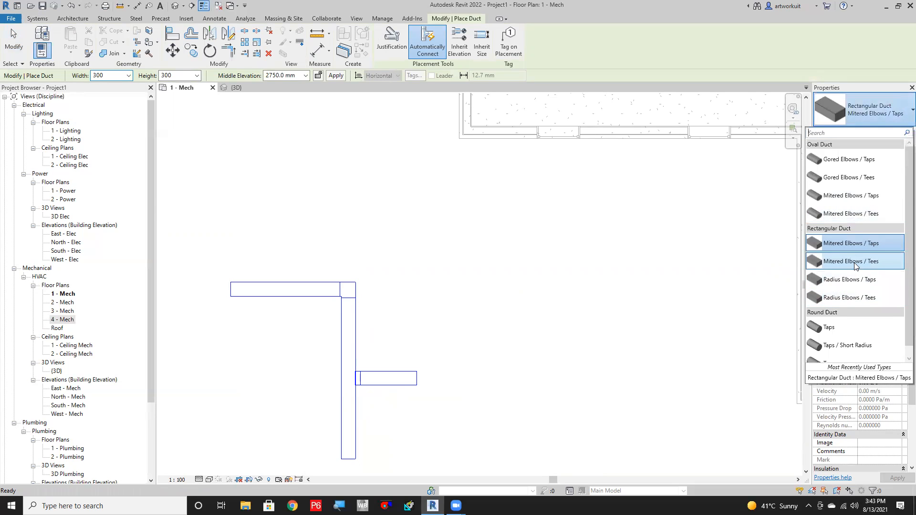
click(854, 261)
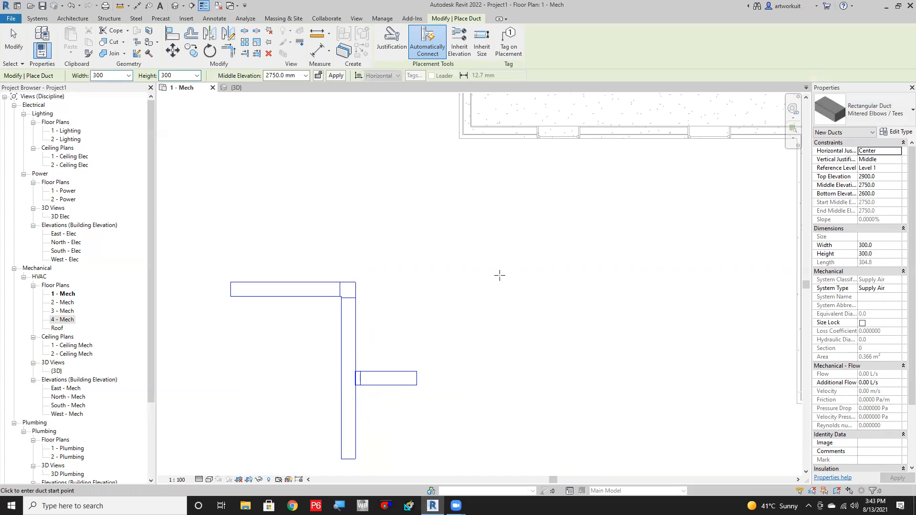
click(480, 280)
click(559, 280)
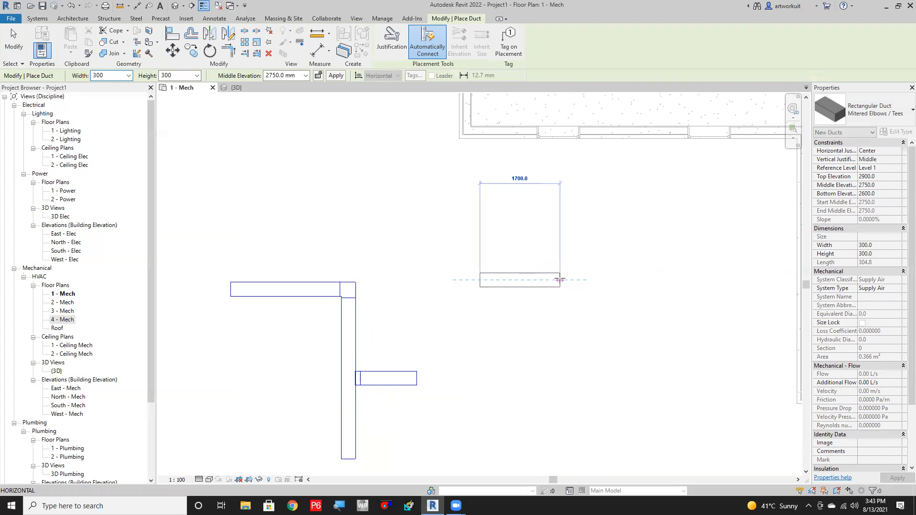
click(560, 445)
key(Escape)
key(Escape)
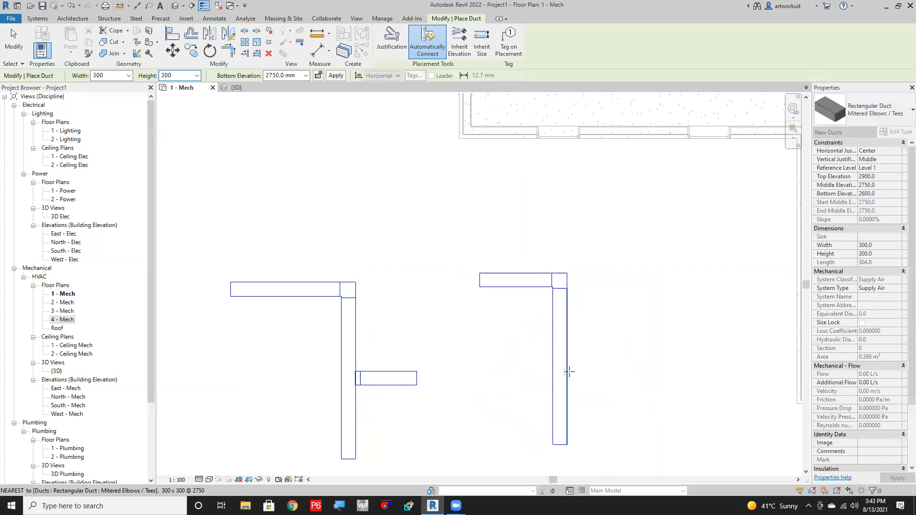
Draw a short branch duct running east from the middle of the vertical Mitered Elbows / Tees duct.
click(567, 371)
click(628, 371)
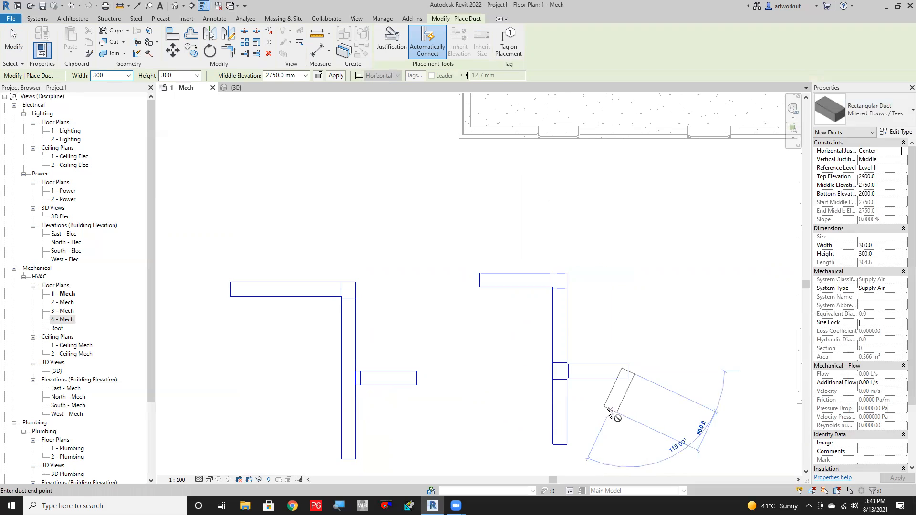
key(Escape)
key(Escape)
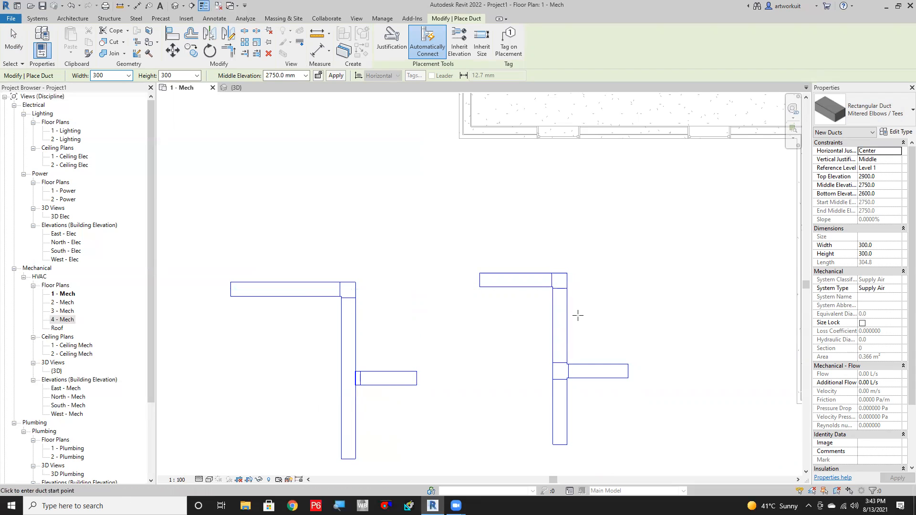
Draw an L-shaped rectangular duct of type Radius Elbows / Taps below the first sample run, with a south leg about 3400 mm long.
scroll(578, 316, up, 1)
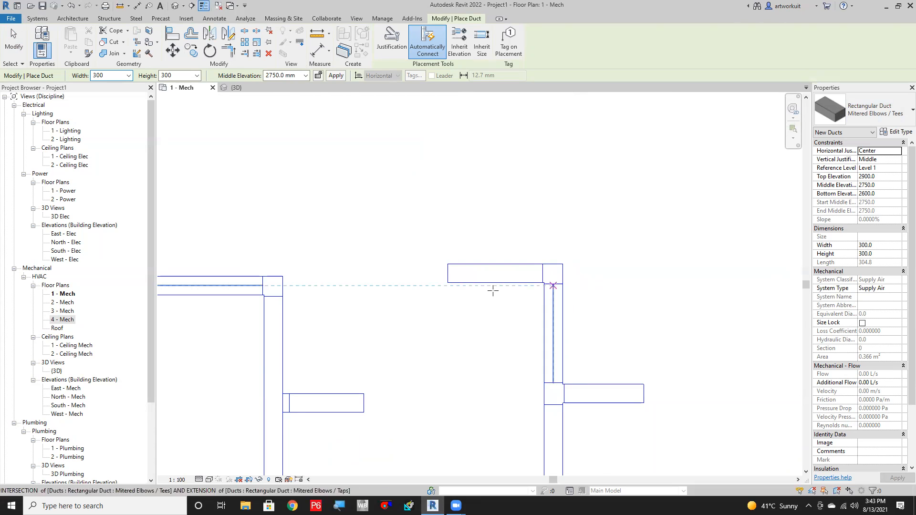
scroll(490, 294, down, 2)
middle_drag(453, 319, 448, 281)
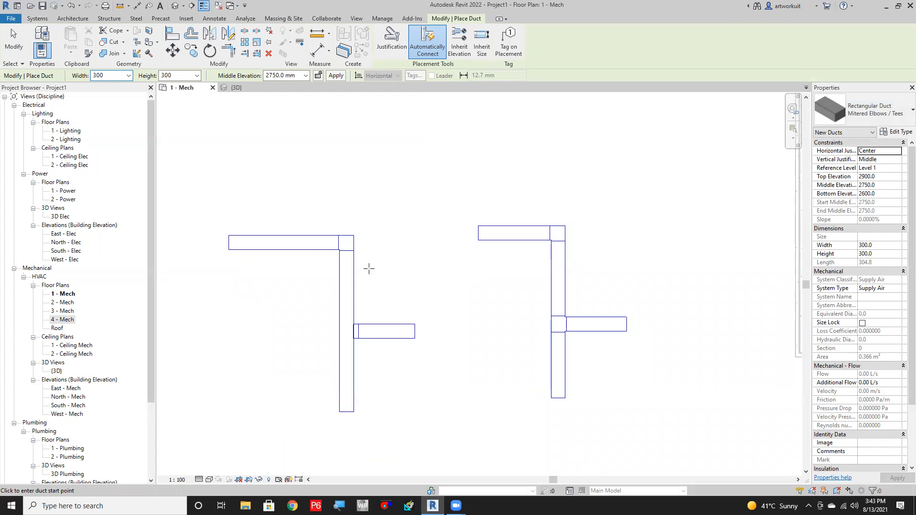
scroll(384, 286, down, 1)
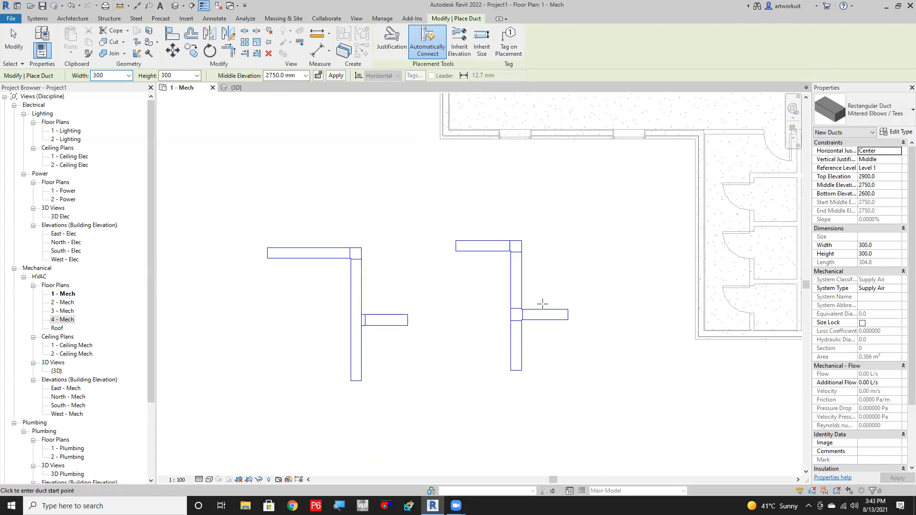
click(878, 116)
click(839, 281)
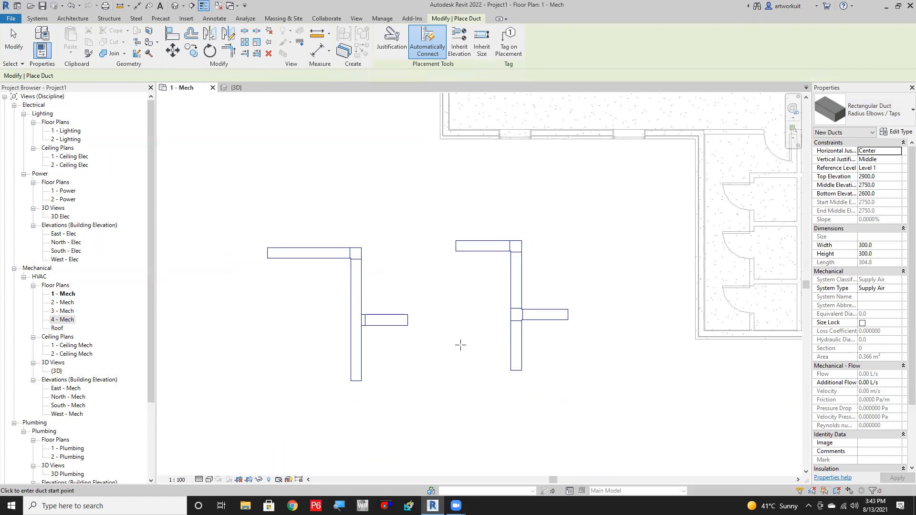
scroll(463, 343, down, 2)
click(349, 324)
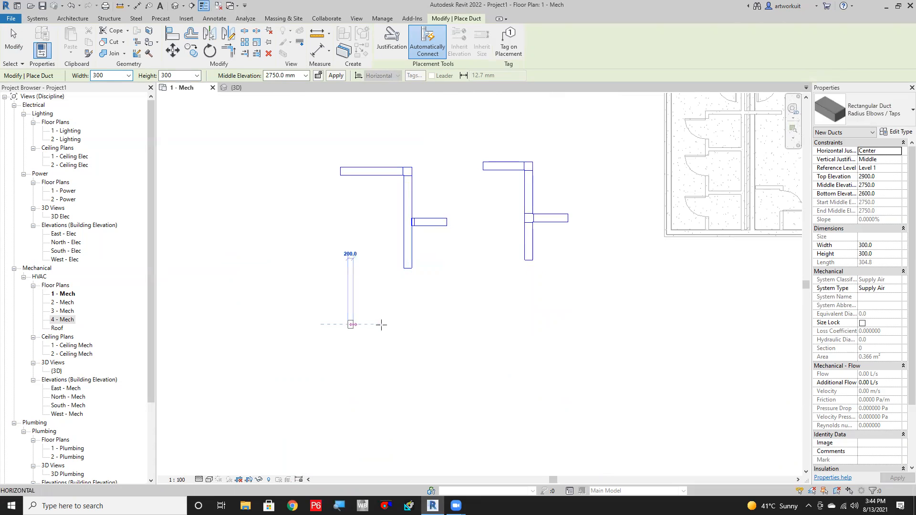
click(408, 324)
click(408, 415)
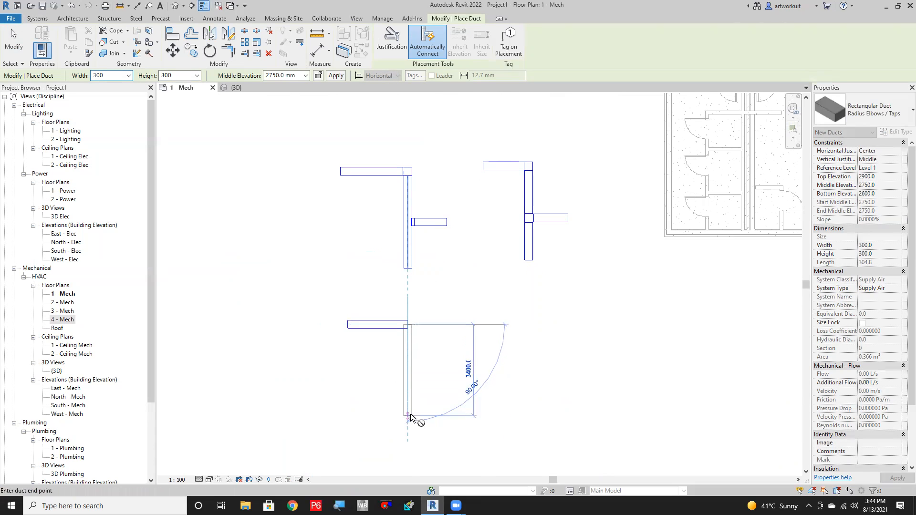
key(Escape)
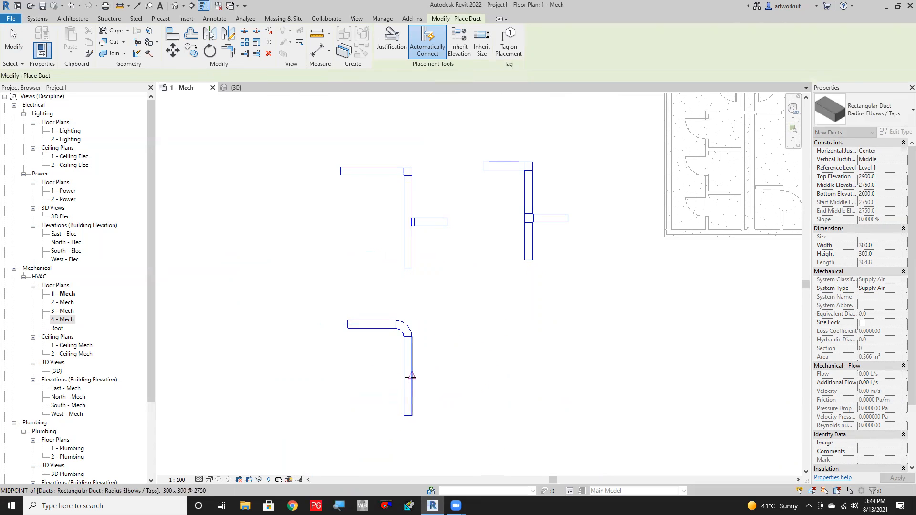
Draw a short branch duct running east from the midpoint of the vertical Radius Elbows / Taps duct.
click(411, 376)
click(443, 377)
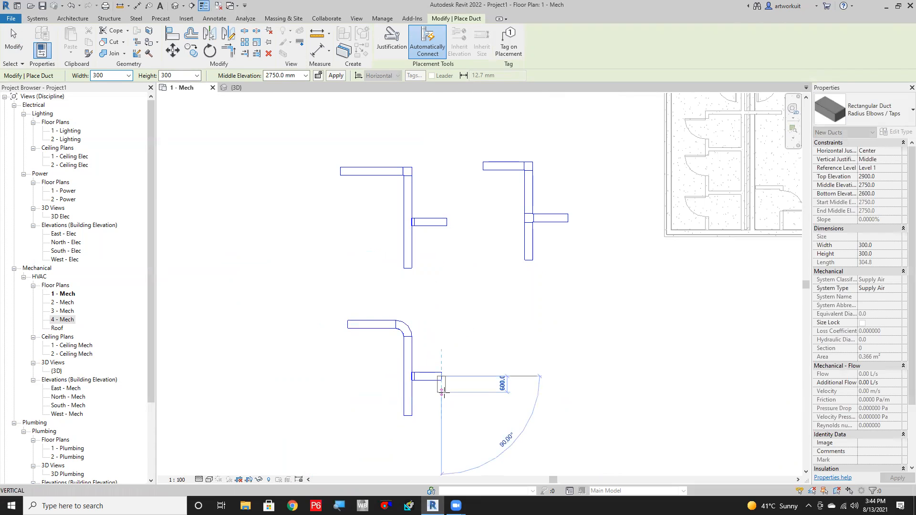
key(Escape)
Draw an L-shaped rectangular duct of type Radius Elbows / Tees below the second sample run, about 1500 mm east and then south.
click(903, 116)
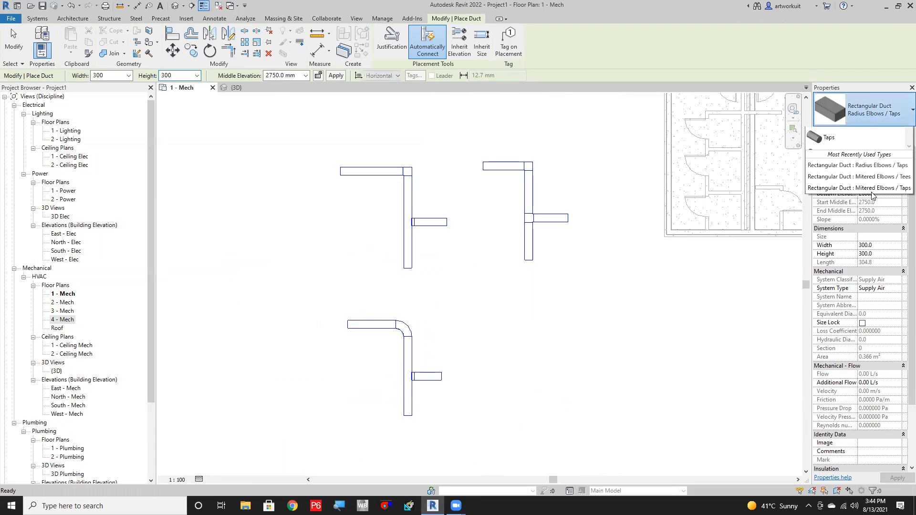
click(849, 286)
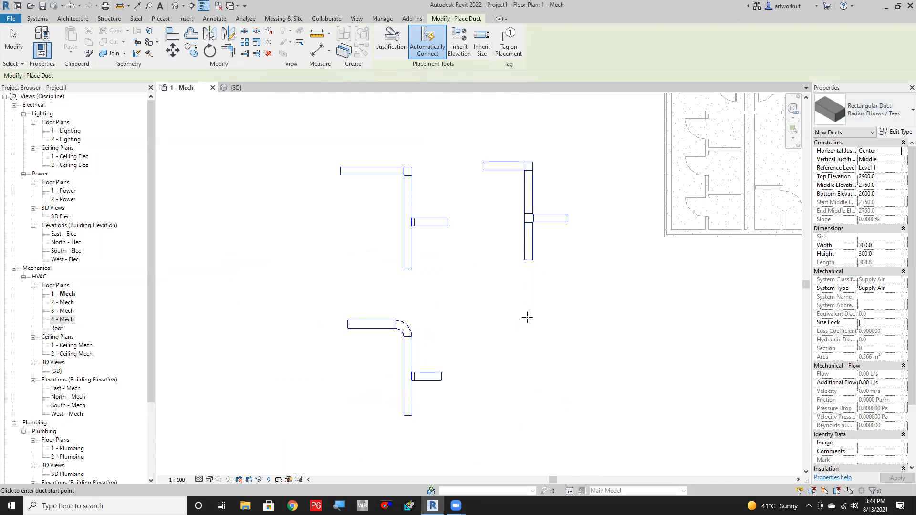
click(496, 317)
click(536, 317)
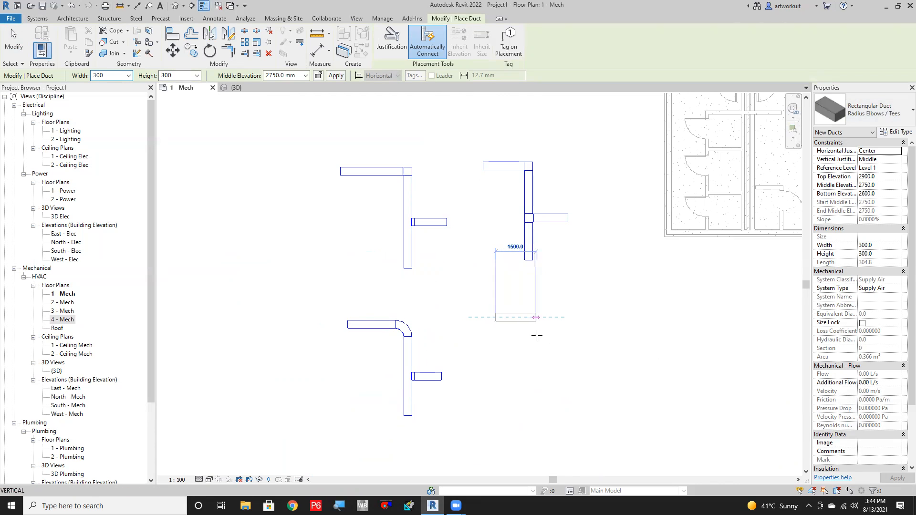
click(562, 398)
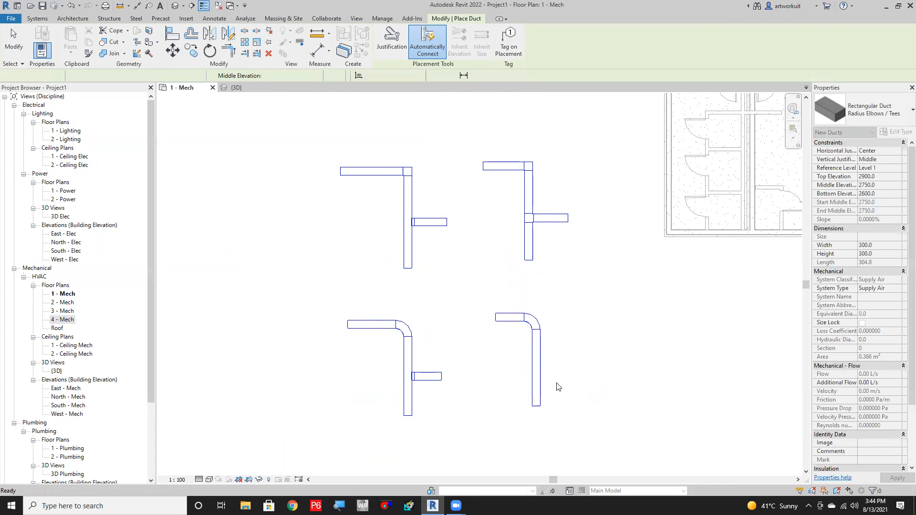
Draw a branch duct about 1175 mm long running east from the vertical Radius Elbows / Tees duct.
click(540, 367)
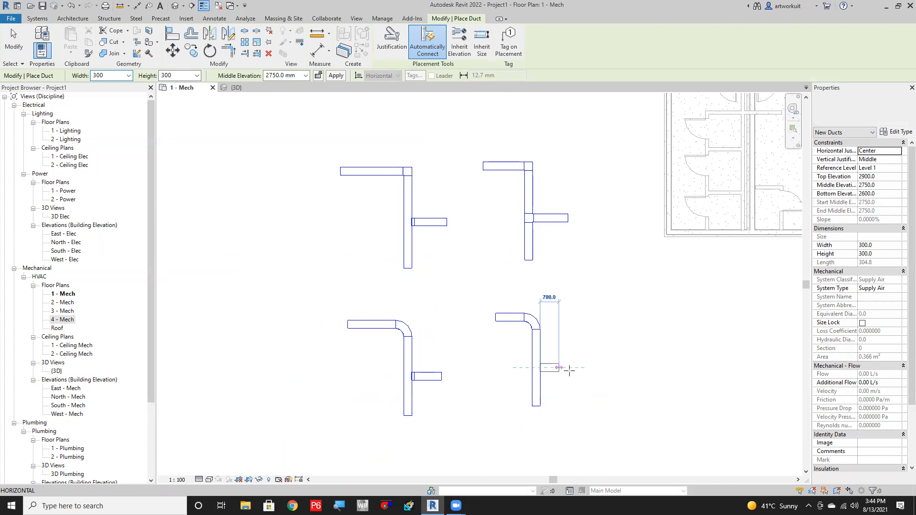
click(572, 368)
scroll(531, 395, up, 2)
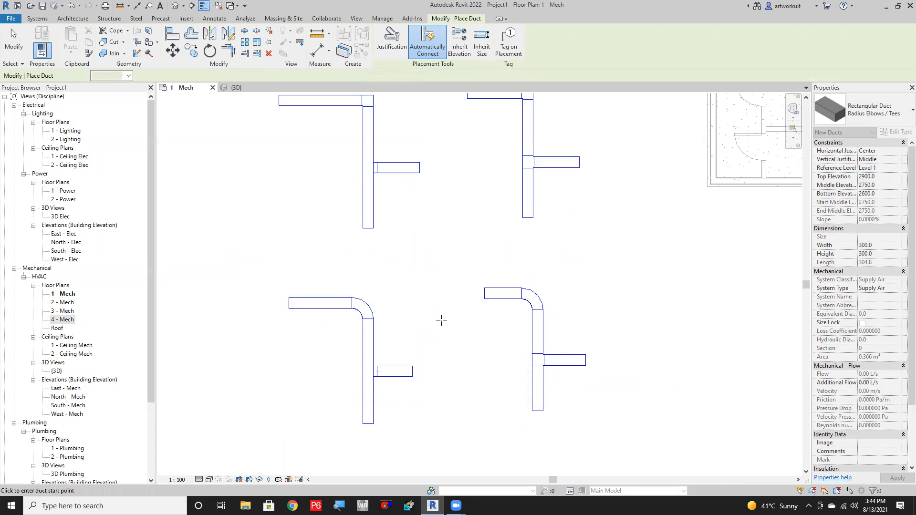
key(Escape)
key(Escape)
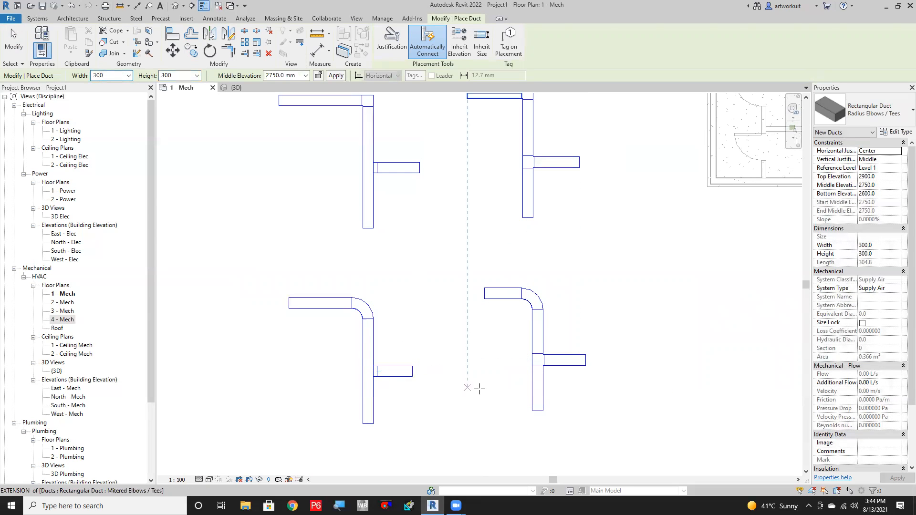
Compare the elbows and the tap and tee branch connections across the four sample duct runs.
scroll(524, 344, down, 1)
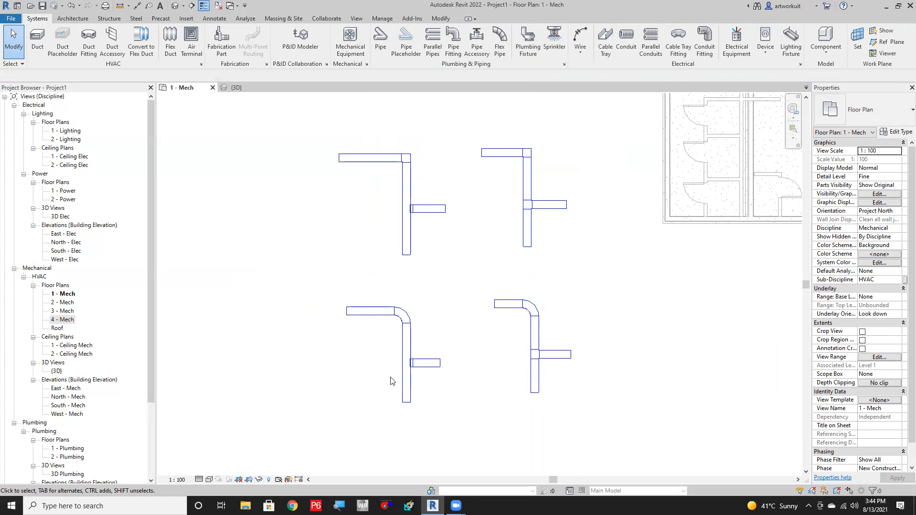
scroll(387, 335, up, 1)
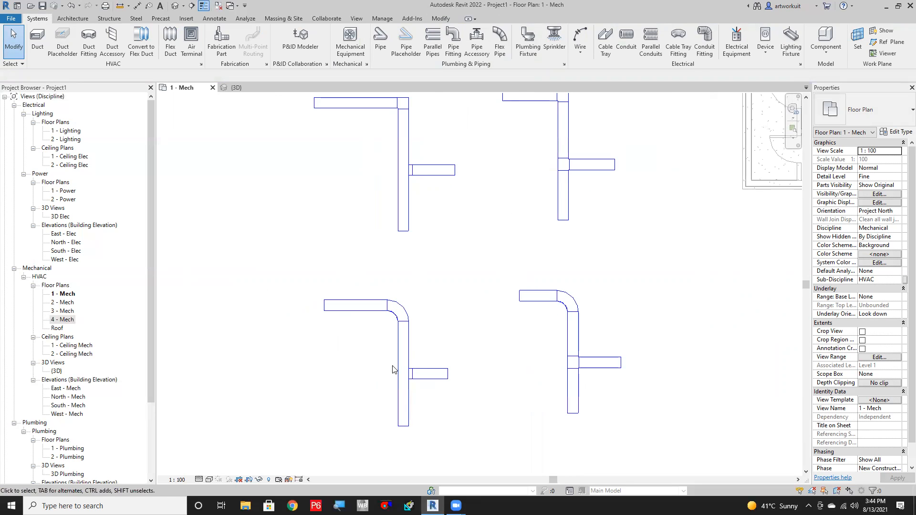
scroll(427, 433, up, 1)
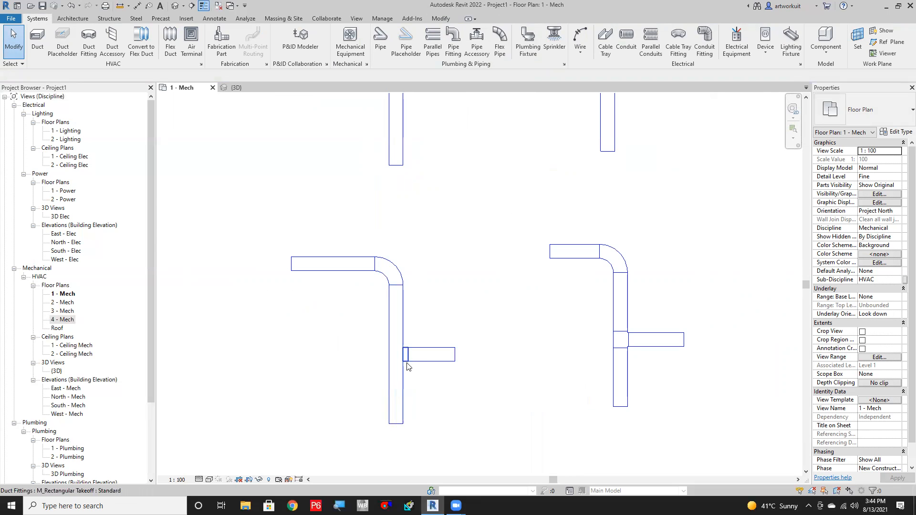
scroll(408, 366, up, 1)
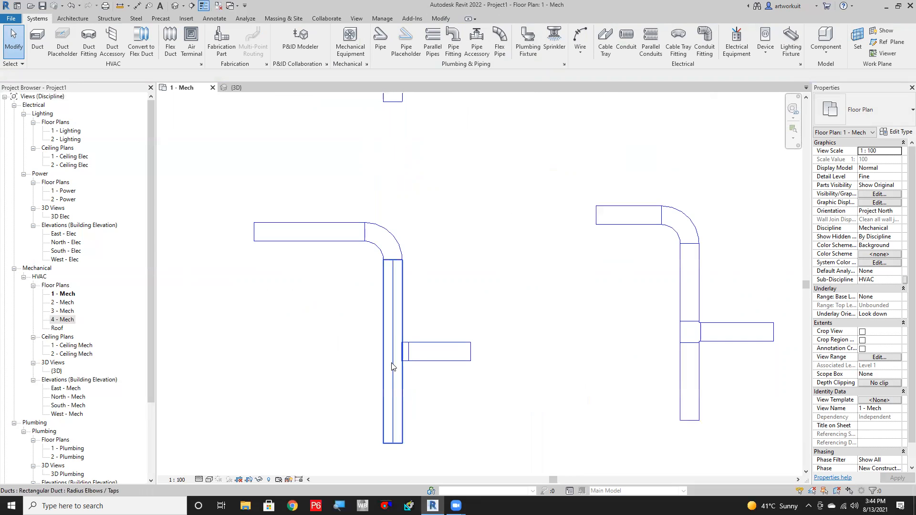
scroll(405, 361, up, 1)
scroll(407, 361, down, 1)
scroll(408, 364, up, 2)
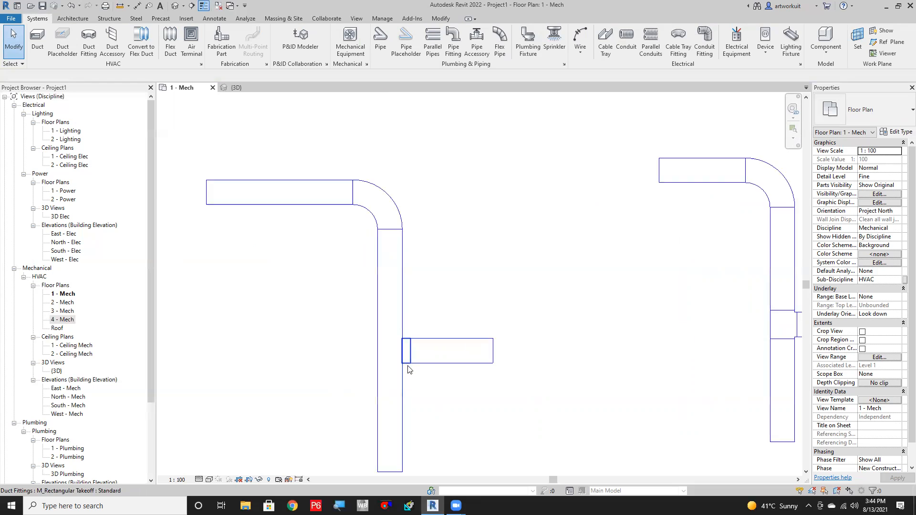
scroll(404, 355, down, 2)
scroll(404, 353, down, 2)
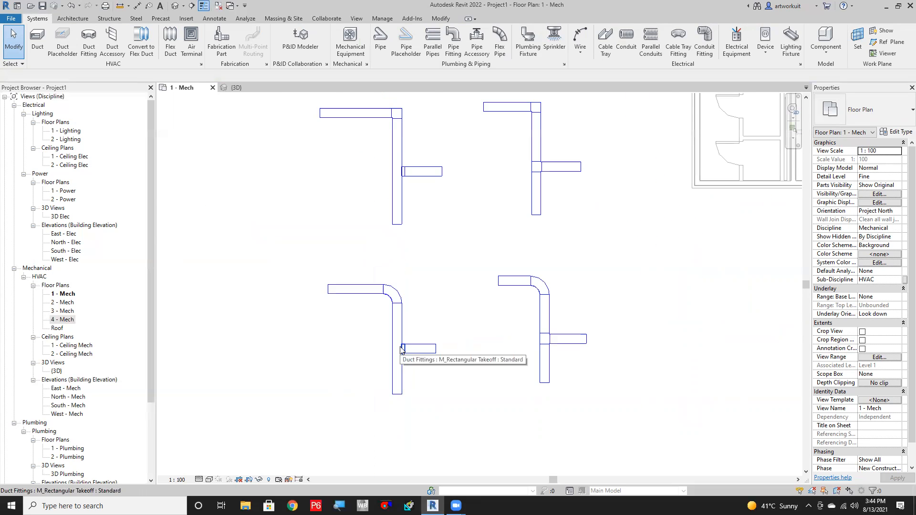
Delete all four sample duct runs southwest of the building, including the remaining branch duct.
scroll(403, 350, down, 2)
drag(324, 211, 470, 414)
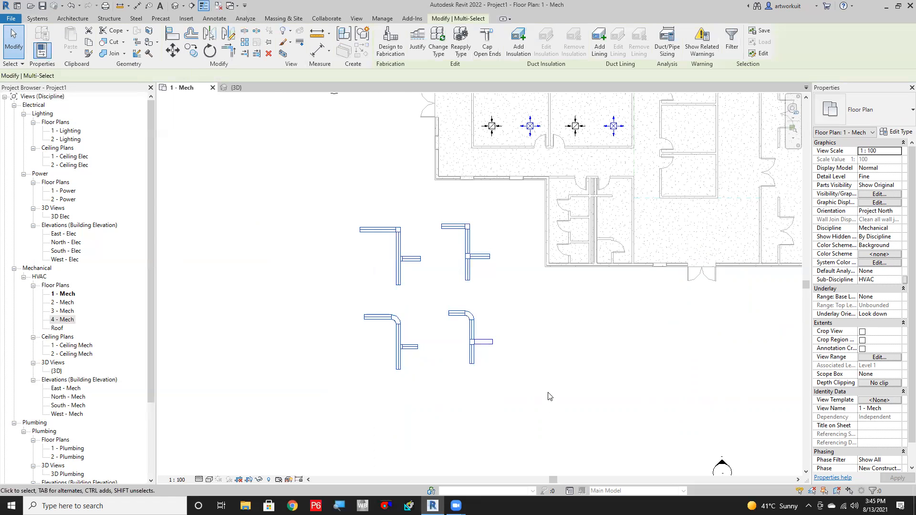
key(Delete)
drag(404, 276, 590, 403)
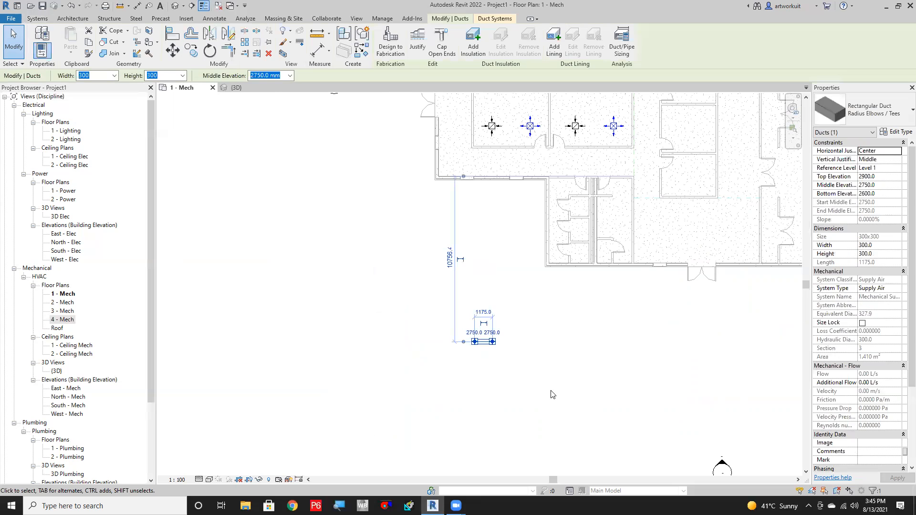
key(Delete)
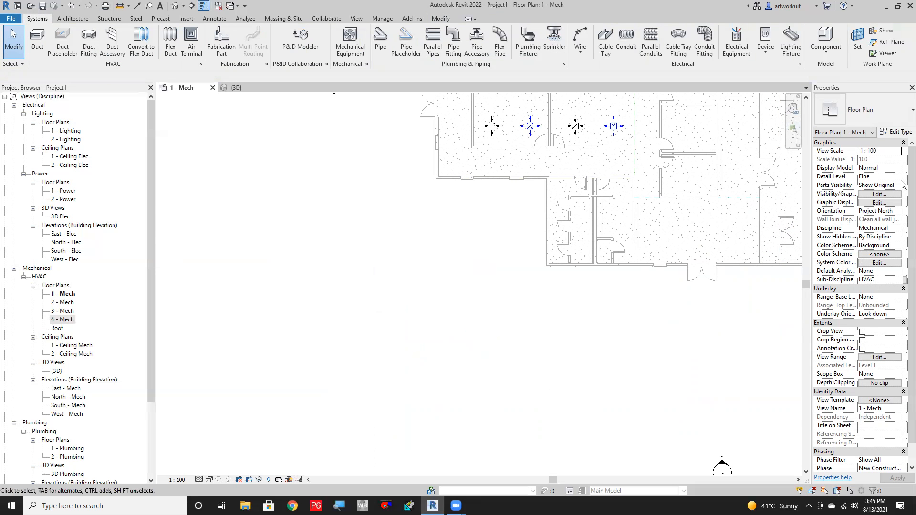
Draw an L-shaped rectangular duct of type Radius Elbows / Taps southwest of the building, about 3300 mm east and then south.
click(30, 46)
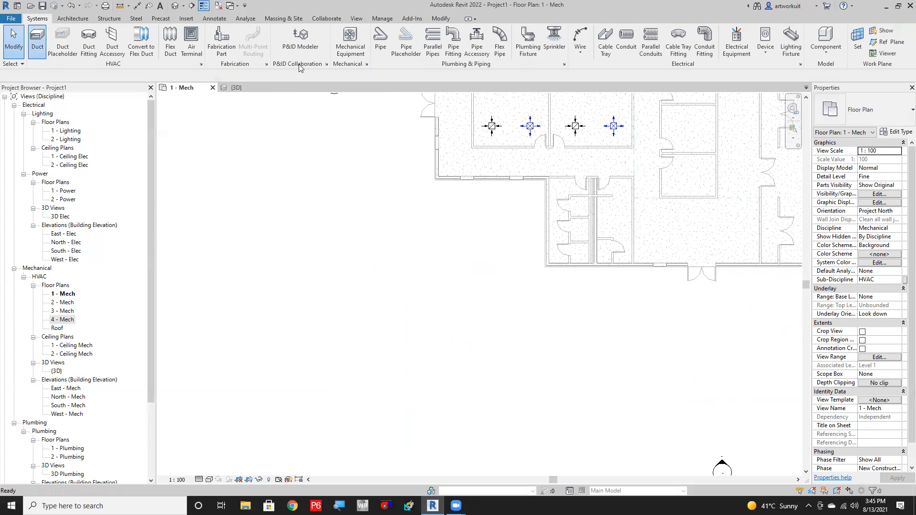
click(854, 116)
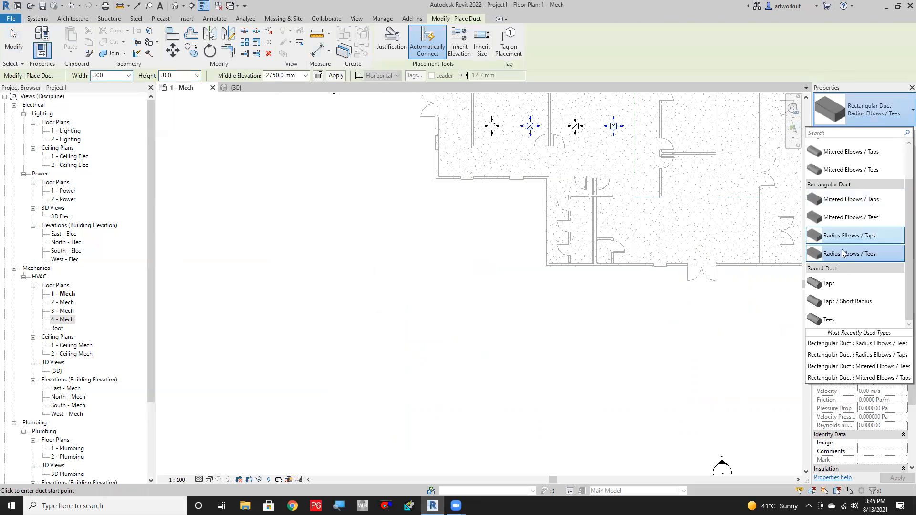
click(818, 238)
click(352, 264)
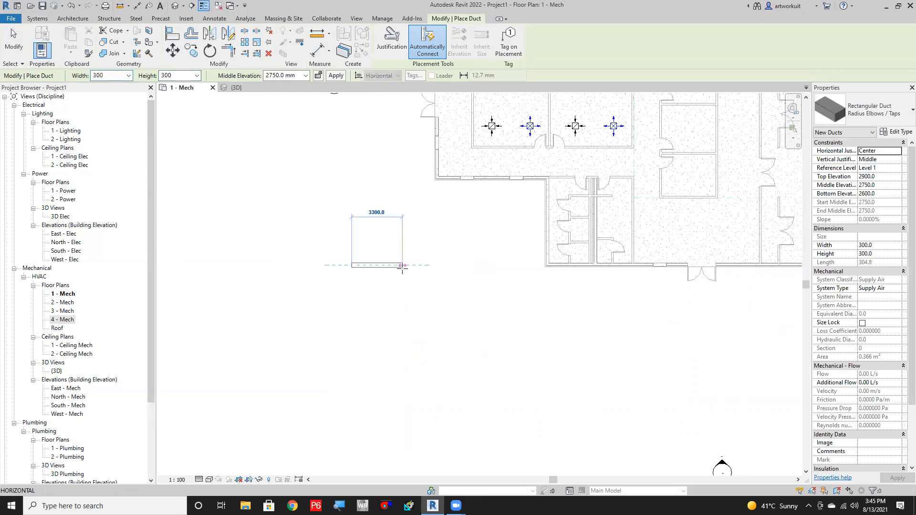
click(402, 351)
key(Escape)
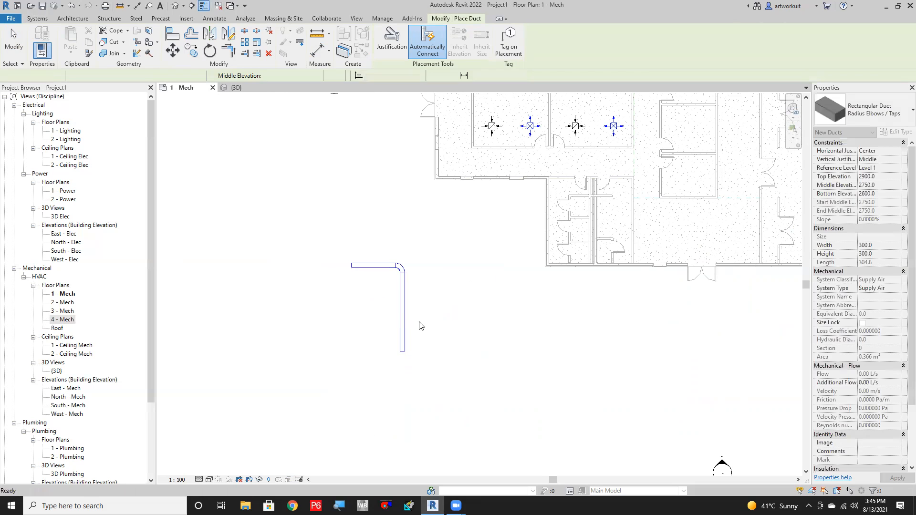
Draw a branch duct running east from the middle of the new vertical duct and end duct placement.
click(403, 311)
click(437, 311)
key(Escape)
scroll(447, 292, down, 2)
key(Escape)
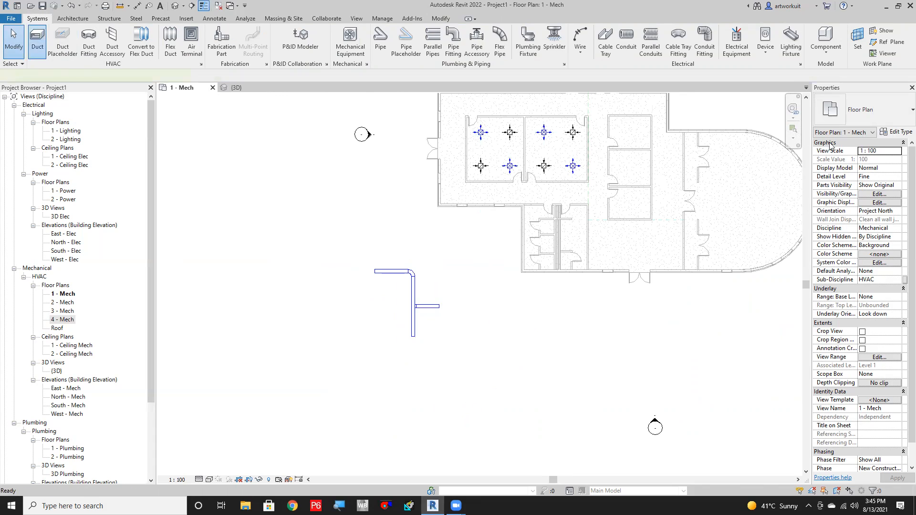
Duplicate the rectangular duct type Radius Elbows / Taps as a new type named Supply Duct.
click(863, 109)
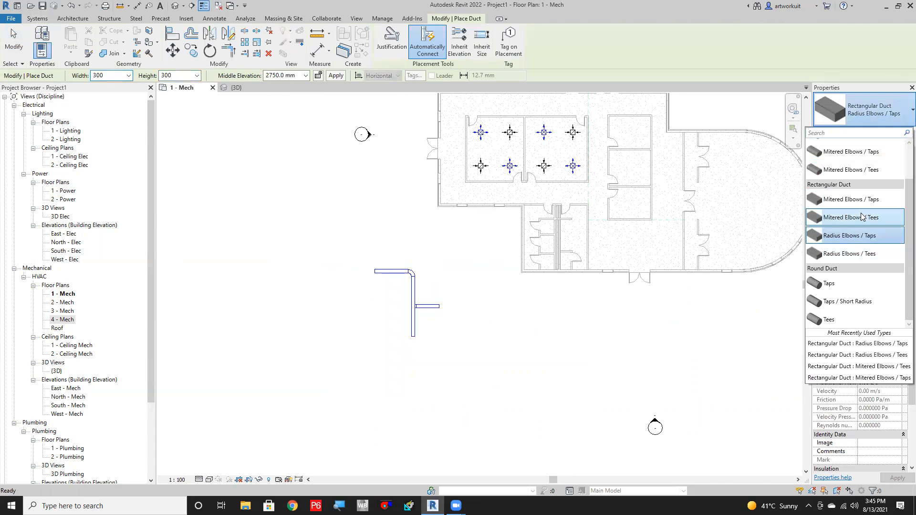
click(875, 238)
click(898, 132)
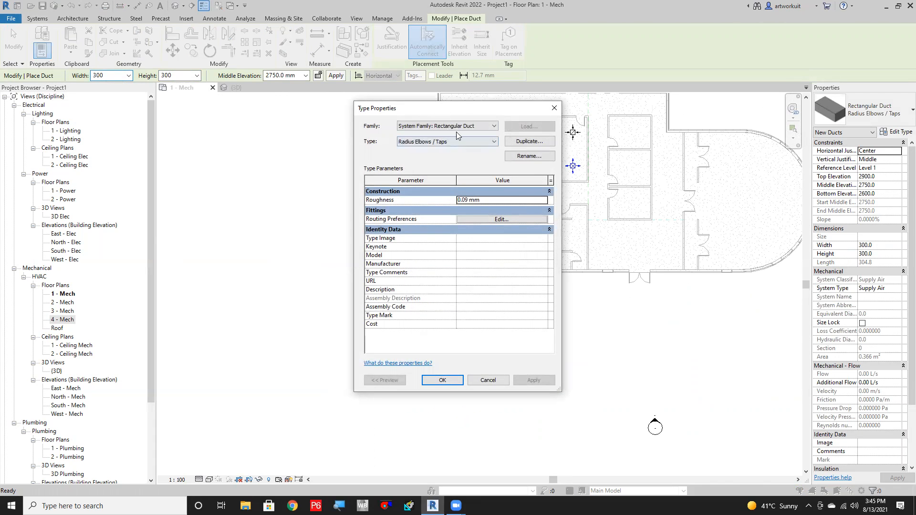
click(530, 142)
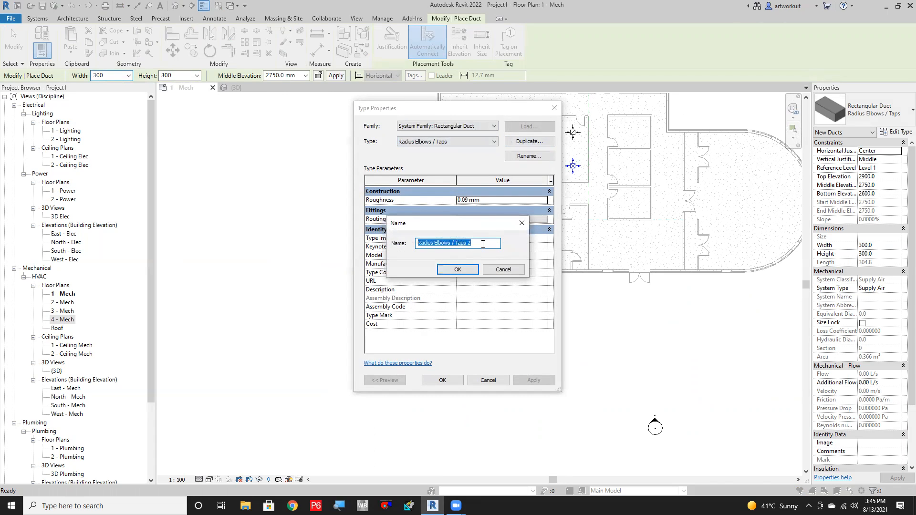
text(s)
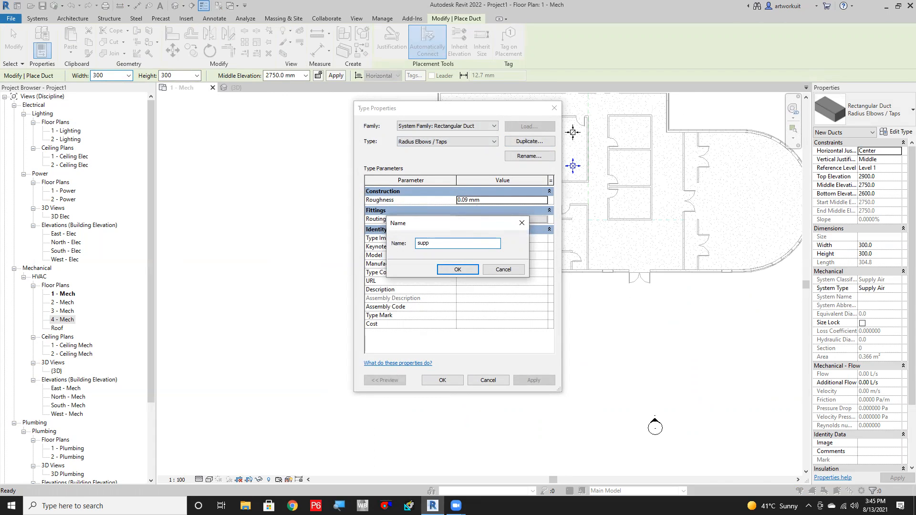
key(BackSpace)
text(Su)
click(457, 270)
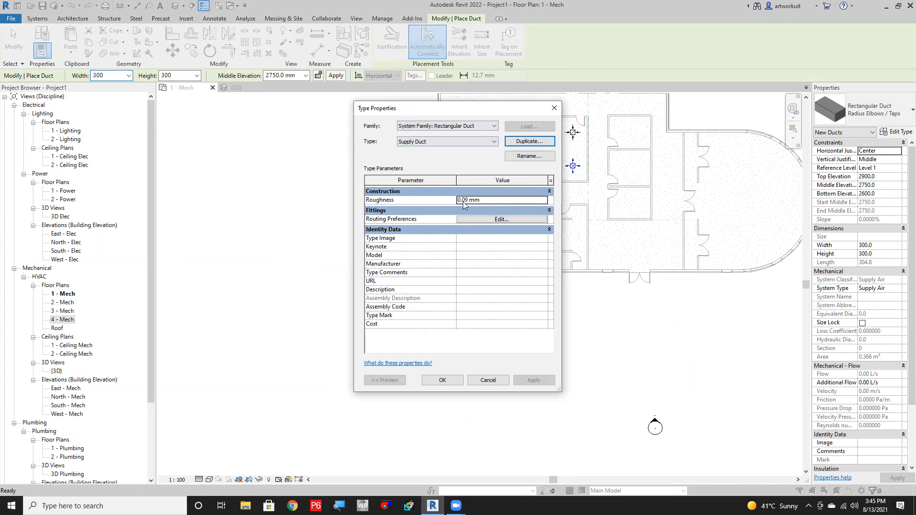
Open the Supply Duct routing preferences and review the available junction fittings, keeping M_Rectangular Takeoff: Standard.
click(494, 220)
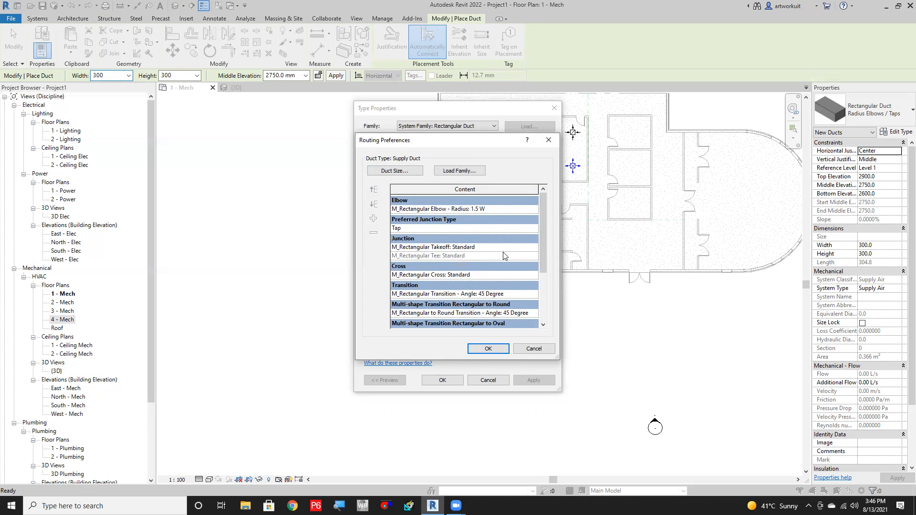
click(530, 248)
click(534, 248)
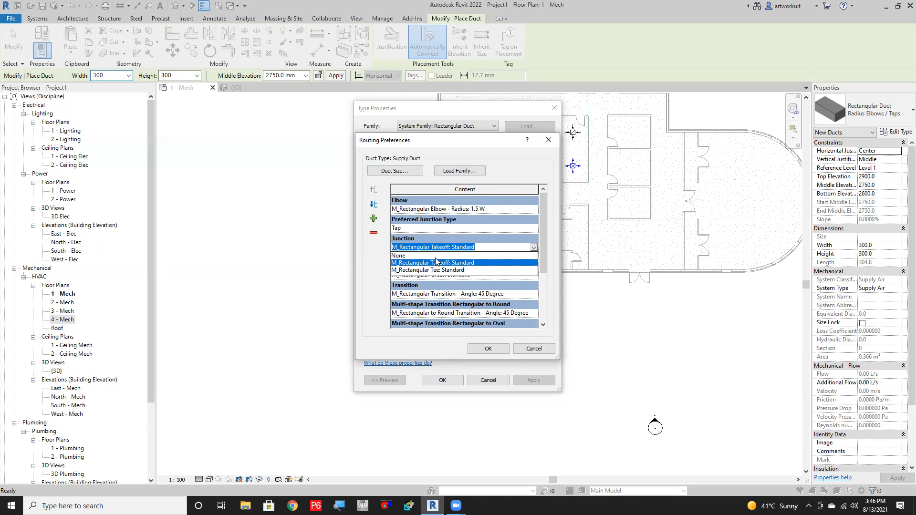
click(472, 262)
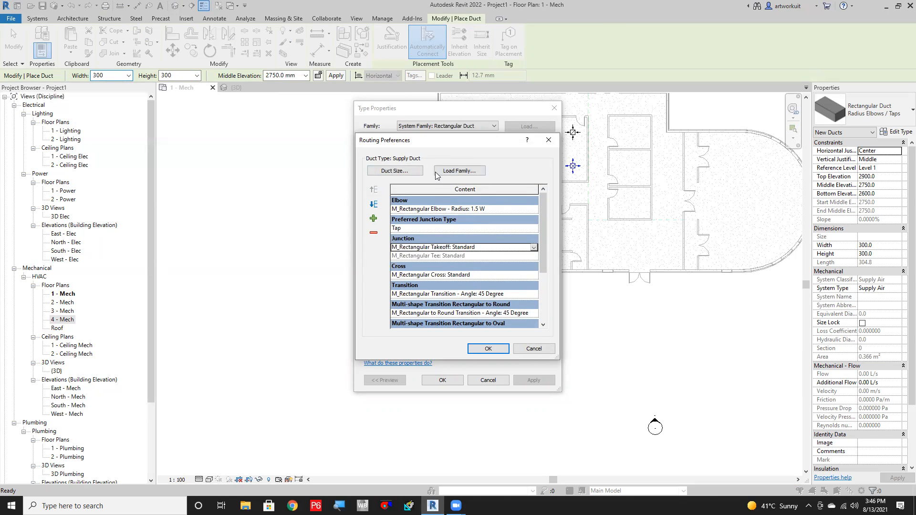
Start loading a family from the routing preferences and check the RVT 2022 English library for duct fittings.
click(457, 175)
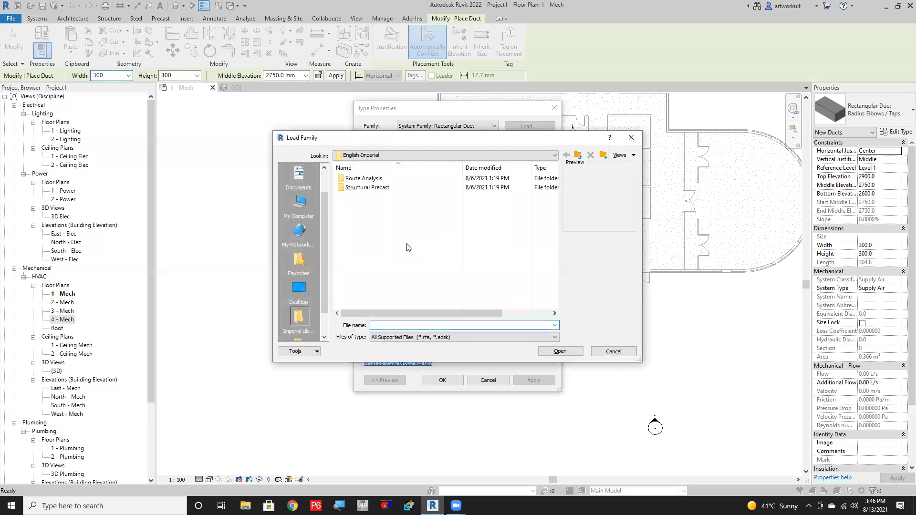
click(548, 153)
click(442, 213)
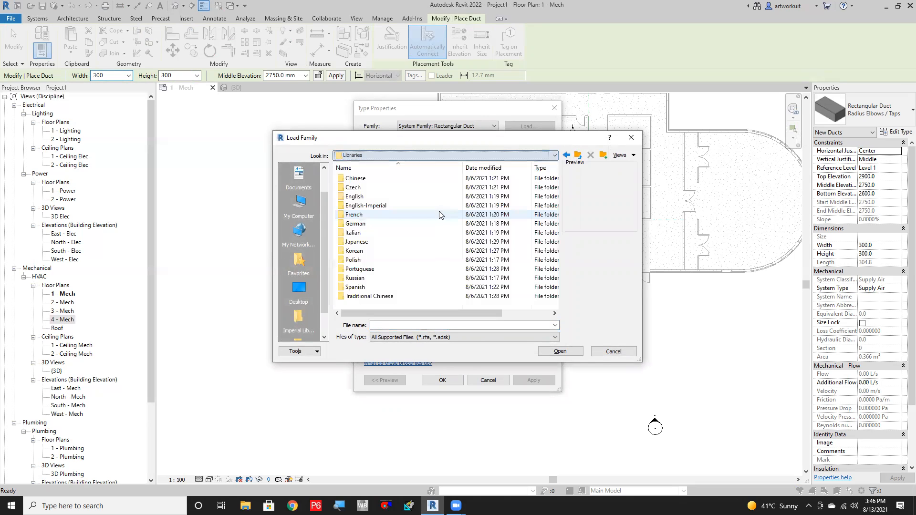
double_click(364, 197)
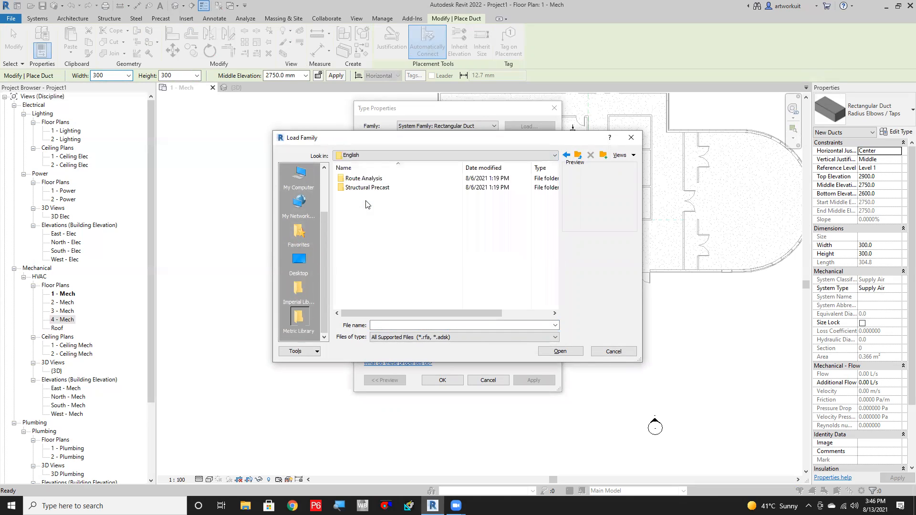
Browse to the English library folder of RVT 2021 in the Load Family dialog.
click(555, 155)
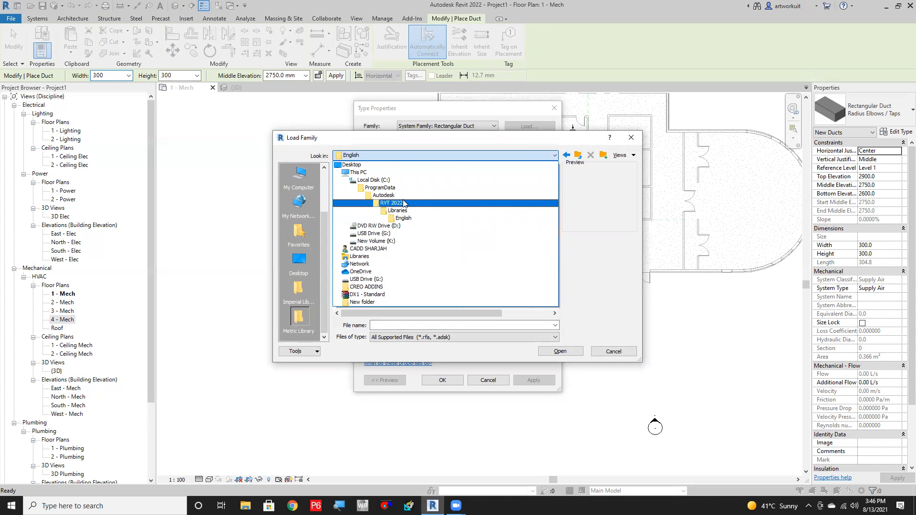
click(388, 195)
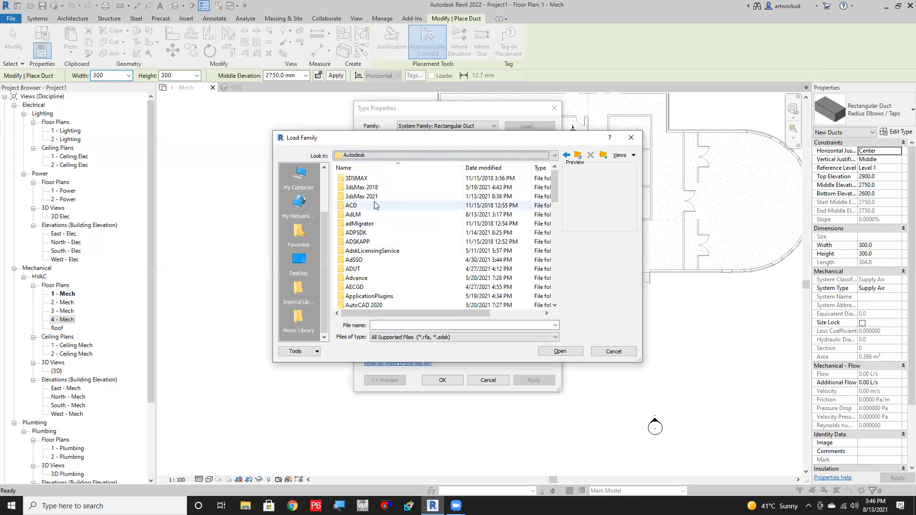
scroll(375, 205, down, 13)
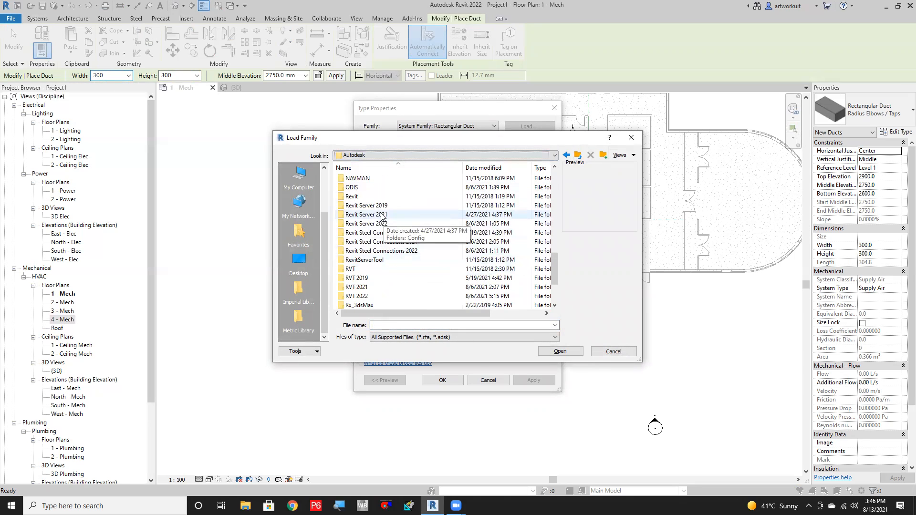
scroll(377, 229, down, 2)
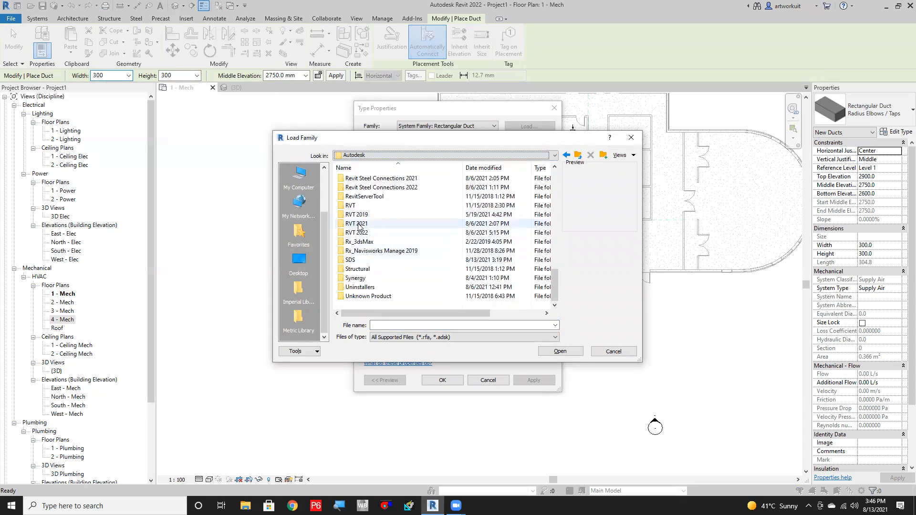
double_click(360, 224)
double_click(356, 187)
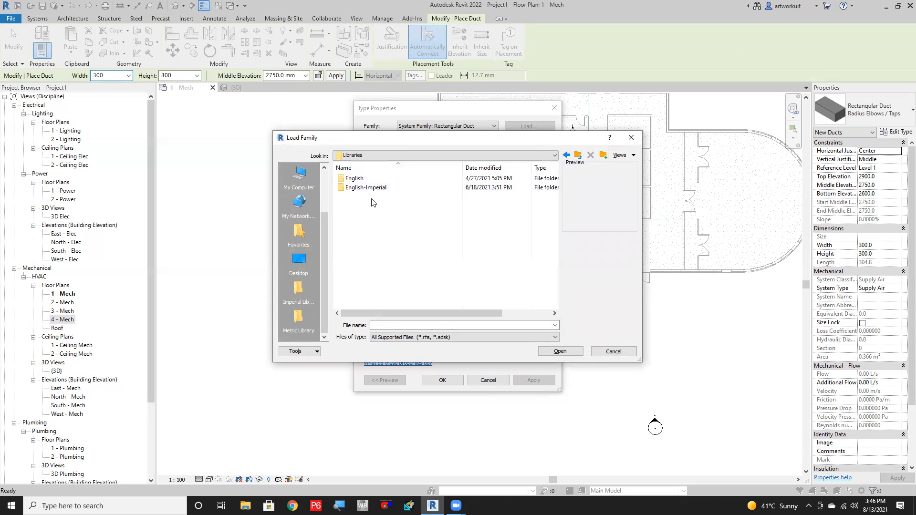
double_click(372, 181)
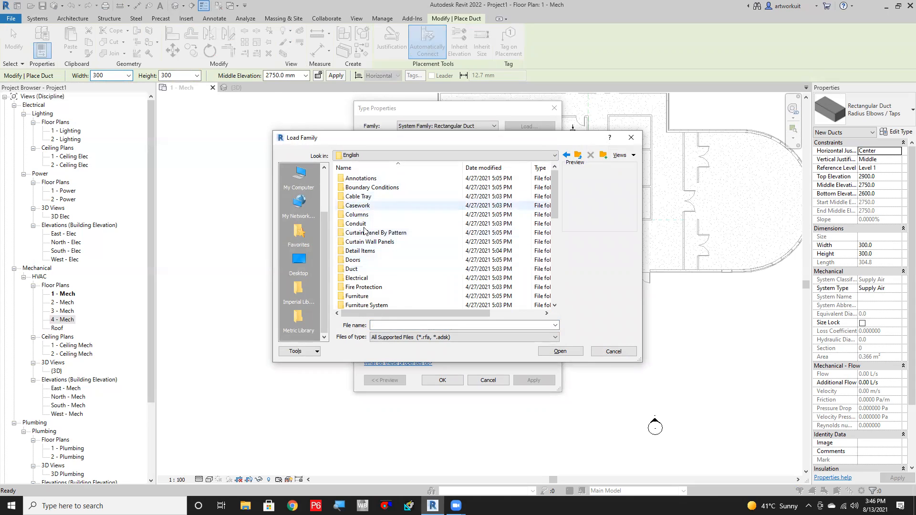
Load the M_Rectangular Tap - Beveled family from the library's Duct, Fittings, Rectangular, Taps folder.
double_click(363, 271)
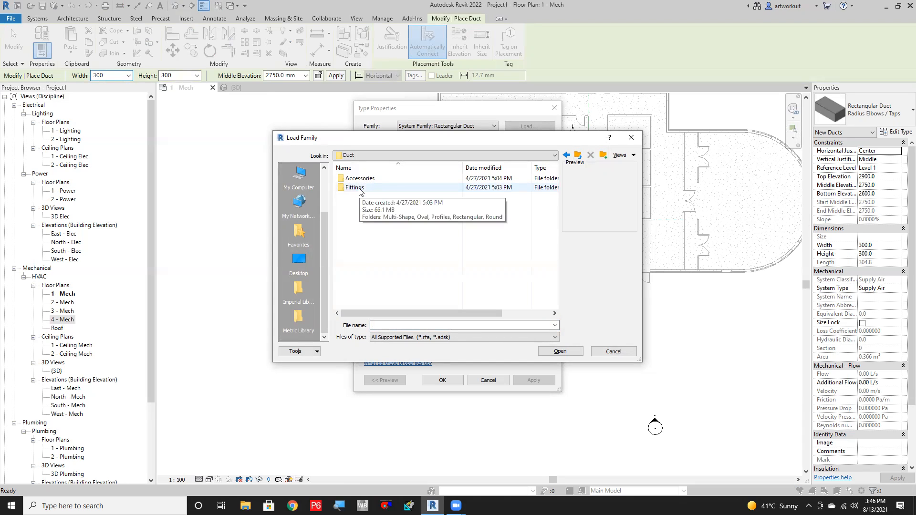
double_click(362, 188)
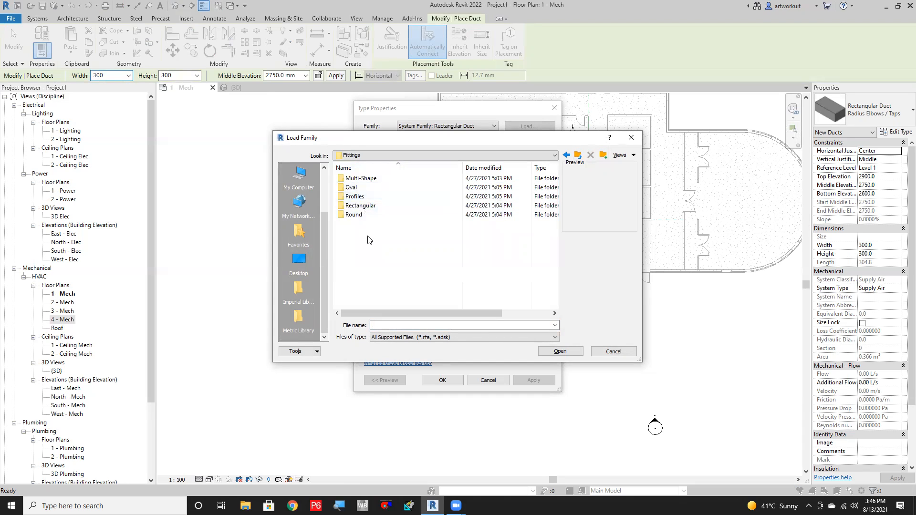
double_click(379, 205)
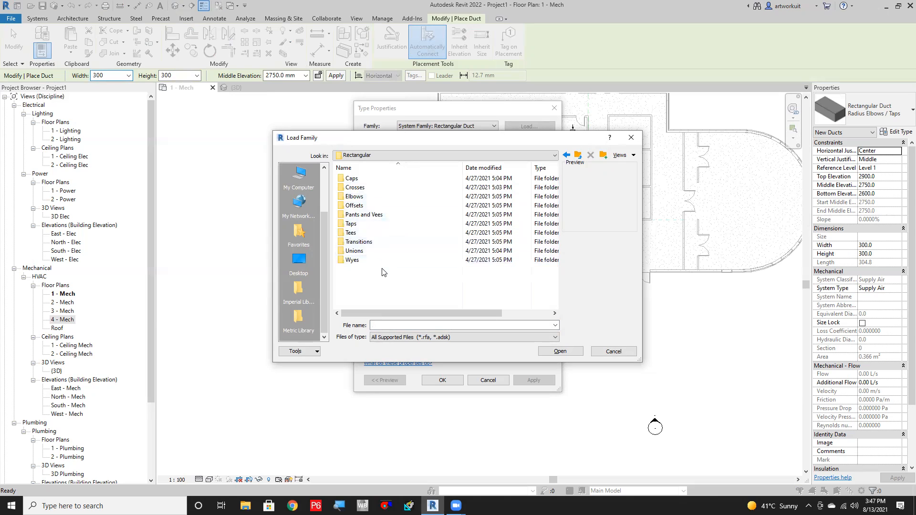
double_click(367, 224)
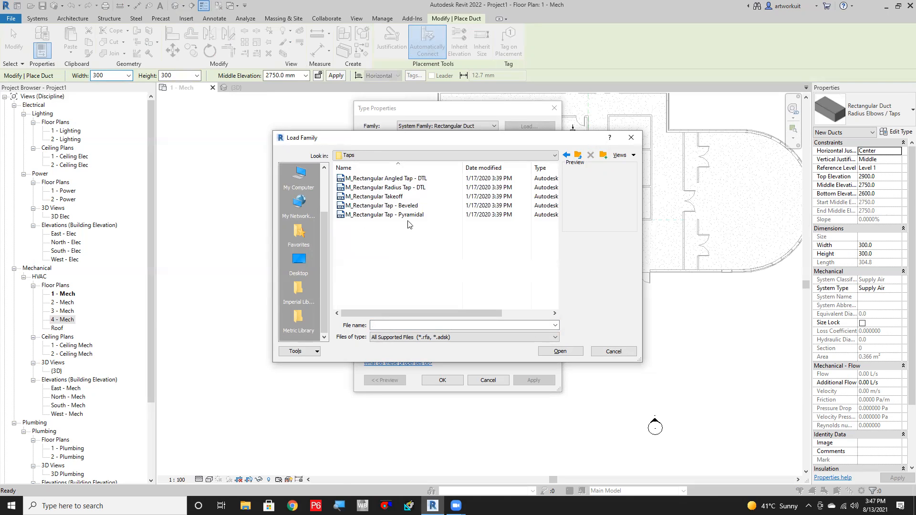
click(390, 209)
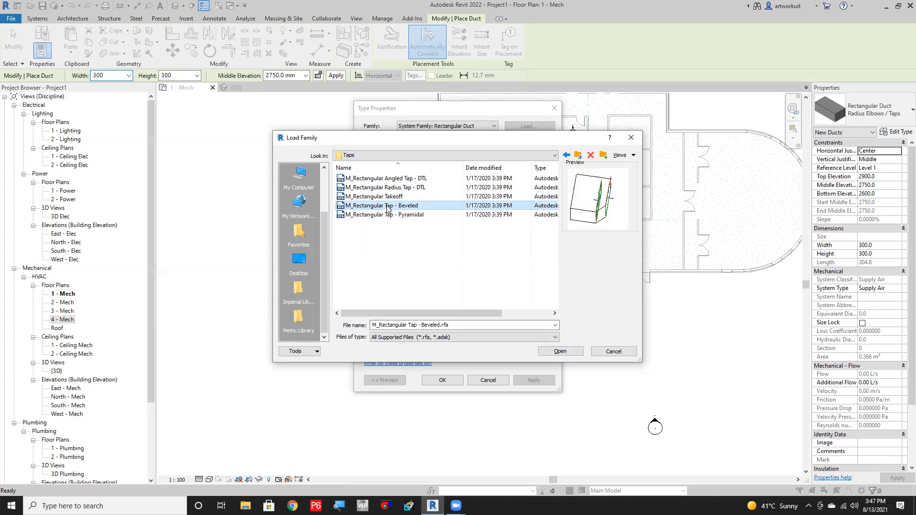
click(558, 352)
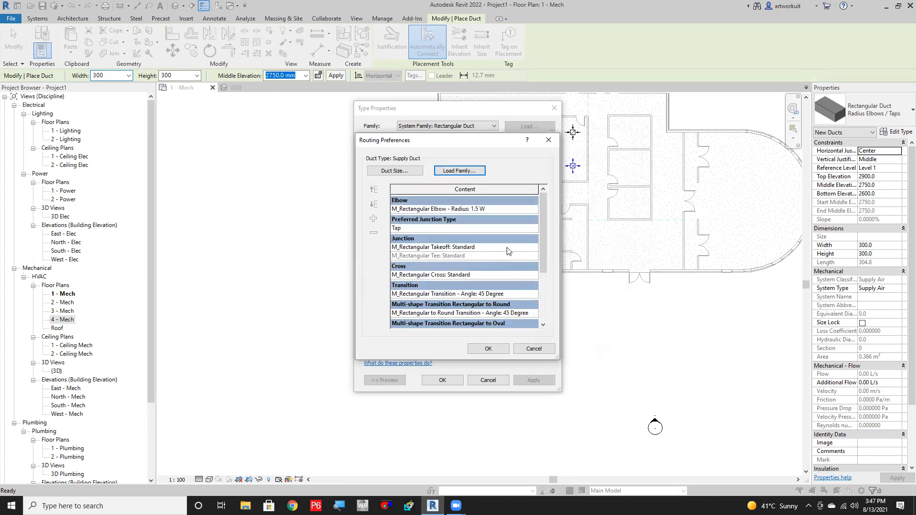
Set the Supply Duct junction fitting to M_Rectangular Tap - Beveled: Standard and accept the routing preferences and type properties.
click(530, 248)
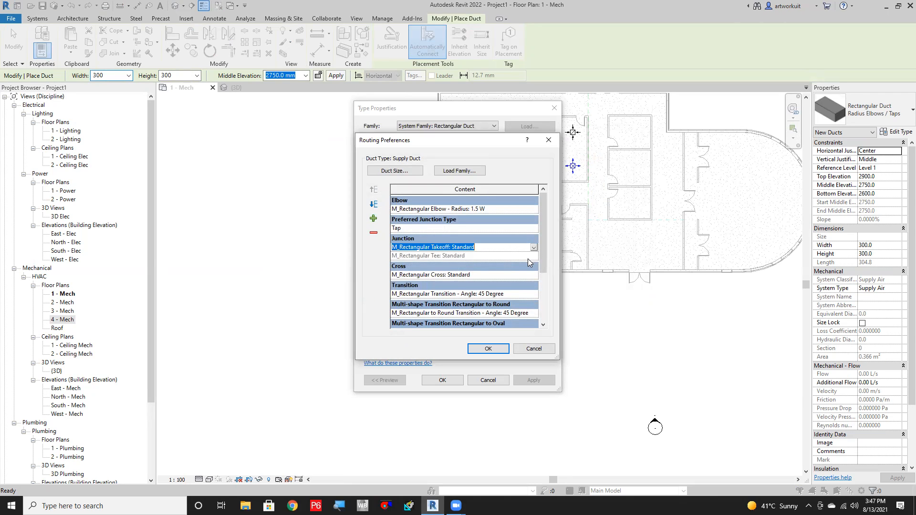
click(533, 248)
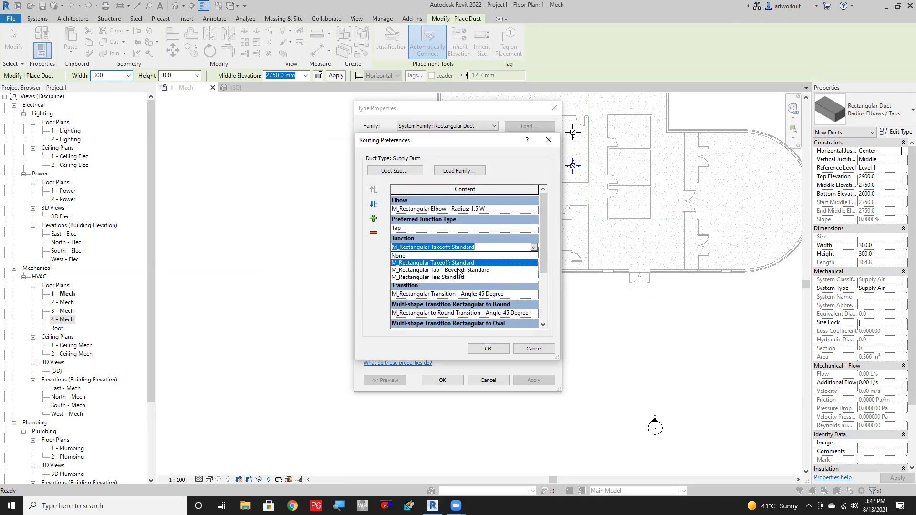
click(457, 270)
click(488, 348)
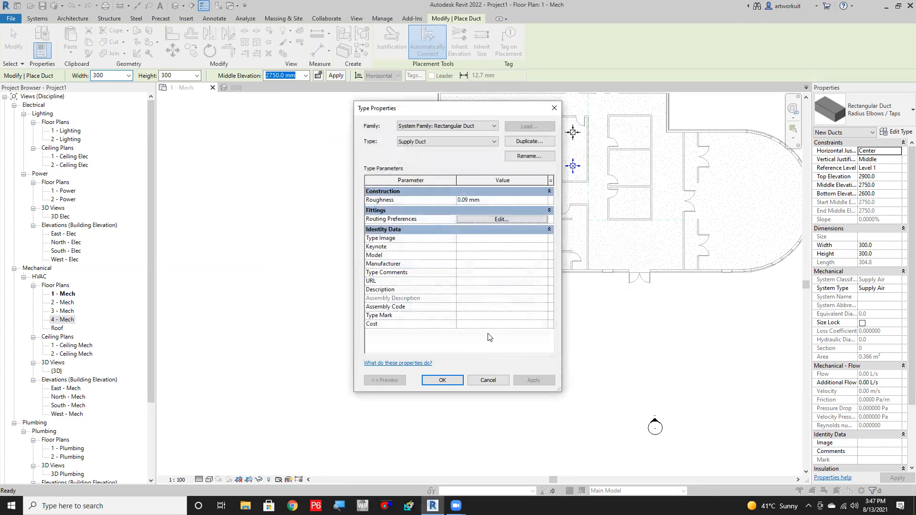
click(453, 380)
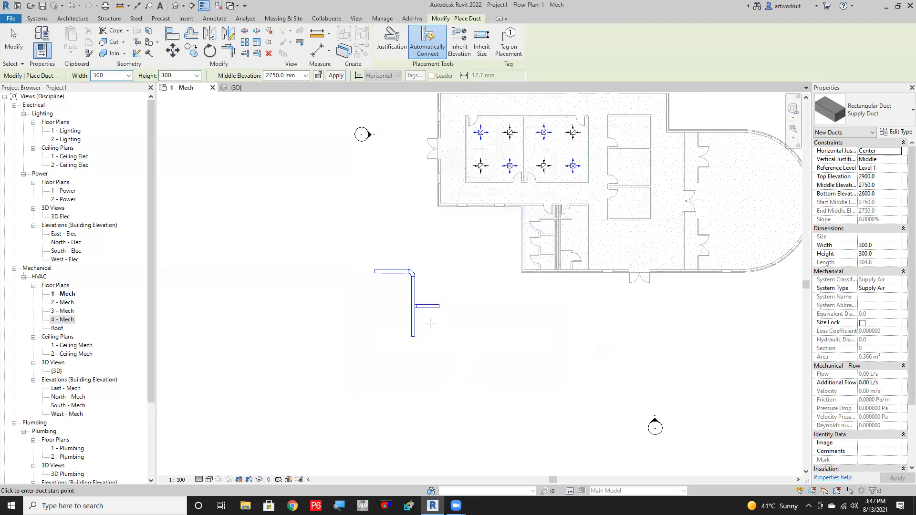
Draw a second branch duct of type Supply Duct east from the vertical duct, south of the first branch, and end duct placement.
scroll(428, 322, up, 4)
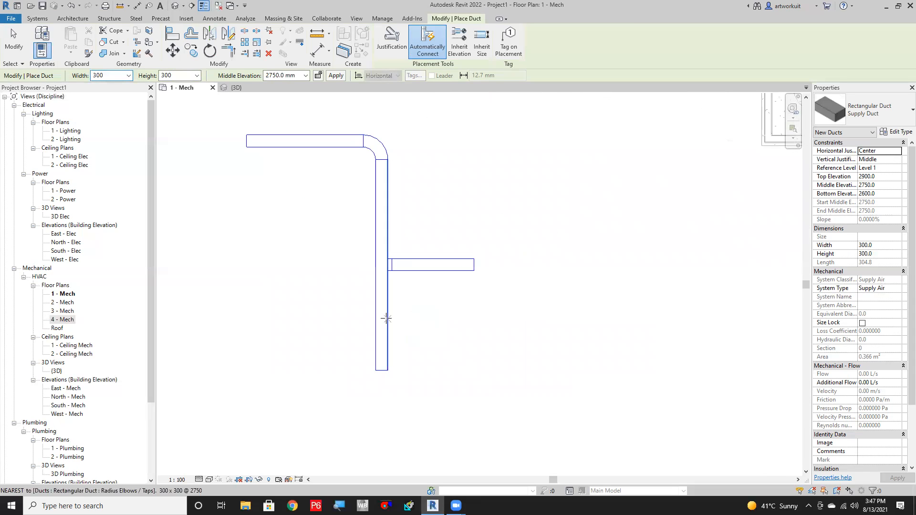
click(388, 316)
click(460, 315)
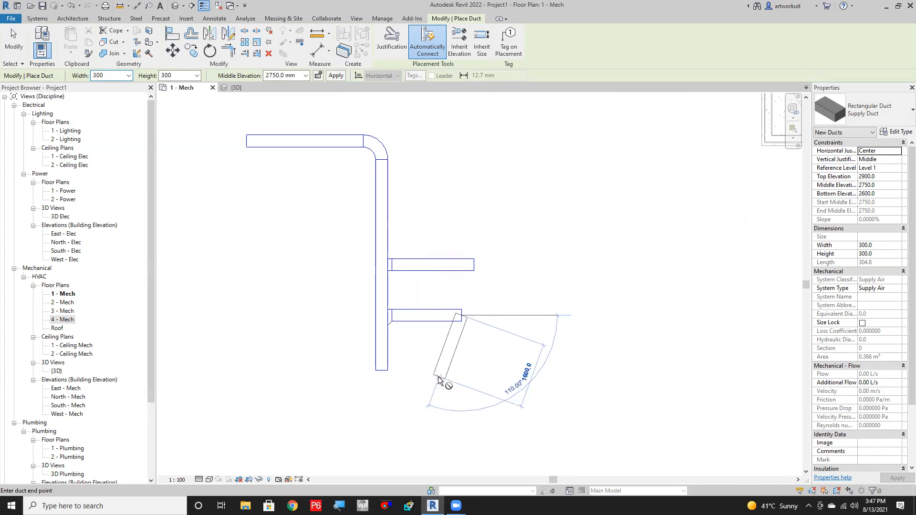
key(Escape)
key(Escape)
Inspect the beveled tap on the lower branch, flip its bevel to the north side and flip it back to the south side.
scroll(389, 312, up, 2)
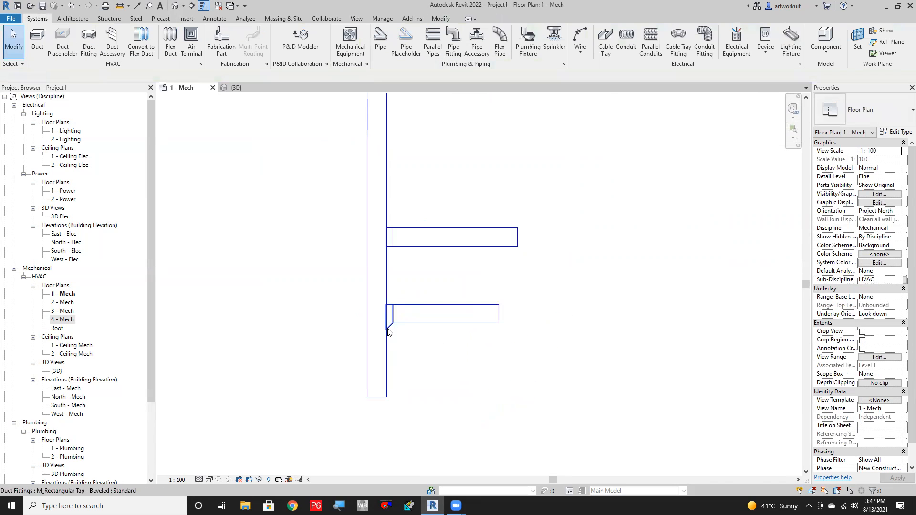
scroll(389, 329, up, 1)
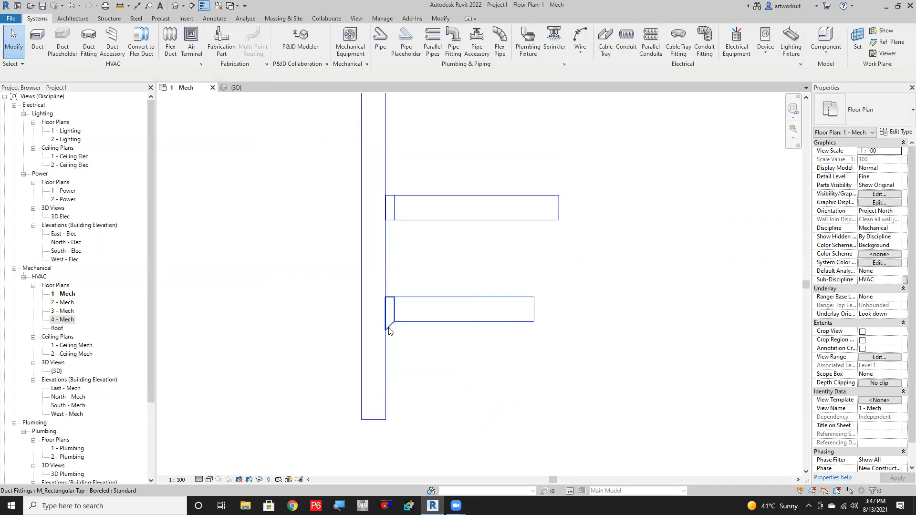
scroll(382, 313, down, 2)
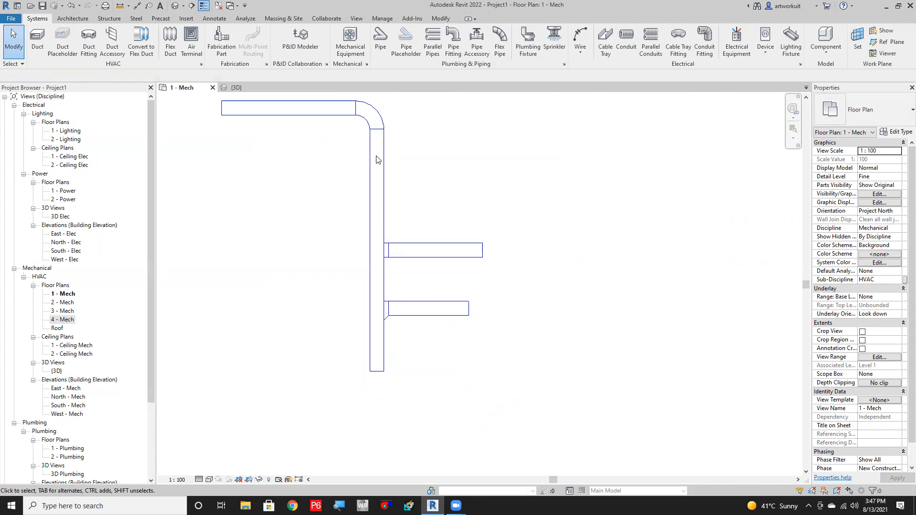
scroll(385, 310, up, 2)
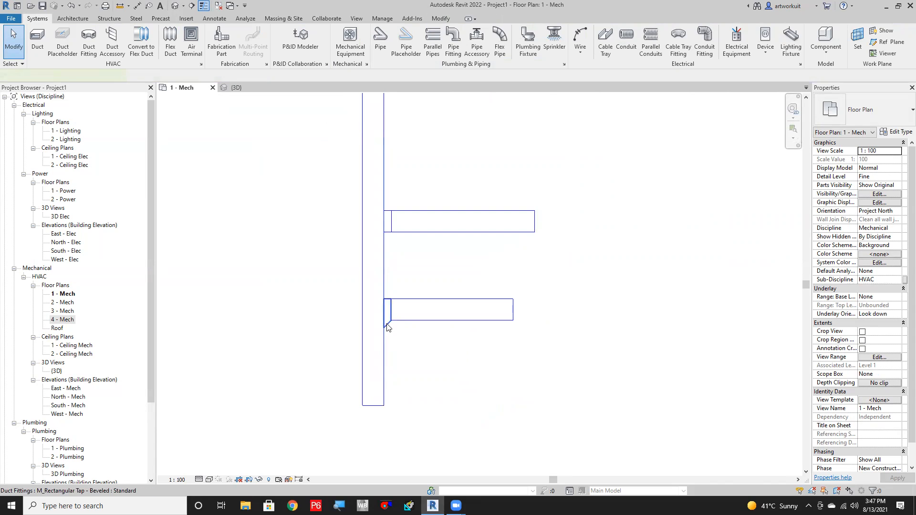
click(387, 327)
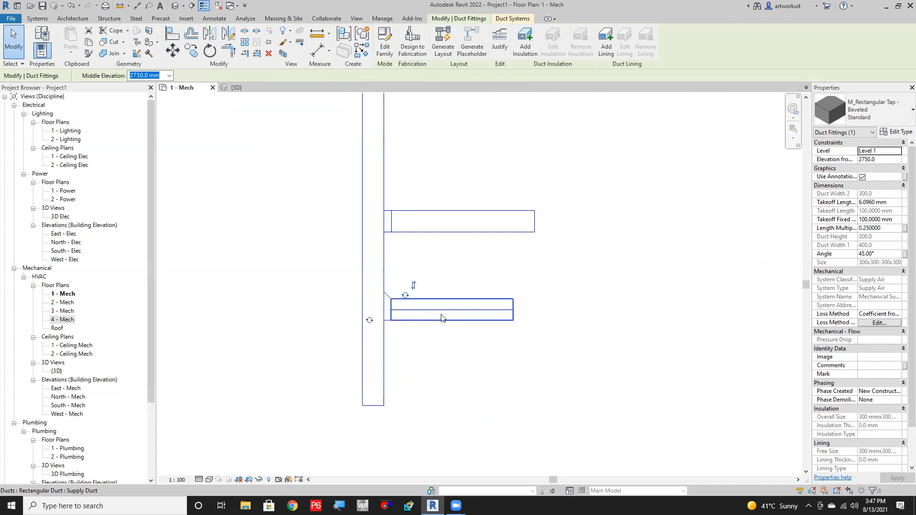
click(413, 285)
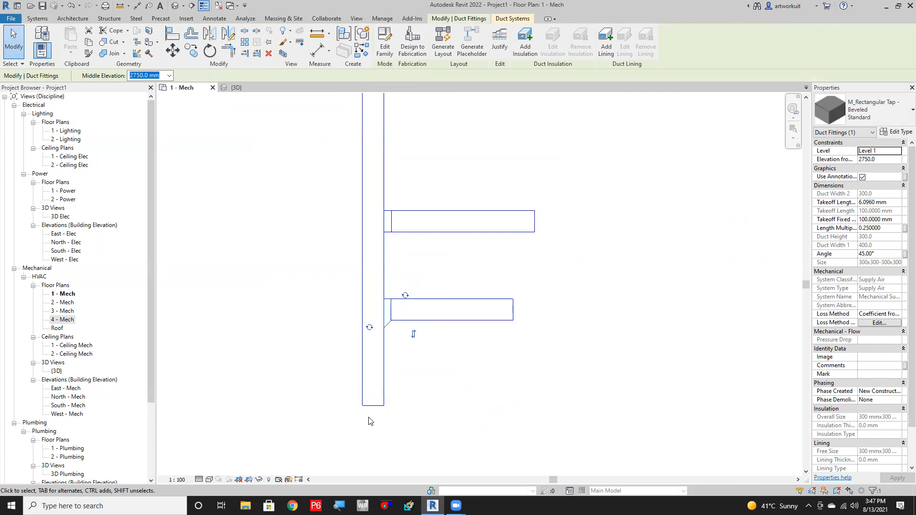
scroll(518, 311, down, 2)
scroll(515, 310, down, 2)
scroll(445, 291, down, 2)
scroll(334, 296, down, 2)
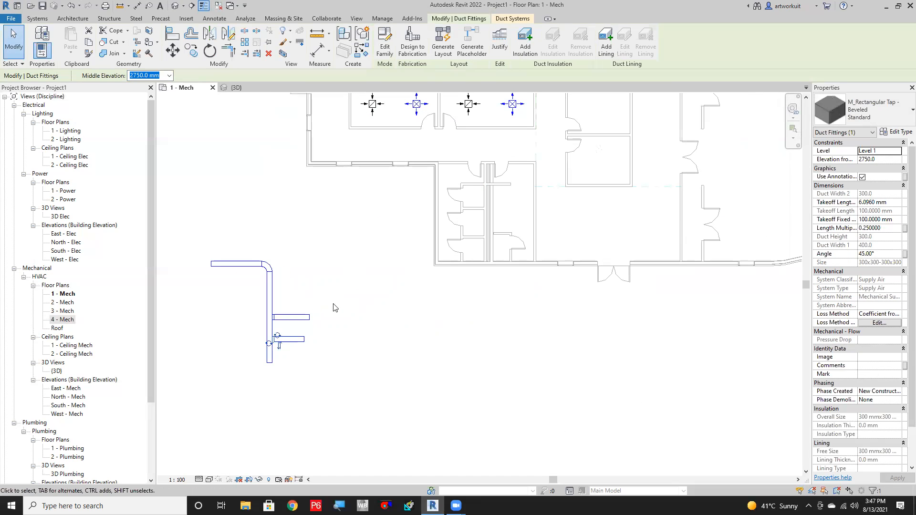
scroll(277, 334, down, 3)
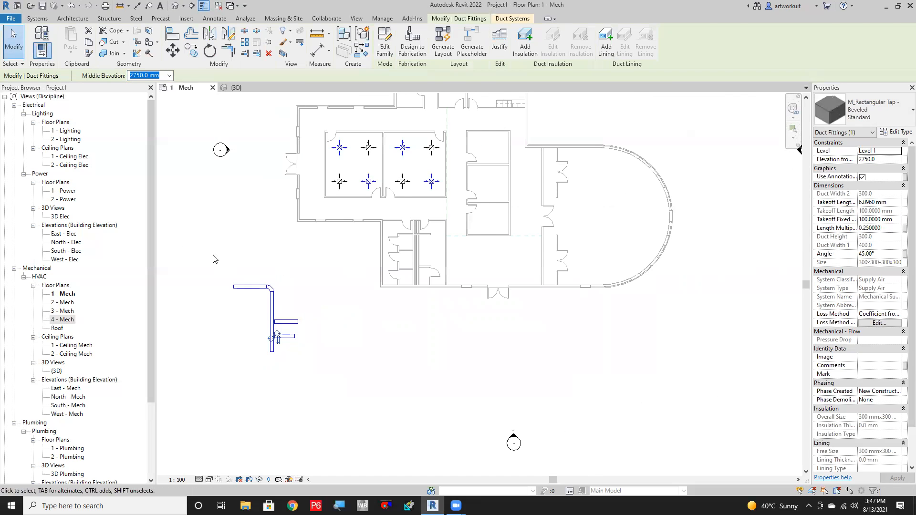
Delete the loose sample ducts and fittings drawn outside the building on the 1 - Mech floor plan.
drag(203, 247, 328, 380)
key(Delete)
Start generating a layout for the Mechanical Supply Air 1 duct system and preview it in the 3D view.
middle_drag(337, 214, 464, 376)
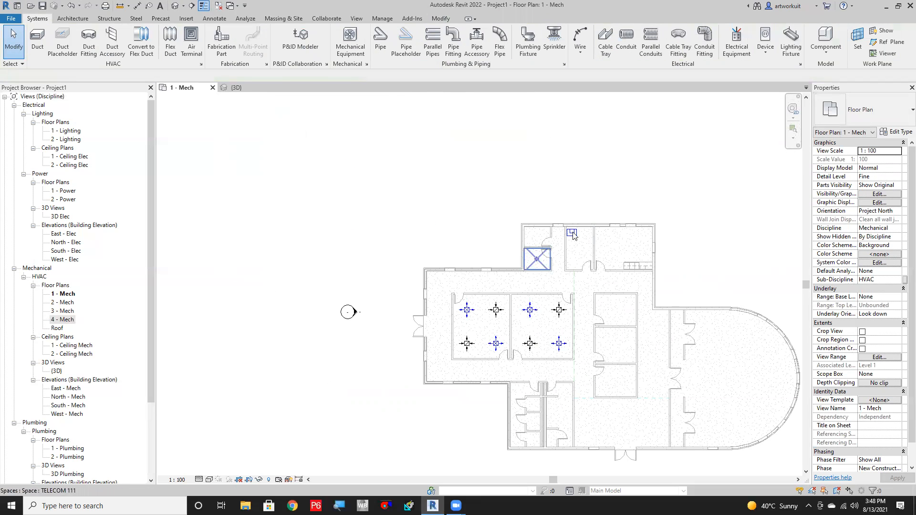
middle_drag(519, 359, 462, 309)
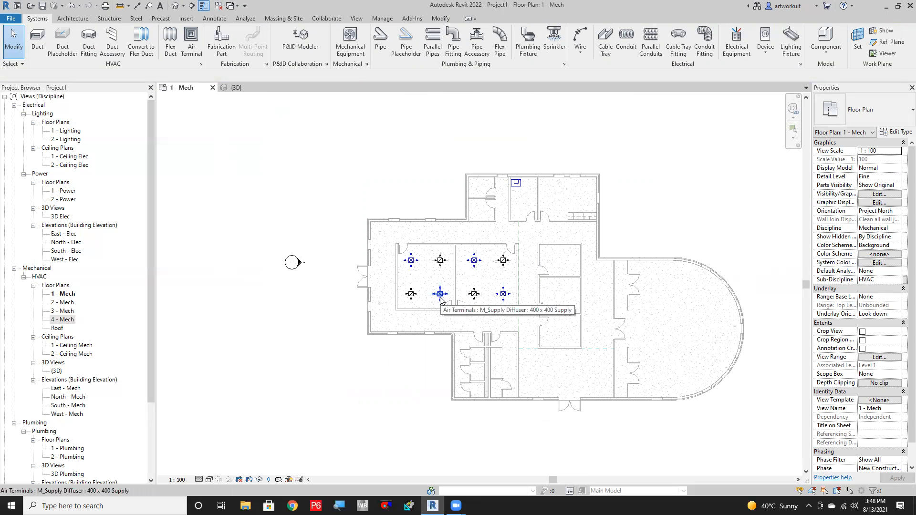
key(Tab)
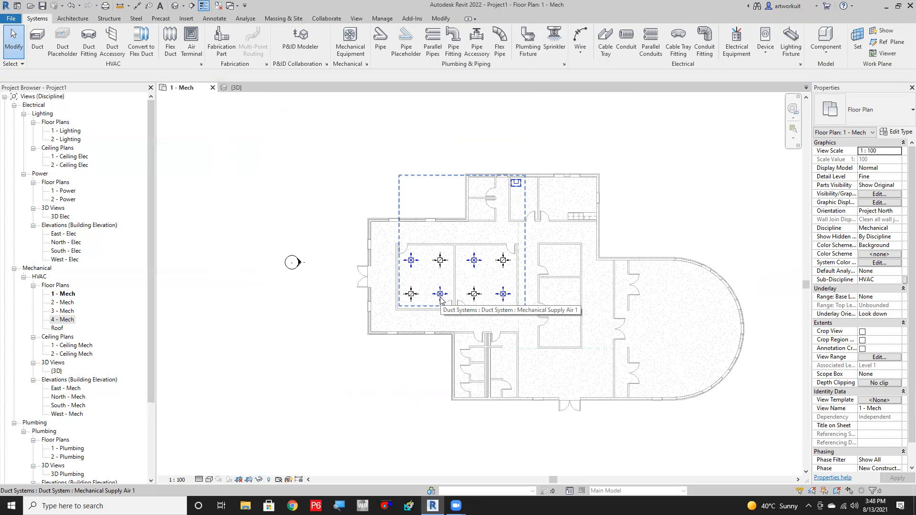
click(441, 300)
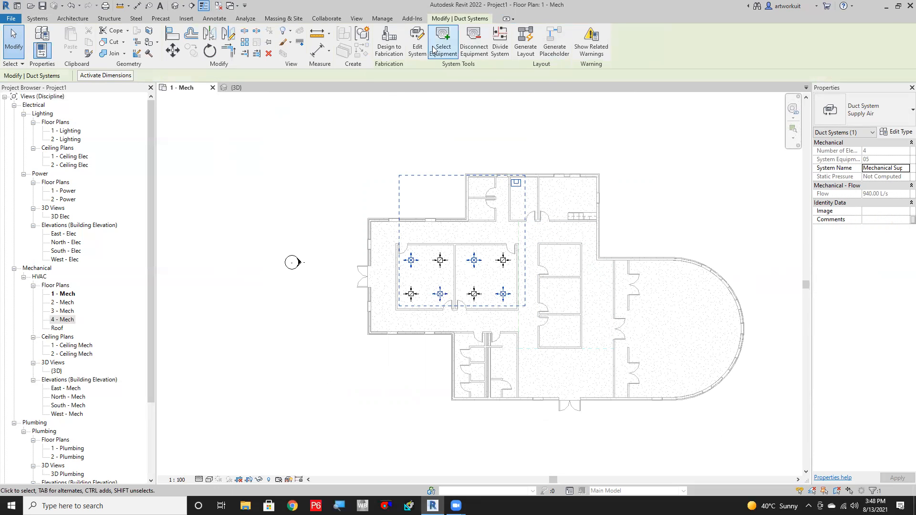
click(531, 50)
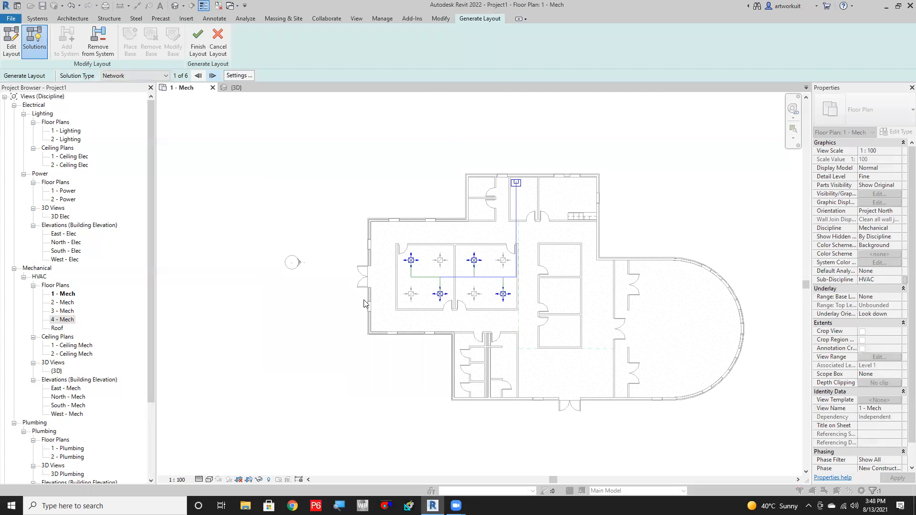
click(236, 89)
scroll(543, 327, up, 5)
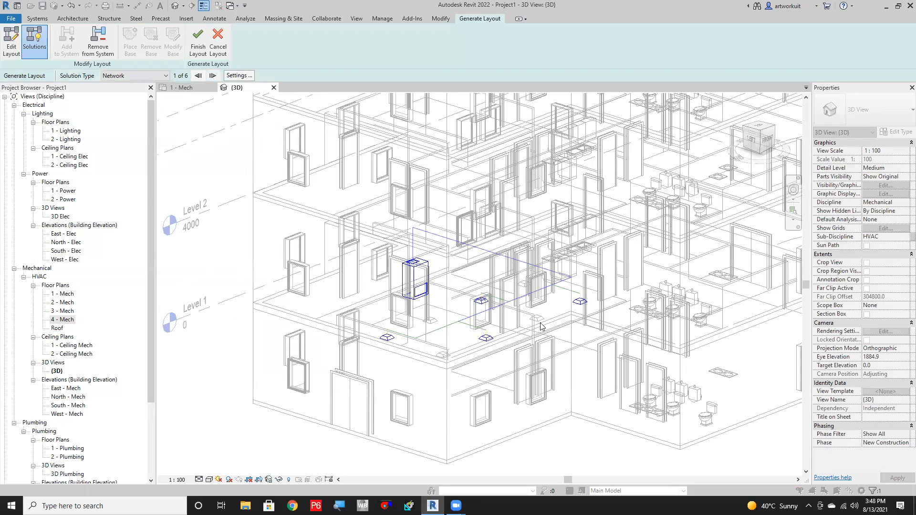
scroll(542, 327, up, 2)
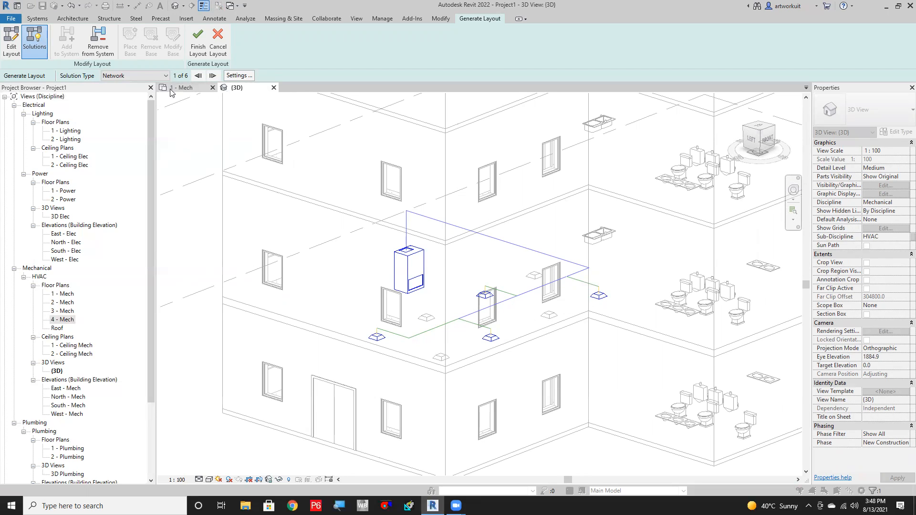
In the duct conversion settings, set the Main duct type to Rectangular Duct: Supply Duct with a 3000 mm offset.
click(237, 76)
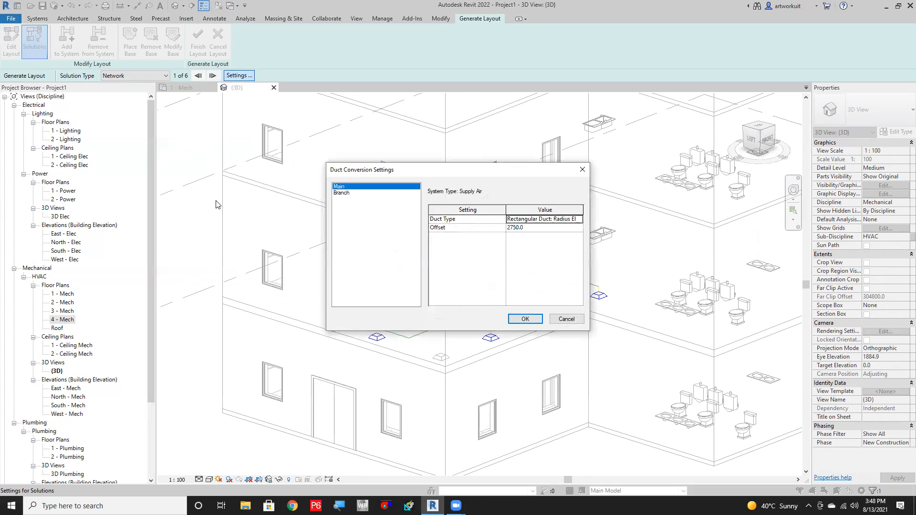
click(561, 219)
click(578, 219)
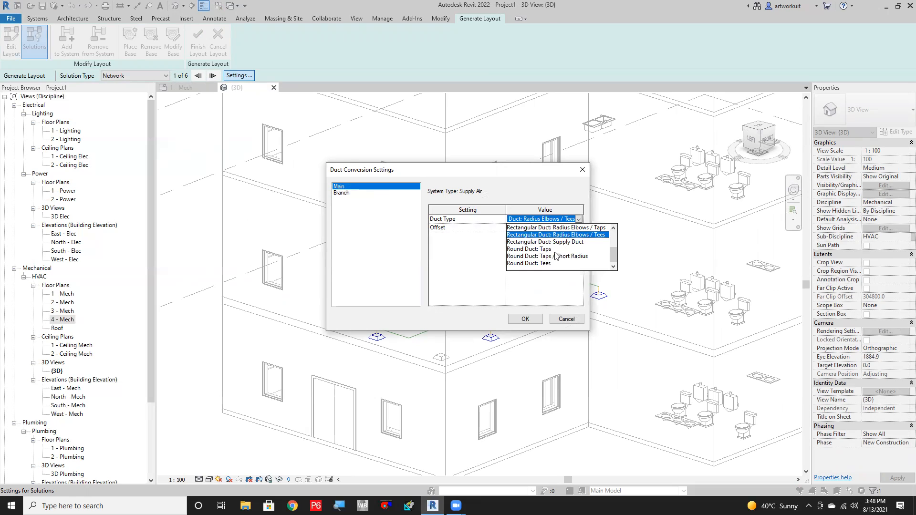
scroll(556, 256, up, 2)
scroll(554, 256, down, 1)
click(563, 243)
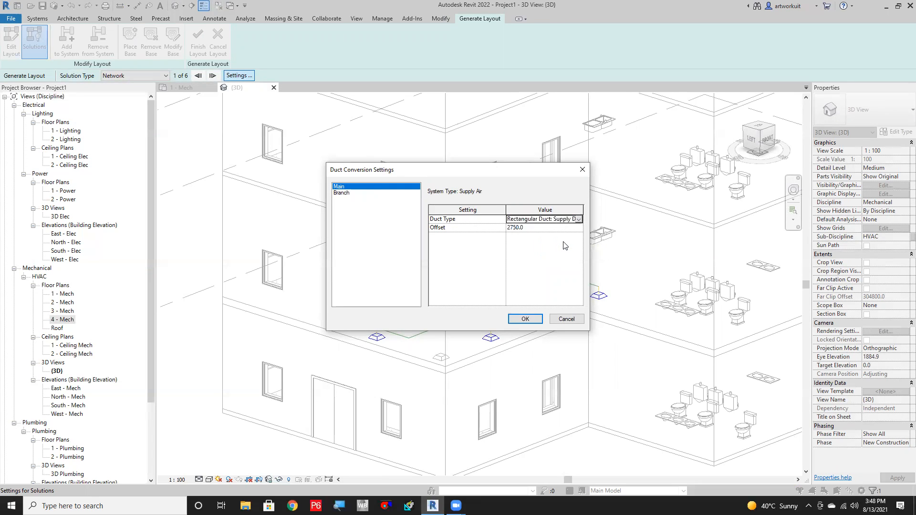
click(538, 229)
text(3)
Set the Branch duct type to Rectangular Duct: Supply Duct with a 3000 mm offset and accept the conversion settings.
click(335, 193)
click(574, 220)
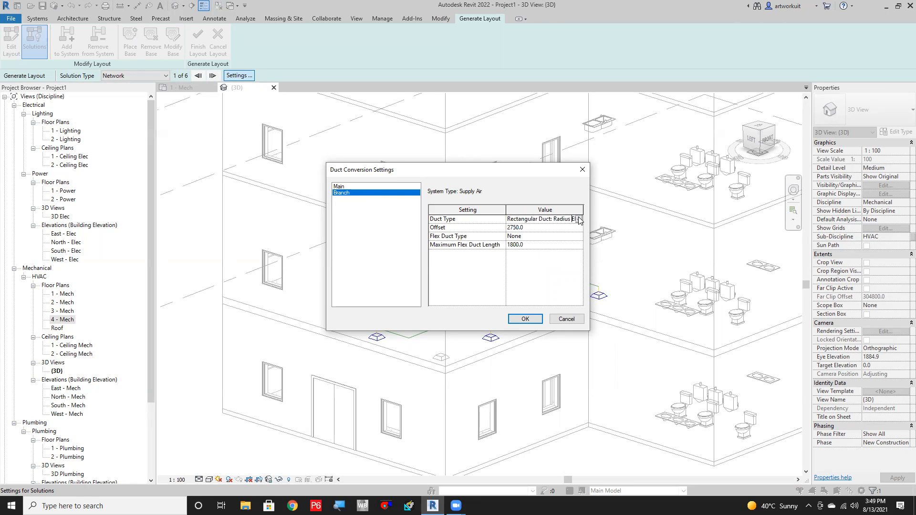
click(578, 219)
scroll(561, 250, down, 2)
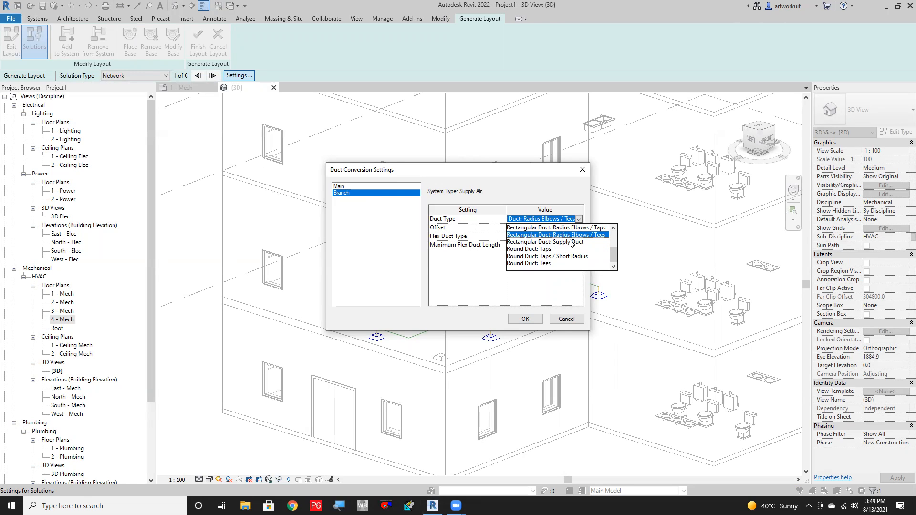
scroll(575, 246, up, 1)
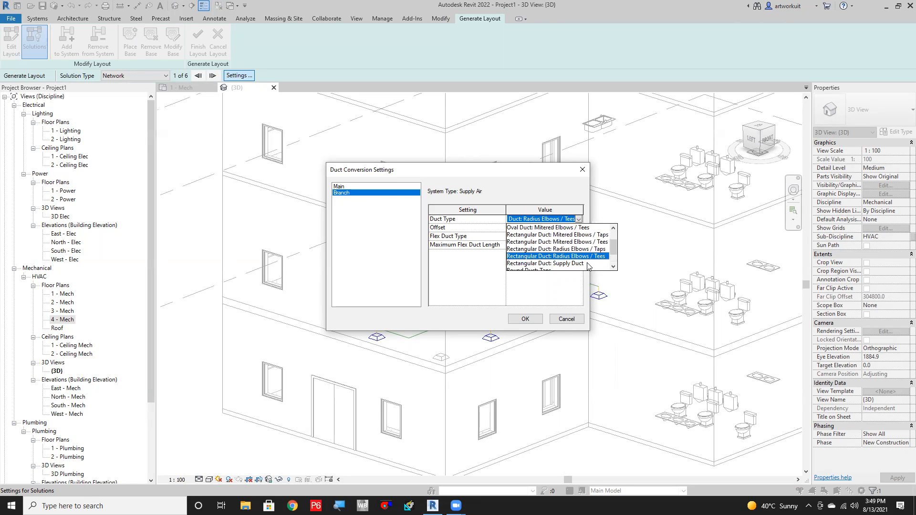
click(563, 263)
click(542, 227)
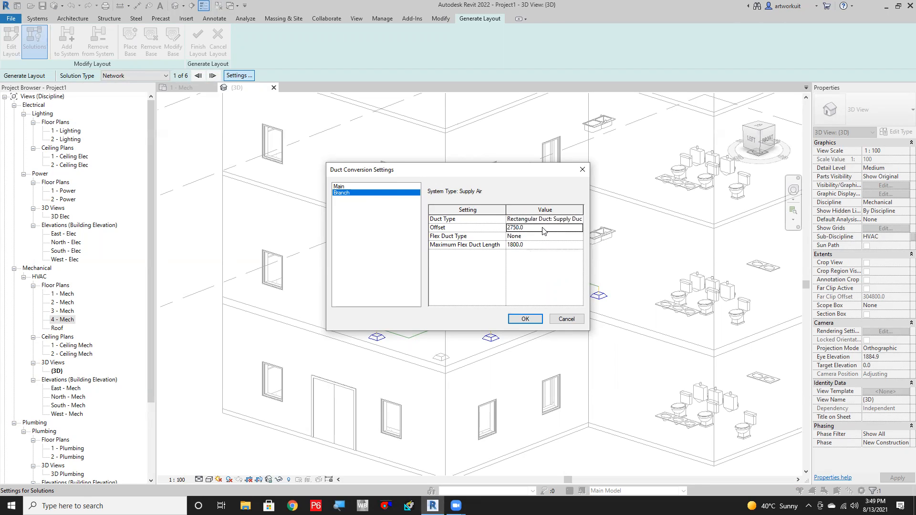
double_click(542, 228)
text(300)
click(537, 237)
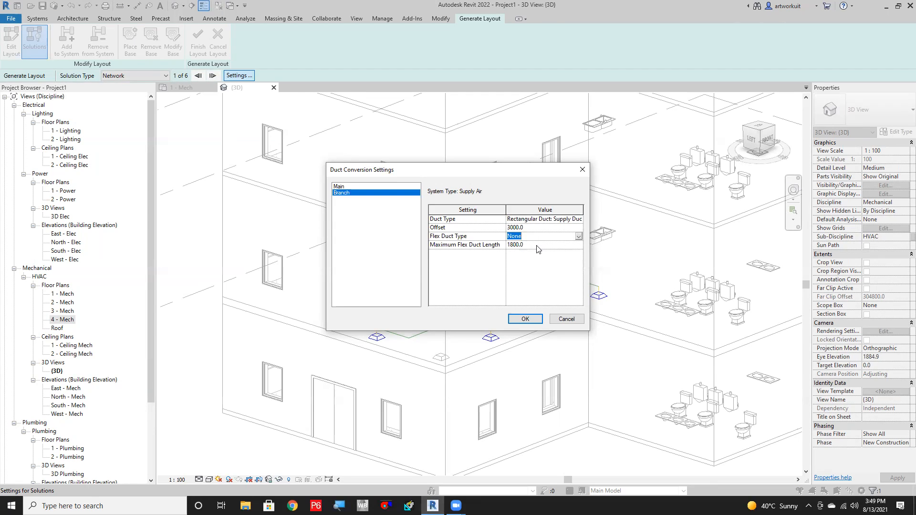
click(524, 319)
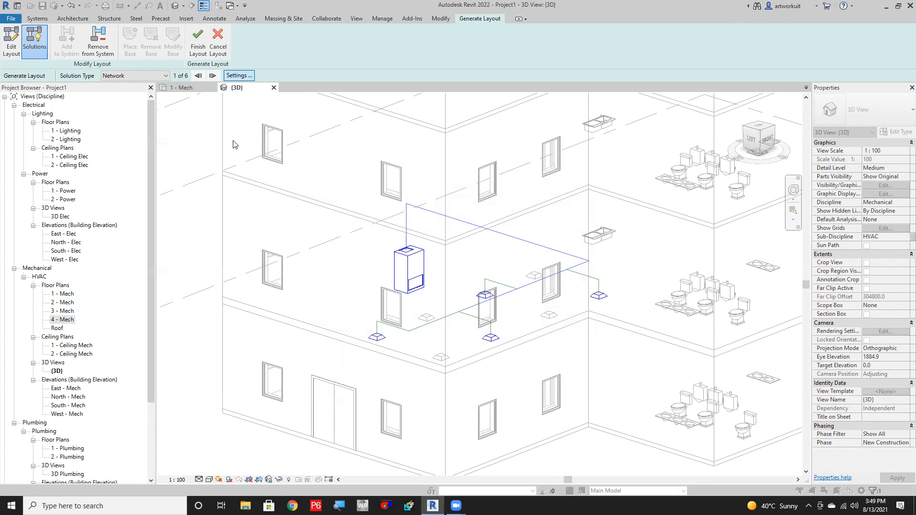
Compare the Network layout solutions and finish the duct layout with solution 1 of 6.
click(213, 77)
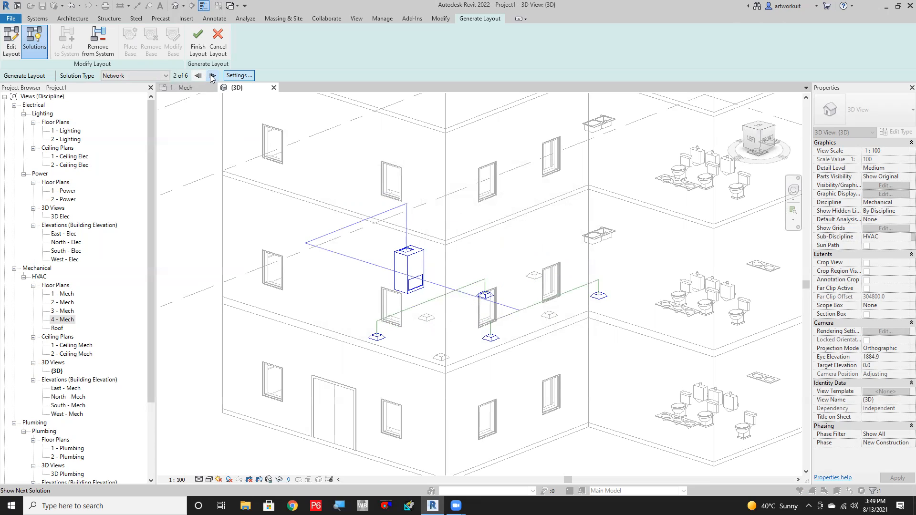
click(212, 76)
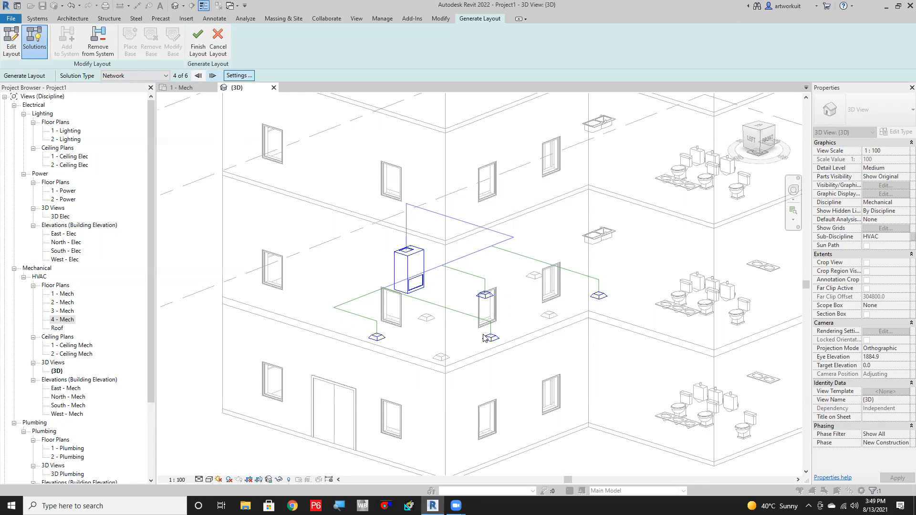
click(213, 76)
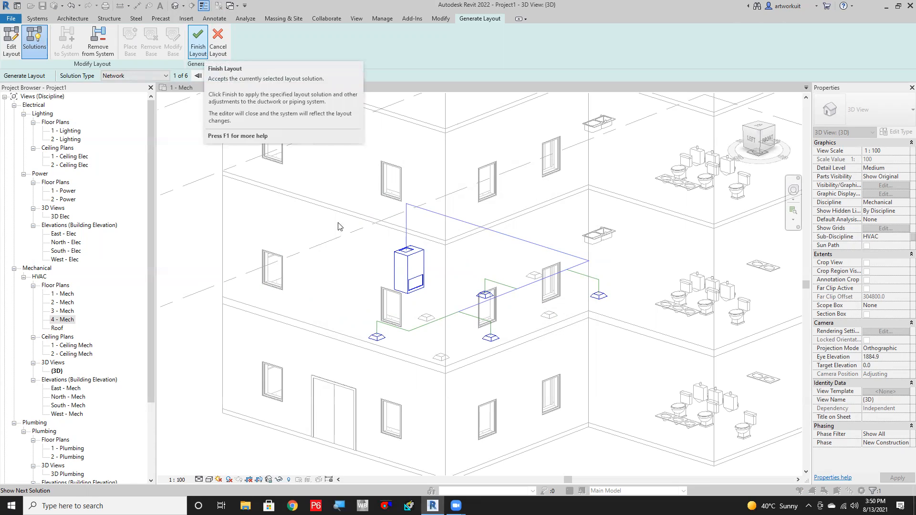
click(204, 47)
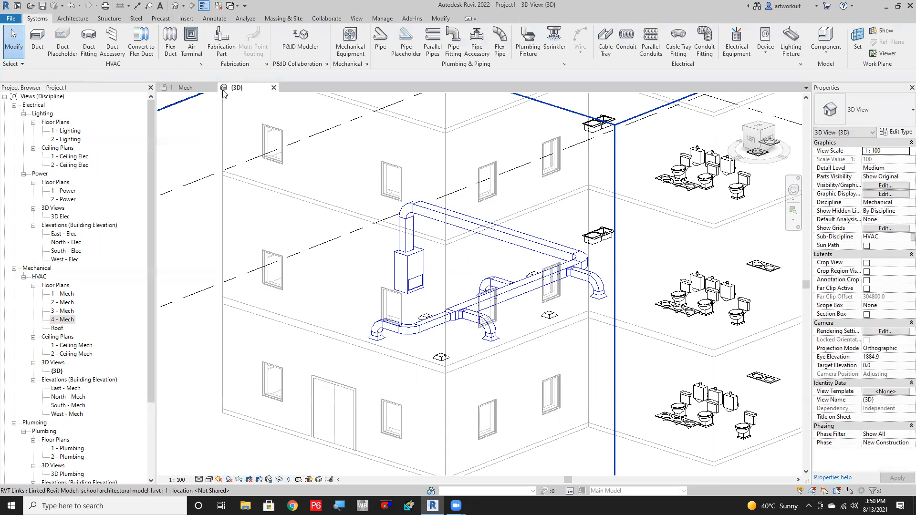
Examine the generated ductwork on the 1 - Mech floor plan, including the elbow at the mechanical equipment.
click(184, 88)
scroll(292, 260, up, 5)
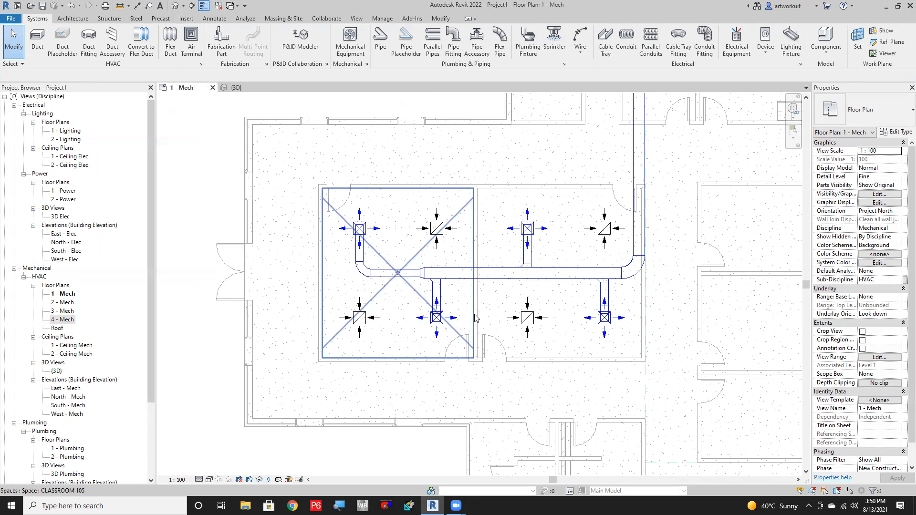
scroll(508, 306, down, 2)
scroll(508, 305, down, 2)
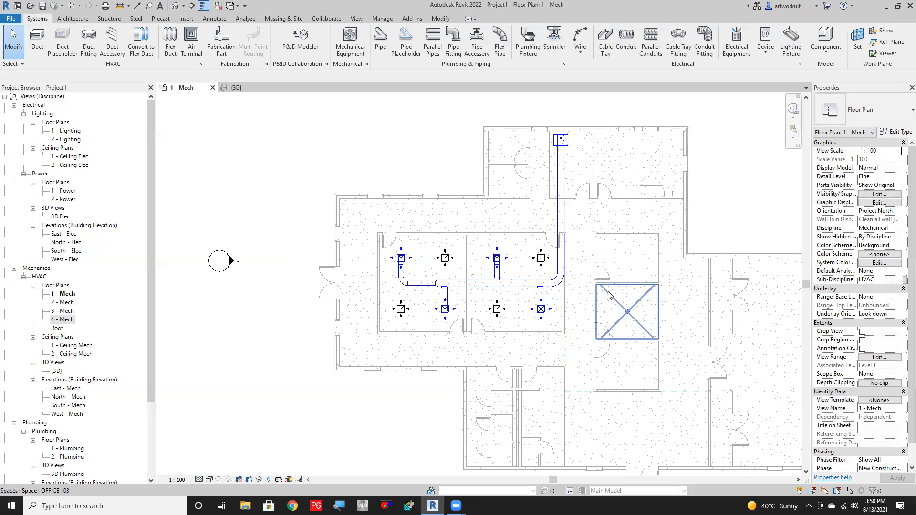
scroll(602, 288, up, 2)
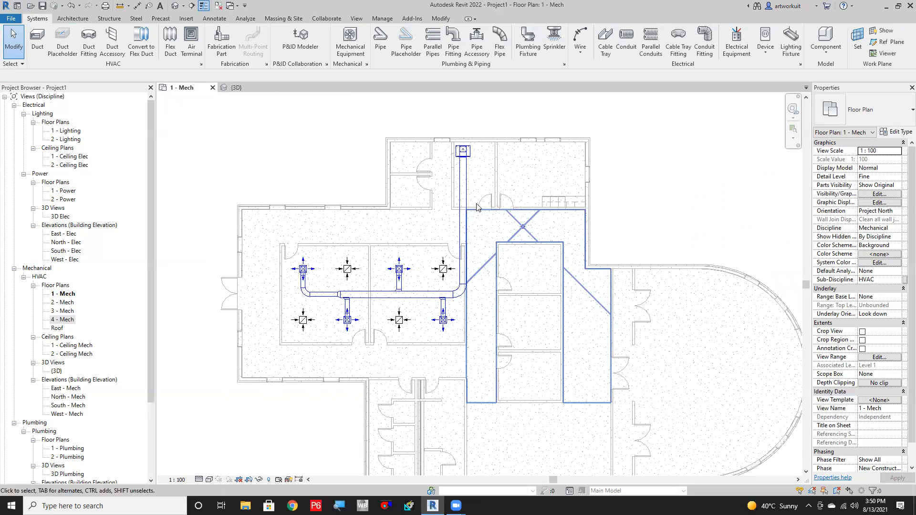
click(465, 158)
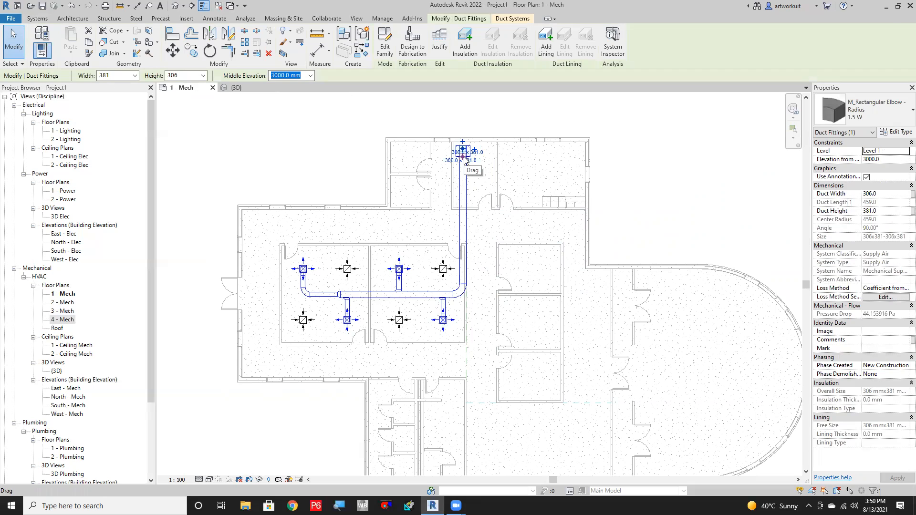
key(Escape)
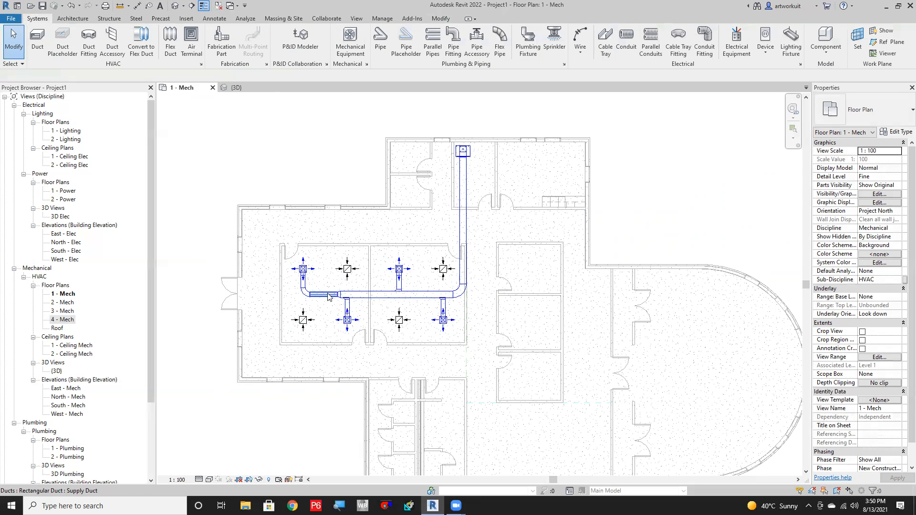
key(Tab)
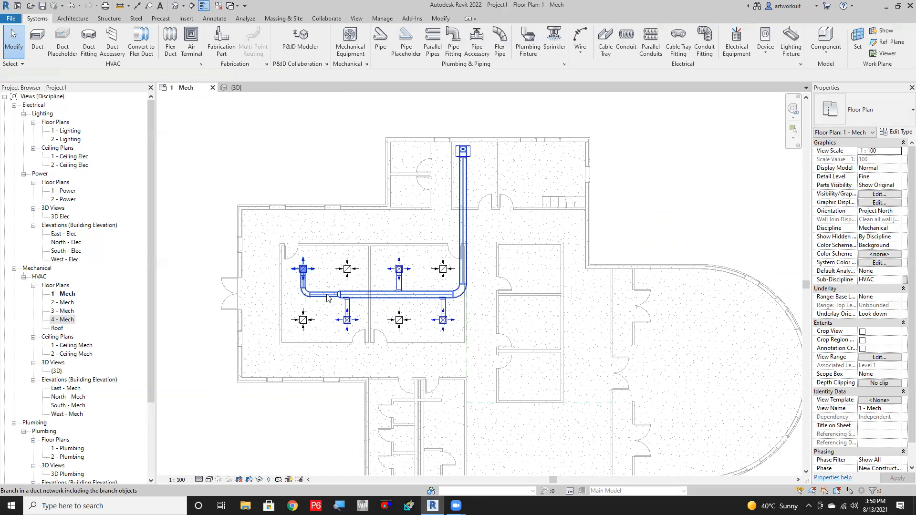
click(327, 298)
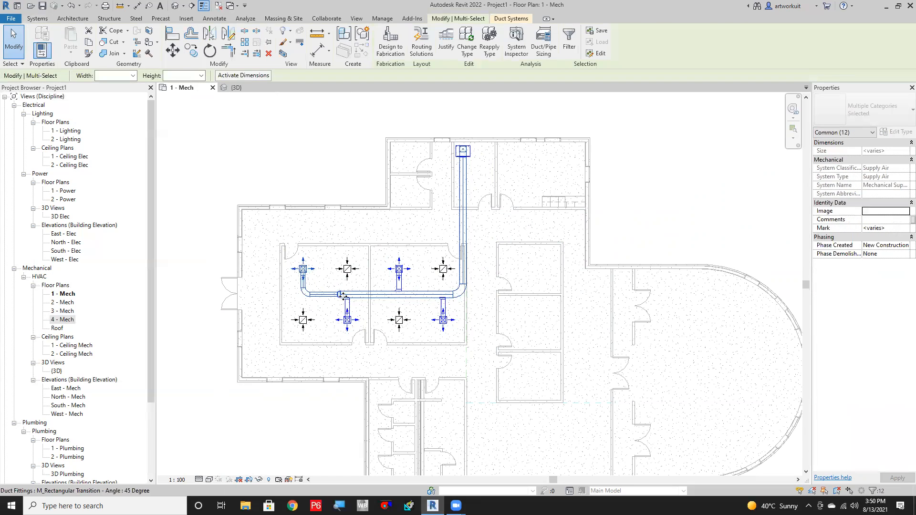
key(Escape)
Select the whole supply duct network, filter out the Air Terminals category, and delete the remaining ducts and duct fittings.
key(Tab)
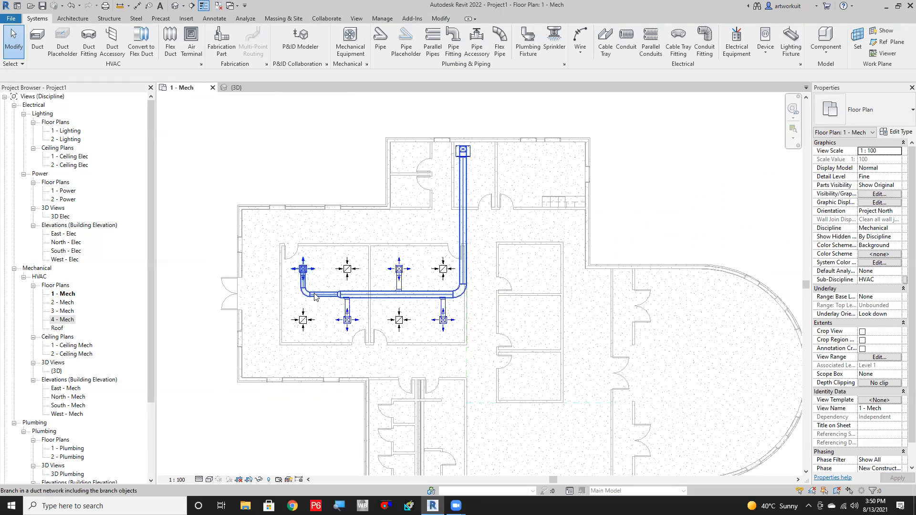
key(Tab)
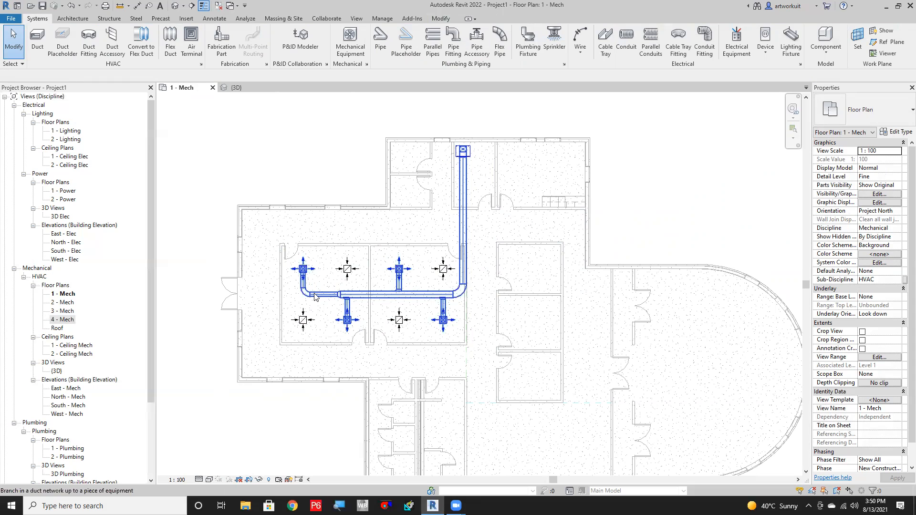
click(315, 297)
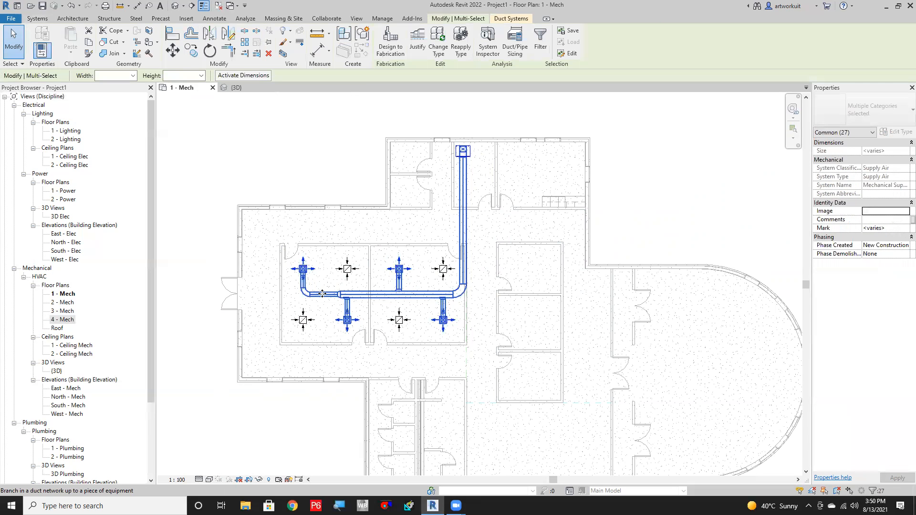
click(541, 50)
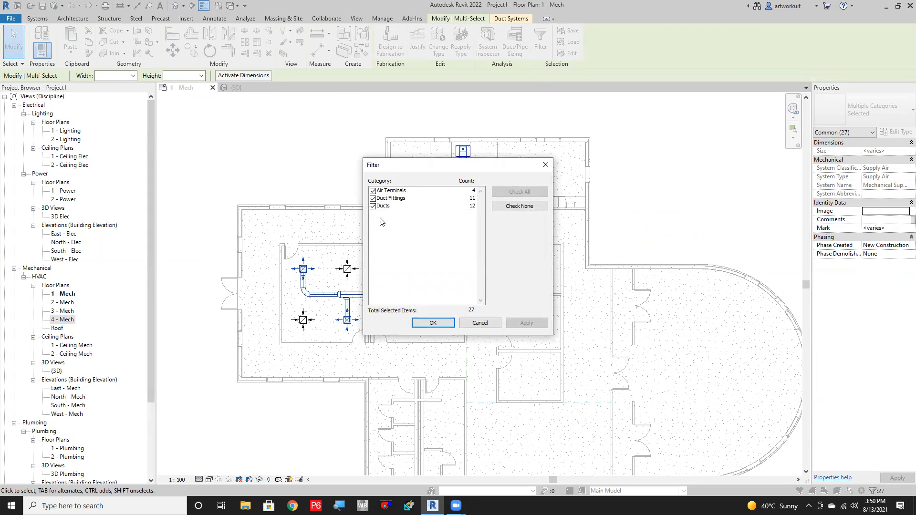
click(373, 191)
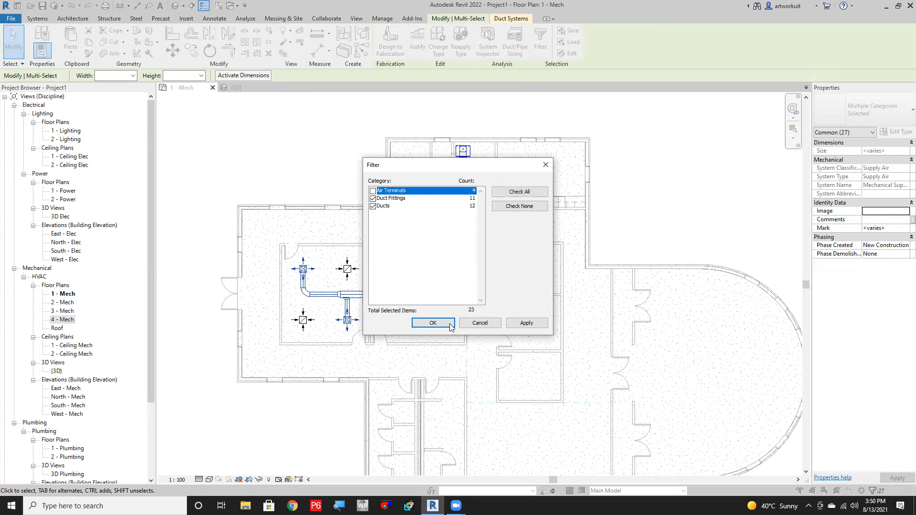
click(527, 324)
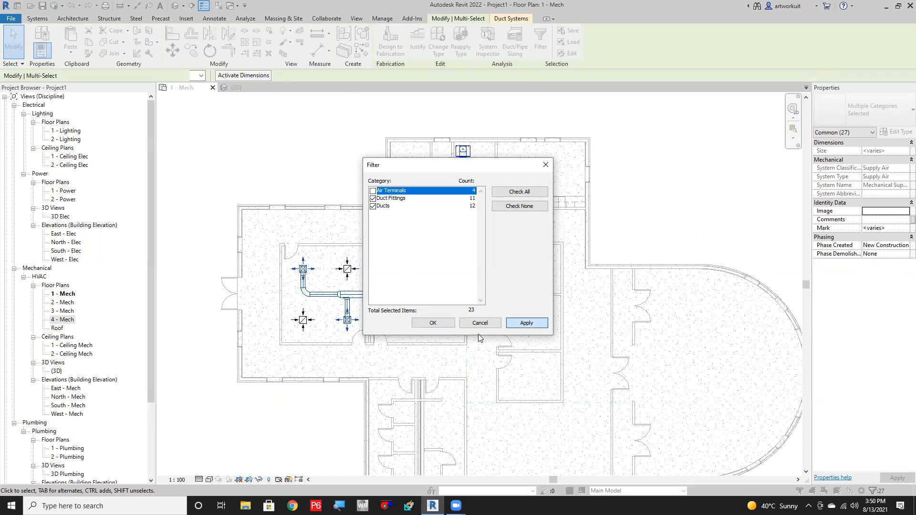
click(431, 323)
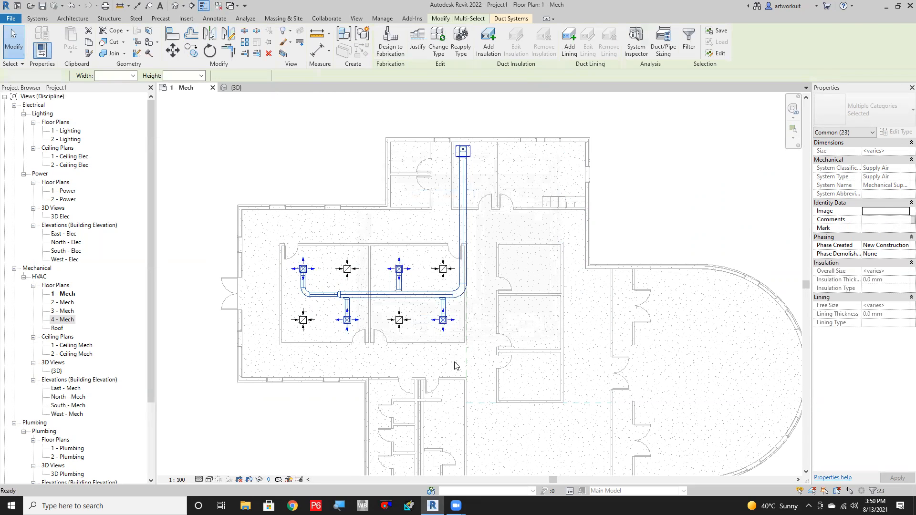
key(Delete)
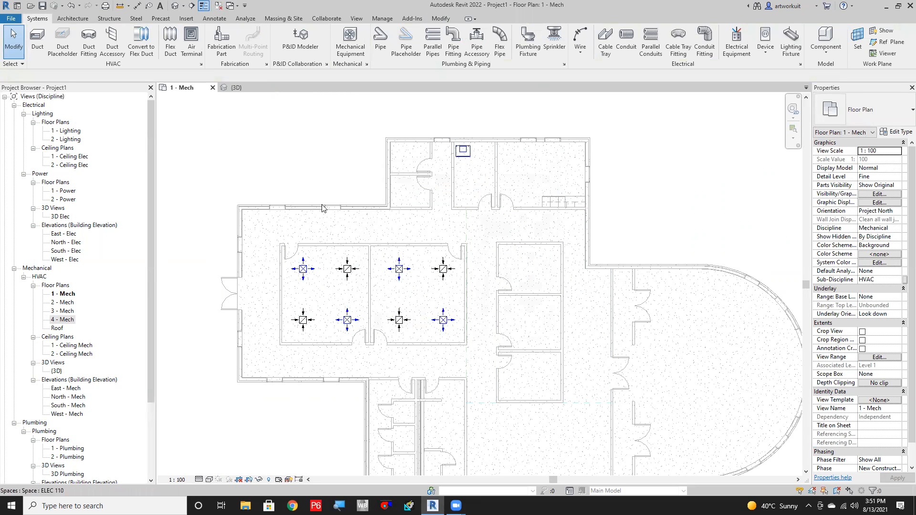
Delete the mechanical equipment in the electrical room and the Supply Air duct system linking the classroom supply diffusers.
click(466, 154)
key(Delete)
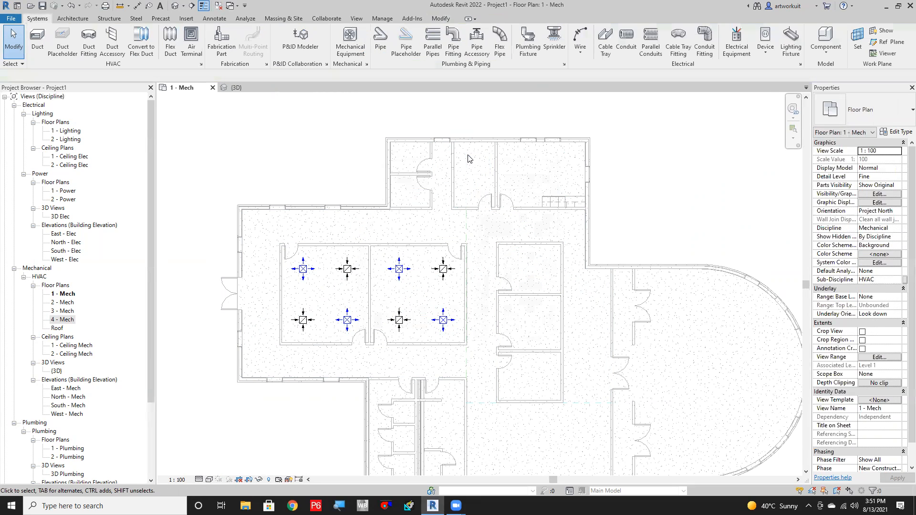
key(Tab)
click(347, 327)
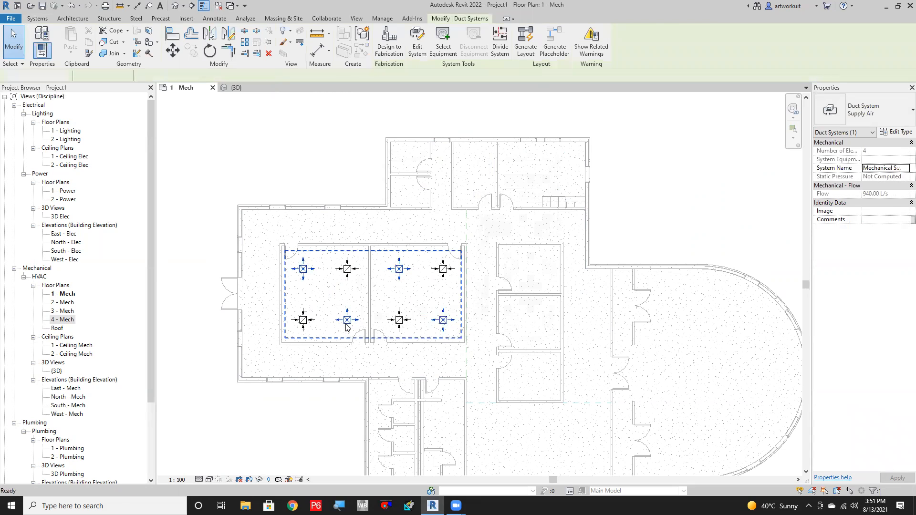
key(Escape)
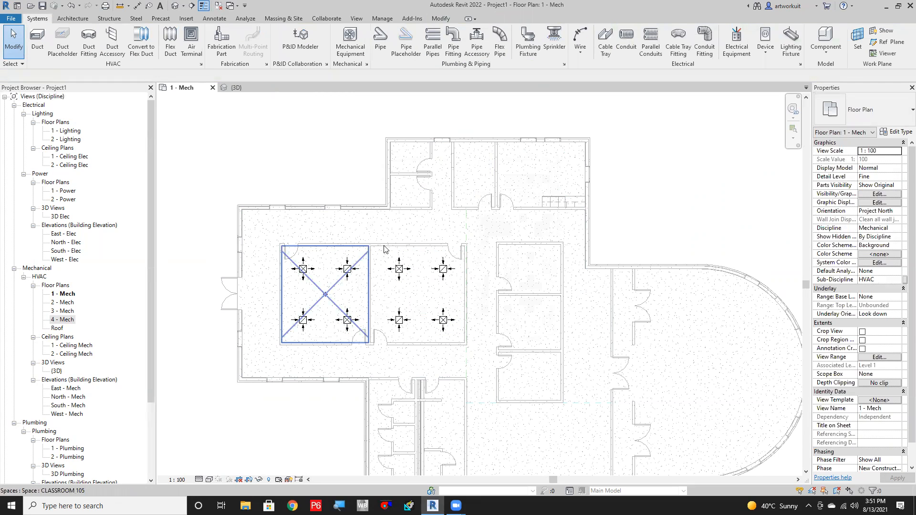
Start placing mechanical equipment on the 1 - Mech plan and look through the available equipment types.
scroll(355, 366, down, 1)
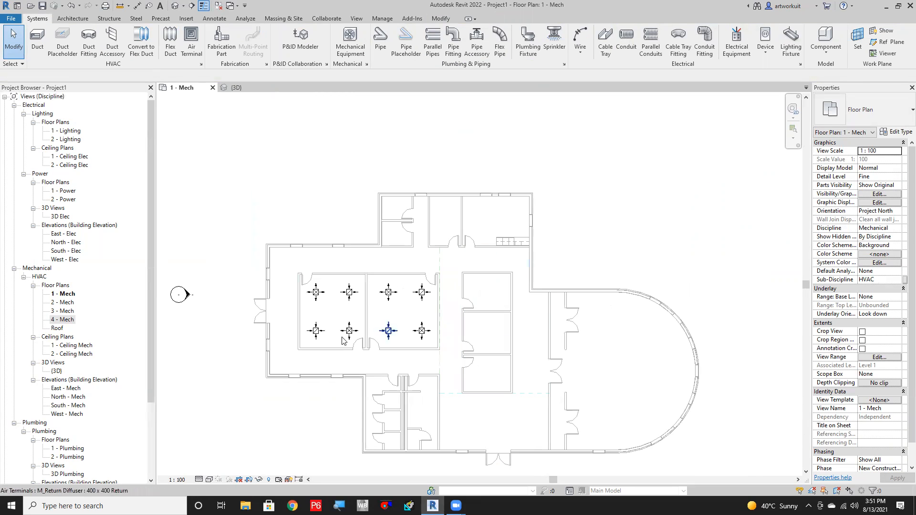
middle_drag(308, 235, 279, 185)
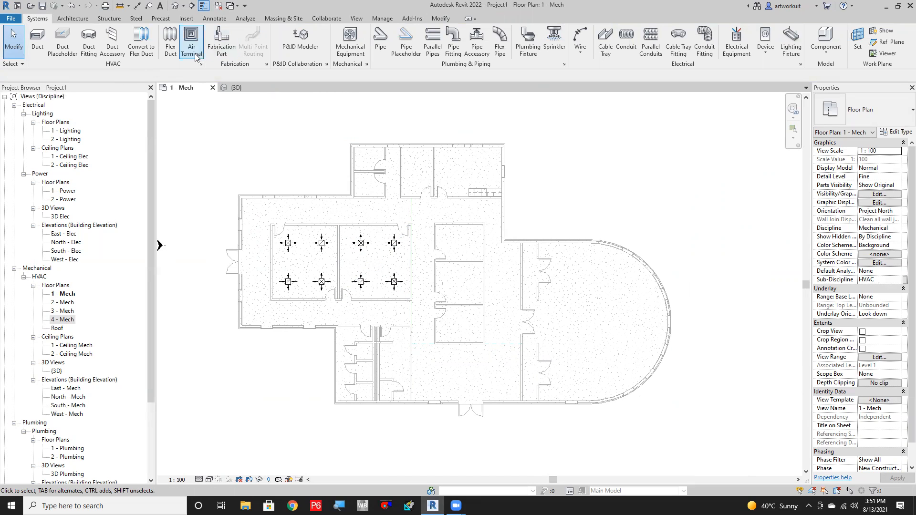
click(350, 38)
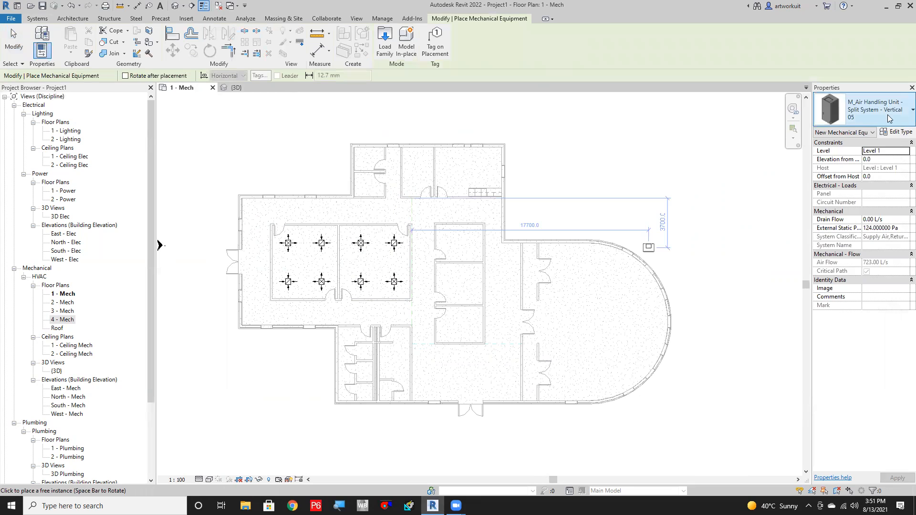
click(891, 120)
scroll(854, 267, down, 10)
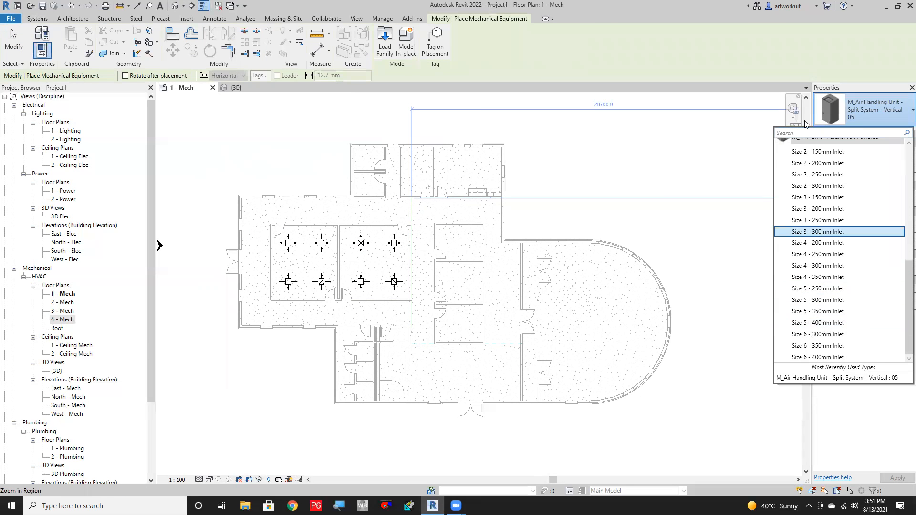
scroll(845, 266, up, 5)
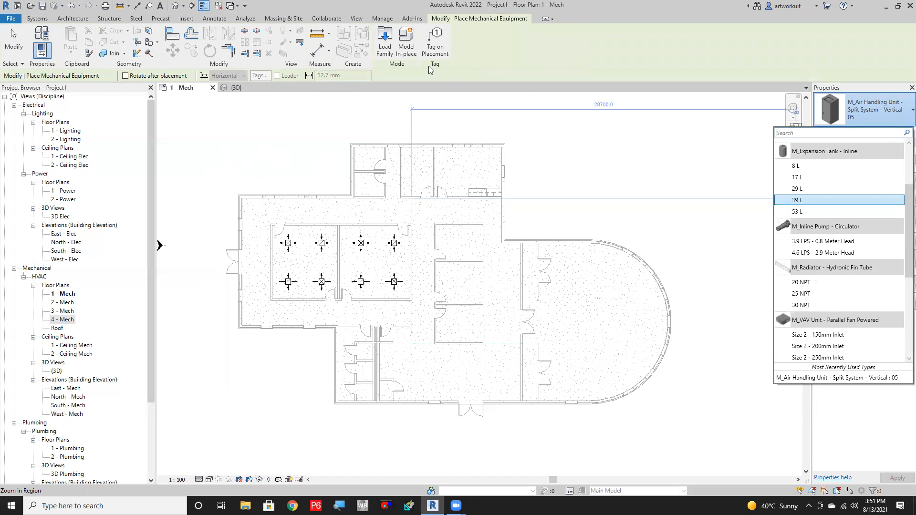
click(384, 43)
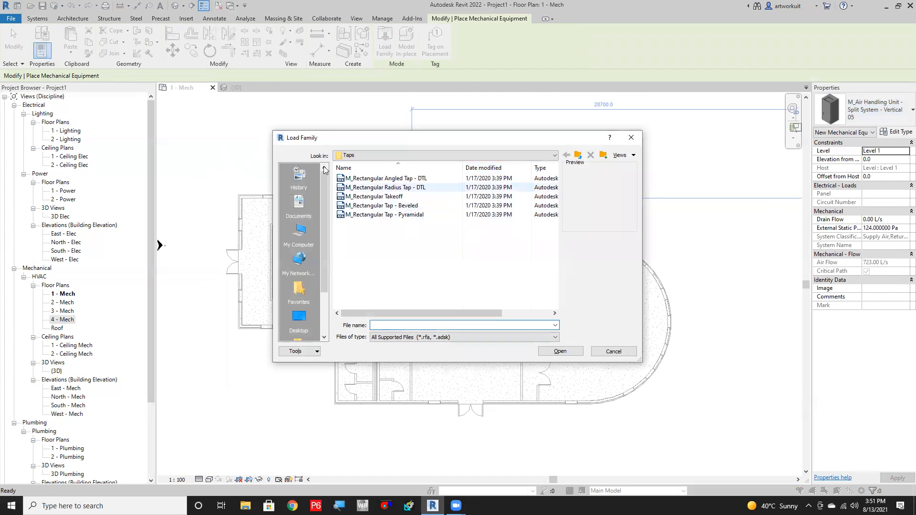
scroll(305, 310, down, 2)
click(302, 325)
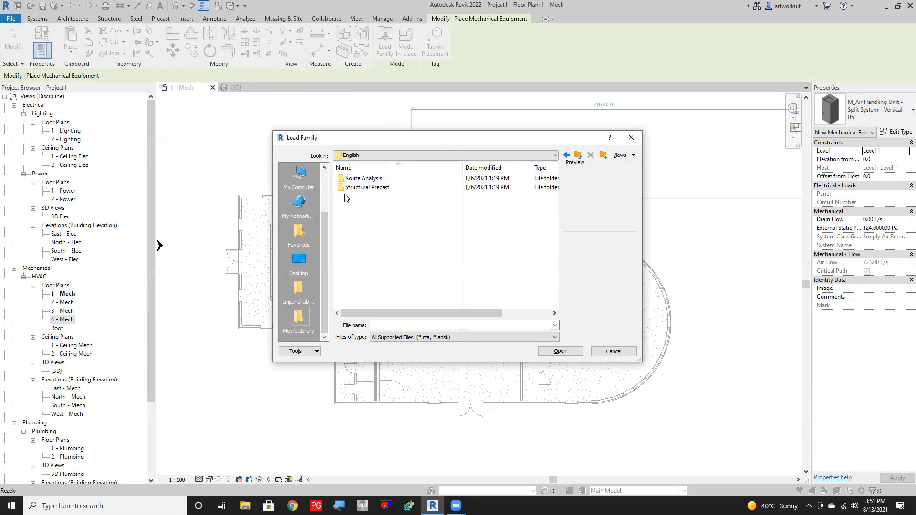
click(555, 155)
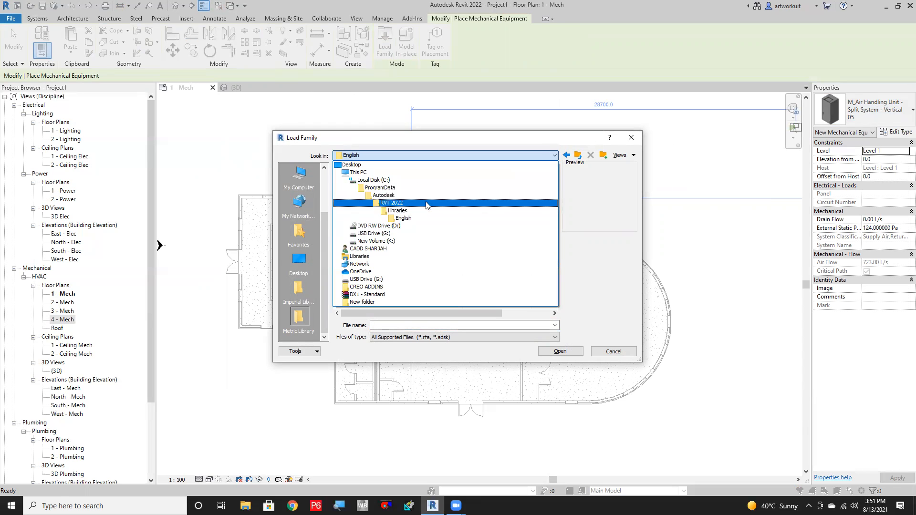
click(630, 138)
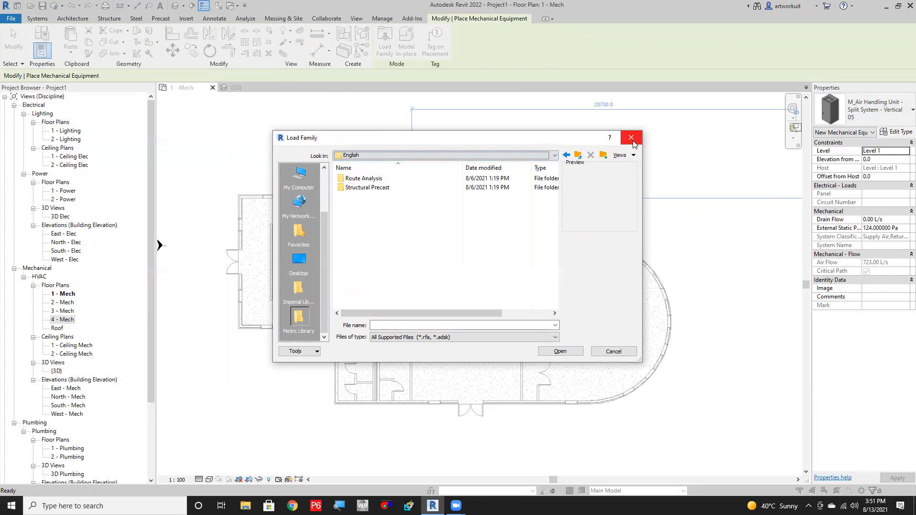
click(630, 138)
Switch to File Explorer and inspect the Revit 2021 folder under C:\Program Files\Autodesk.
click(887, 6)
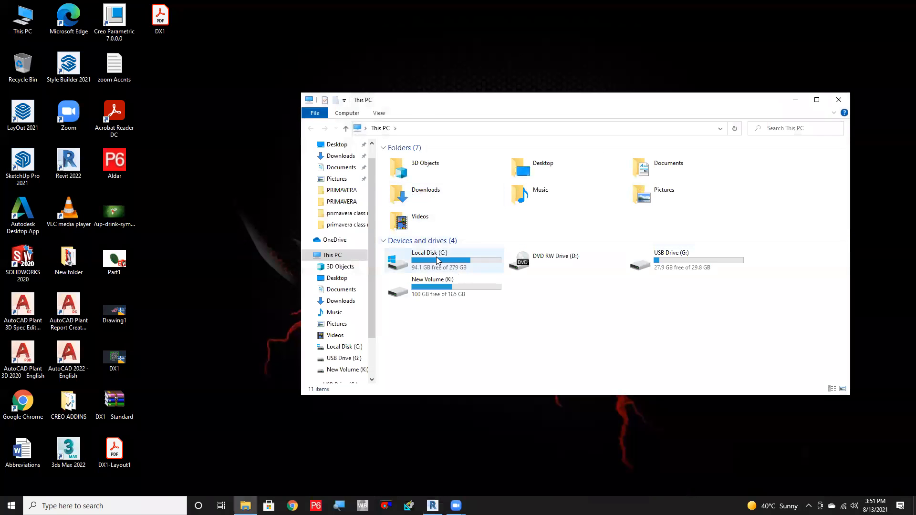
double_click(436, 258)
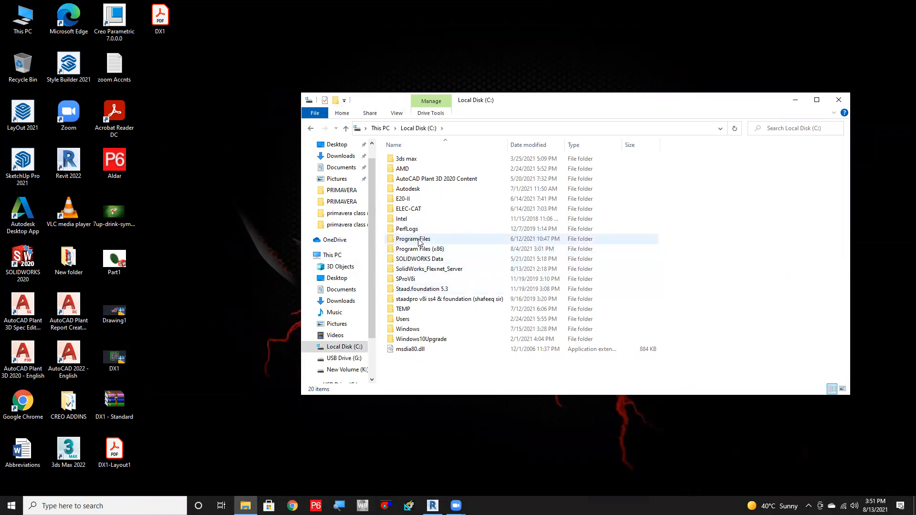
double_click(419, 240)
double_click(419, 188)
scroll(419, 201, down, 2)
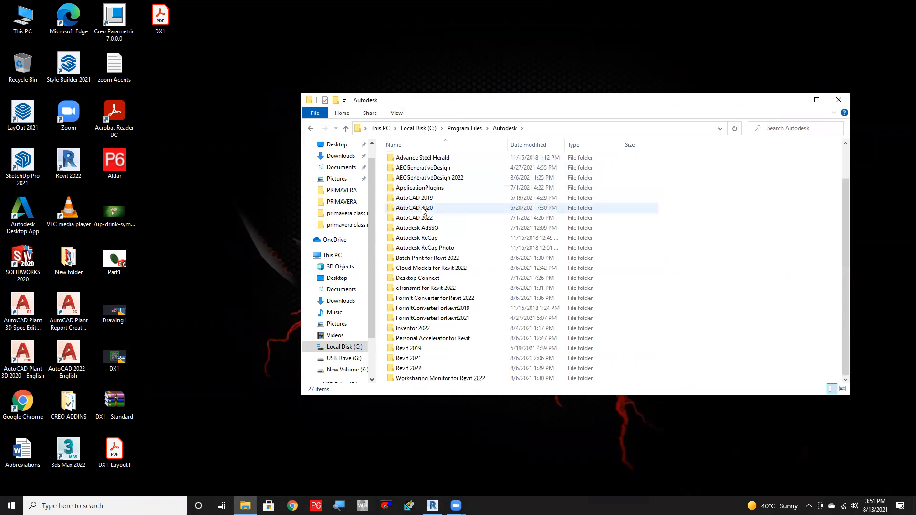
double_click(426, 358)
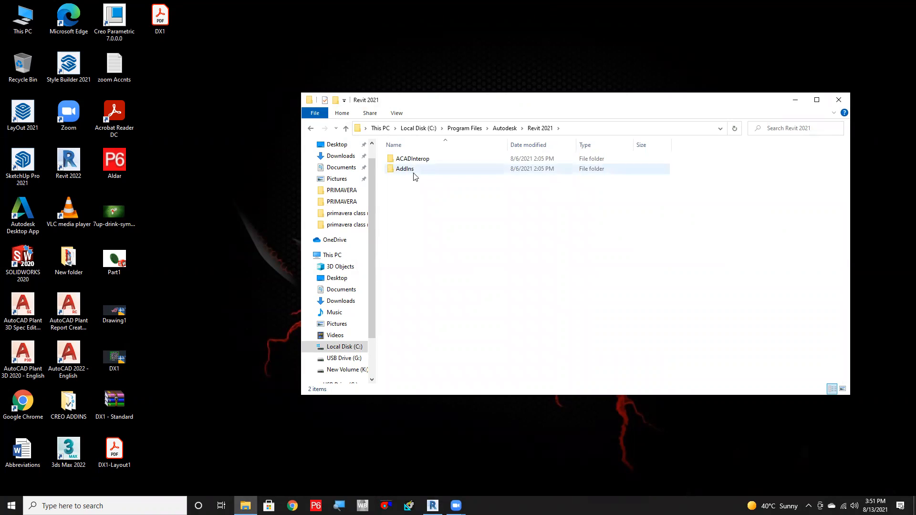
click(311, 128)
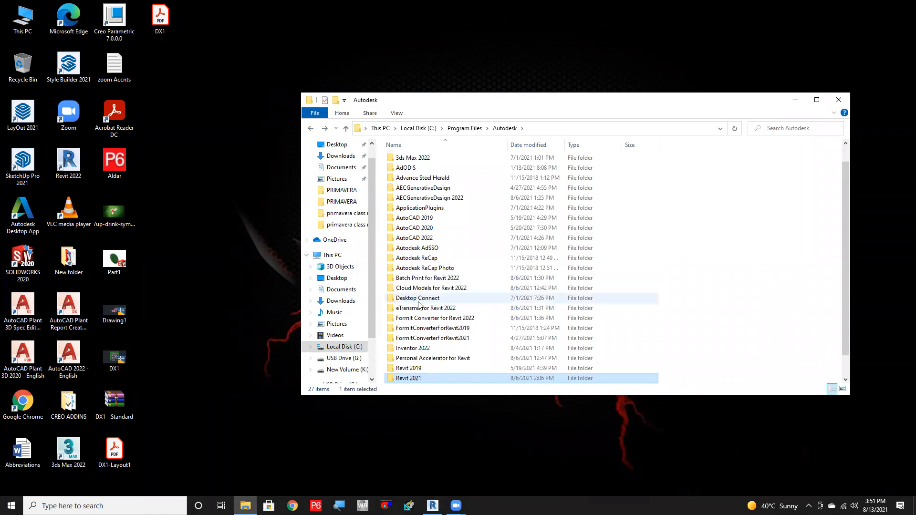
Examine the contents of the Revit 2022 program folder, including its Samples subfolder.
scroll(428, 329, down, 1)
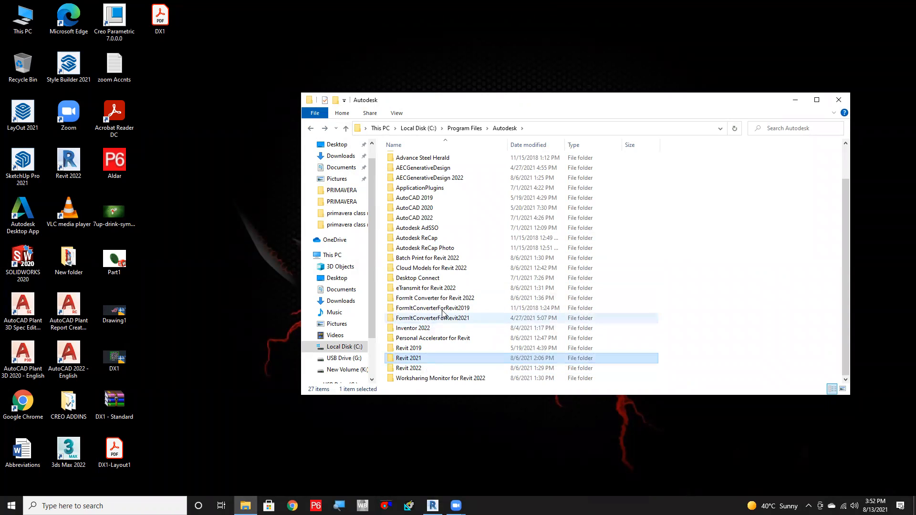
scroll(438, 296, up, 2)
scroll(434, 262, down, 2)
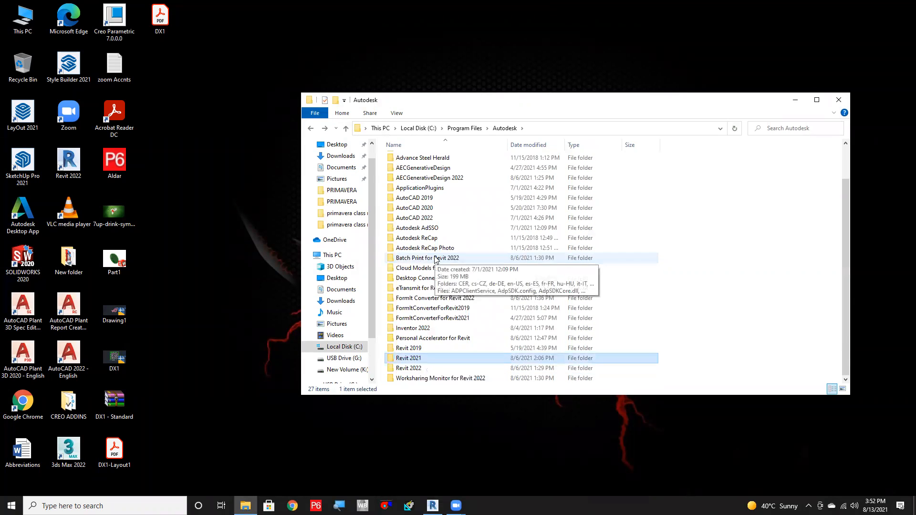
click(428, 368)
double_click(428, 369)
scroll(428, 313, down, 10)
scroll(428, 313, up, 6)
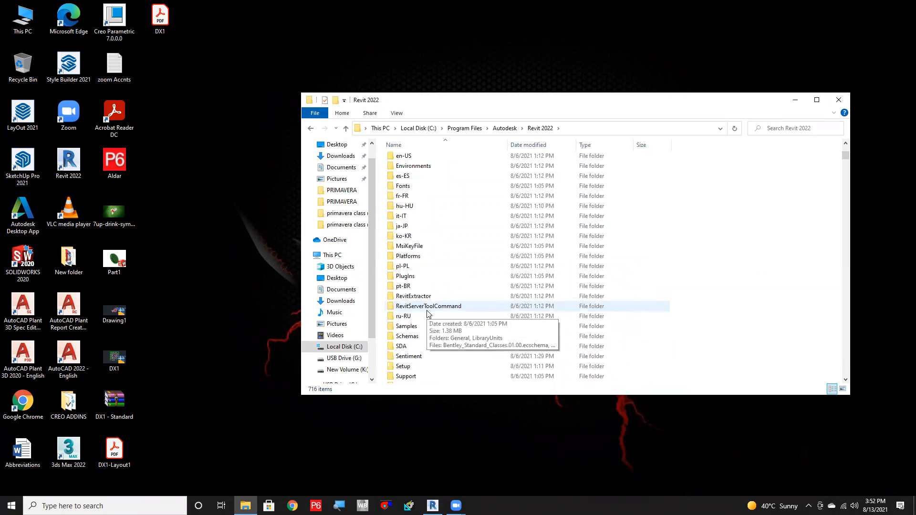
double_click(428, 329)
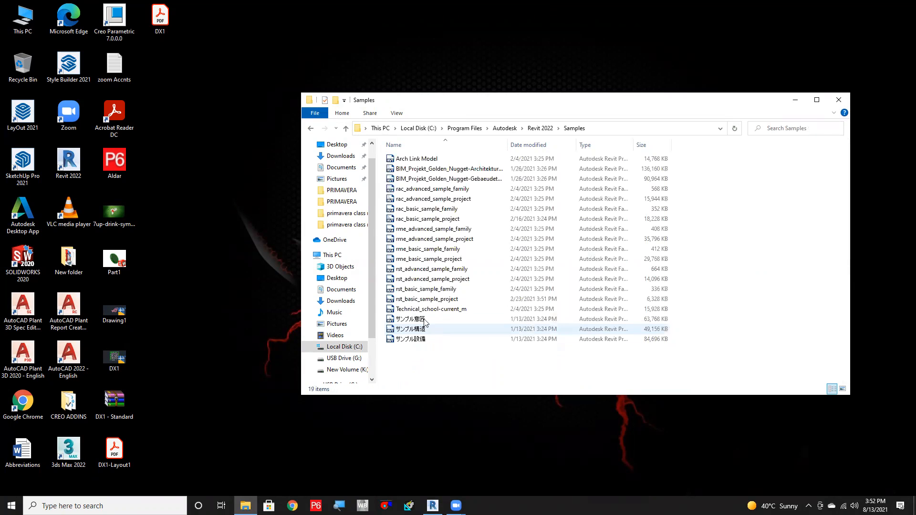
click(311, 129)
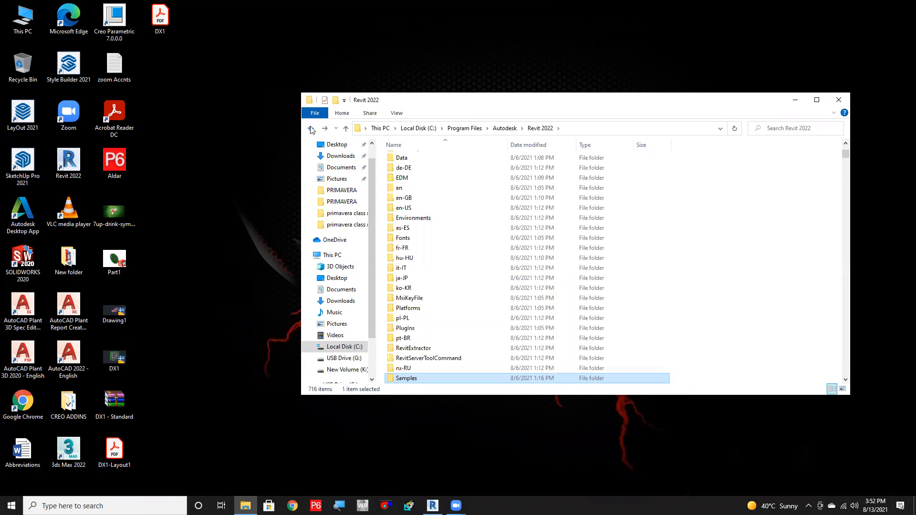
scroll(441, 318, down, 7)
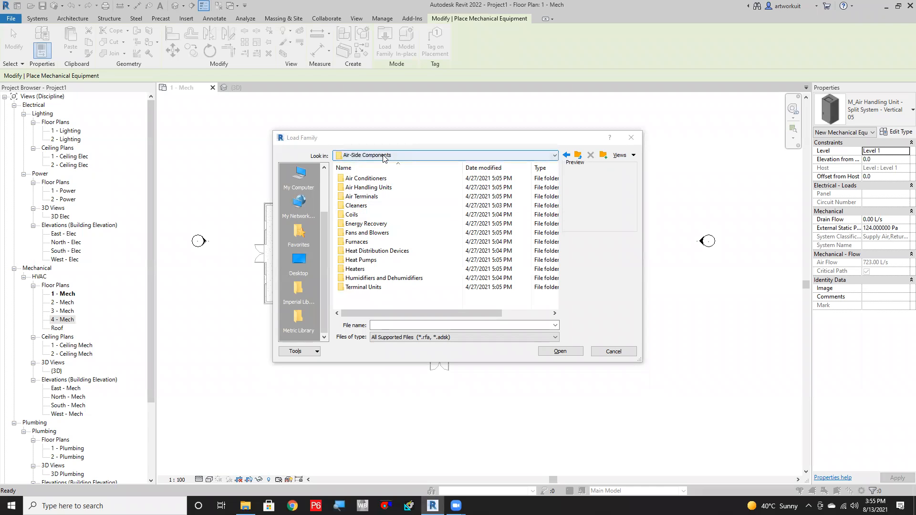
Load the M_Fan Coil Unit - Ceiling Ducted - CHW family from the Terminal Units folder of Air-Side Components.
click(361, 287)
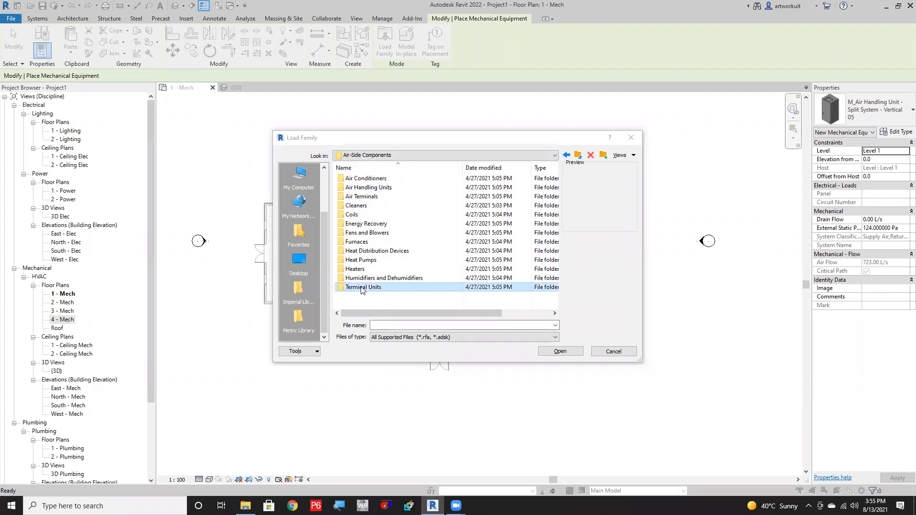
double_click(362, 288)
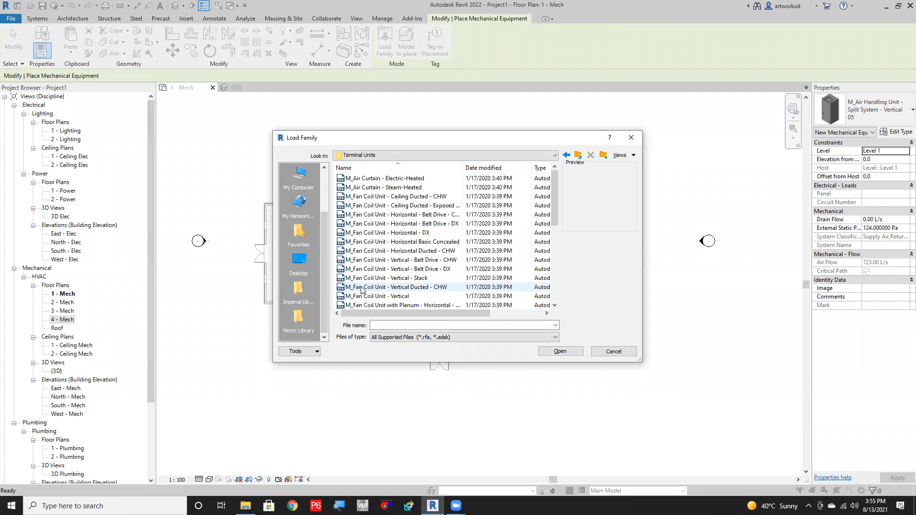
click(376, 197)
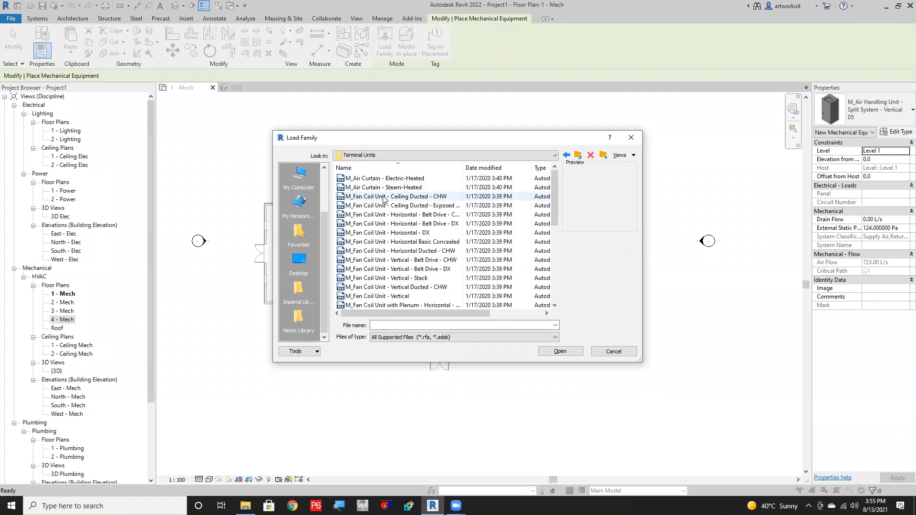
click(561, 353)
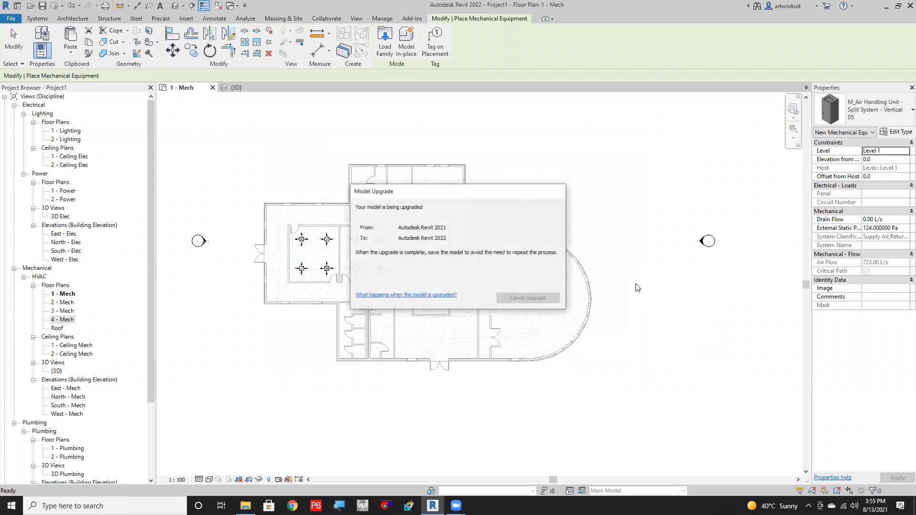
Choose the 564 LPS type of M_Fan Coil Unit - Ceiling Ducted - CHW for placement.
click(873, 109)
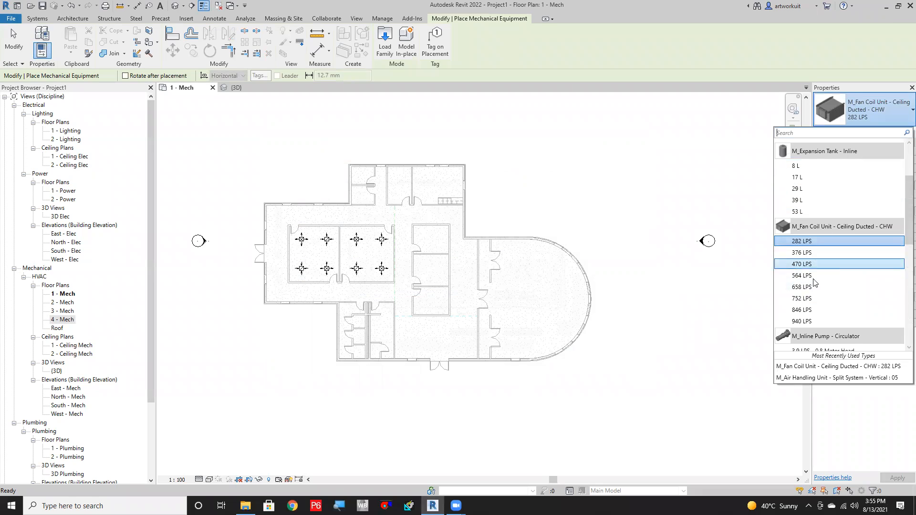
scroll(818, 293, down, 2)
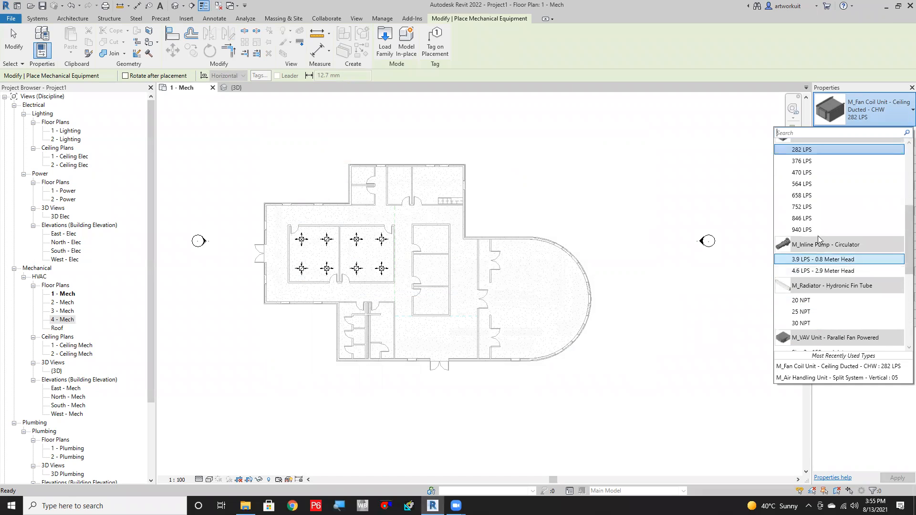
scroll(816, 282, up, 2)
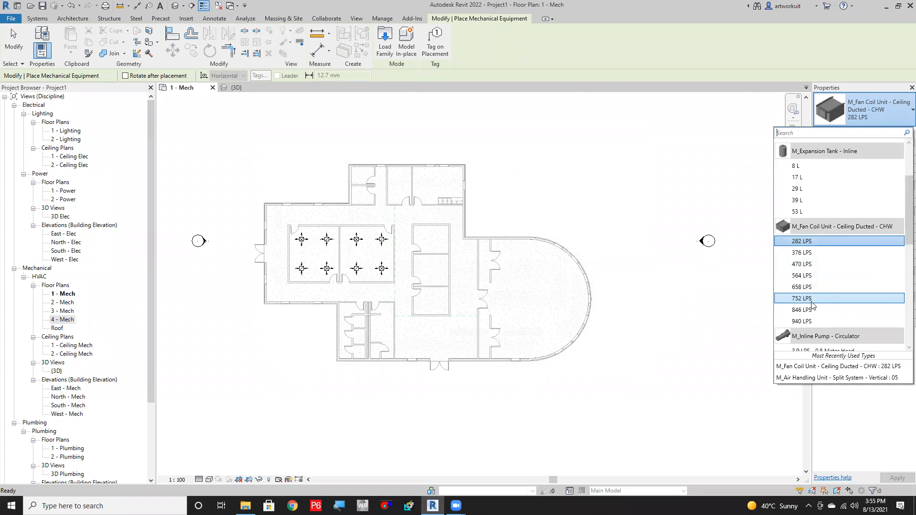
click(803, 276)
Place the fan coil unit over the toilet stalls, about 1700 mm below the corridor wall and 3900 mm from the room's east wall, and select it.
scroll(355, 305, up, 5)
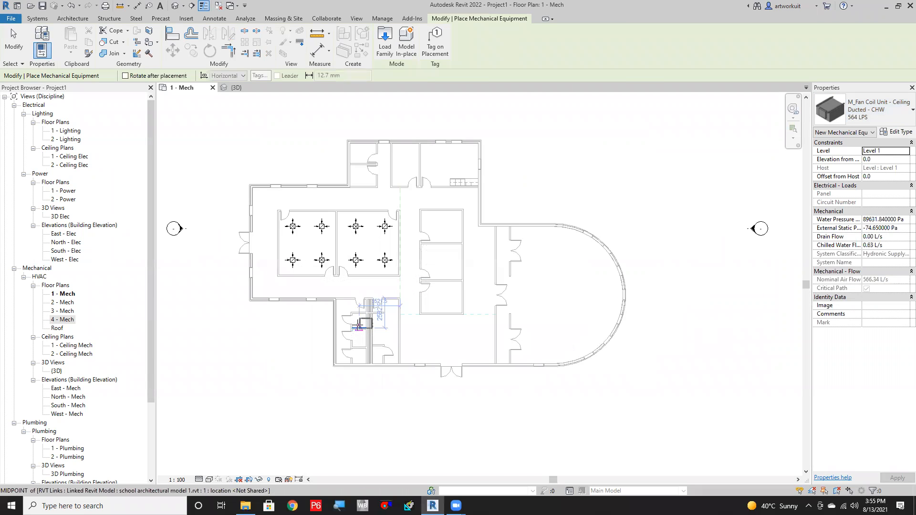
scroll(334, 313, up, 2)
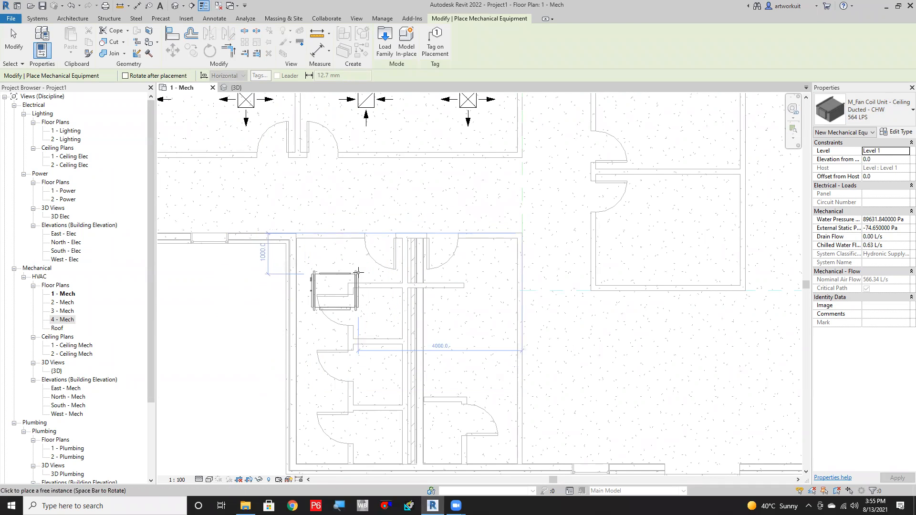
click(360, 300)
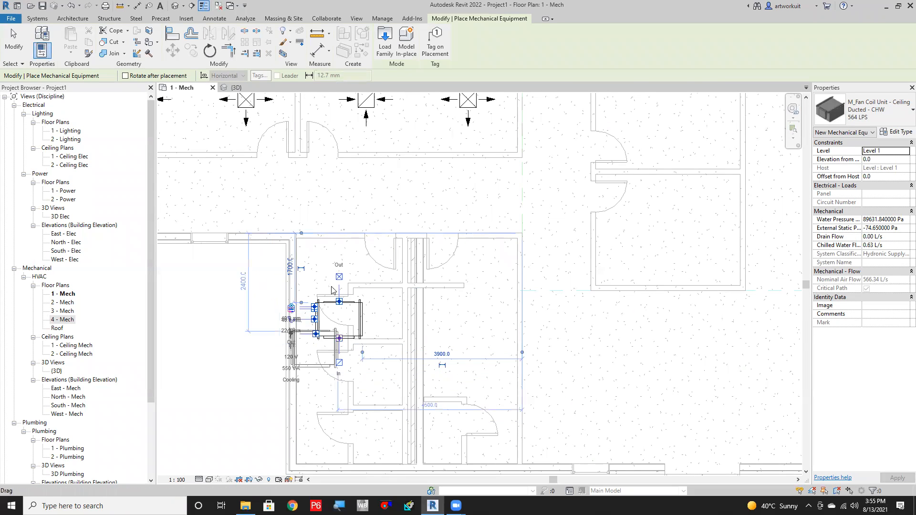
key(Escape)
key(Escape)
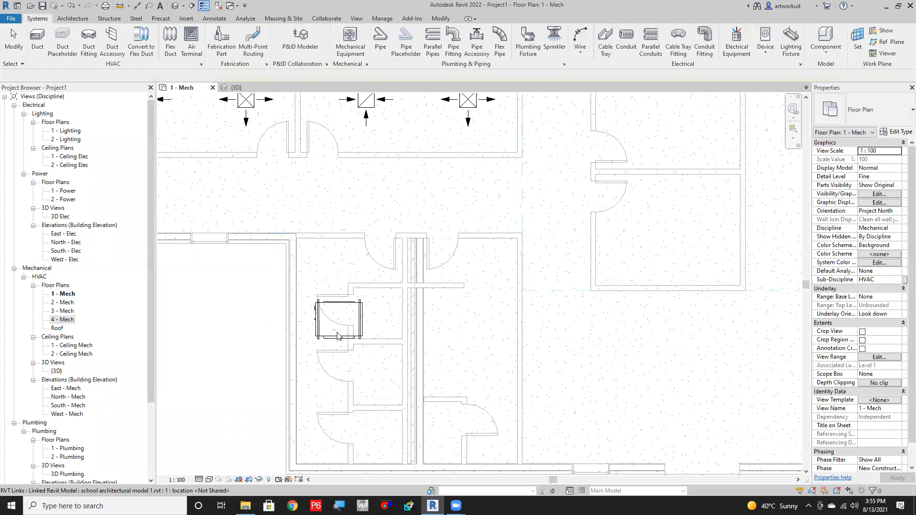
click(345, 309)
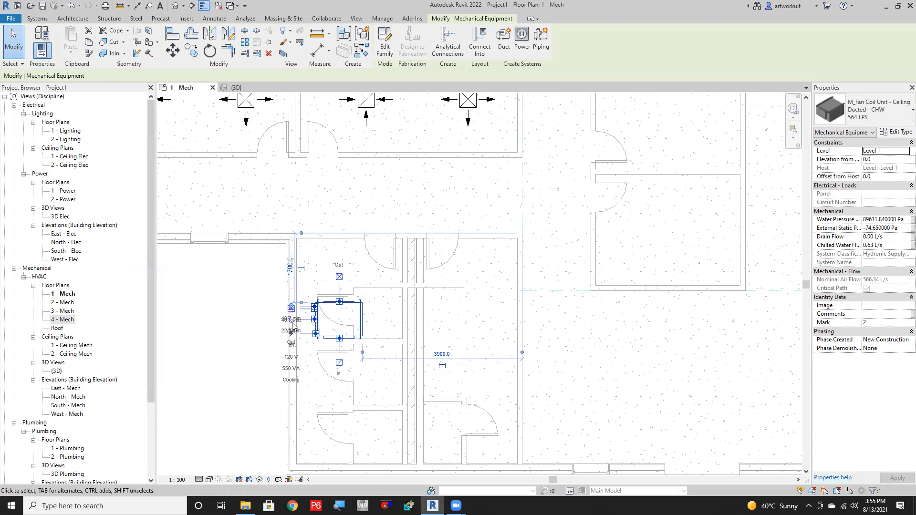
Examine the duct, pipe, drain and power connectors around the fan coil unit up close in the plan.
scroll(305, 327, up, 3)
scroll(324, 323, up, 2)
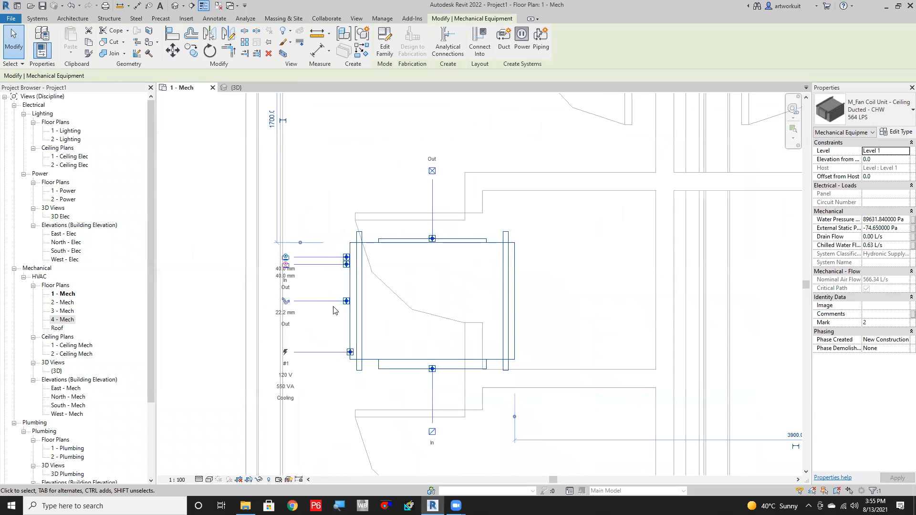
scroll(336, 312, up, 3)
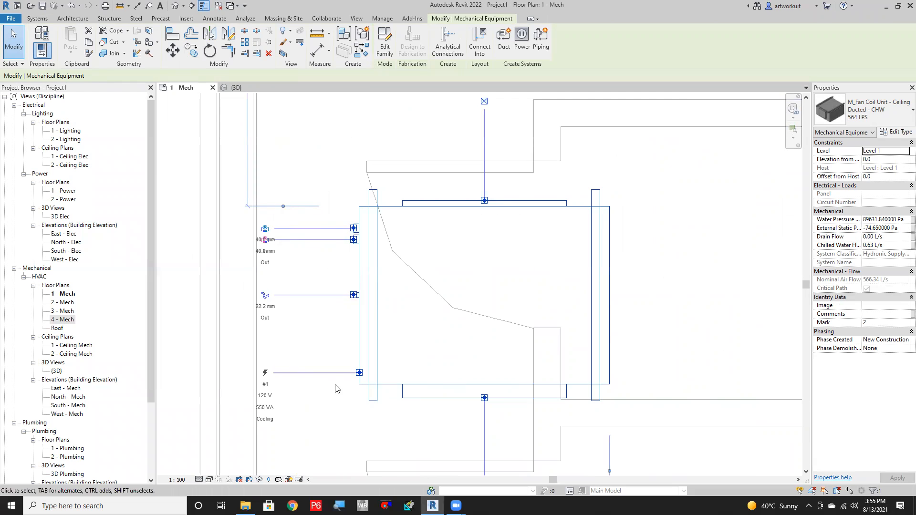
scroll(346, 391, down, 8)
click(427, 377)
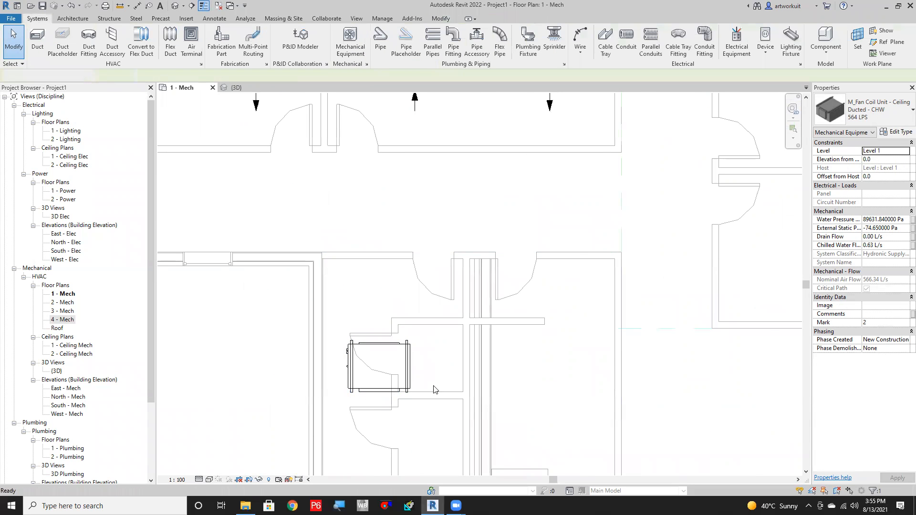
scroll(448, 333, down, 2)
scroll(468, 318, down, 2)
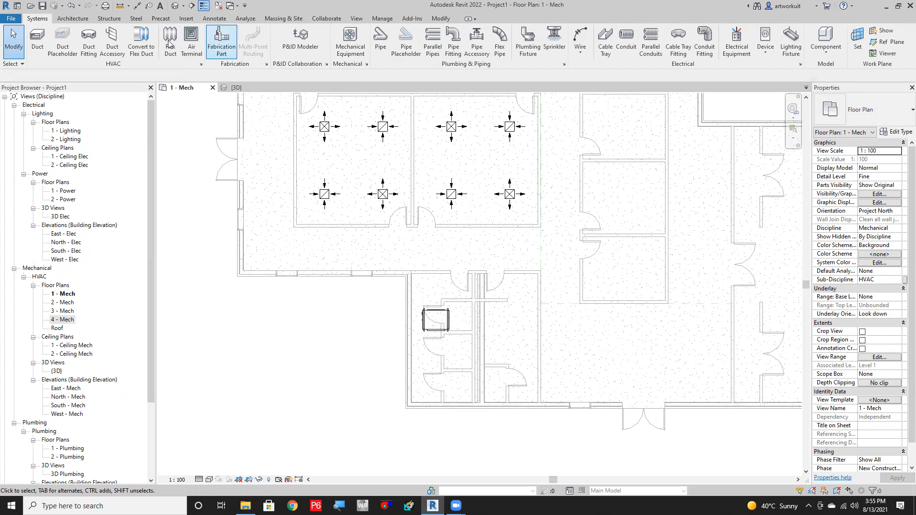
Cut a building section from the corridor down the toilet room's west side, looking east through the fan coil unit, about 2190 mm deep, and open it.
click(191, 6)
click(412, 255)
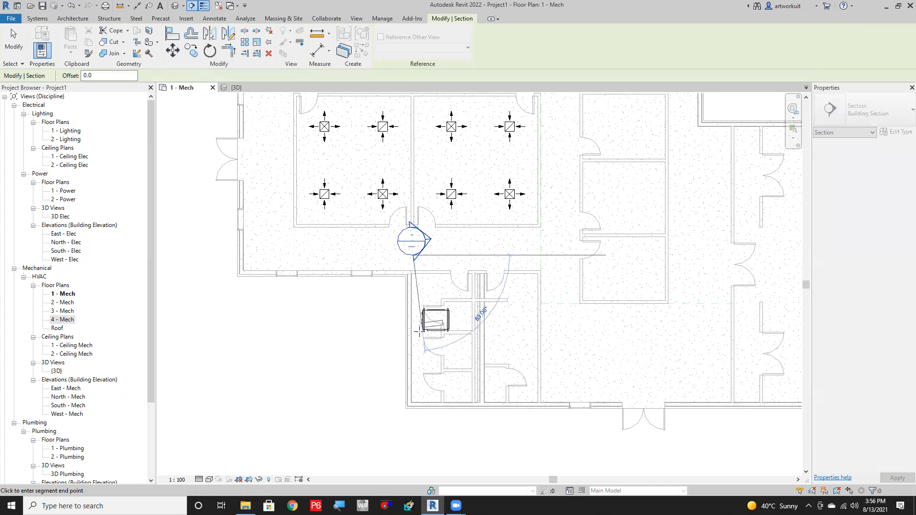
click(411, 368)
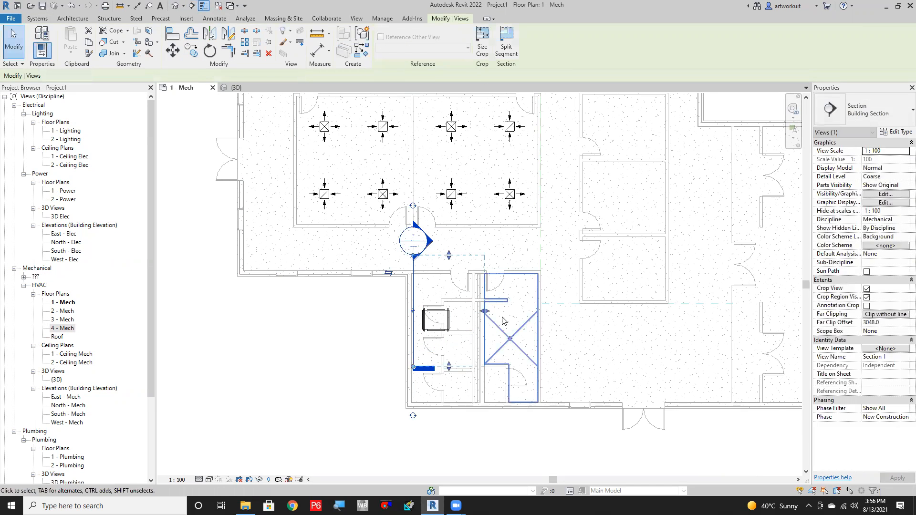
key(Escape)
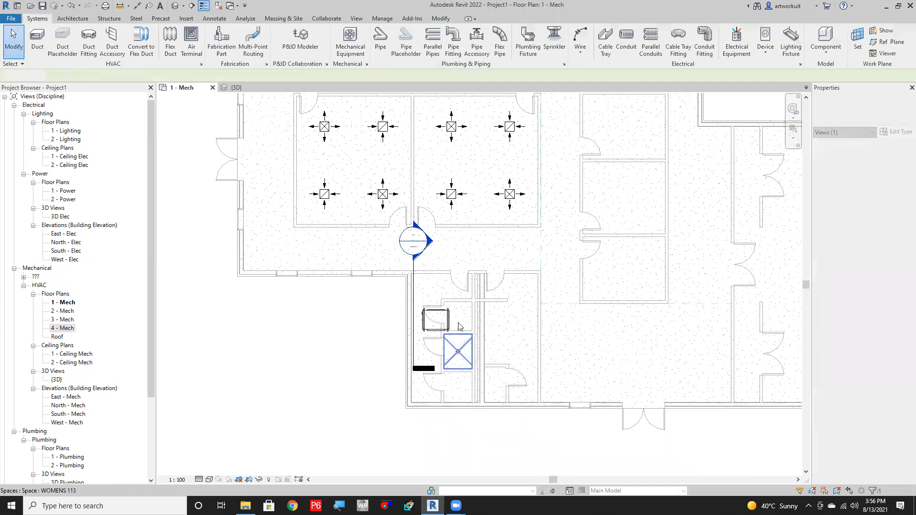
double_click(429, 244)
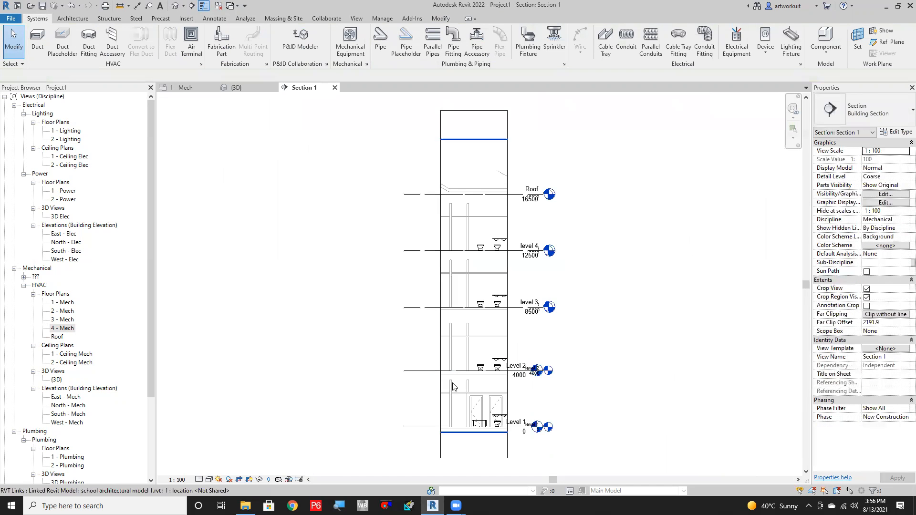
Add an aligned dimension from the underside of the Level 2 slab to the top of the fan coil unit, placed outside the section crop.
scroll(483, 431, up, 2)
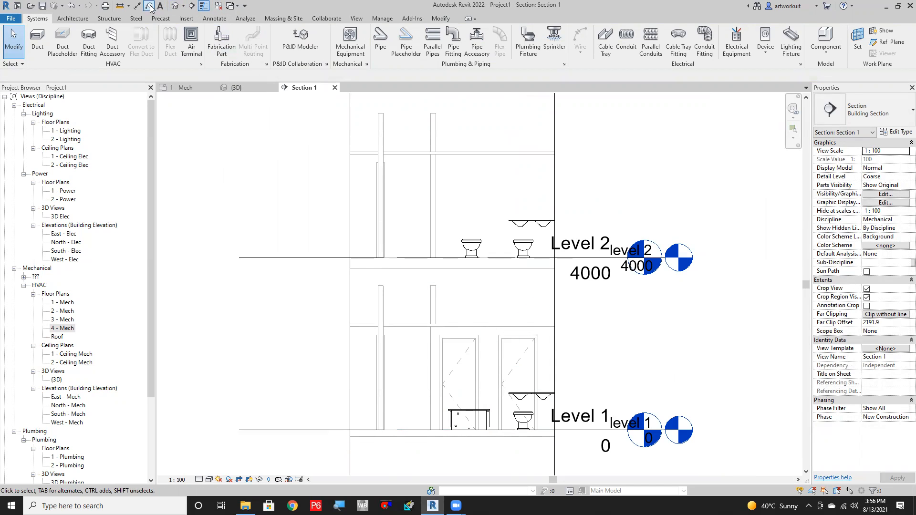
click(137, 6)
click(473, 268)
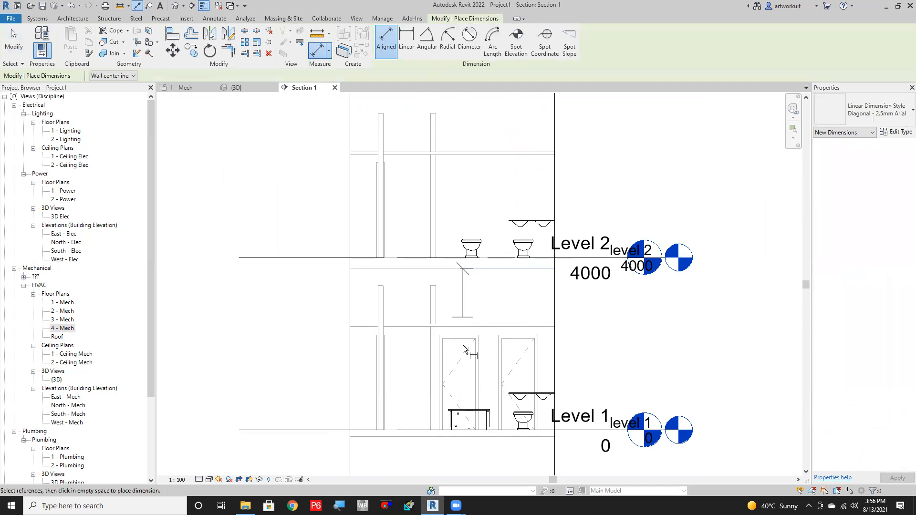
scroll(467, 413, up, 1)
scroll(467, 414, up, 1)
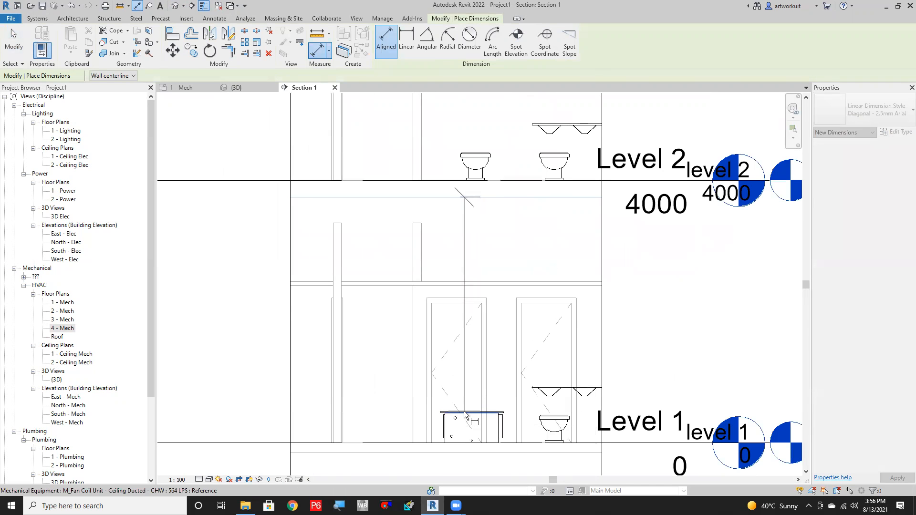
scroll(465, 414, up, 1)
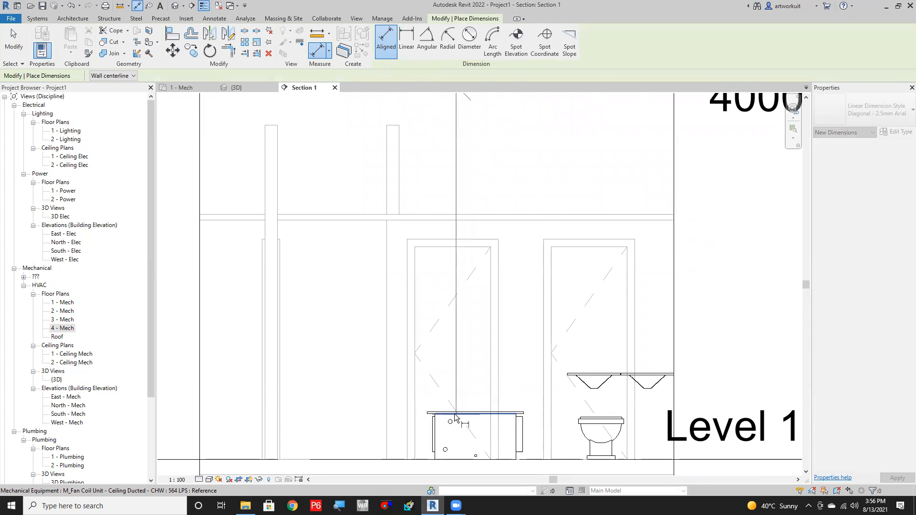
scroll(455, 416, up, 1)
scroll(467, 412, down, 5)
click(265, 393)
key(Escape)
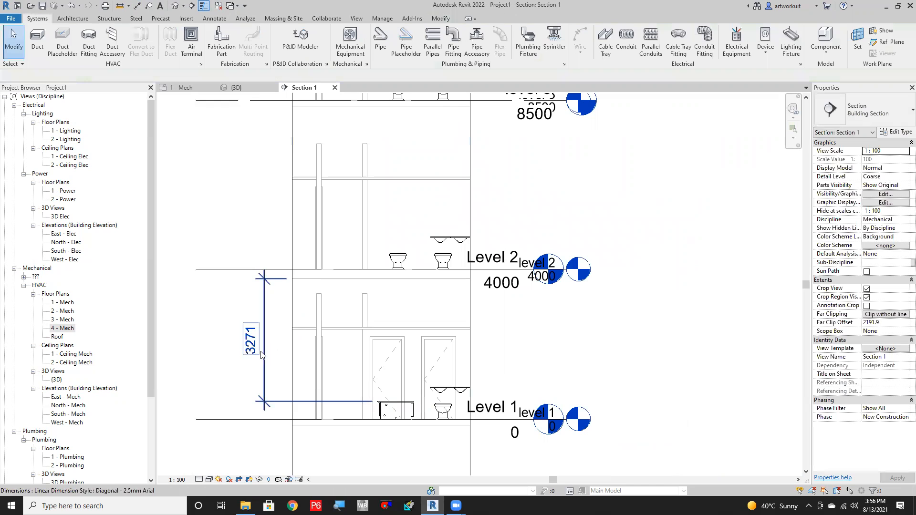
Set the distance between the Level 2 slab and the top of the fan coil unit to 150 mm and delete the dimension.
click(405, 408)
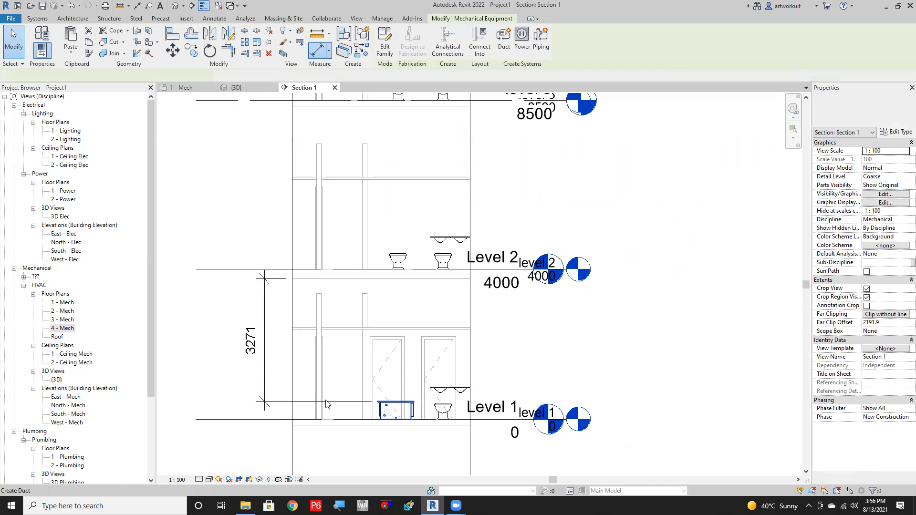
click(263, 342)
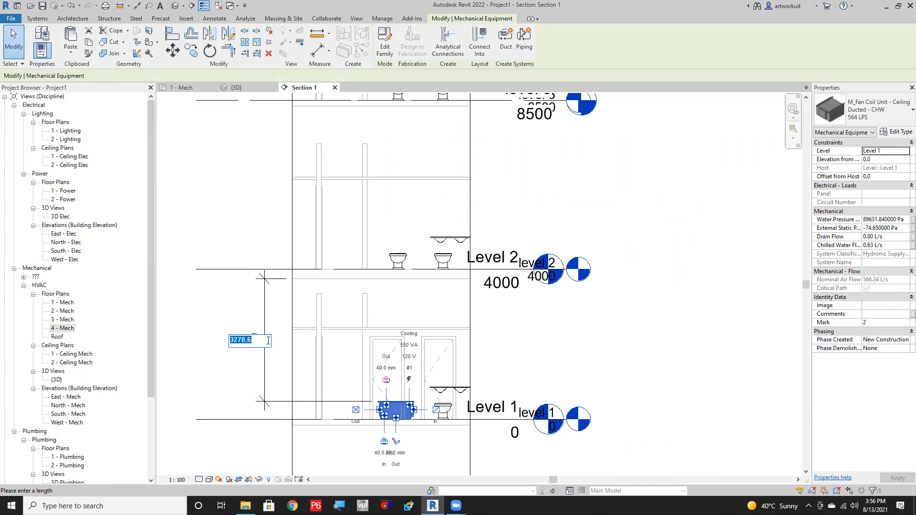
text(150)
key(Return)
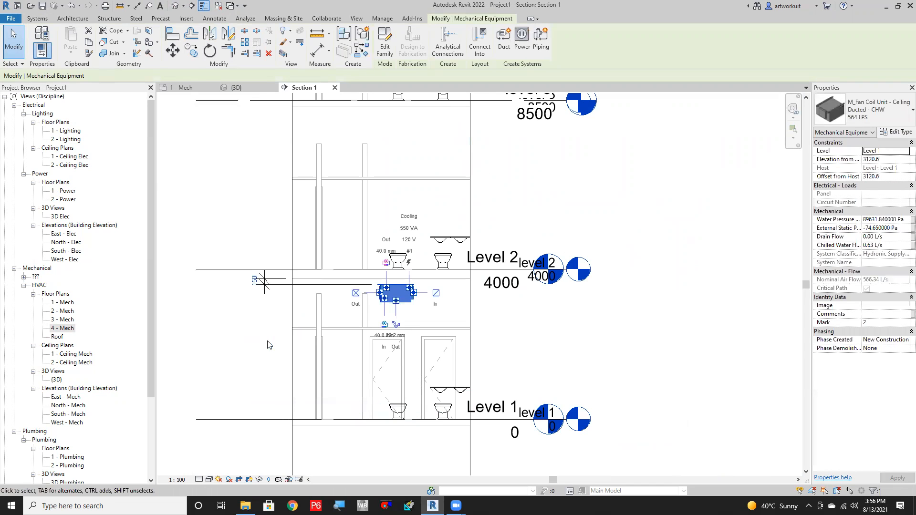
click(277, 345)
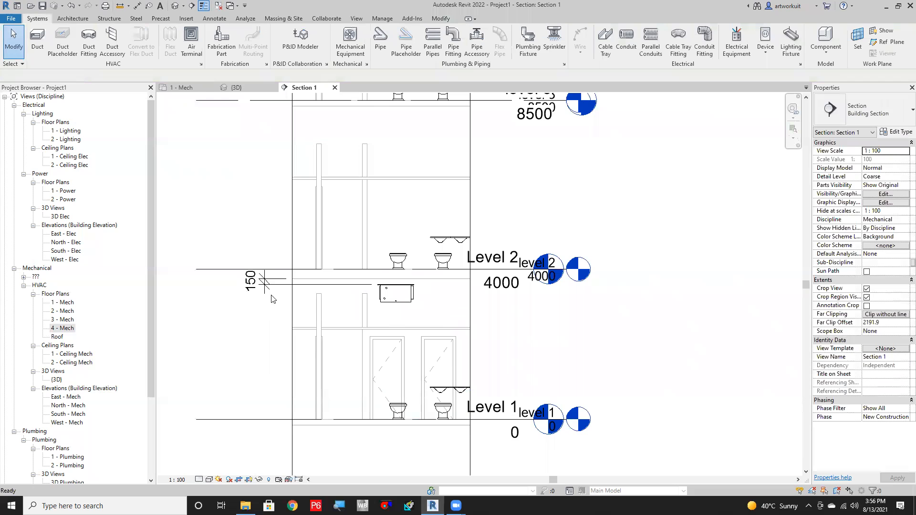
click(262, 286)
key(Delete)
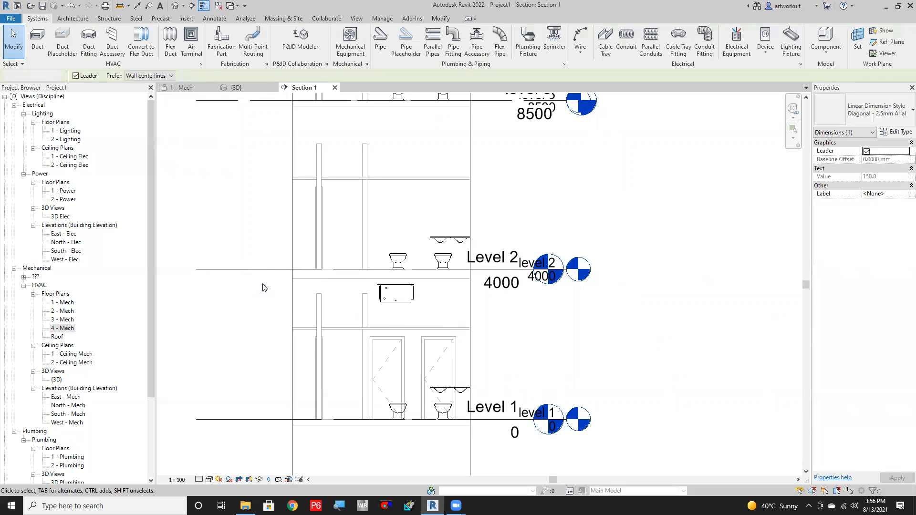
Return to the 1 - Mech floor plan and delete Section 1.
click(200, 88)
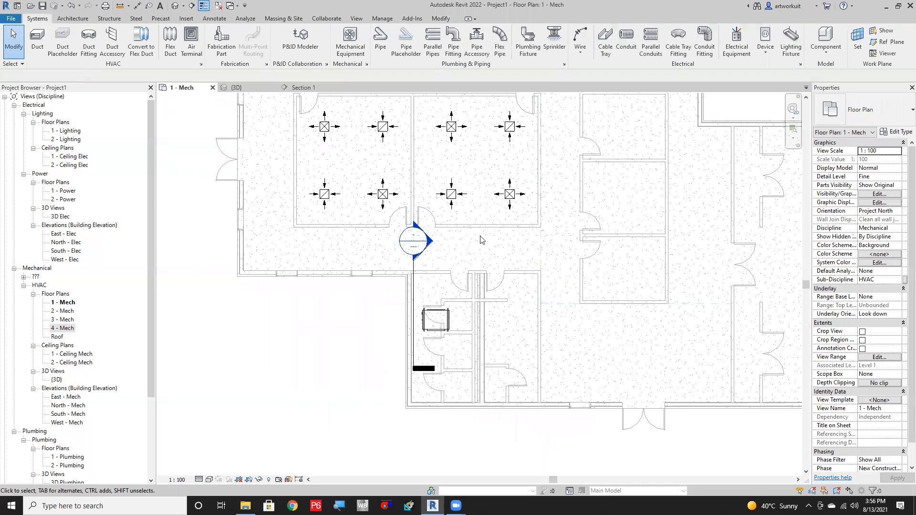
click(413, 273)
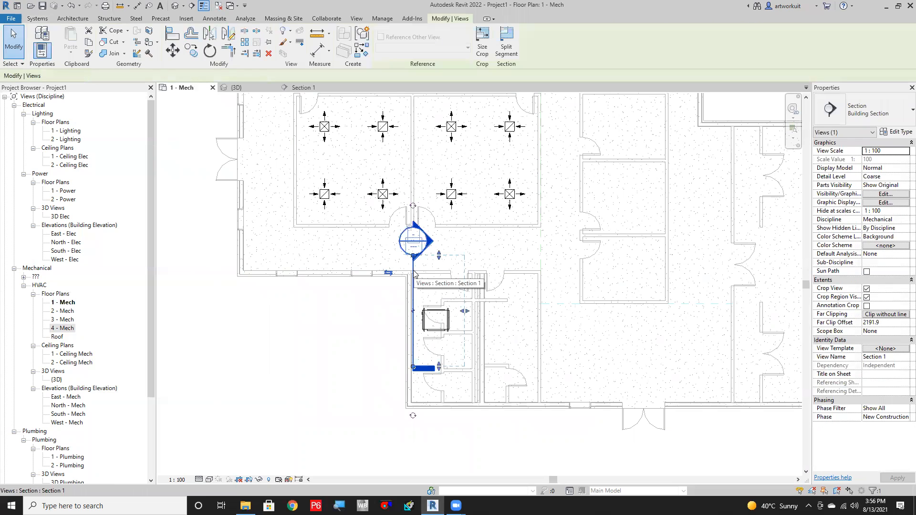
key(Delete)
key(Return)
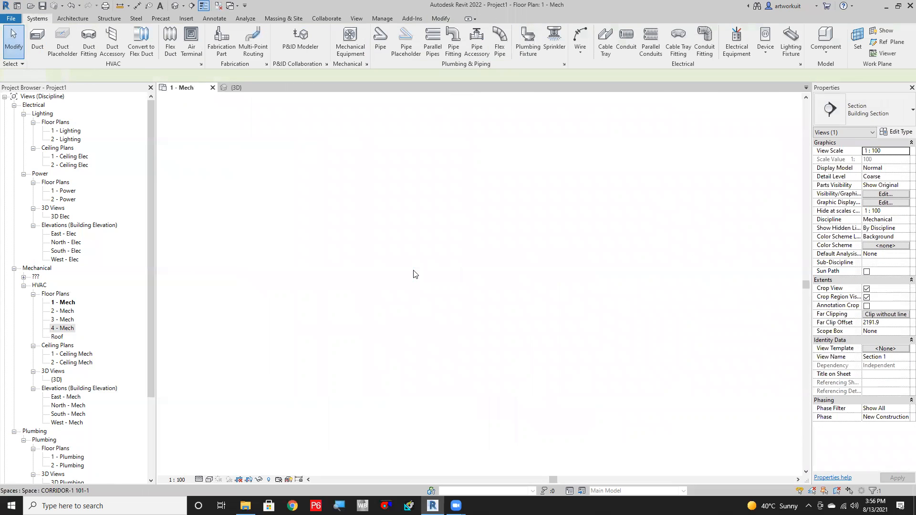
Shift the fan coil unit slightly west so it sits 4100 mm from the room's east wall.
scroll(448, 305, up, 3)
click(493, 357)
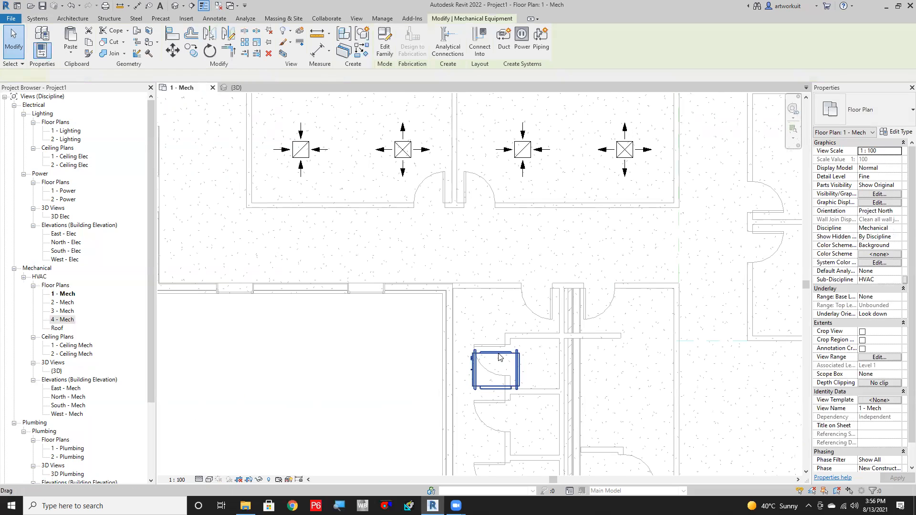
drag(499, 352, 498, 354)
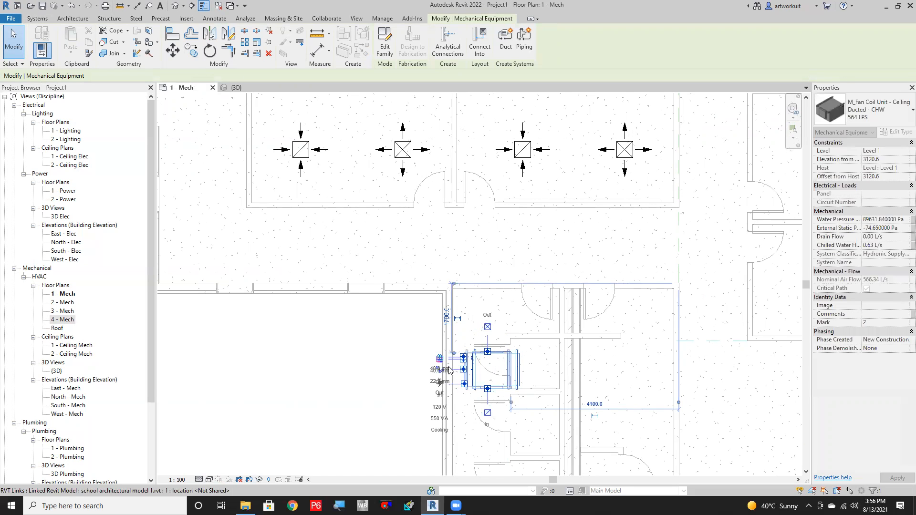
scroll(461, 369, up, 3)
key(Escape)
scroll(481, 373, down, 2)
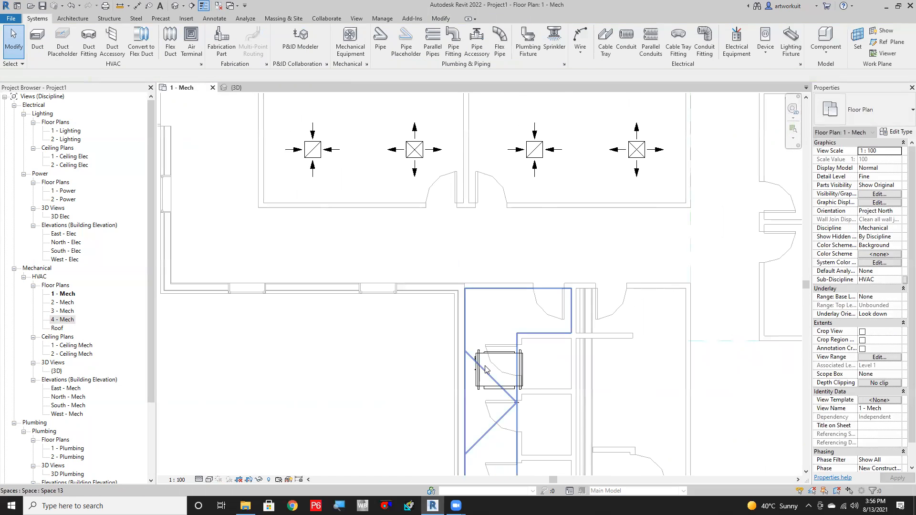
Start a duct from the fan coil unit's north outlet connector, using the Rectangular Duct type Supply Duct.
scroll(484, 257, down, 1)
scroll(506, 211, down, 2)
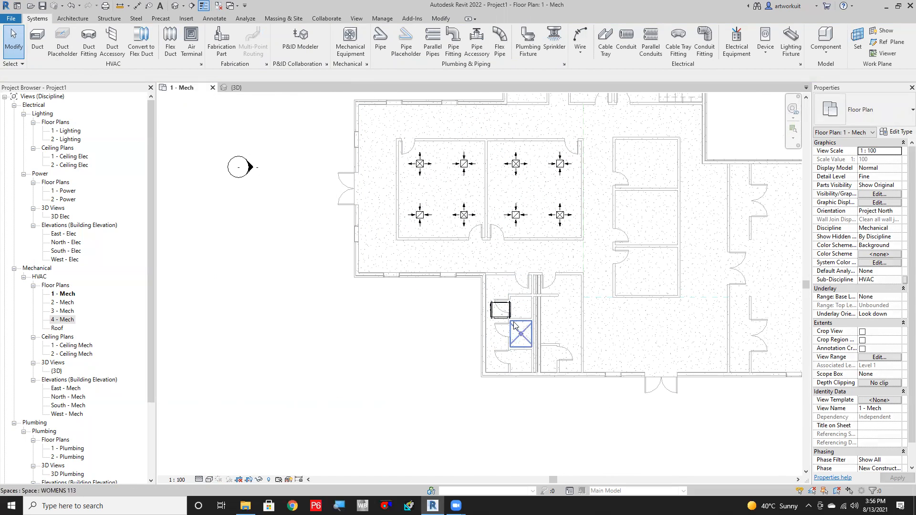
scroll(514, 325, up, 1)
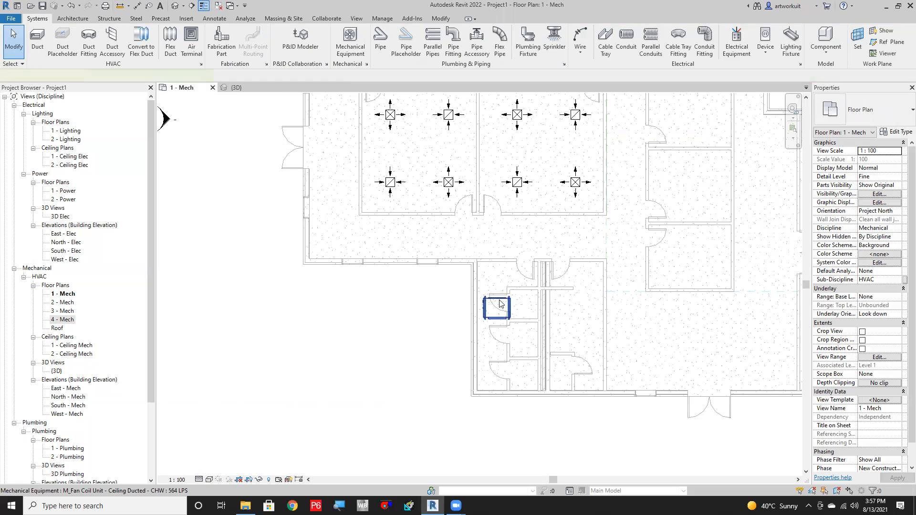
click(500, 303)
right_click(496, 298)
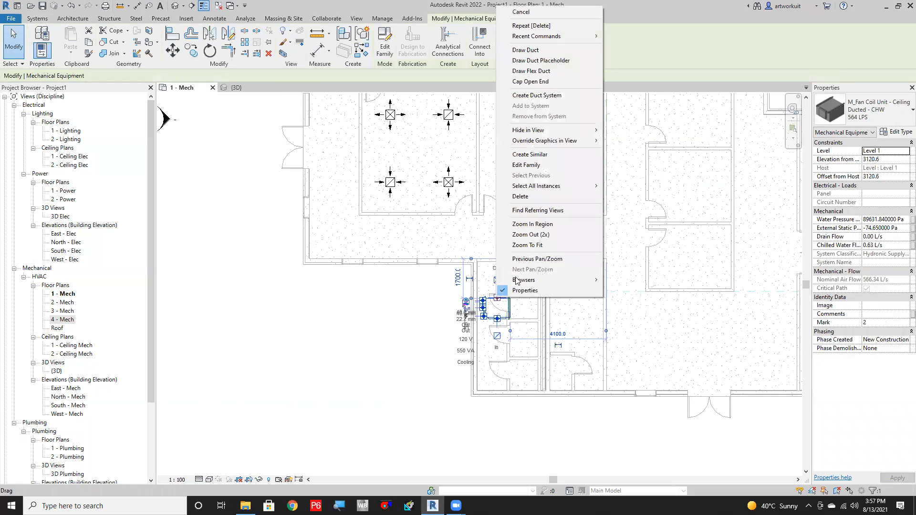
click(535, 50)
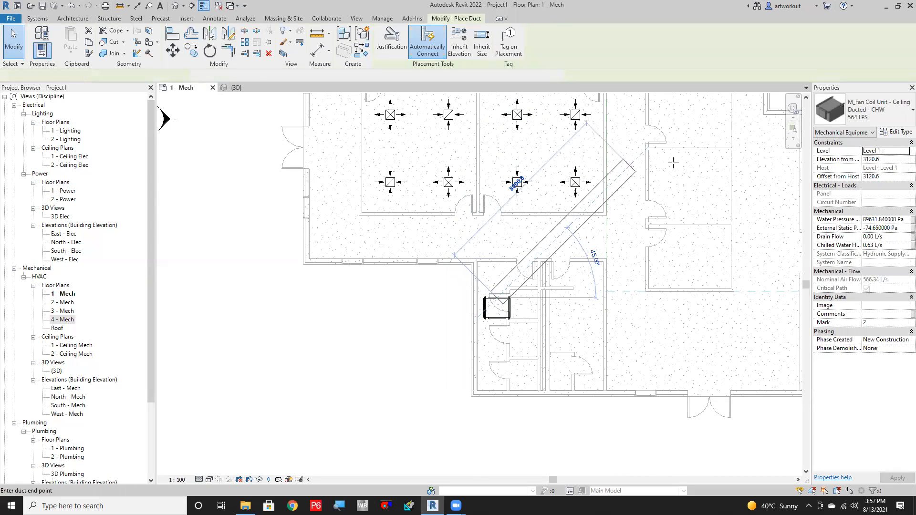
click(894, 120)
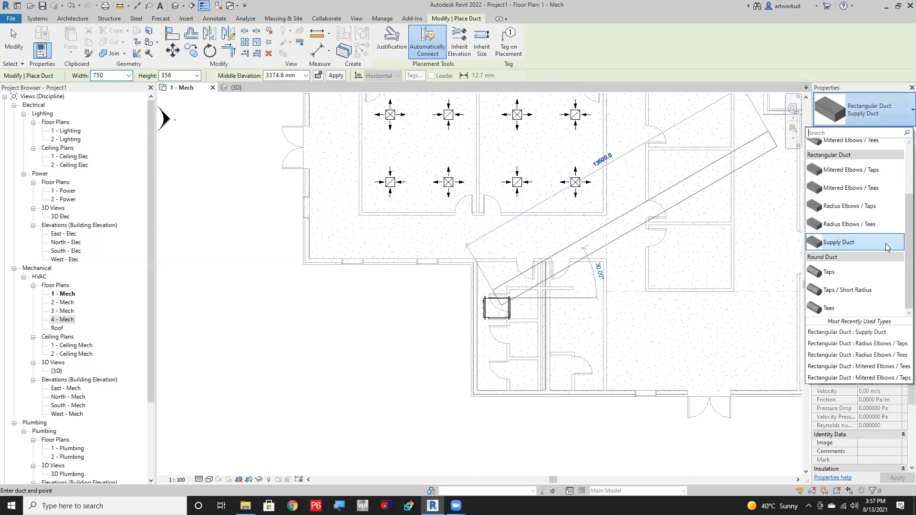
click(841, 243)
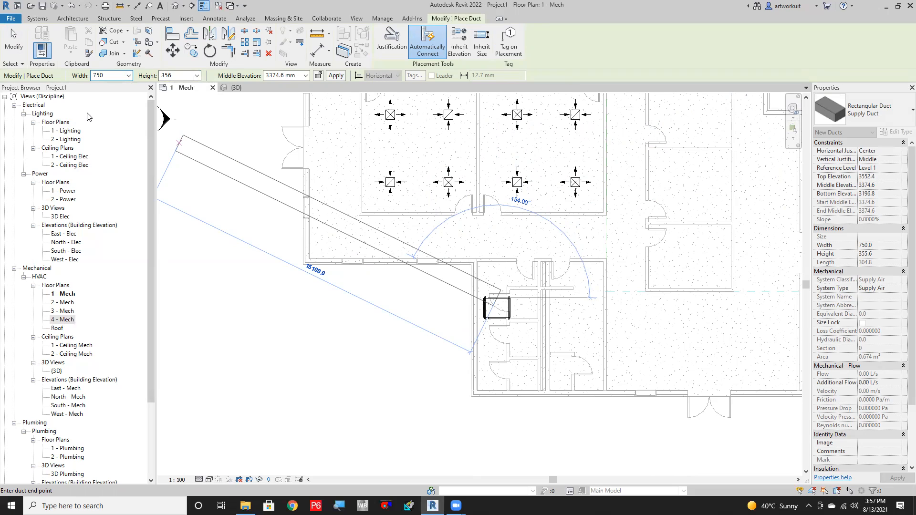
Set the supply duct's width to 400 mm and its height to 400 mm.
click(129, 76)
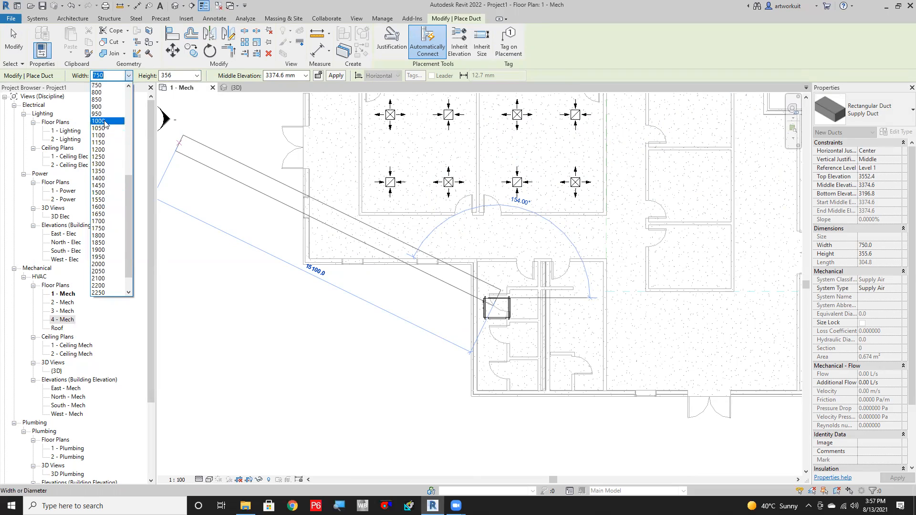
scroll(106, 124, up, 8)
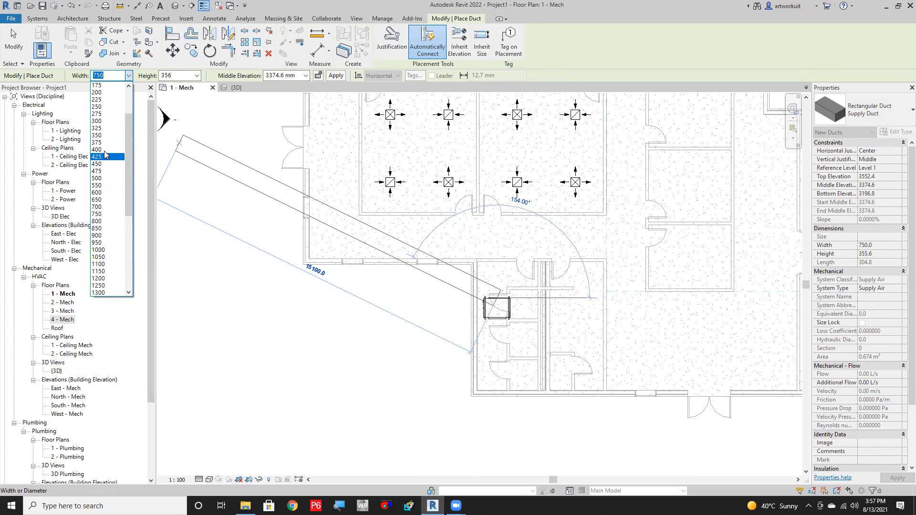
click(106, 150)
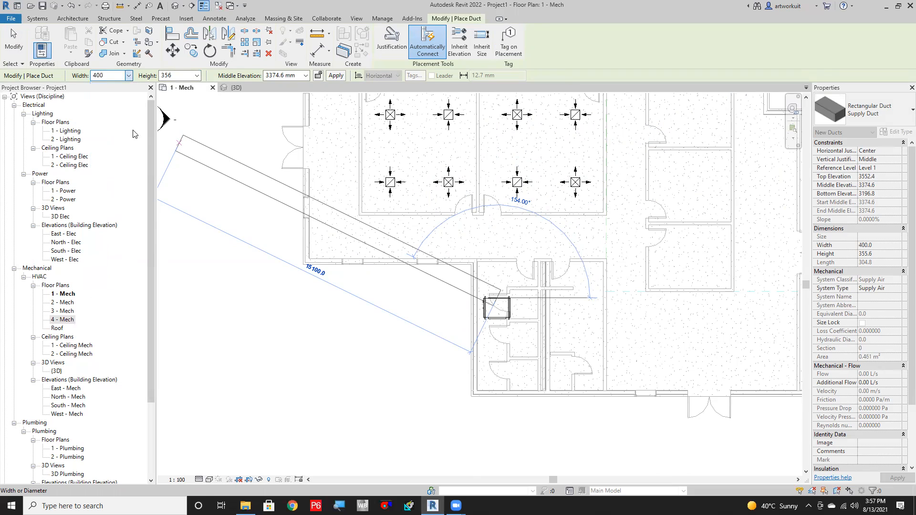
click(196, 76)
scroll(164, 155, up, 2)
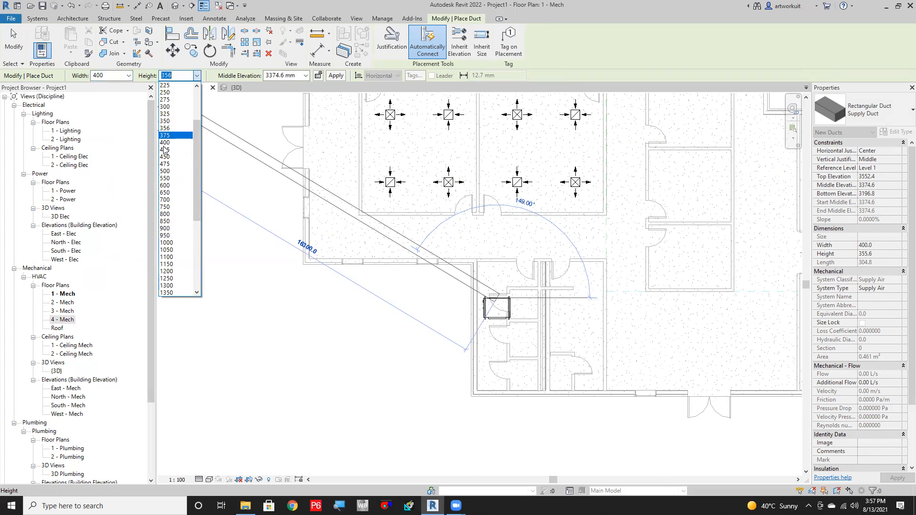
click(164, 143)
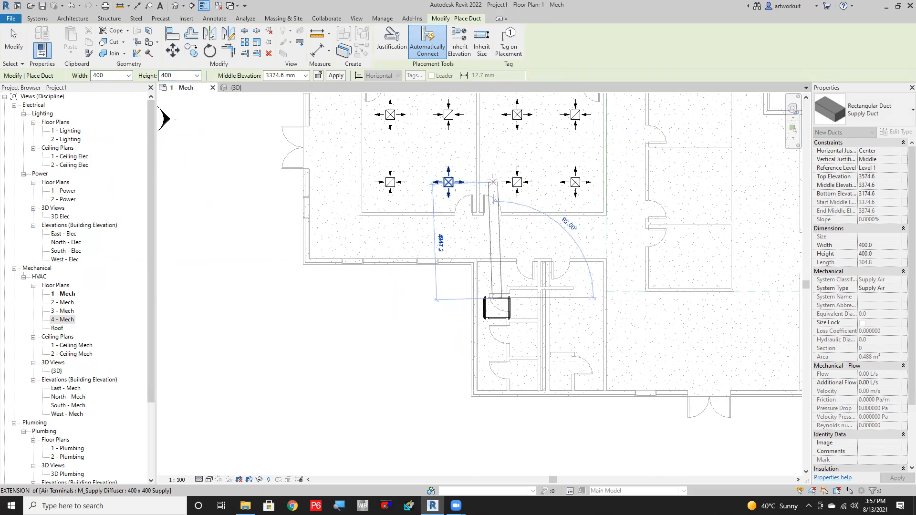
Run the supply duct straight north from the fan coil unit for about 4940 mm, in line with the southern diffuser row.
middle_drag(496, 174, 500, 234)
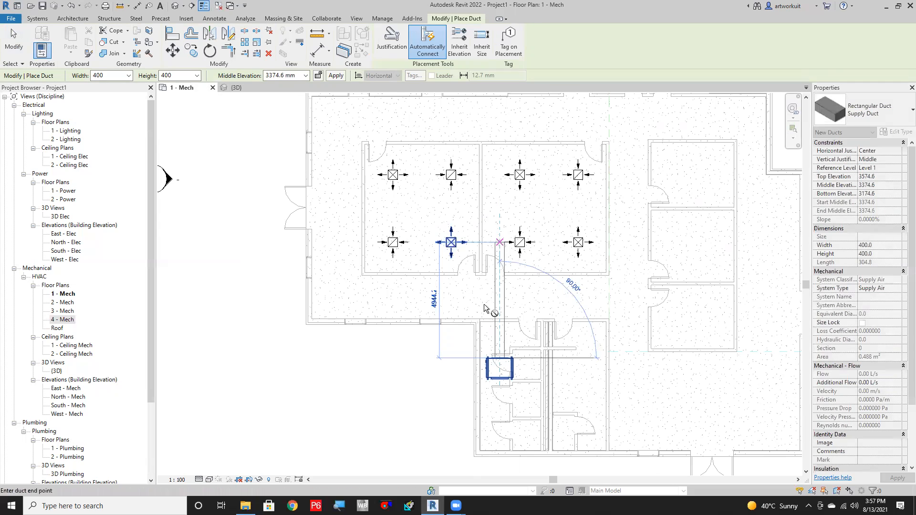
click(492, 254)
scroll(491, 246, up, 2)
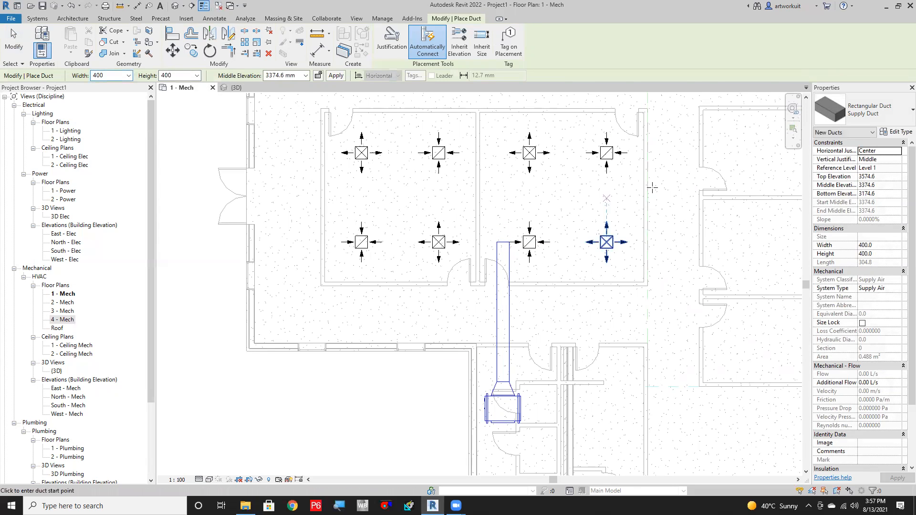
key(Escape)
key(Escape)
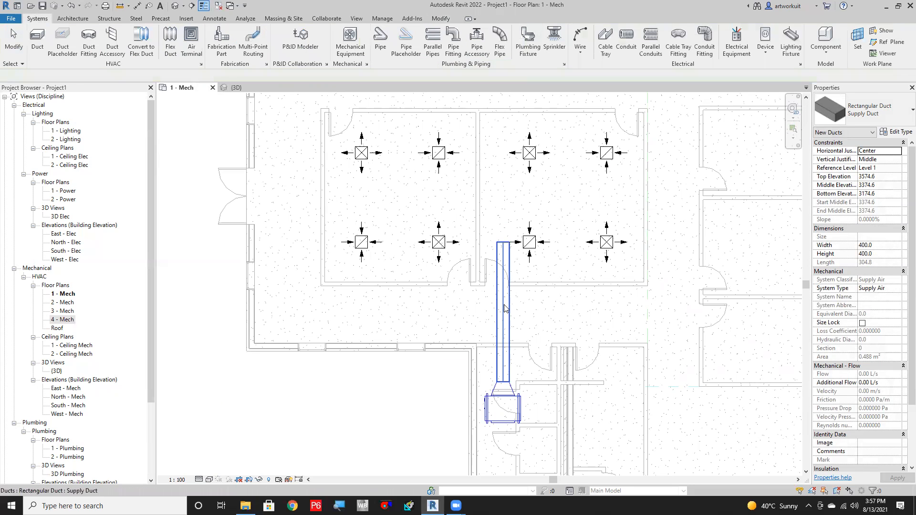
Stretch the supply duct's north end further into the classroom so the duct is about 5300 mm long.
scroll(506, 243, up, 2)
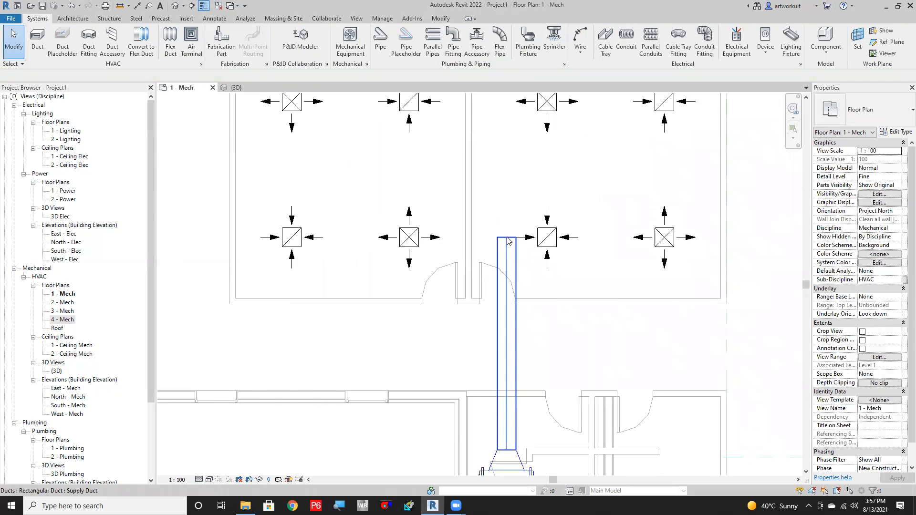
click(509, 241)
drag(506, 239, 505, 201)
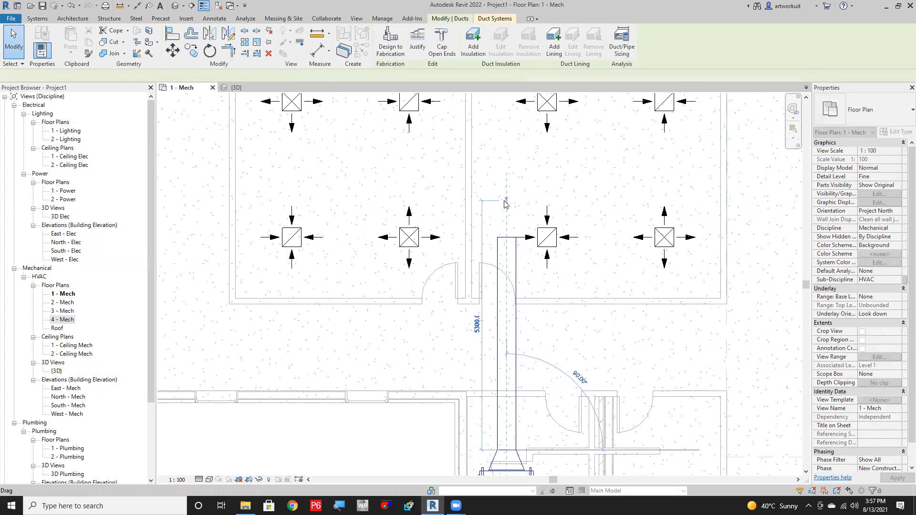
click(535, 259)
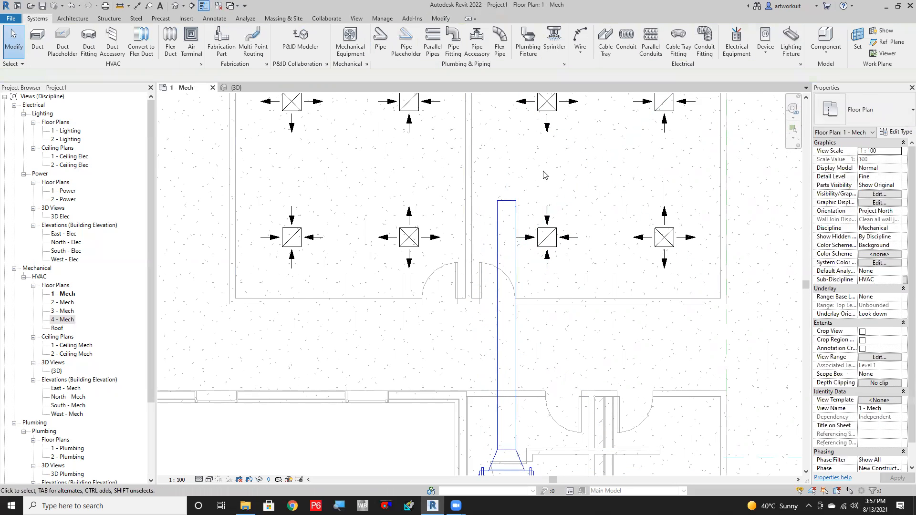
scroll(544, 175, down, 2)
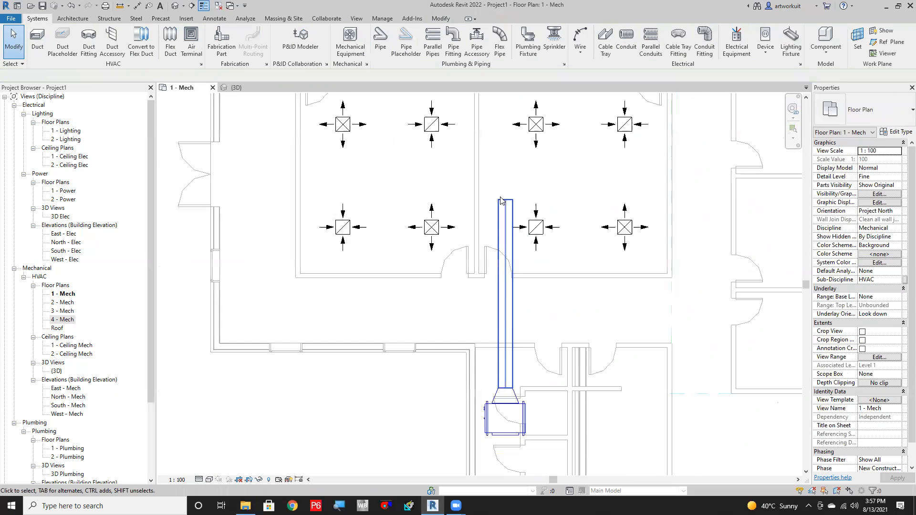
Start placing a duct fitting, look through the loaded fitting types, and open the family loading dialog.
click(89, 47)
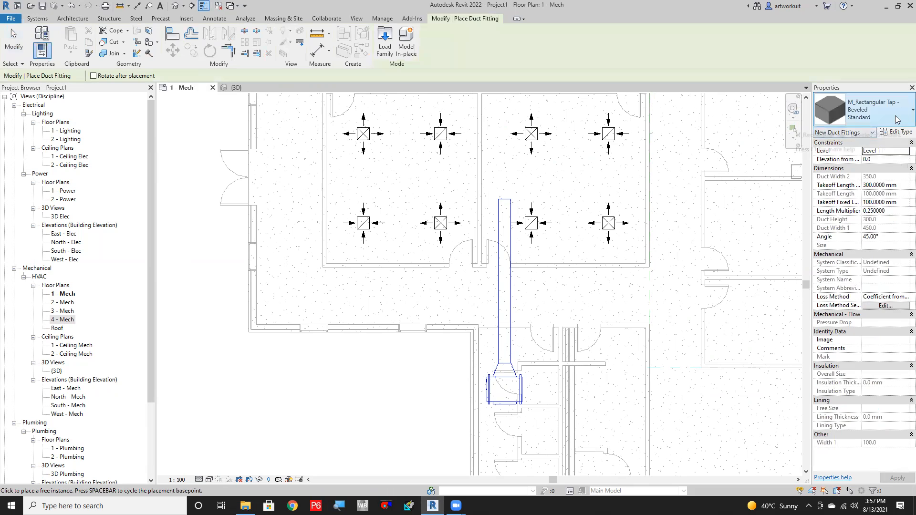
click(894, 112)
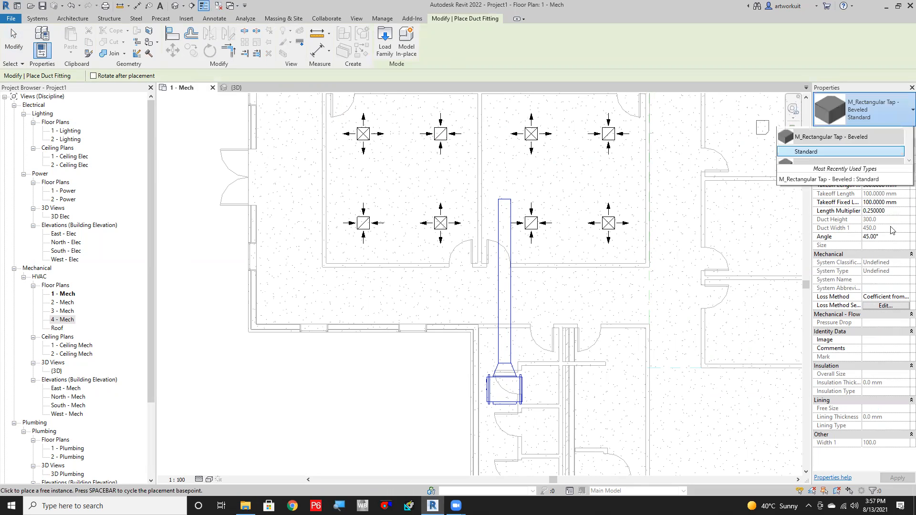
scroll(844, 260, up, 5)
scroll(833, 260, up, 5)
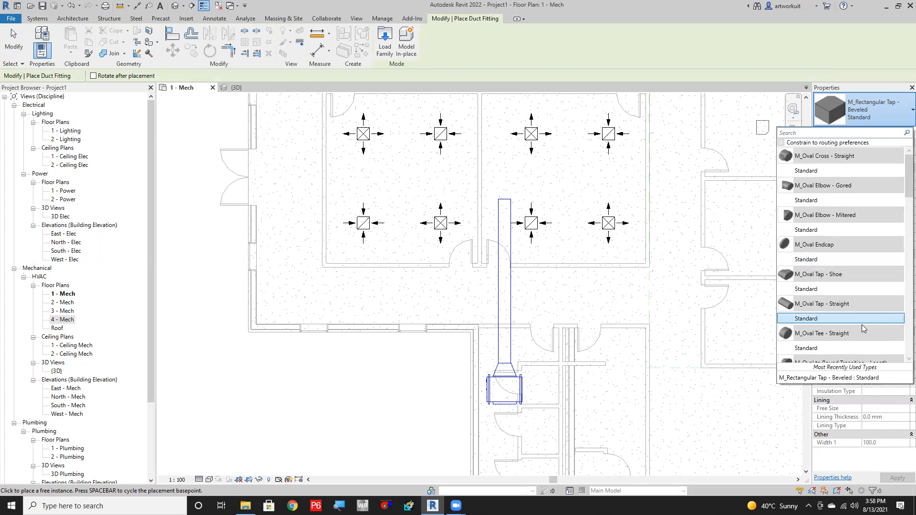
scroll(839, 267, down, 5)
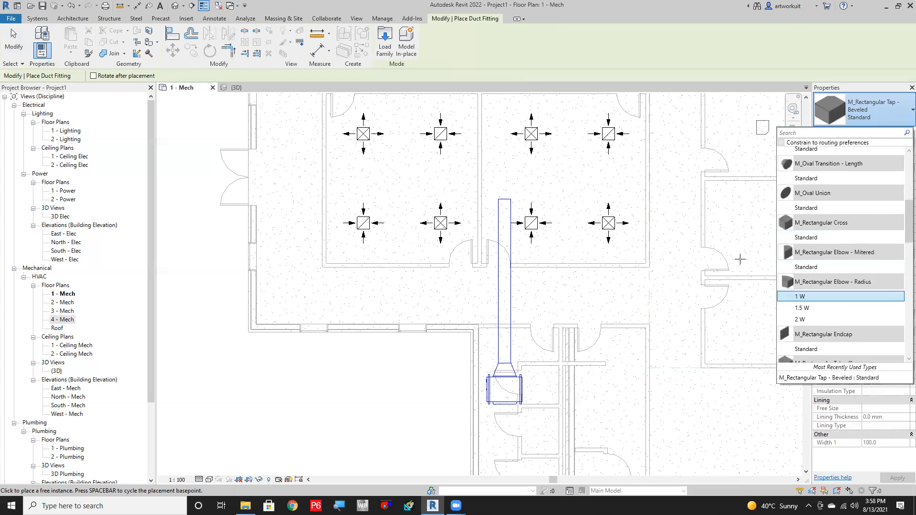
click(384, 43)
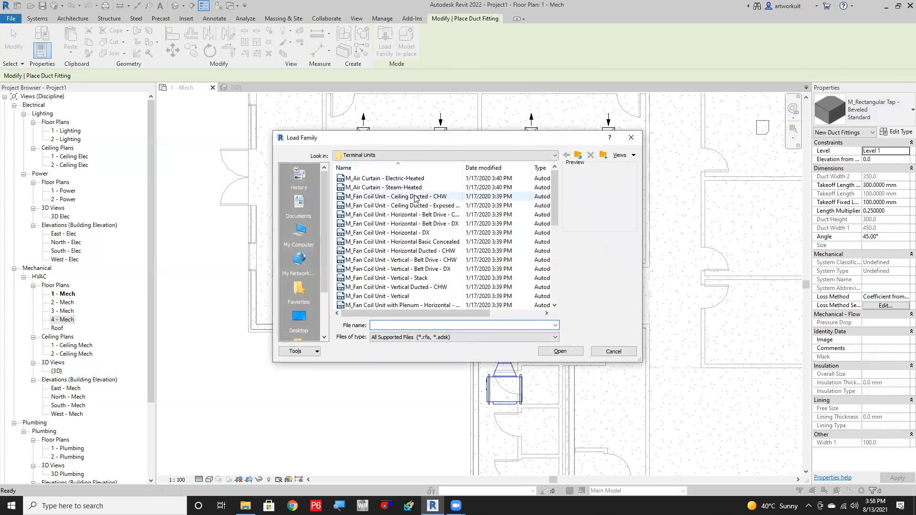
Look through the Metric Library's English folder for a duct families folder.
scroll(372, 300, down, 5)
scroll(289, 314, down, 2)
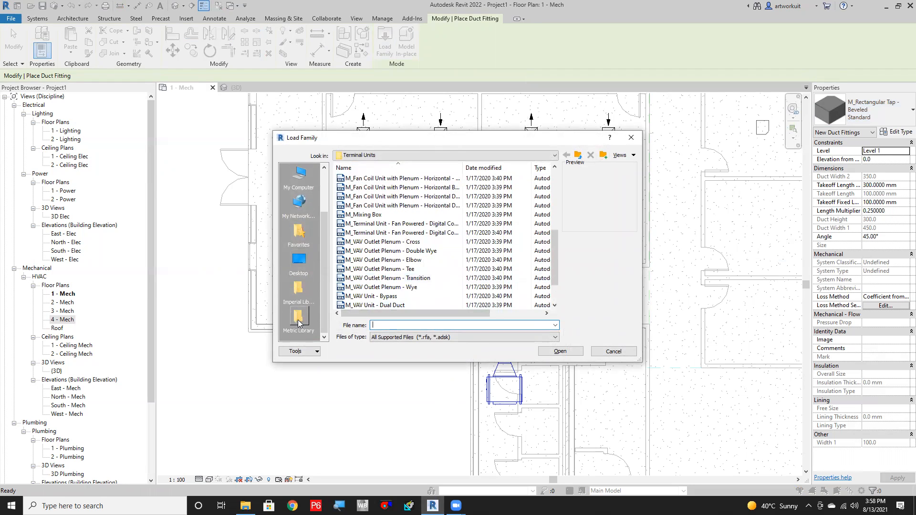
click(299, 323)
scroll(365, 286, down, 4)
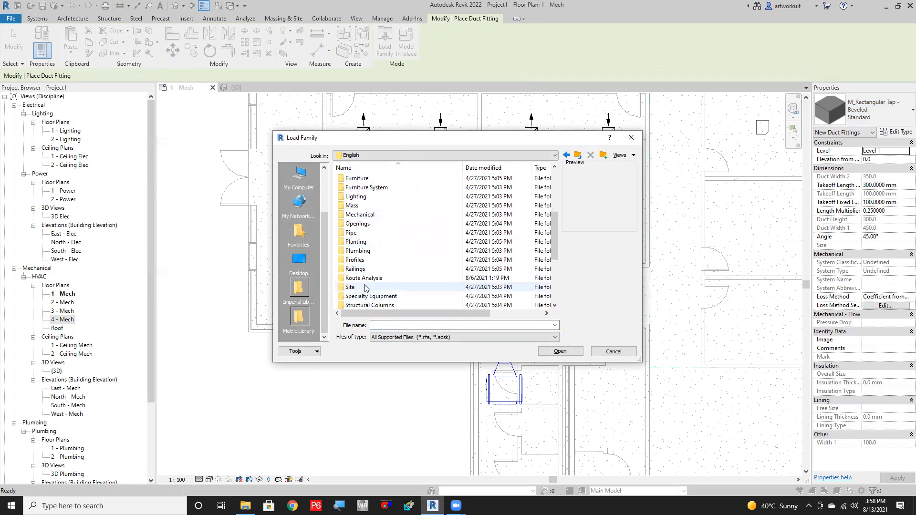
scroll(359, 236, down, 4)
scroll(358, 231, up, 5)
scroll(358, 232, up, 3)
scroll(359, 233, down, 1)
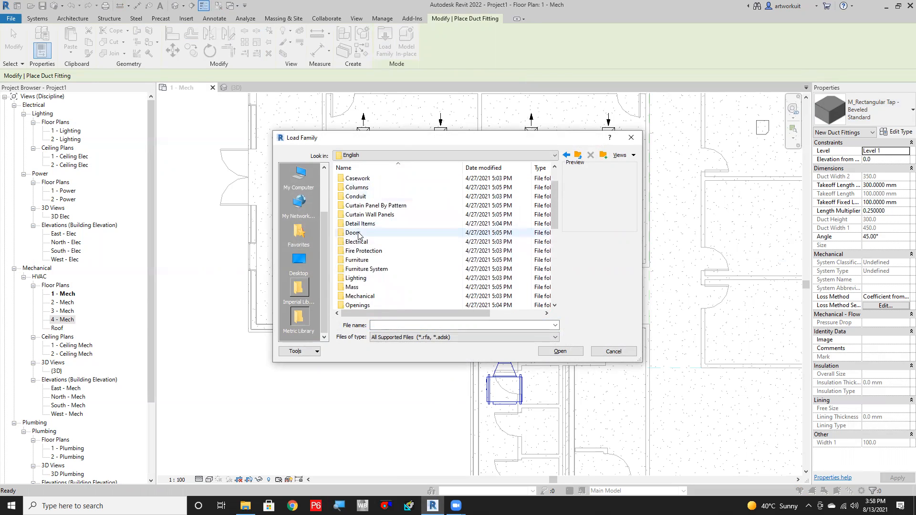
scroll(360, 235, up, 1)
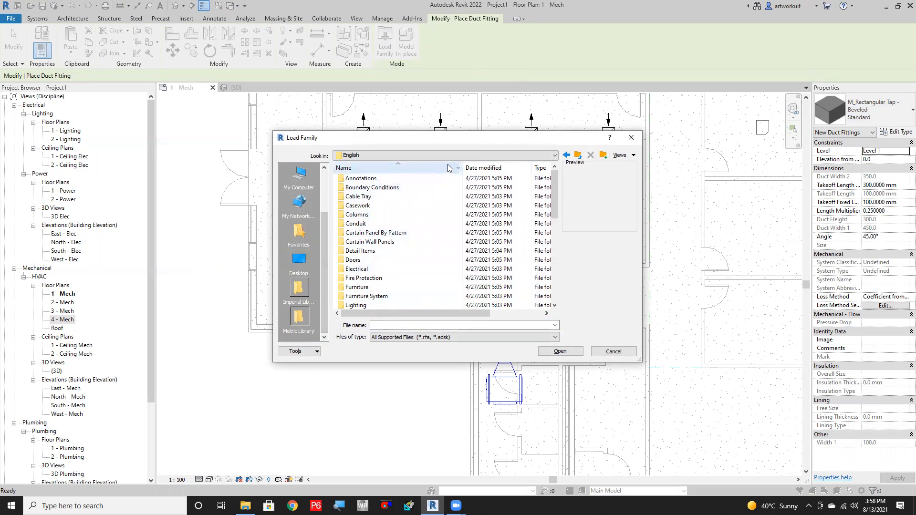
Browse from the Autodesk folder through the RVT 2021 library to the rectangular duct fittings and open the Wyes folder.
click(540, 158)
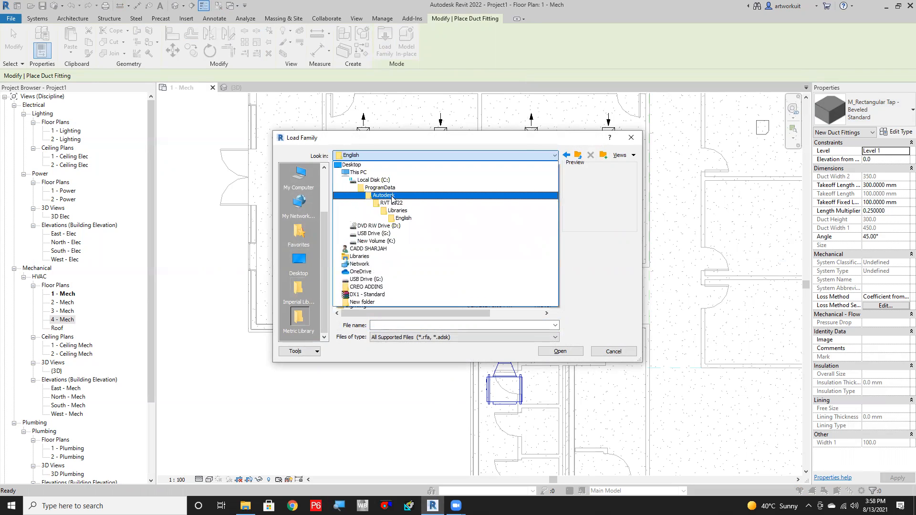
click(400, 199)
scroll(368, 267, down, 8)
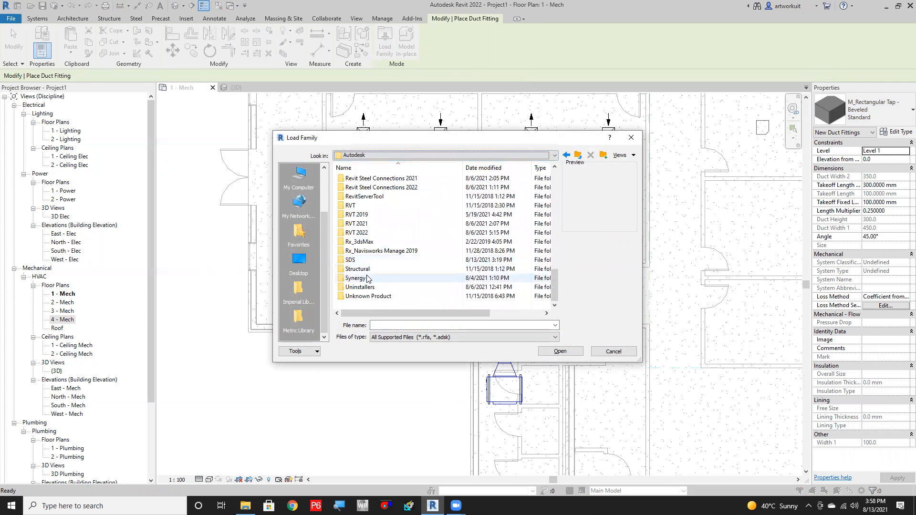
double_click(365, 223)
double_click(367, 188)
double_click(366, 179)
double_click(364, 180)
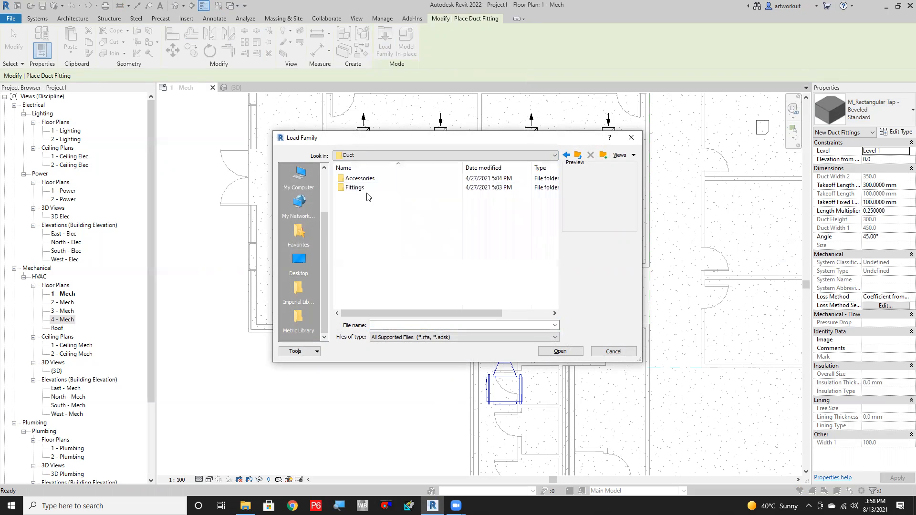
double_click(368, 189)
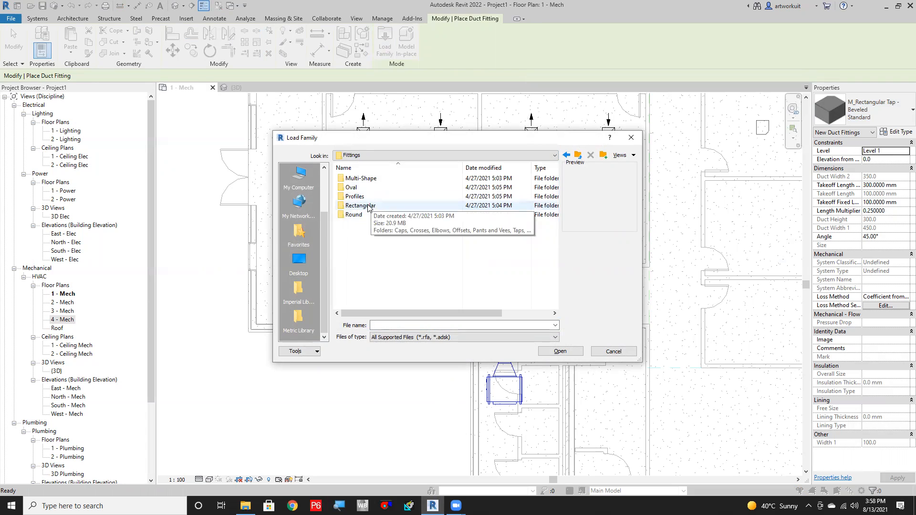
double_click(368, 205)
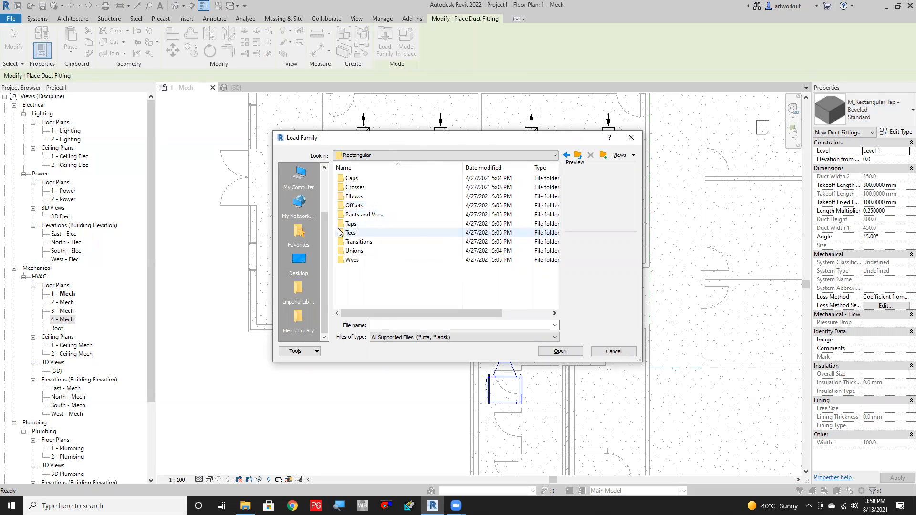
double_click(352, 260)
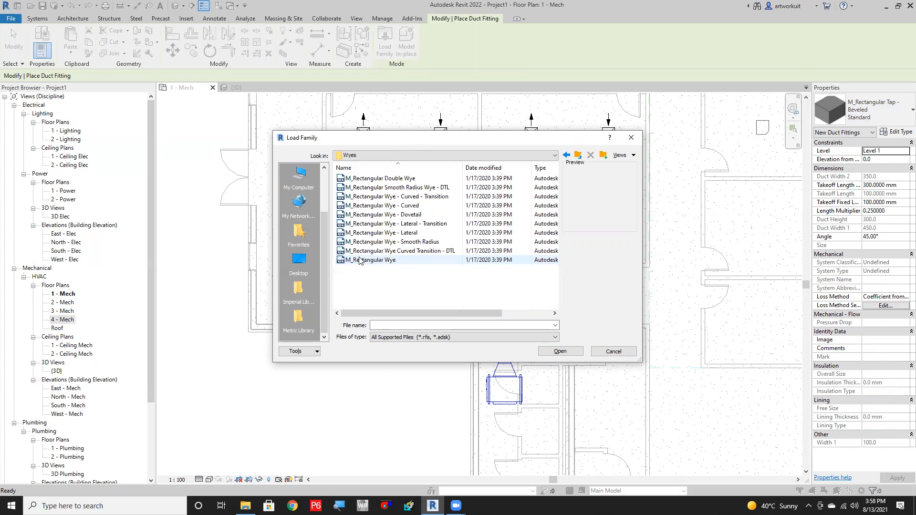
Load the M_Rectangular Wye - Dovetail family without saving the project, and place the wye on the supply duct's north end.
click(406, 216)
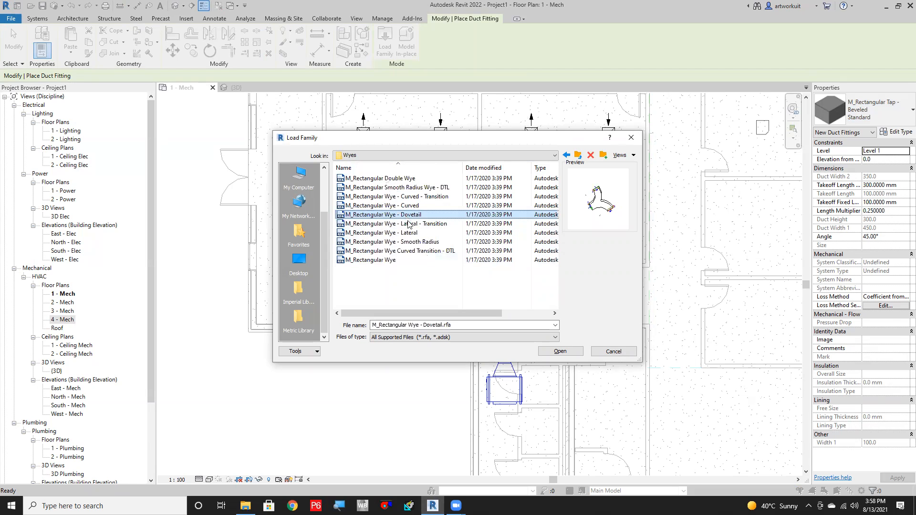
click(558, 351)
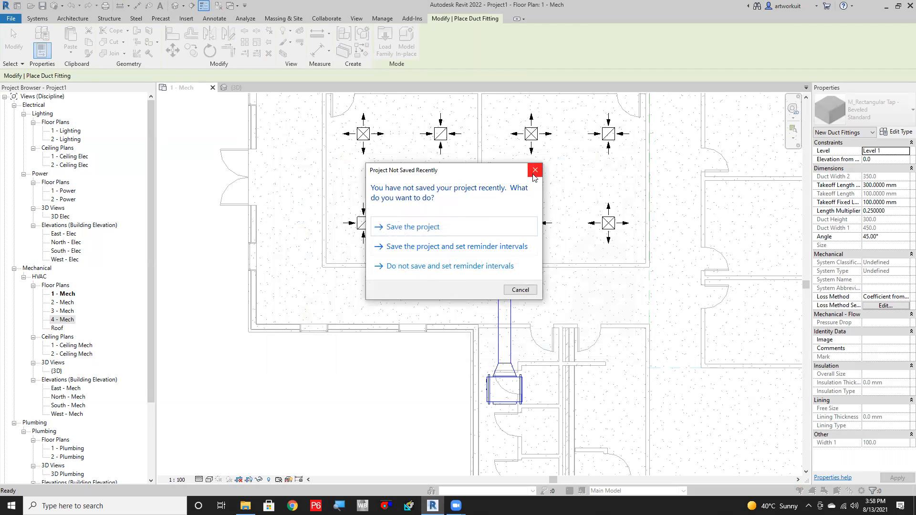
click(535, 171)
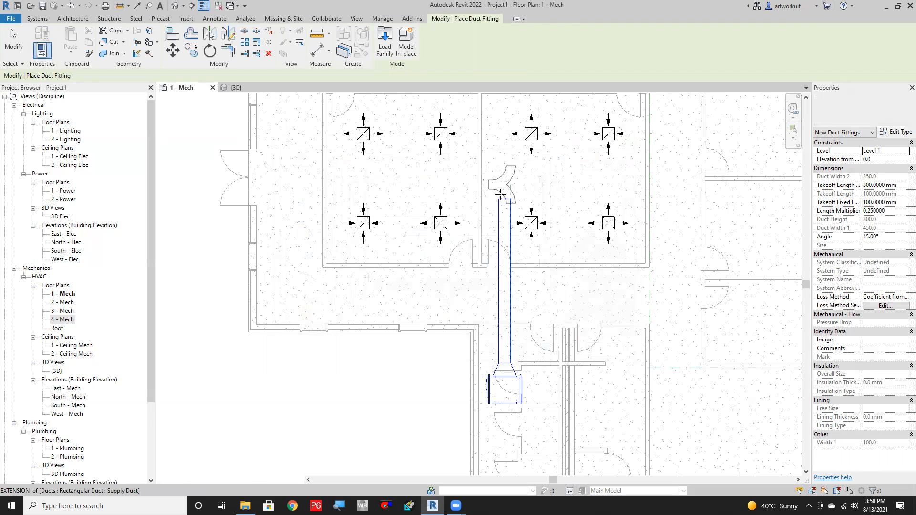
click(510, 243)
key(Escape)
key(Escape)
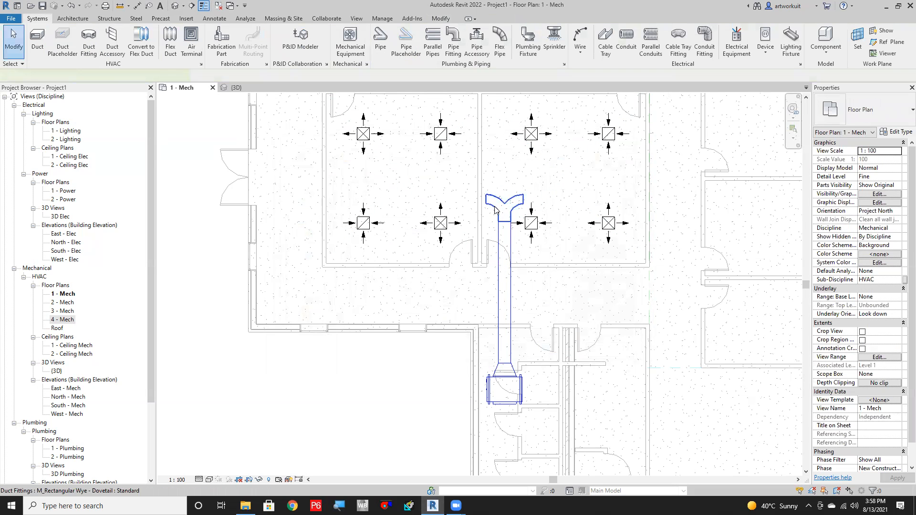
Set the width of the dovetail wye's west branch to 400 mm.
click(495, 210)
scroll(489, 208, up, 5)
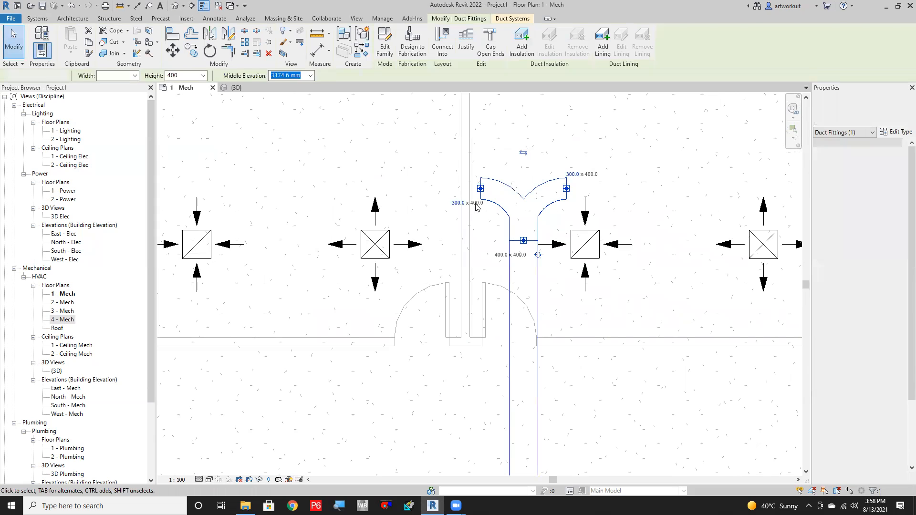
key(Escape)
click(479, 206)
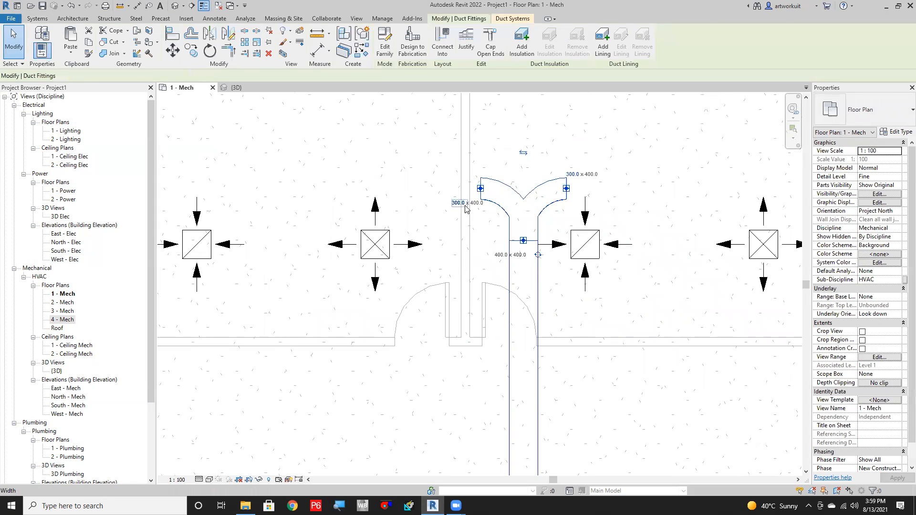
click(463, 203)
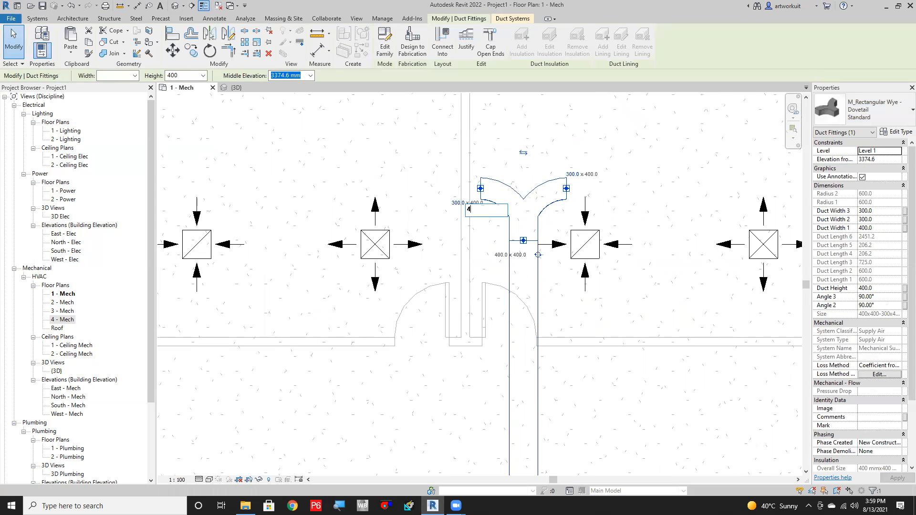
text(400)
key(Return)
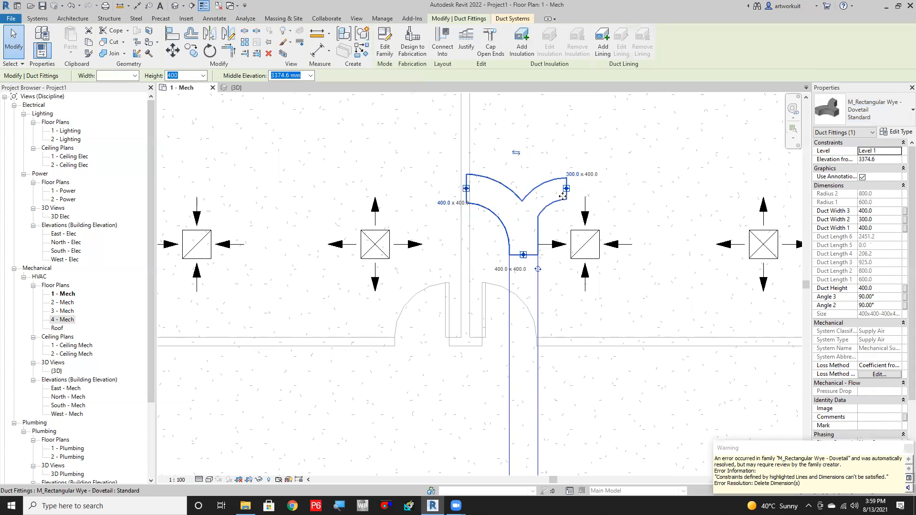
Set the width of the dovetail wye's east branch to 400 mm.
click(574, 177)
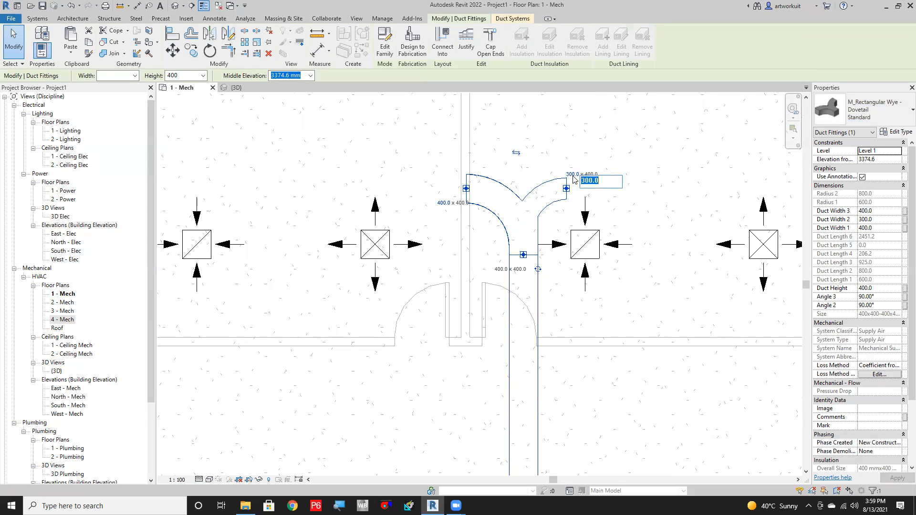
text(400)
key(Return)
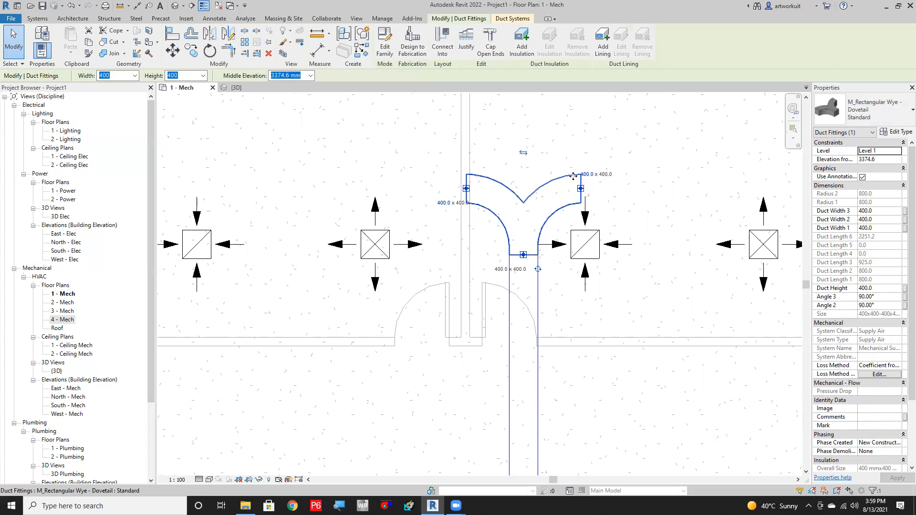
key(Escape)
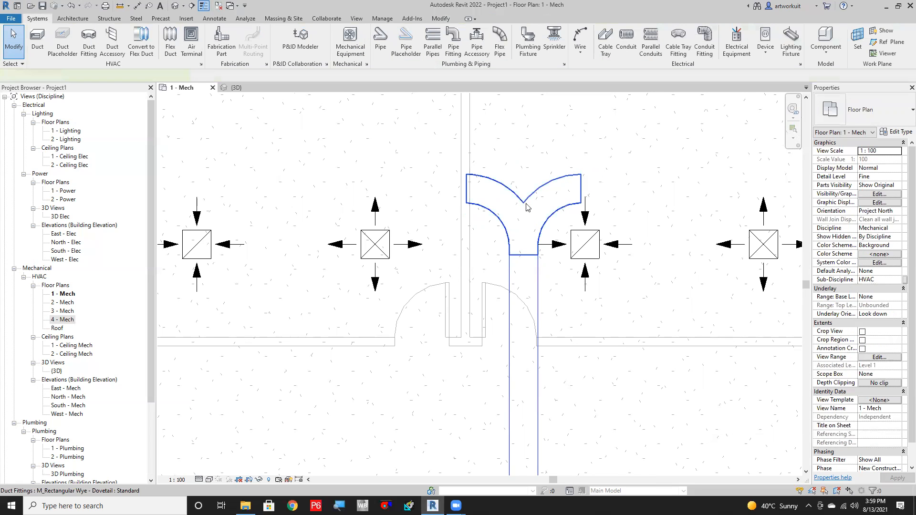
Move the dovetail wye slightly north along the supply duct's axis, between the two diffuser rows.
click(527, 206)
drag(526, 206, 523, 184)
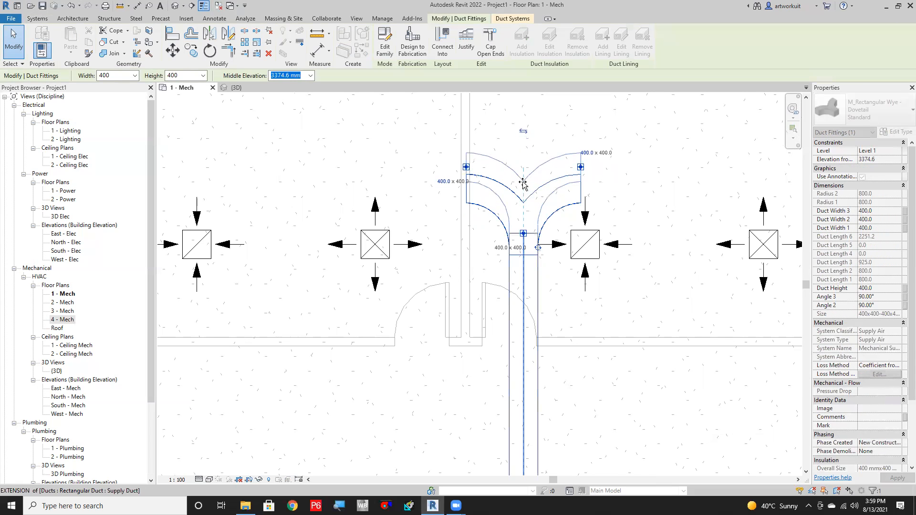
key(Escape)
scroll(533, 204, down, 2)
middle_drag(540, 207, 460, 299)
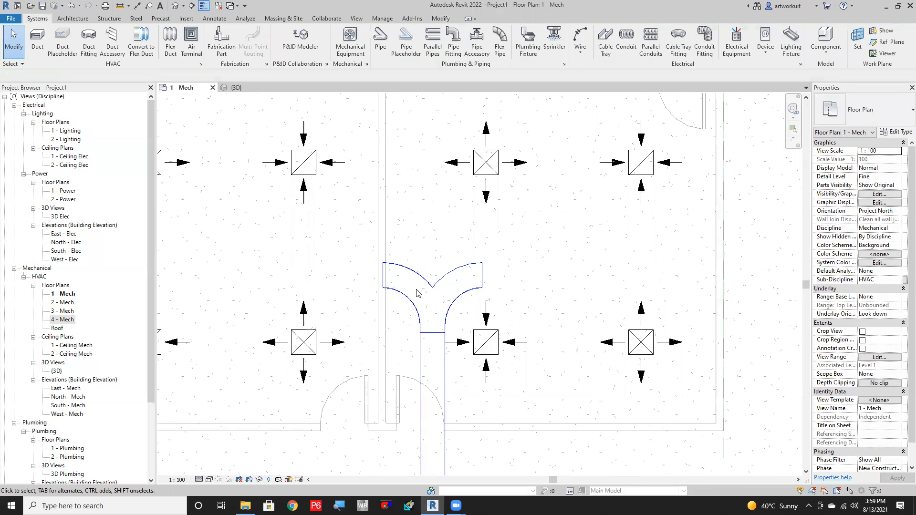
Shift the dovetail wye farther north so its two side branches sit roughly midway between the diffuser rows.
click(430, 285)
mouse_move(430, 285)
mouse_down()
mouse_move(429, 268)
mouse_move(436, 277)
mouse_up()
click(492, 278)
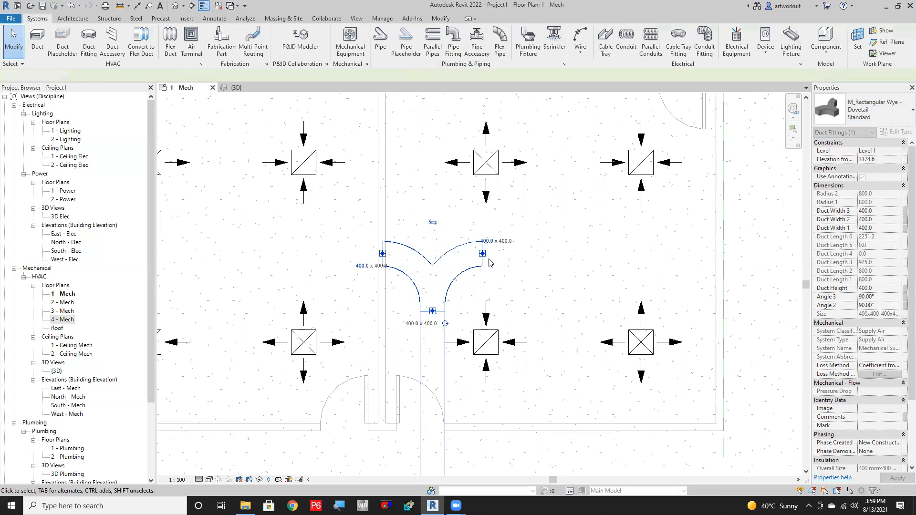
Draw a 400 x 400 mm supply duct from the wye's east branch, turning south to the east classroom's southeast supply diffuser.
click(483, 255)
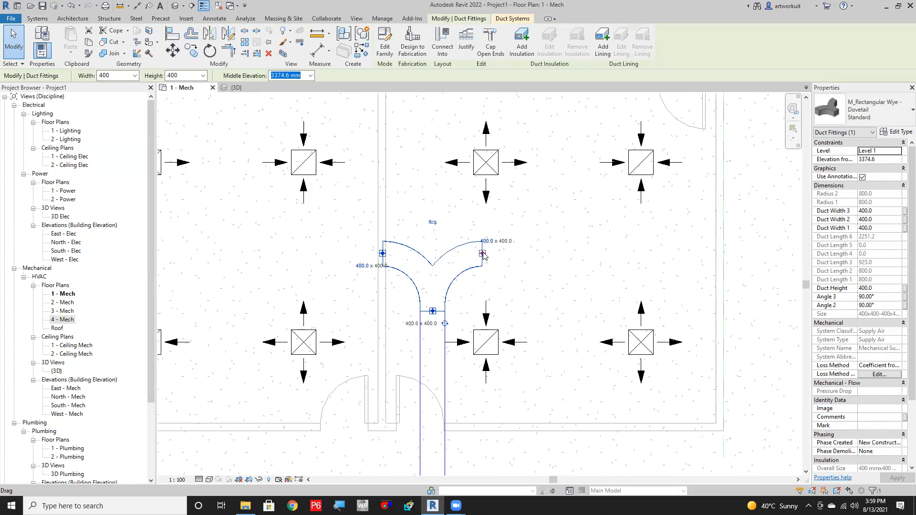
right_click(483, 254)
click(513, 284)
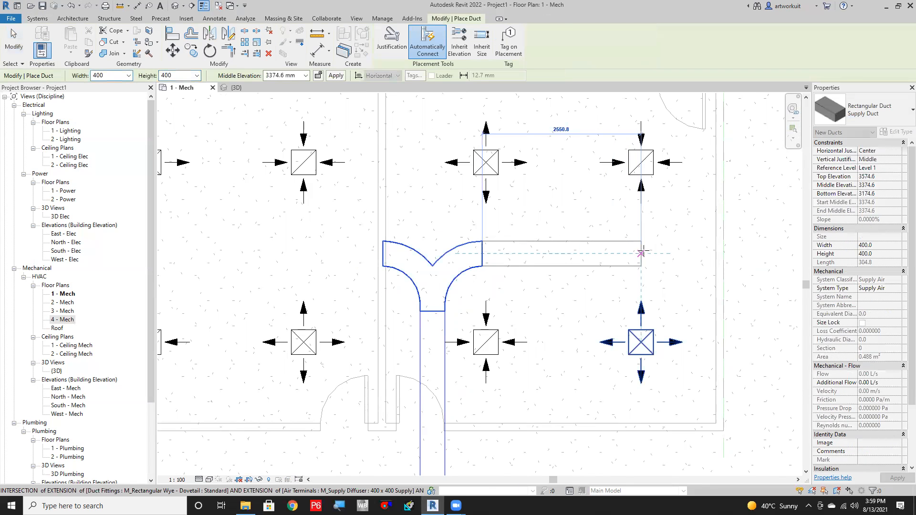
click(641, 253)
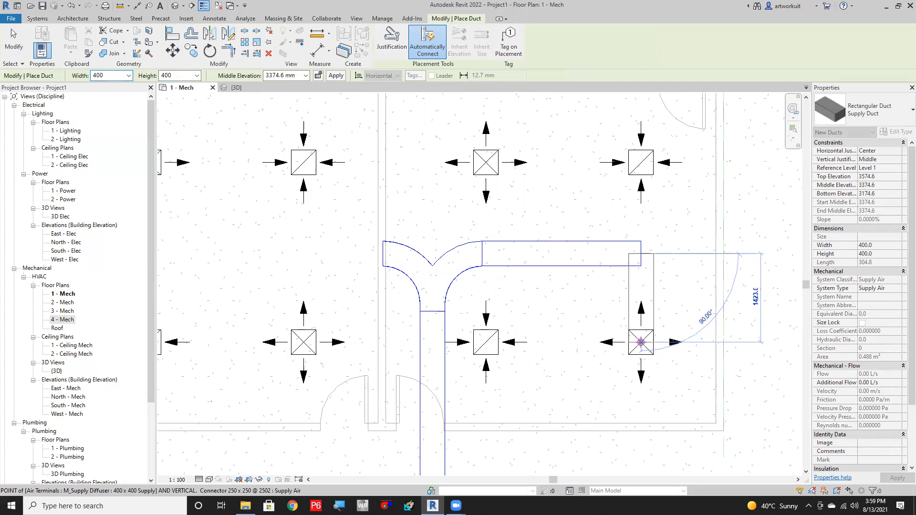
click(552, 316)
scroll(552, 312, down, 1)
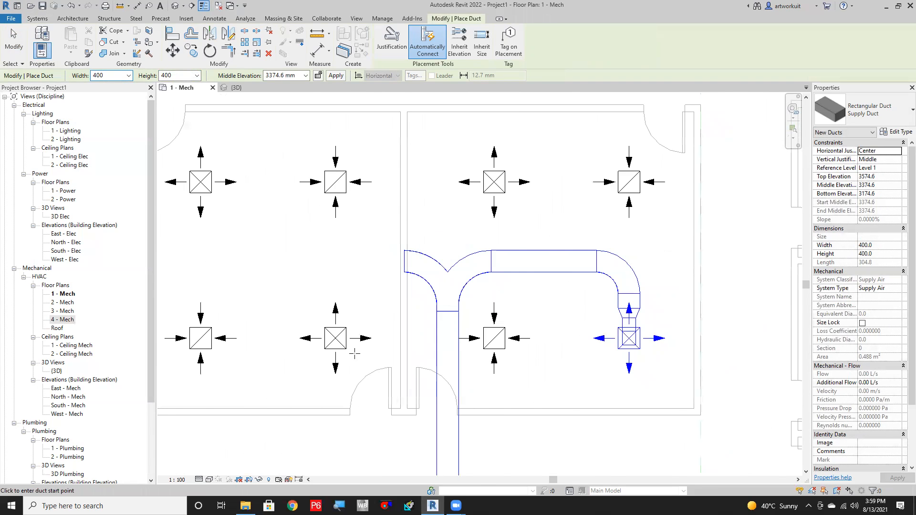
Draw a 400 x 400 mm supply duct from the wye's west branch, turning north to the west classroom's northwest supply diffuser.
click(404, 261)
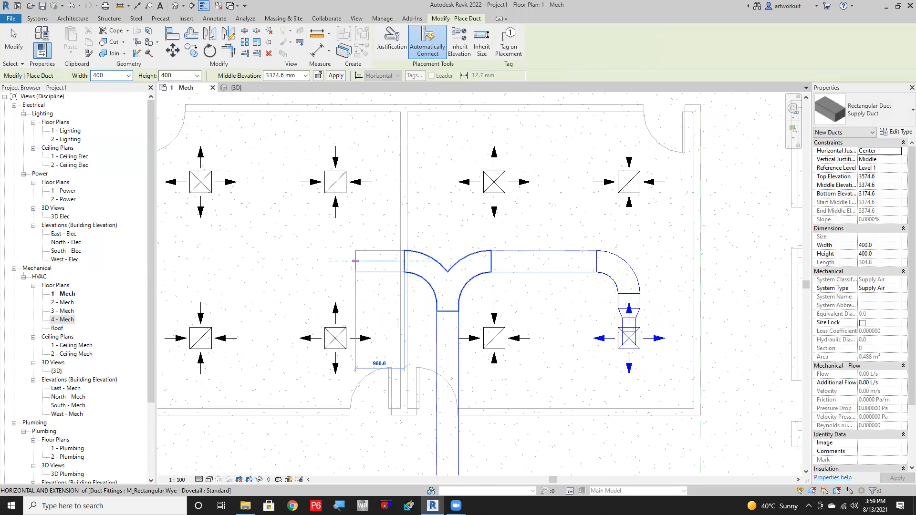
click(197, 264)
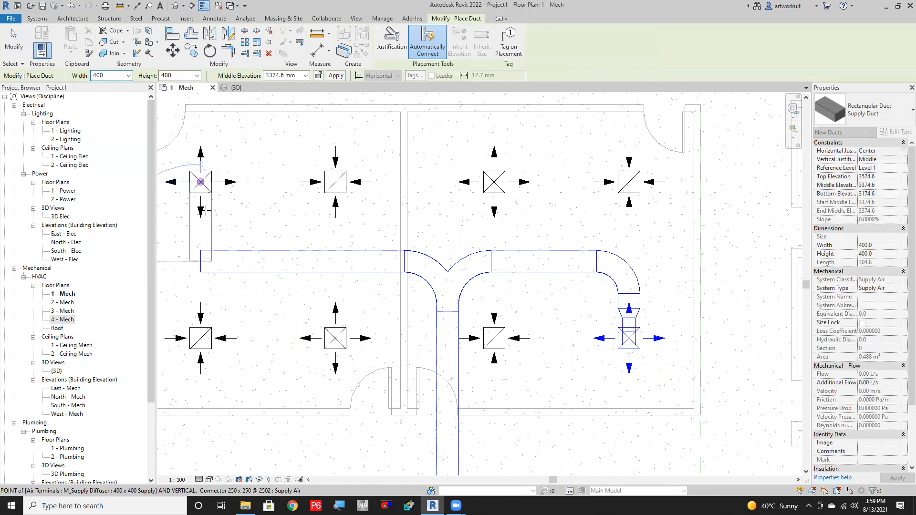
click(204, 211)
key(Escape)
key(Escape)
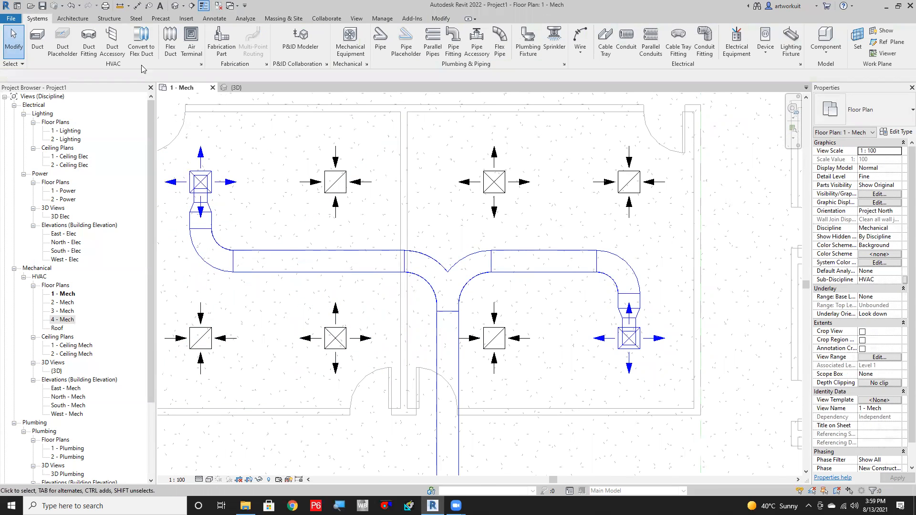
Tap a 400 x 400 mm duct off the west branch duct and run it south to the west classroom's southeast supply diffuser.
click(37, 41)
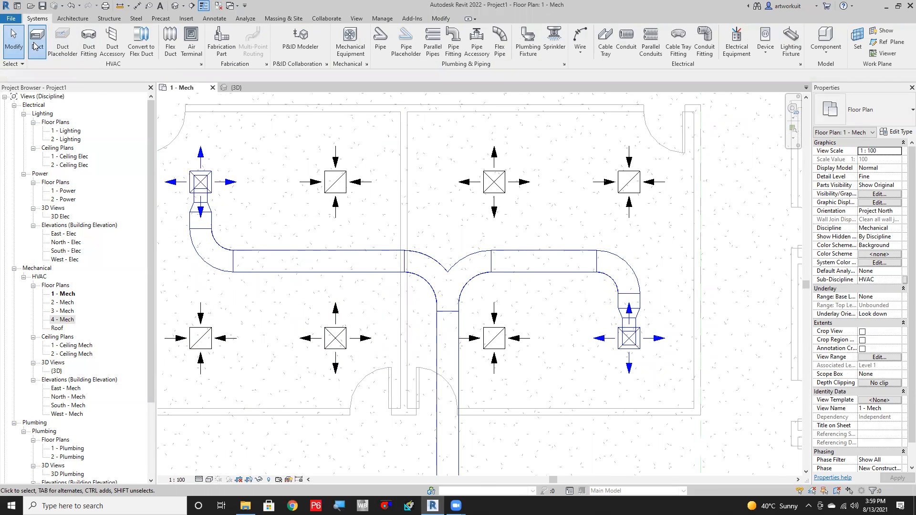
click(336, 272)
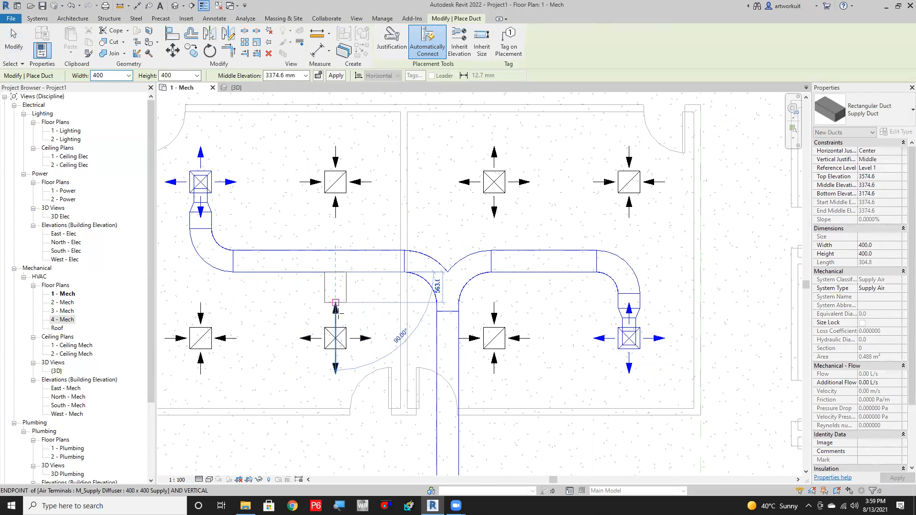
click(336, 338)
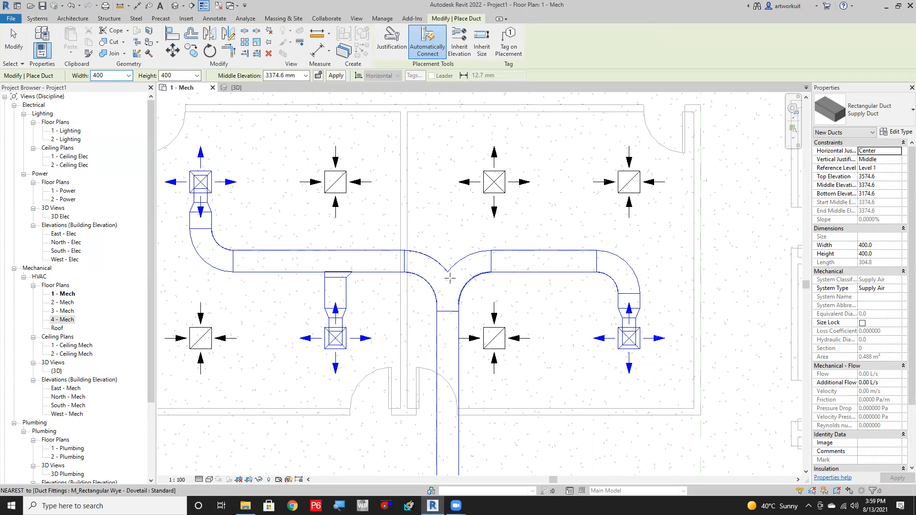
Add a short 400 x 400 mm duct stub going north from the middle of the east branch duct.
click(537, 250)
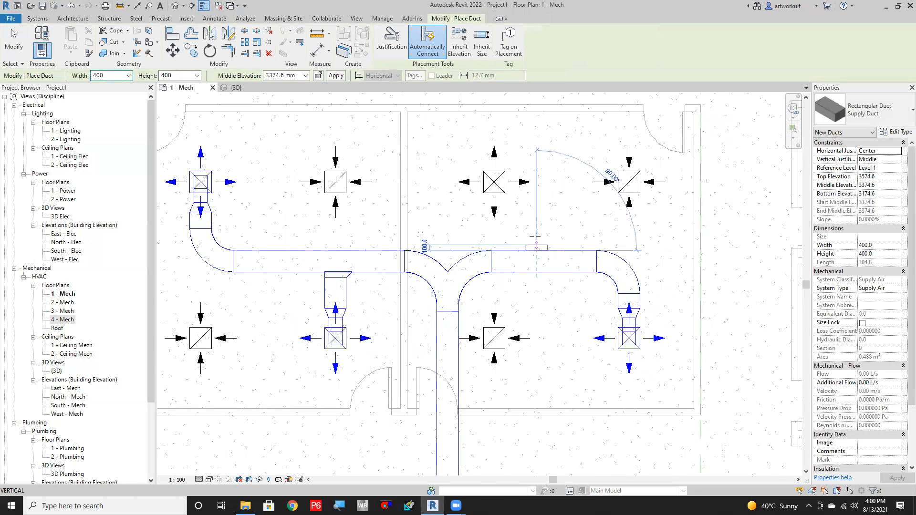
click(536, 223)
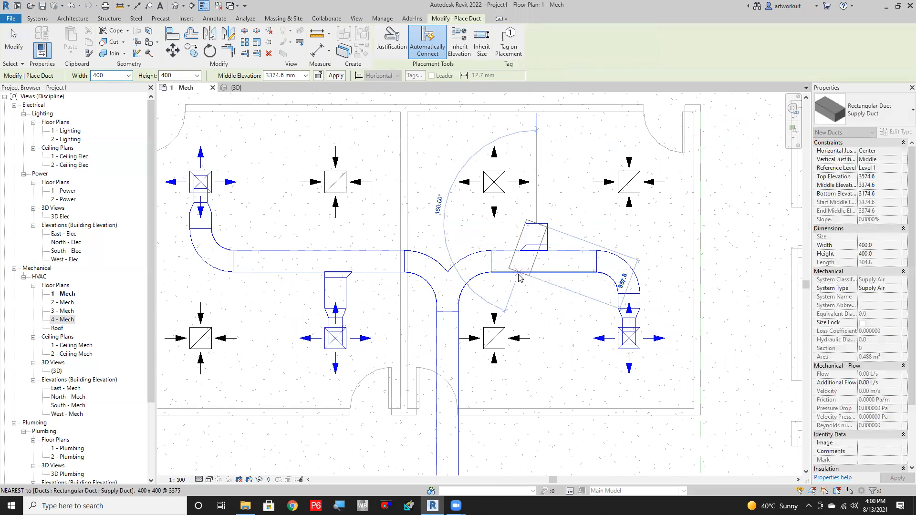
key(Escape)
key(Escape)
Connect the duct stub's north end to the east classroom's northwest supply diffuser with a 300 mm diameter round flex duct.
scroll(501, 262, down, 4)
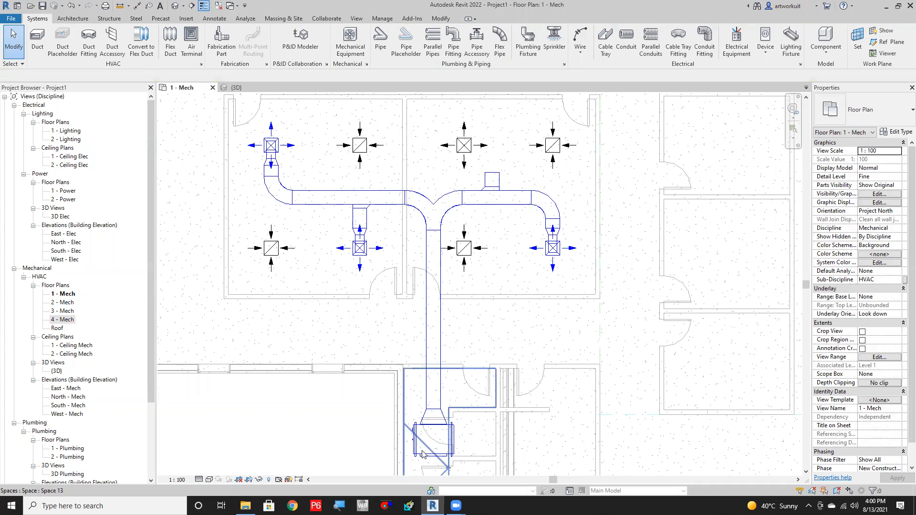
scroll(489, 178, up, 1)
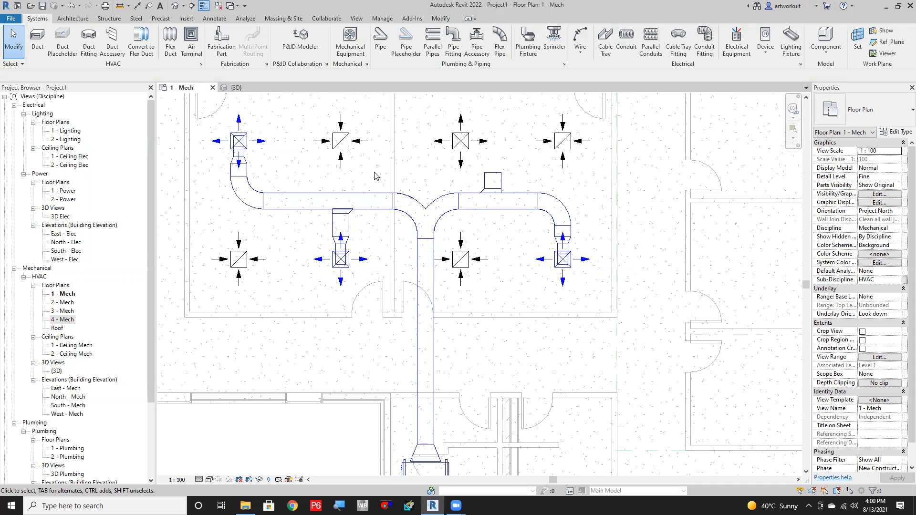
scroll(503, 157, up, 1)
middle_drag(476, 178, 493, 213)
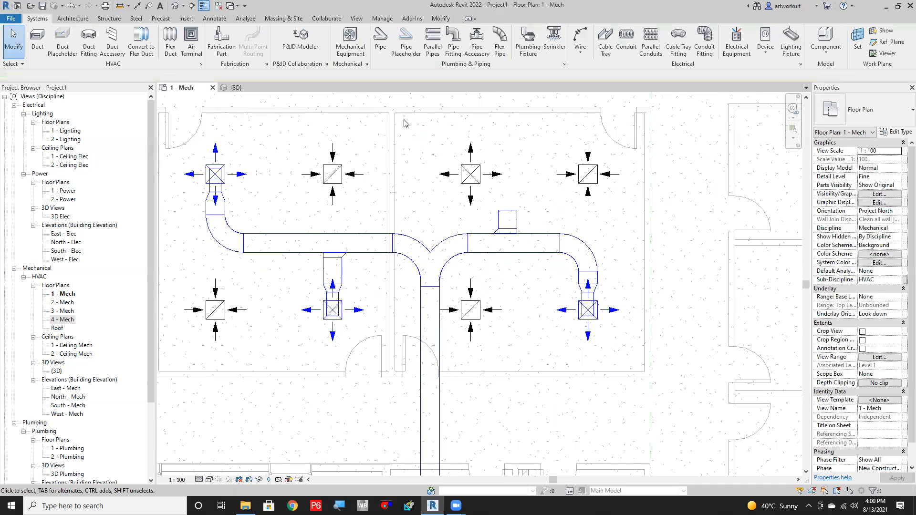
click(173, 39)
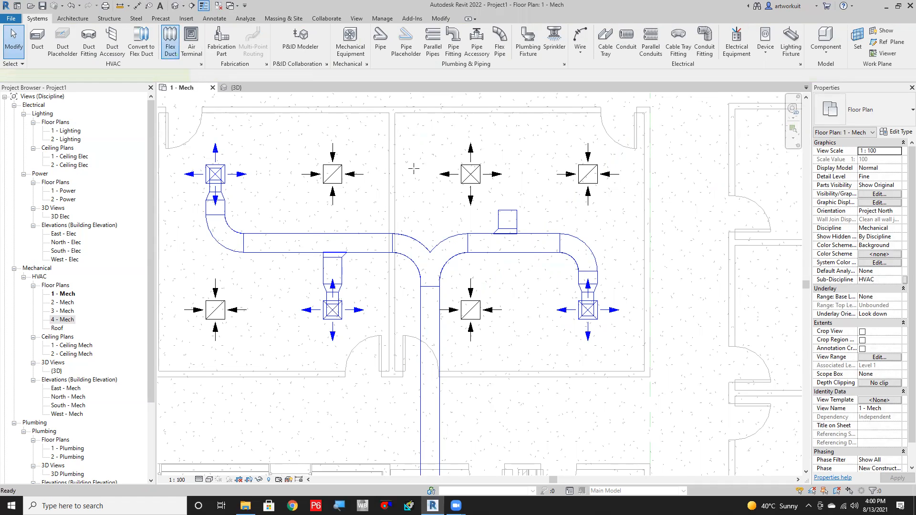
click(507, 210)
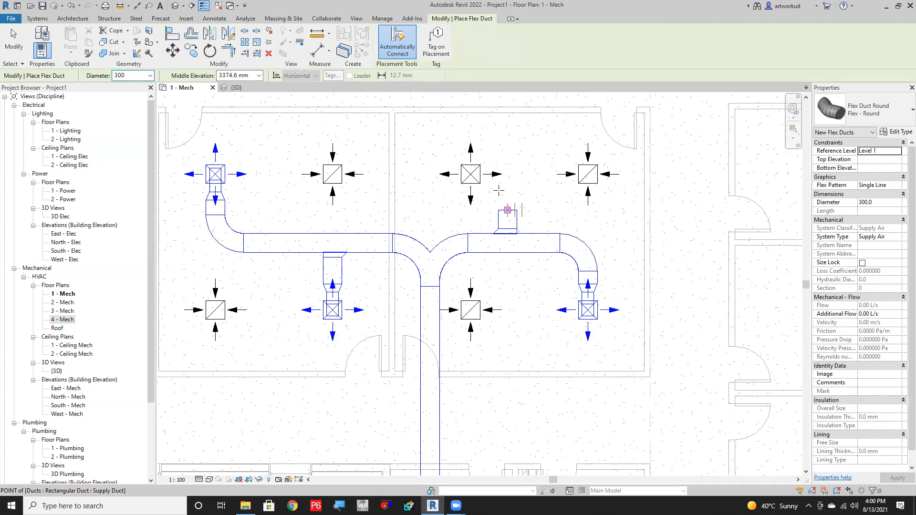
click(470, 175)
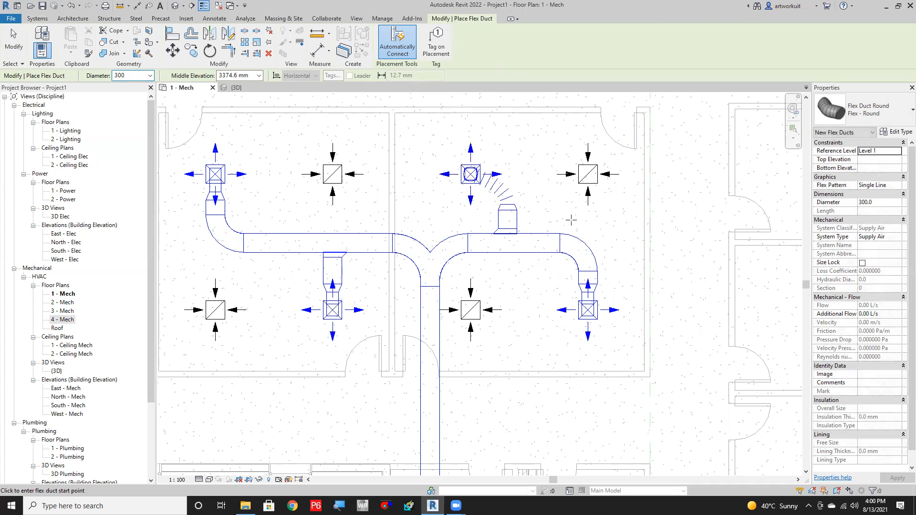
key(Escape)
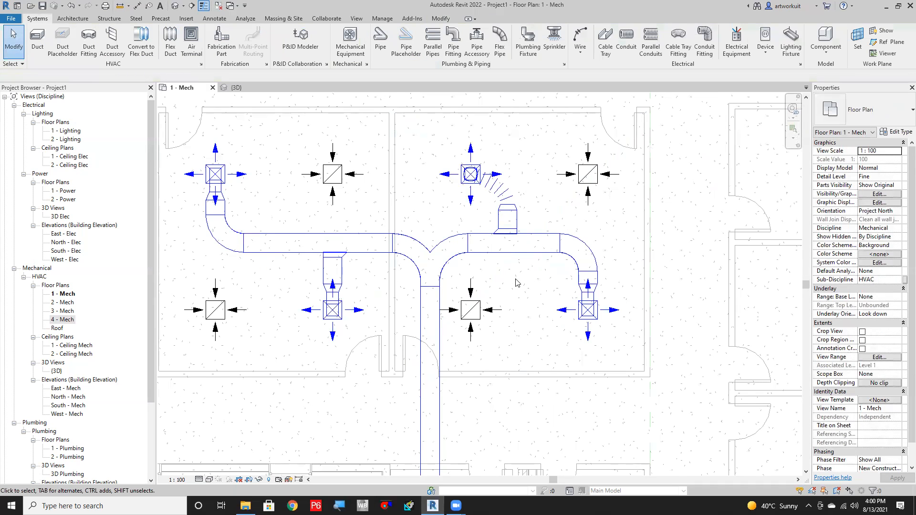
In the 3D view, convert the rigid connection at the west classroom's northwest supply diffuser to round flex duct, maximum length 1828.8 mm.
scroll(515, 283, down, 3)
click(236, 88)
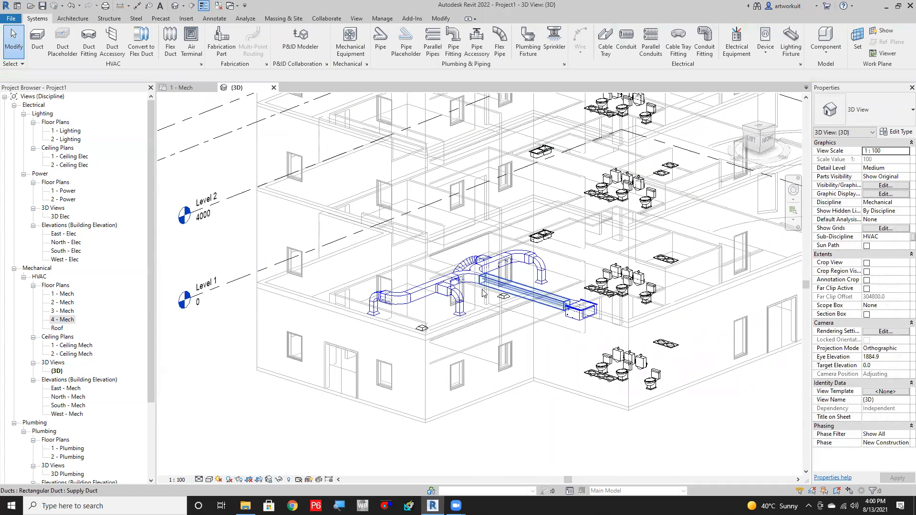
shift+middle_drag(442, 362, 532, 355)
scroll(620, 342, up, 1)
scroll(525, 354, up, 3)
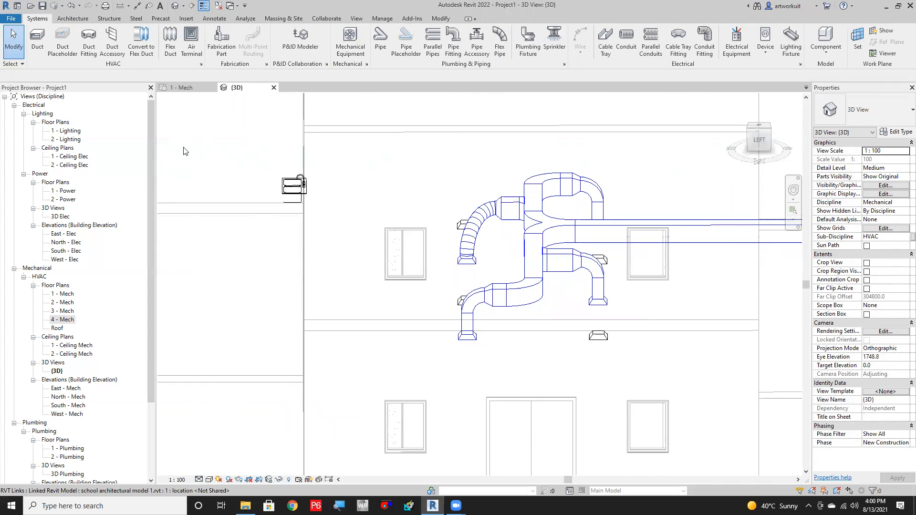
click(144, 45)
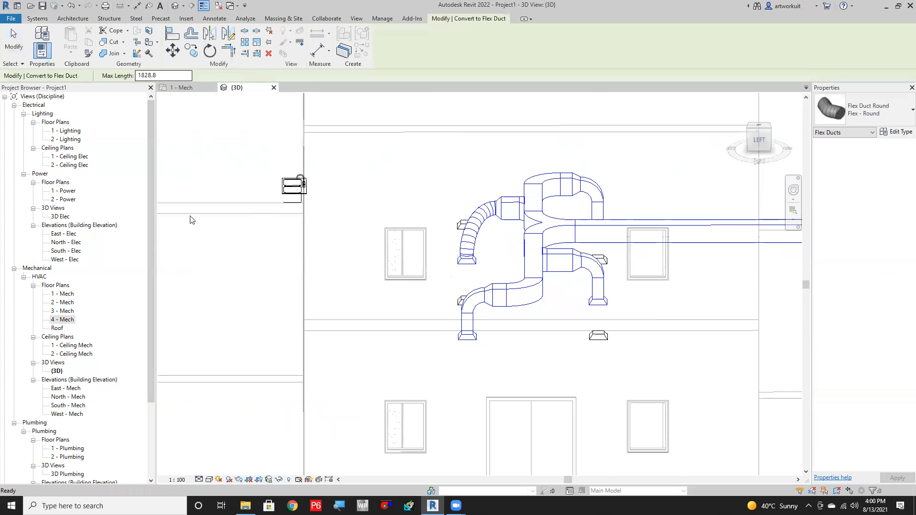
scroll(470, 367, up, 1)
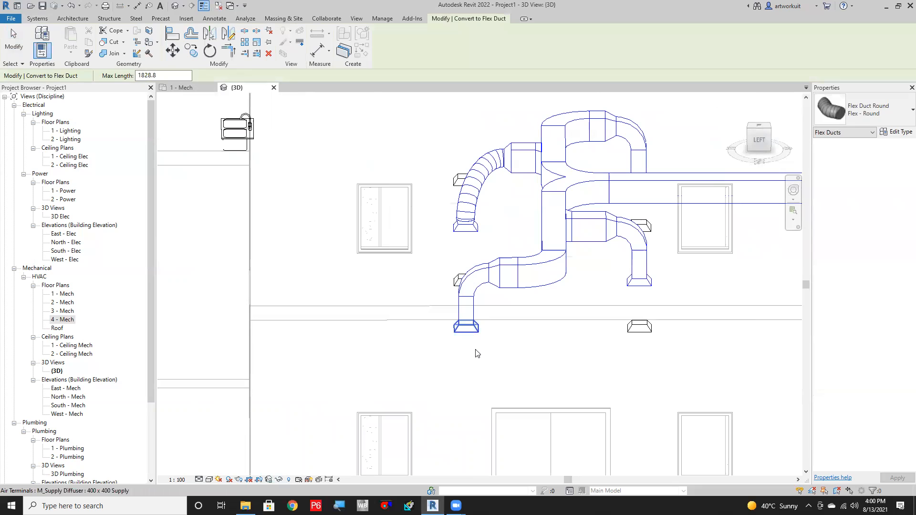
click(483, 373)
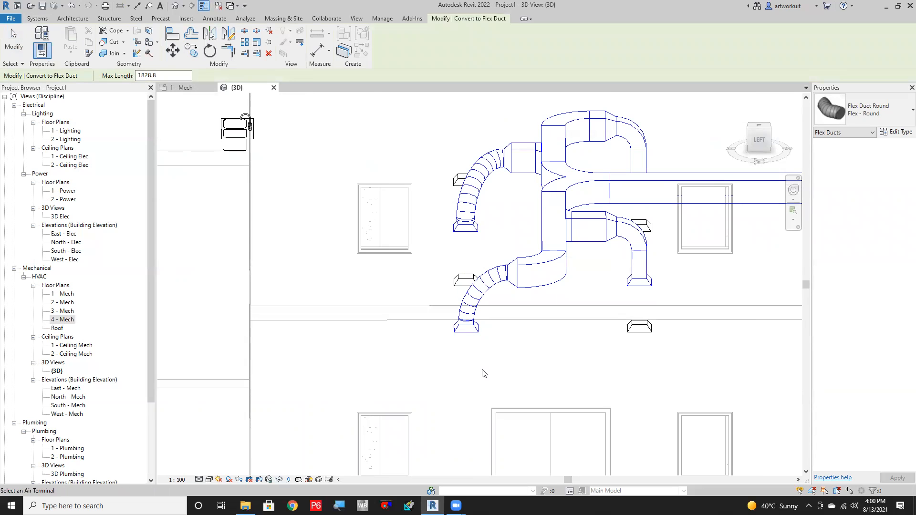
Convert the rigid connections at the southeast supply diffusers of both classrooms to round flex duct.
click(637, 288)
shift+middle_drag(625, 329, 590, 338)
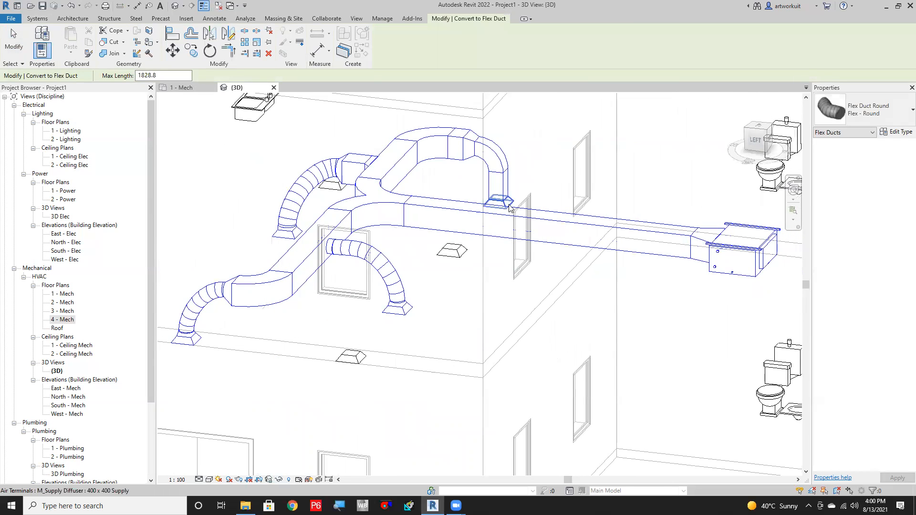
click(509, 210)
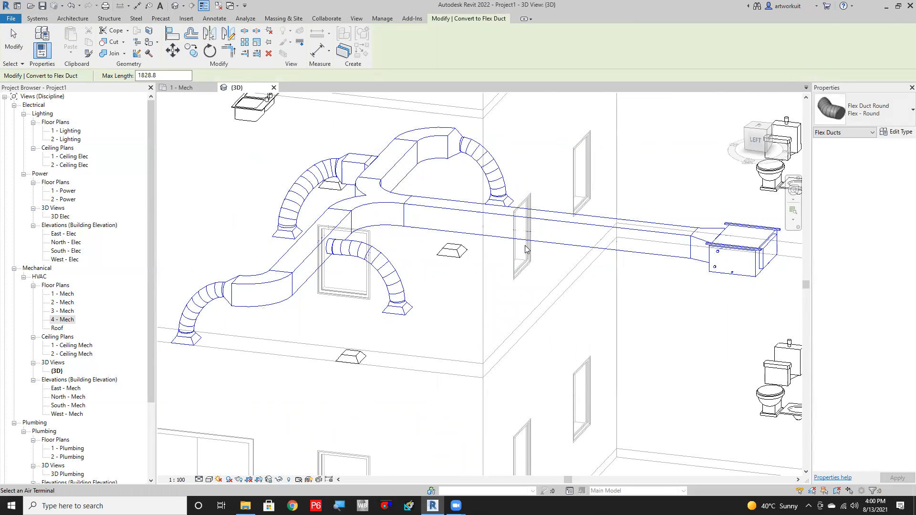
scroll(525, 244, down, 3)
key(Escape)
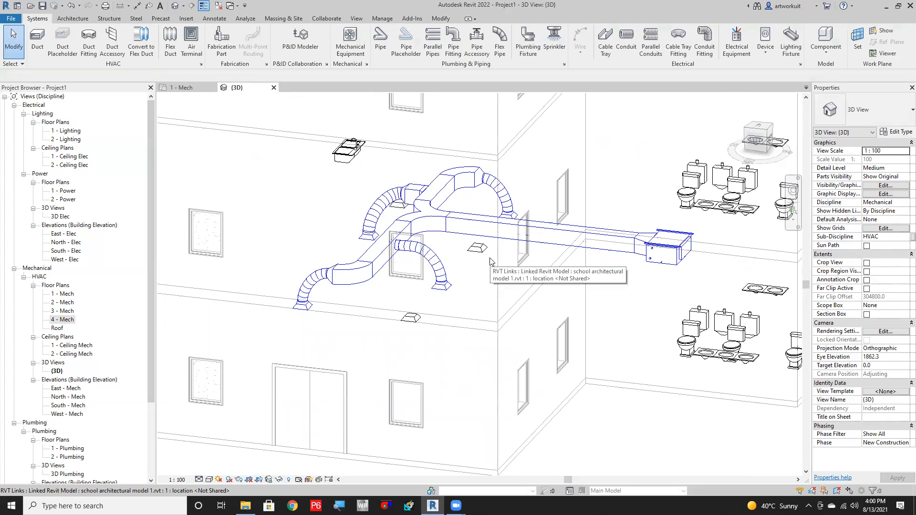
In the 1 - Mech floor plan, copy the ceiling ducted fan coil unit straight east into the men's washroom.
shift+middle_drag(458, 342, 546, 194)
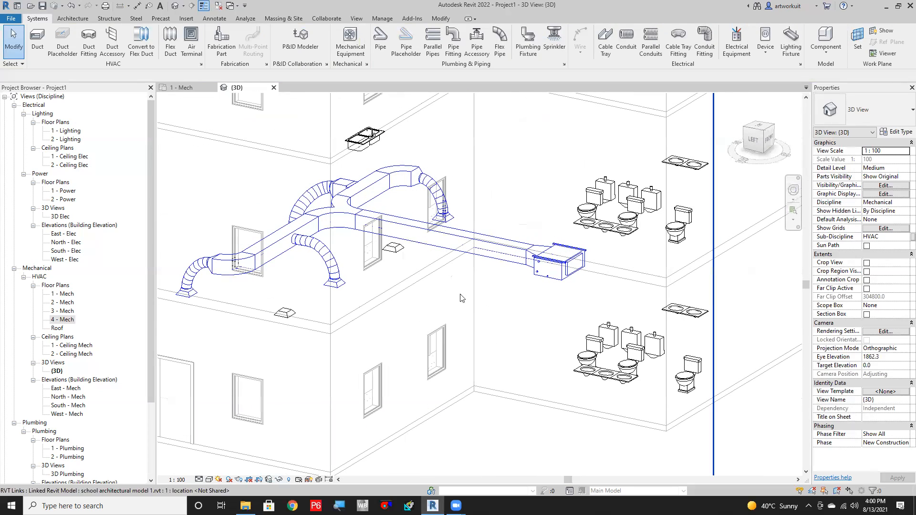
click(185, 88)
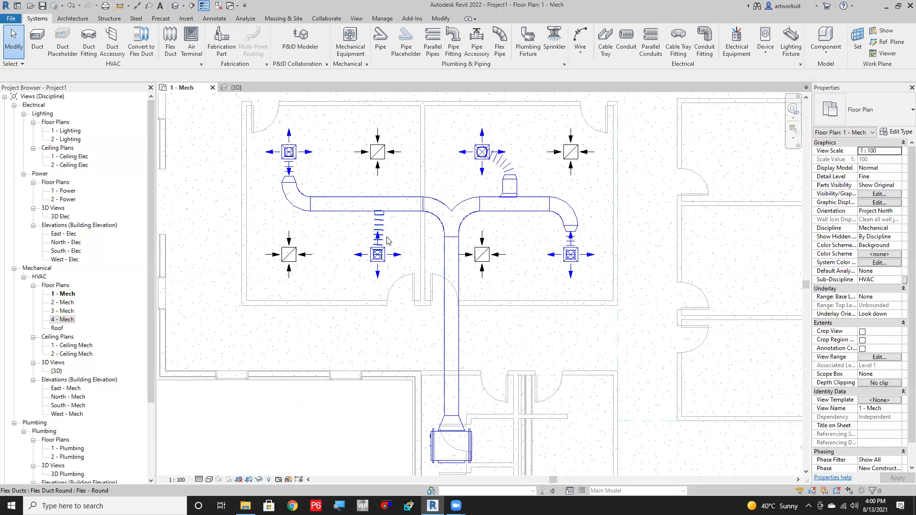
scroll(414, 332, down, 2)
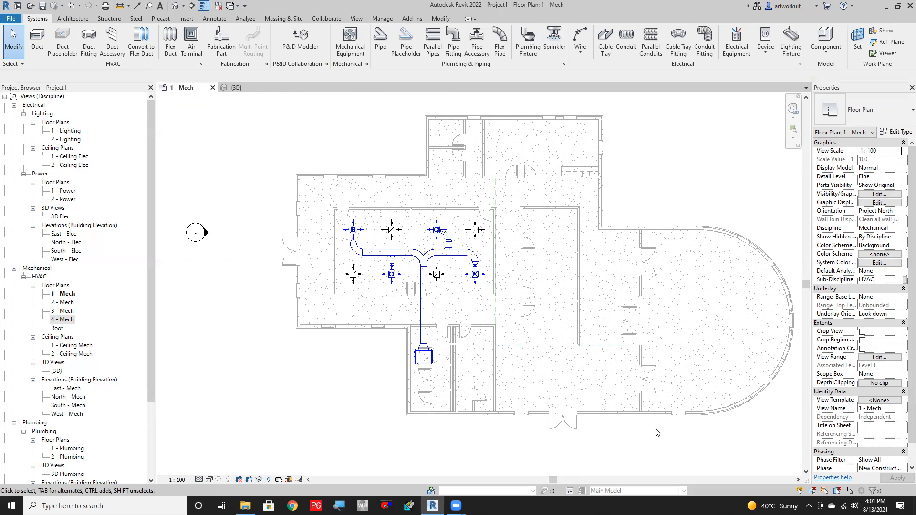
scroll(406, 309, down, 2)
middle_drag(429, 275, 439, 211)
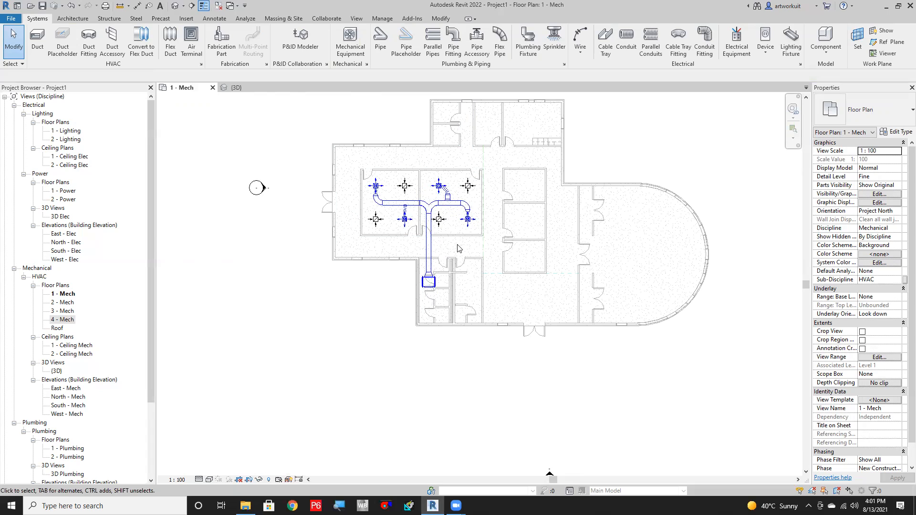
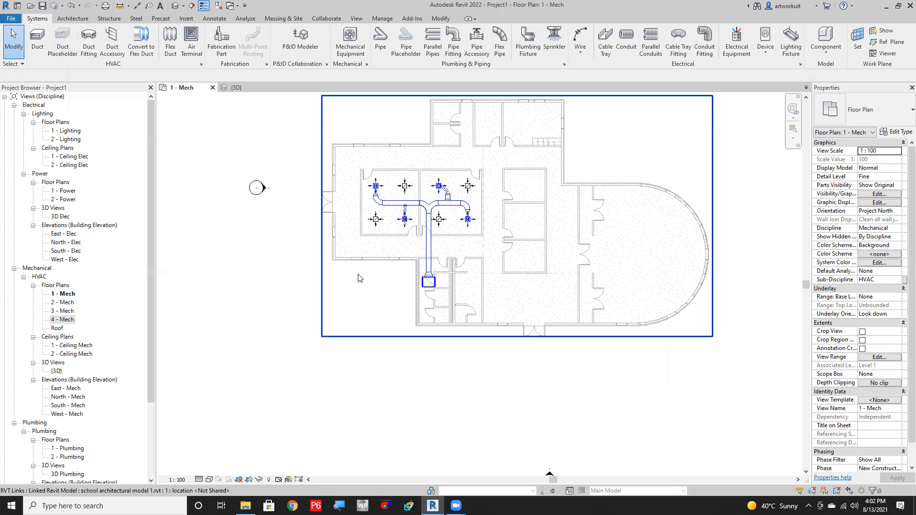
scroll(431, 287, up, 2)
scroll(428, 287, up, 1)
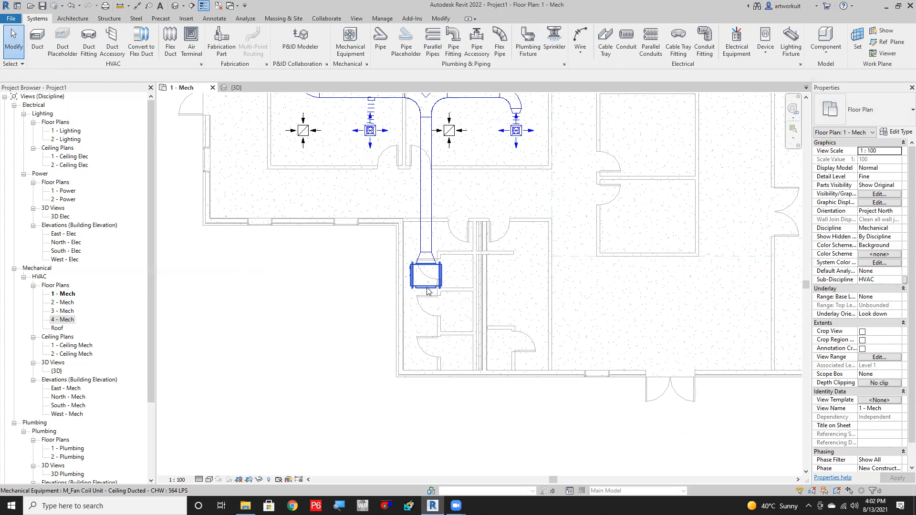
click(428, 289)
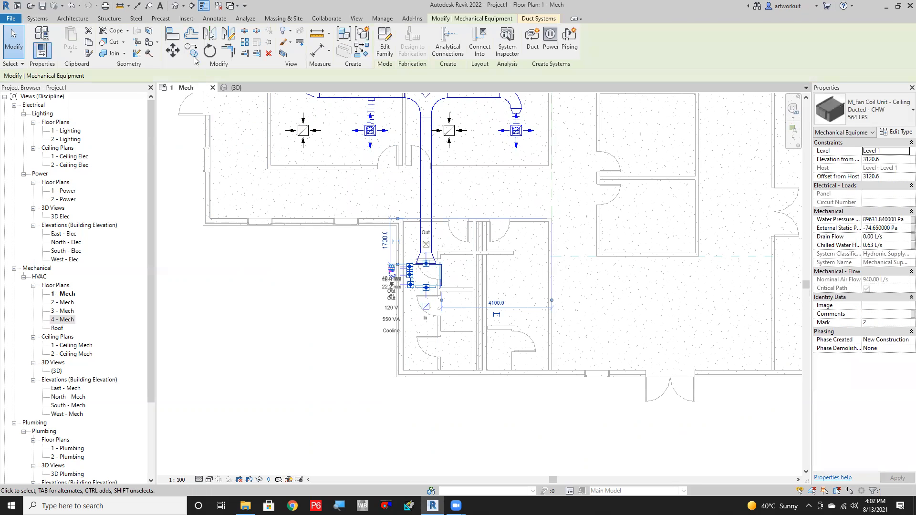
key(c)
key(c)
click(429, 287)
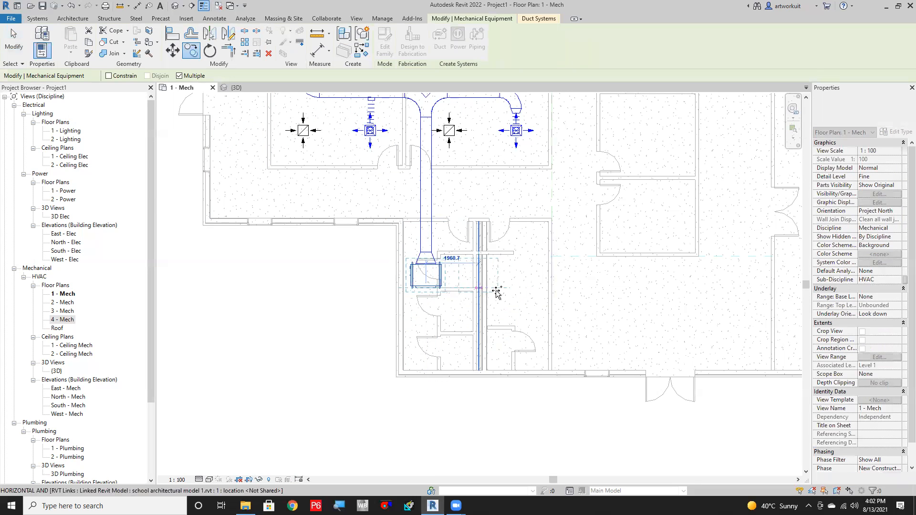
click(518, 290)
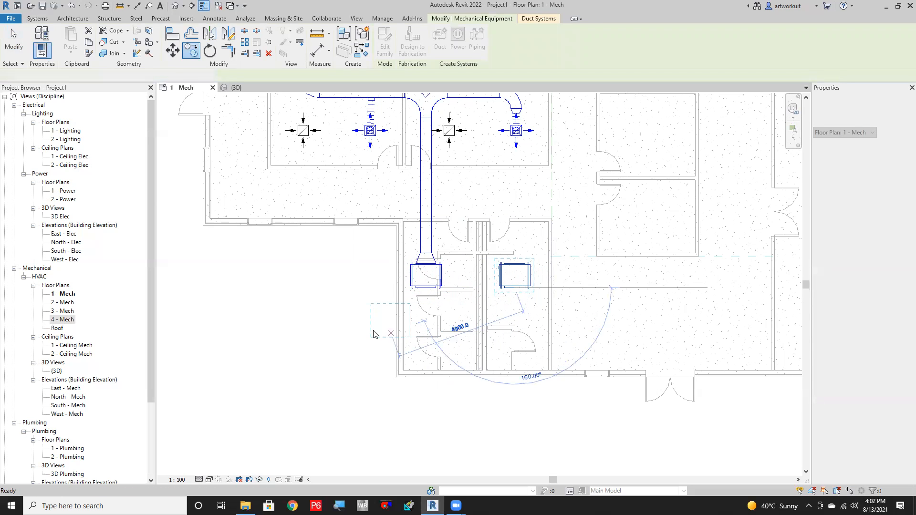
key(Escape)
key(Escape)
Place 400 x 400 supply diffusers at 2400 mm elevation: east side of the south and north offices, west side of the middle office.
scroll(497, 259, up, 1)
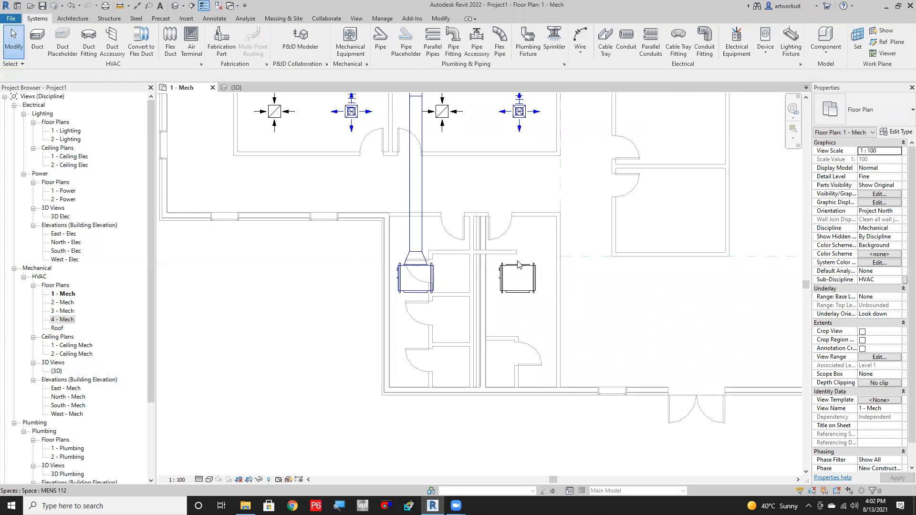
middle_drag(498, 150, 463, 245)
scroll(539, 228, down, 2)
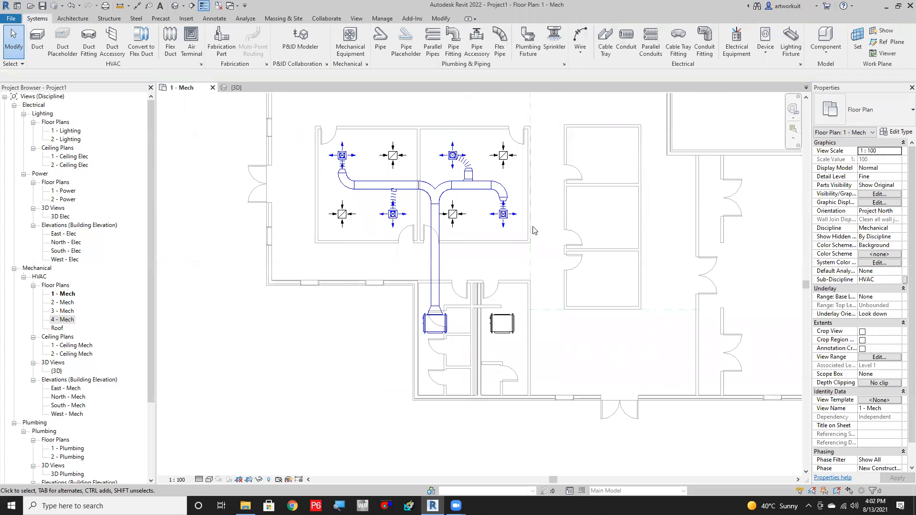
middle_drag(800, 252, 697, 263)
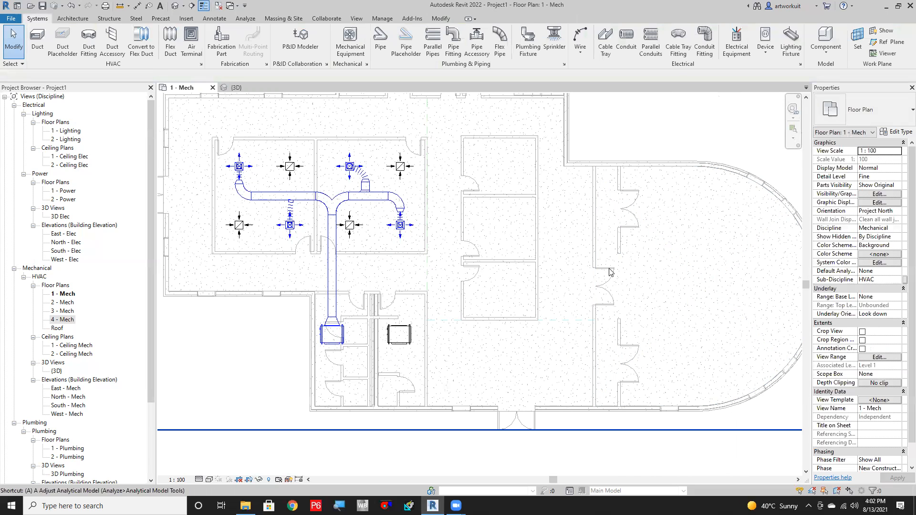
key(a)
key(t)
click(854, 111)
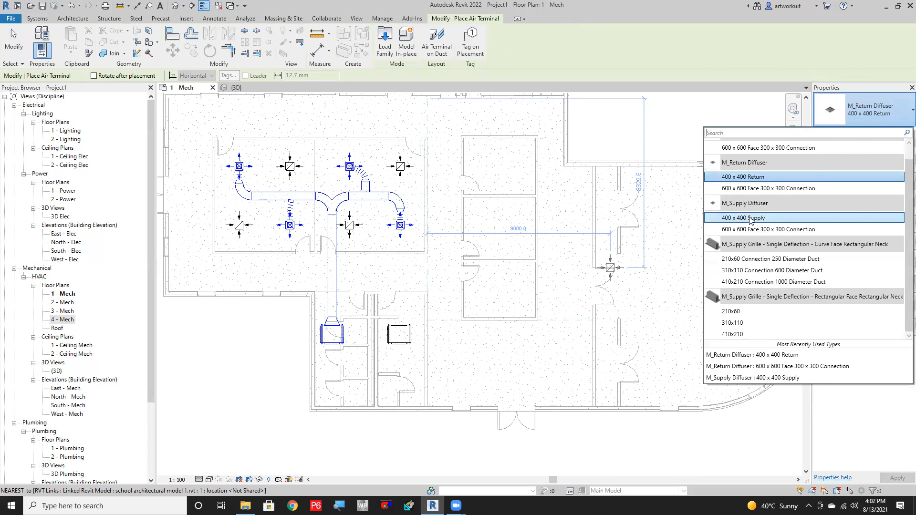
click(750, 219)
scroll(527, 305, up, 1)
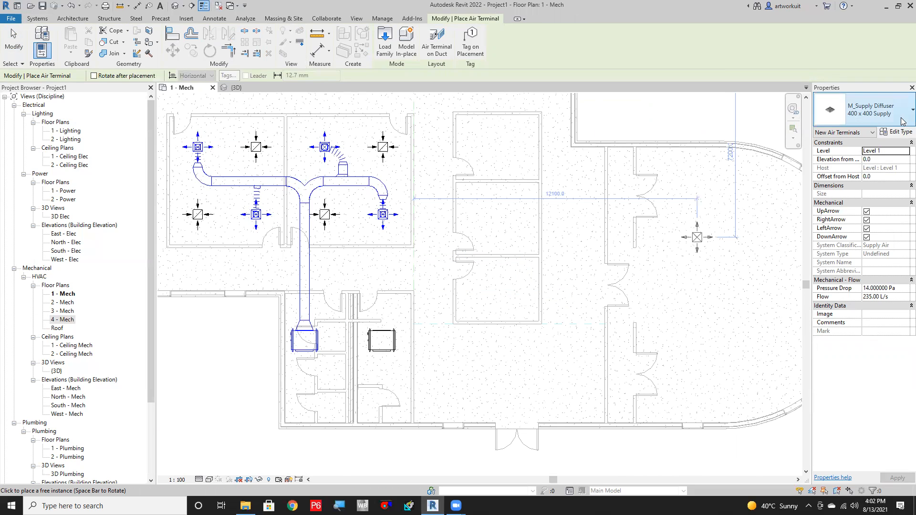
click(882, 160)
text(1)
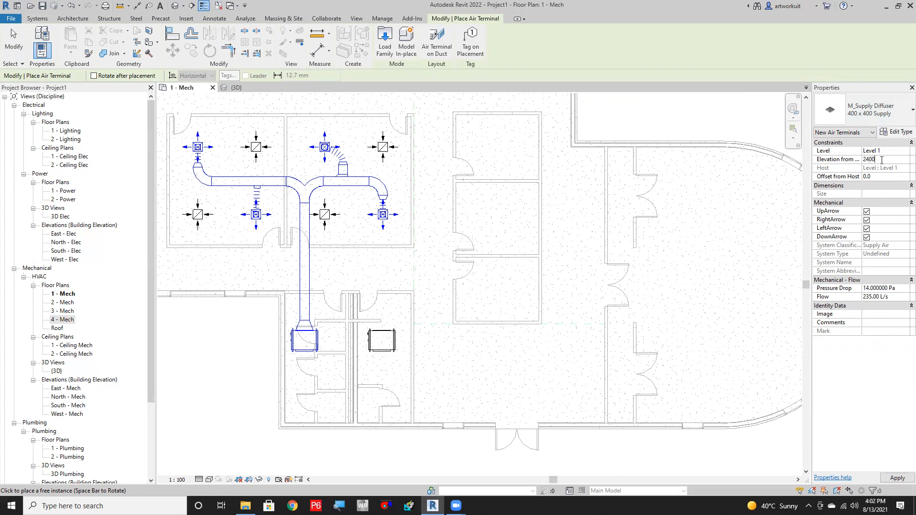
key(Return)
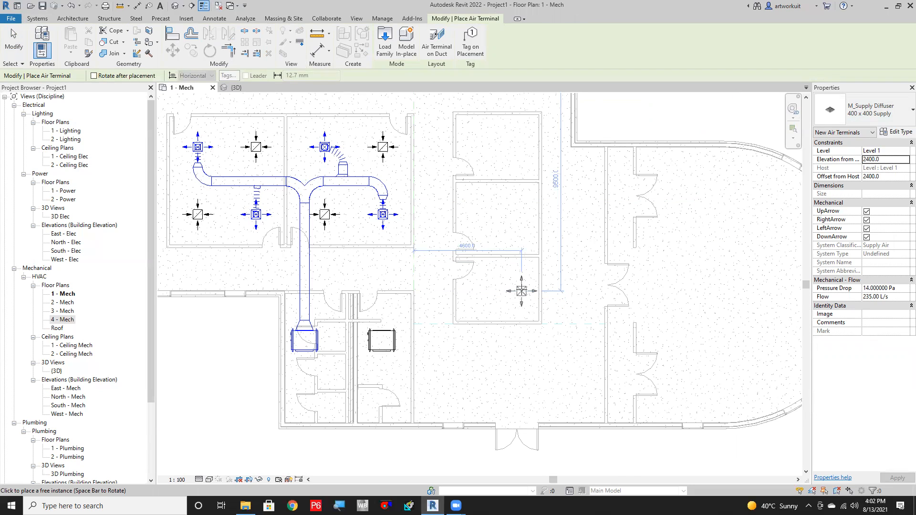
click(521, 290)
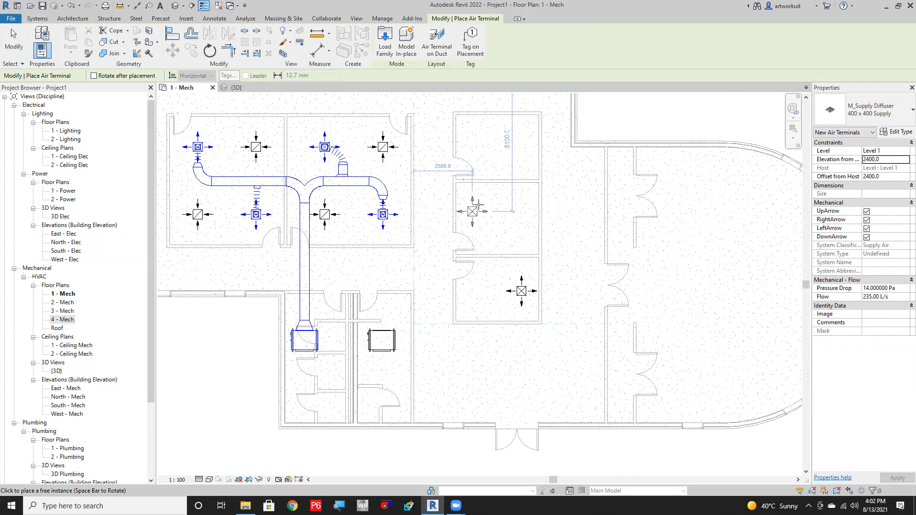
click(522, 134)
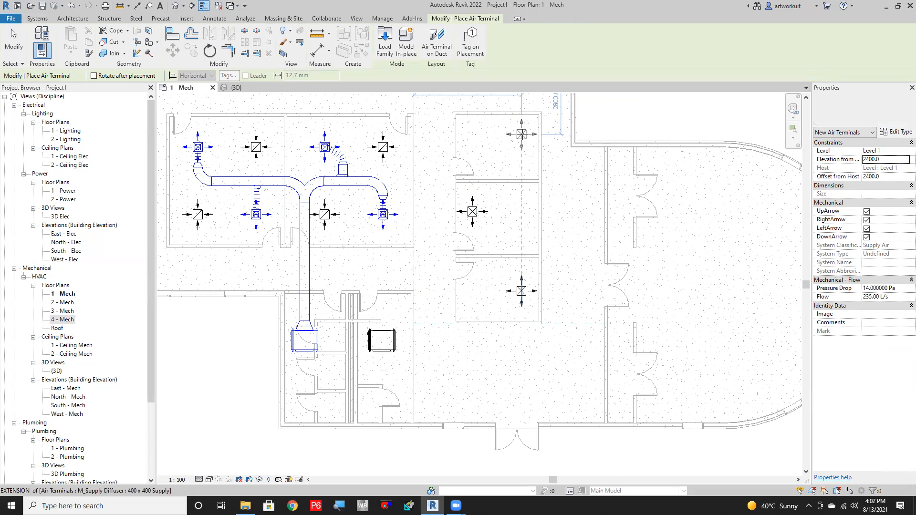
Place 400 x 400 return diffusers at 2400 mm elevation opposite the supply diffuser in each of the three offices, aligned with it.
key(a)
key(t)
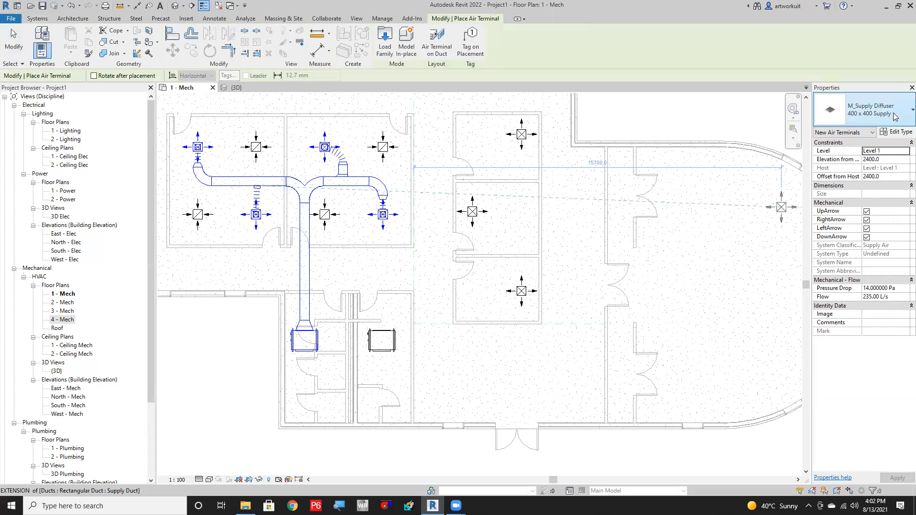
click(877, 109)
click(758, 177)
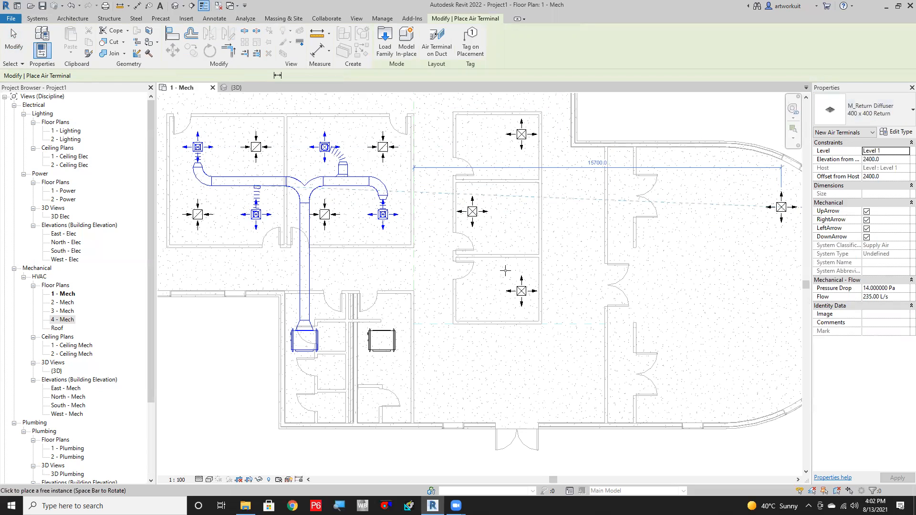
click(886, 160)
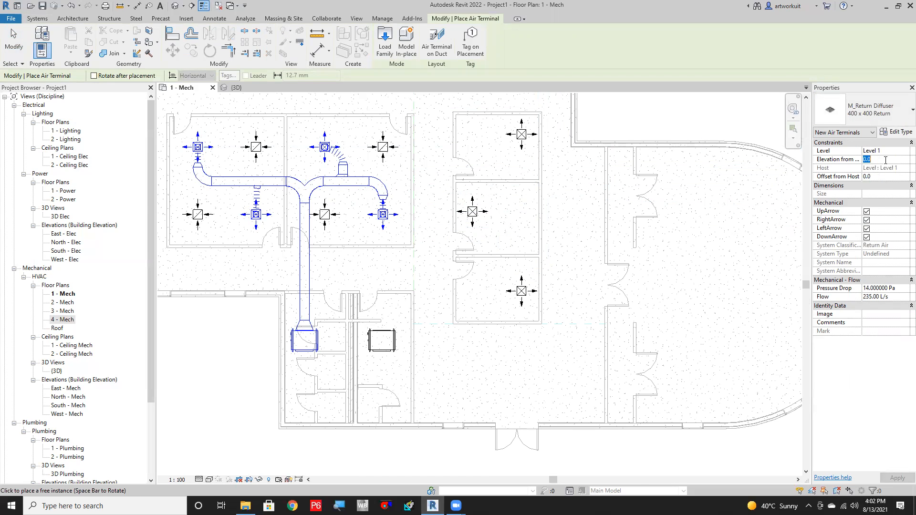
text(2400)
key(Return)
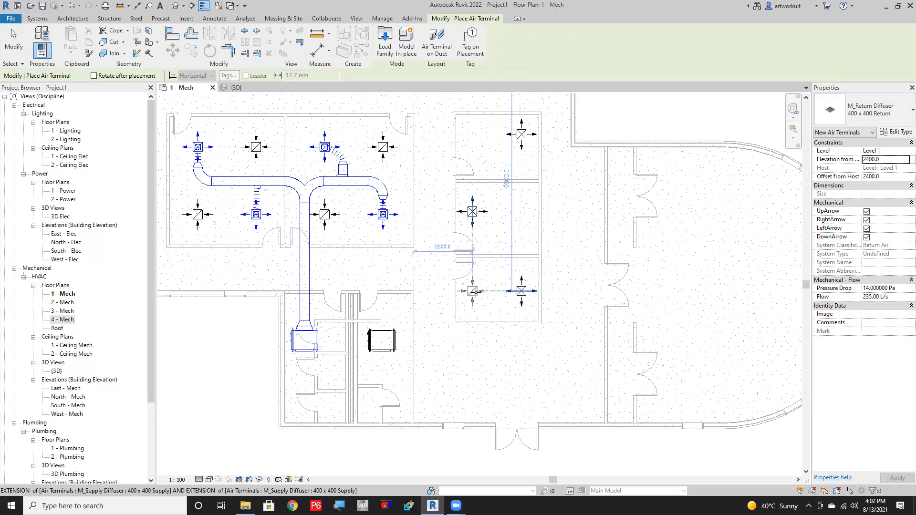
click(473, 291)
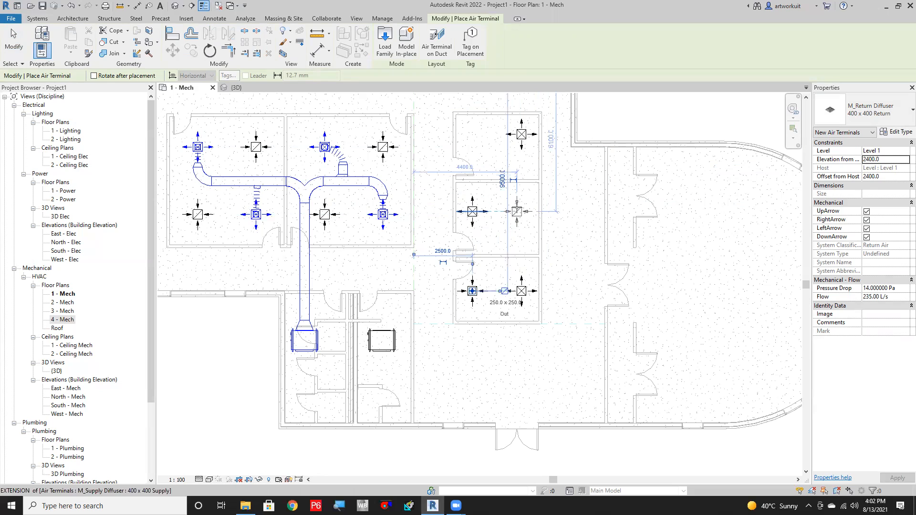
click(521, 212)
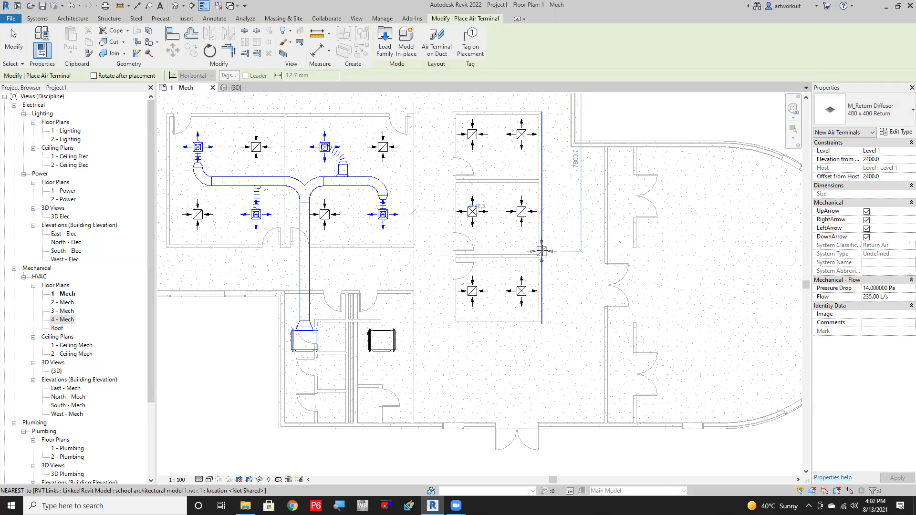
key(Escape)
key(Escape)
Inspect the new office diffusers and the copied fan coil unit in the 3D view.
click(236, 90)
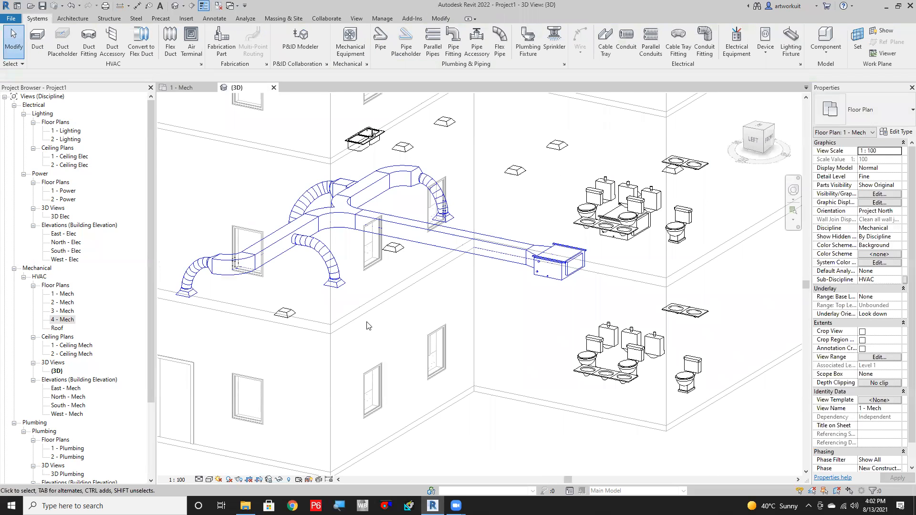
scroll(454, 192, down, 2)
shift+middle_drag(572, 290, 221, 151)
scroll(220, 151, up, 2)
In the 1 - Mech floor plan, start a duct placeholder from the north supply outlet of the men's washroom fan coil unit.
click(185, 87)
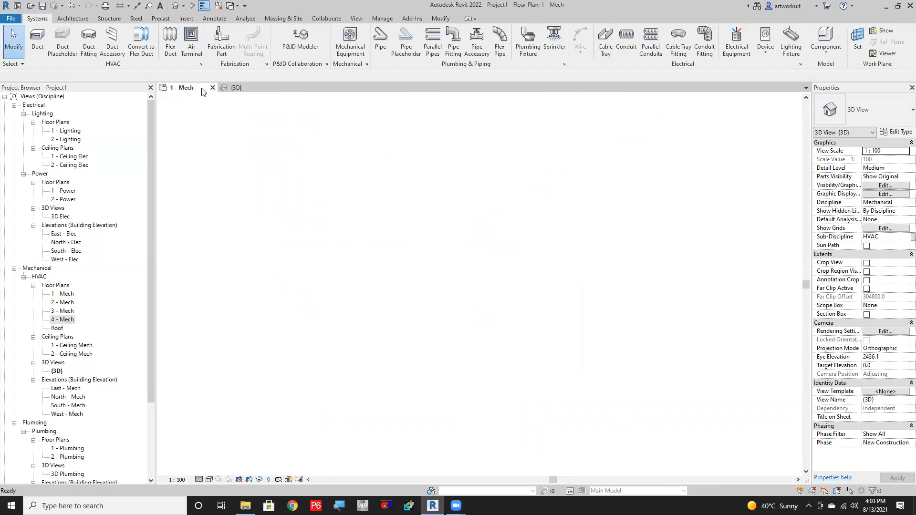
scroll(463, 230, up, 2)
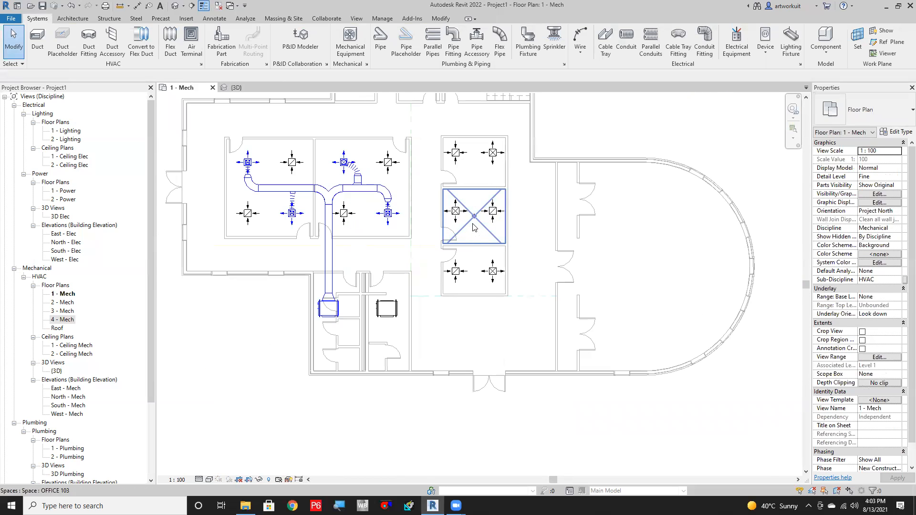
scroll(465, 225, up, 2)
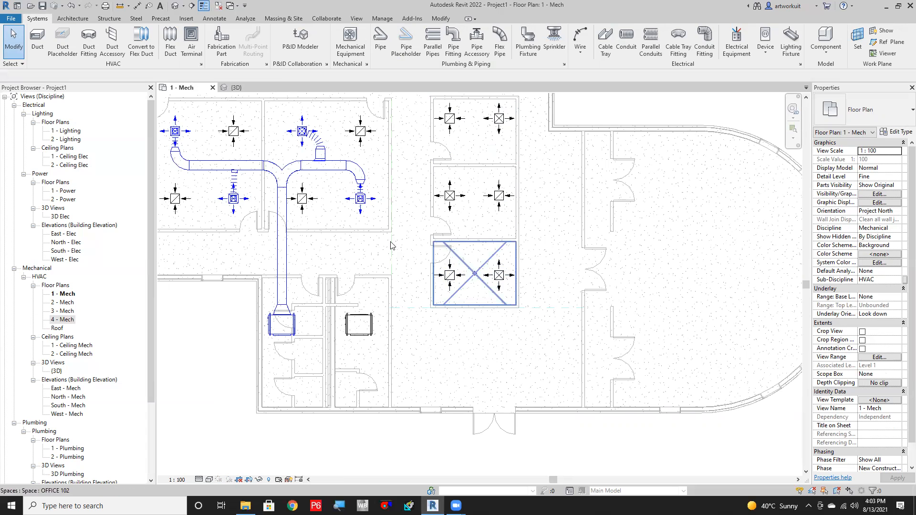
middle_drag(310, 308, 323, 333)
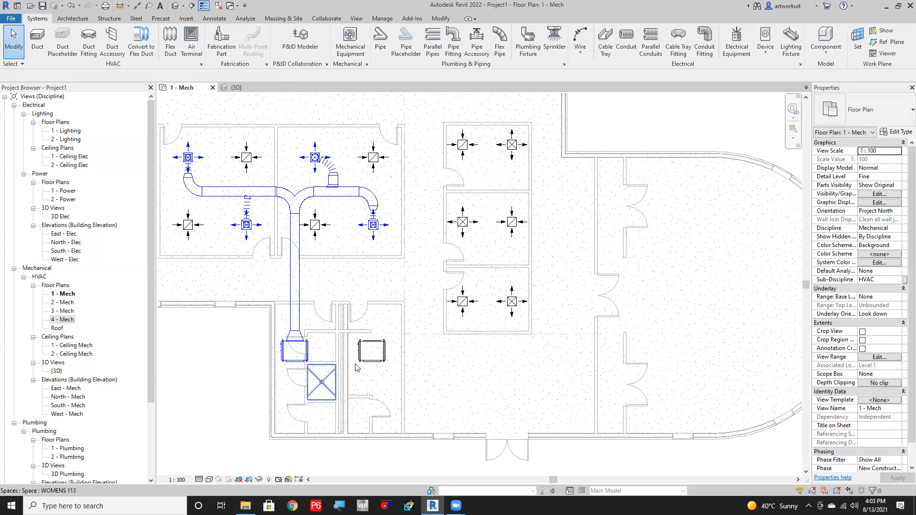
click(379, 345)
right_click(374, 342)
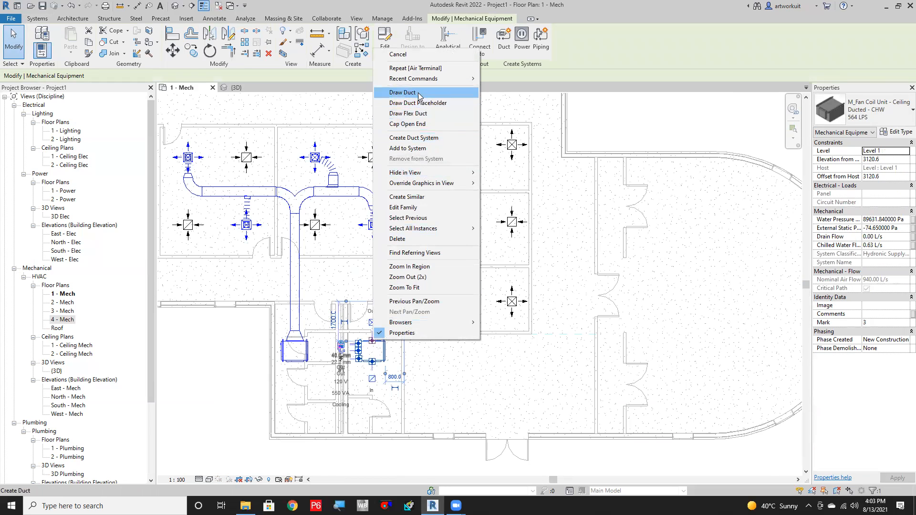
click(419, 103)
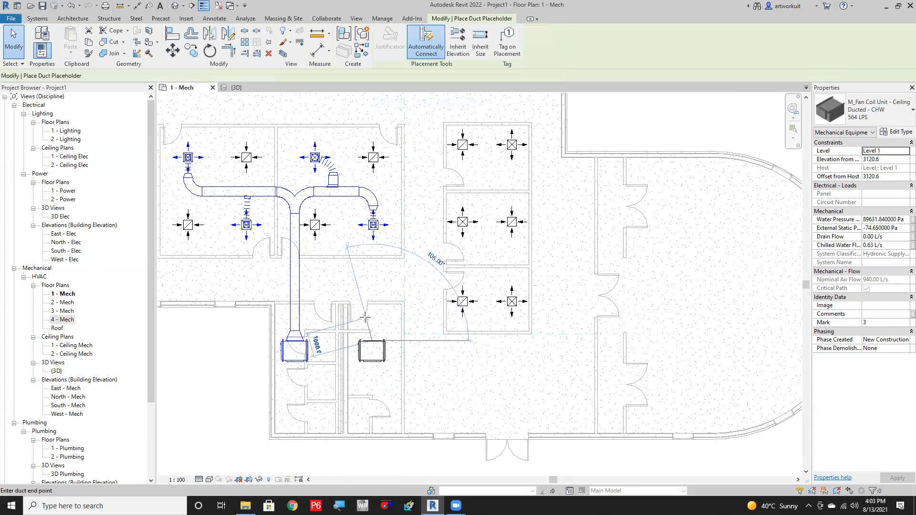
Size the placeholder 400 x 400 and route it north into the corridor, east to the middle of the offices, and a short way north.
scroll(372, 285, up, 2)
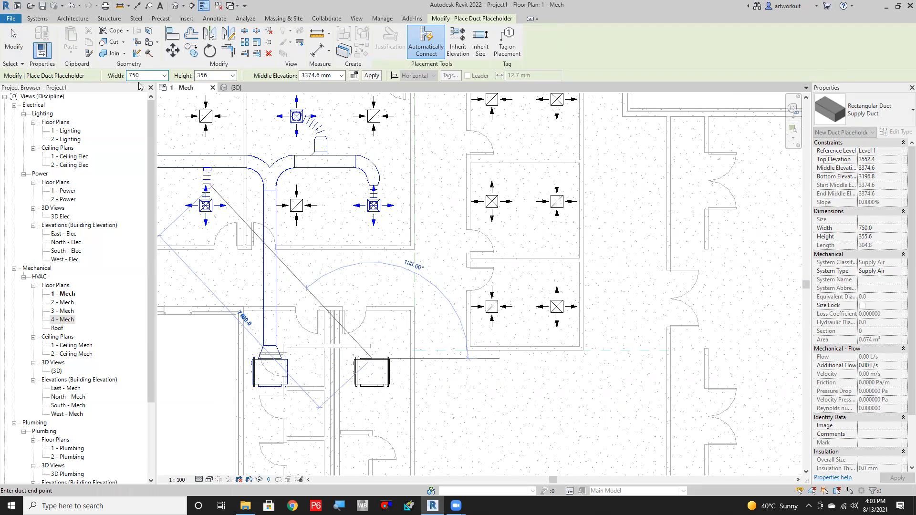
click(164, 76)
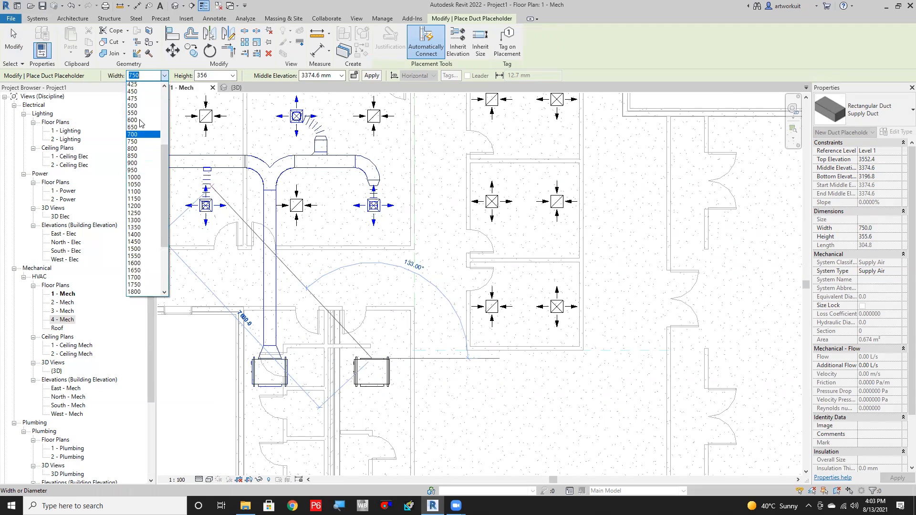
click(139, 108)
click(233, 76)
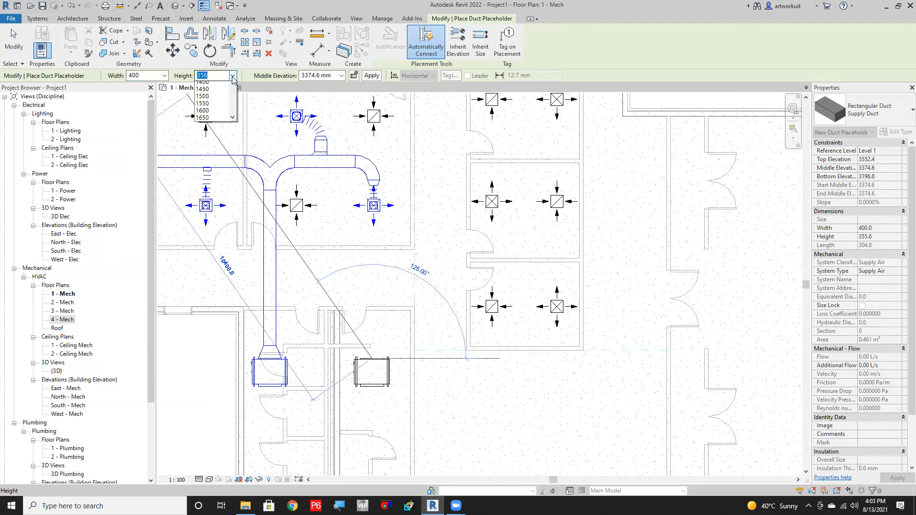
scroll(202, 136, up, 2)
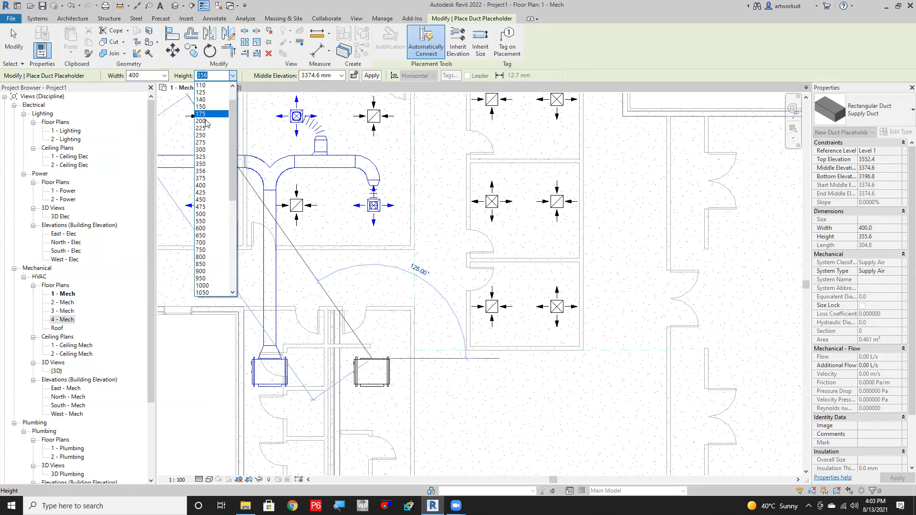
scroll(203, 158, up, 1)
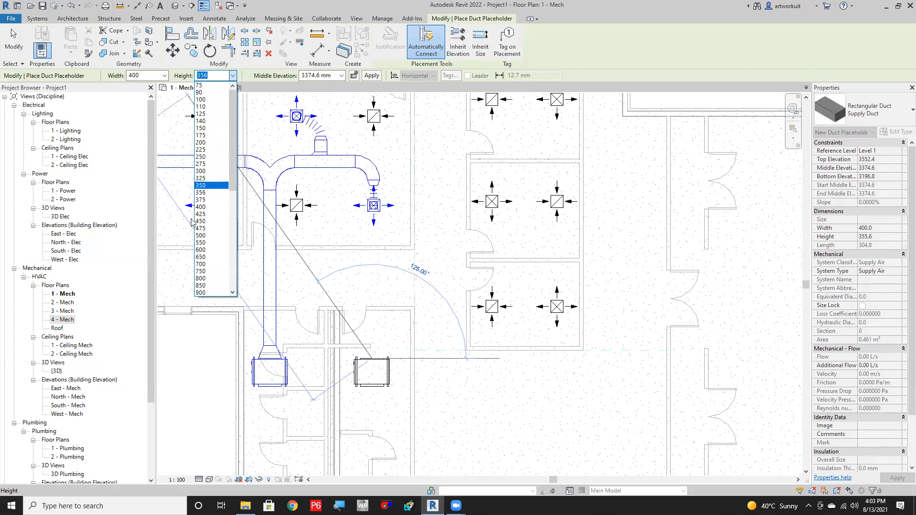
click(201, 207)
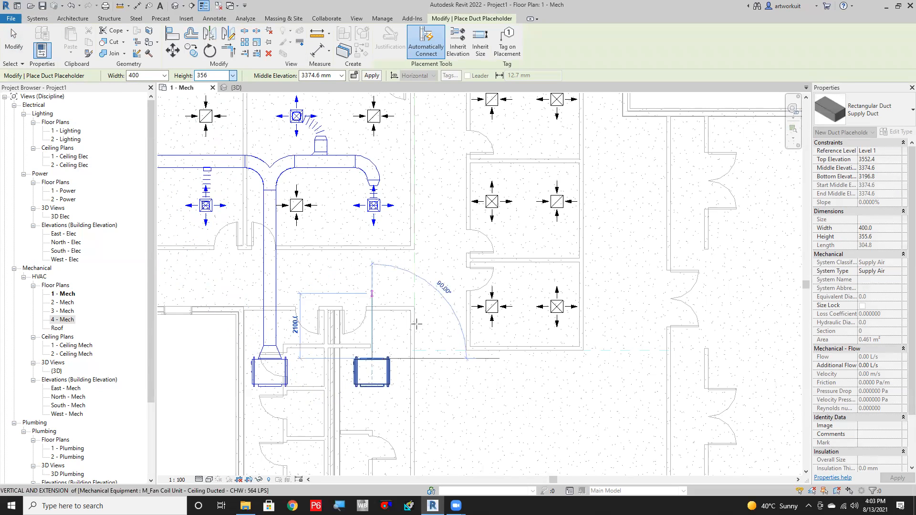
click(372, 271)
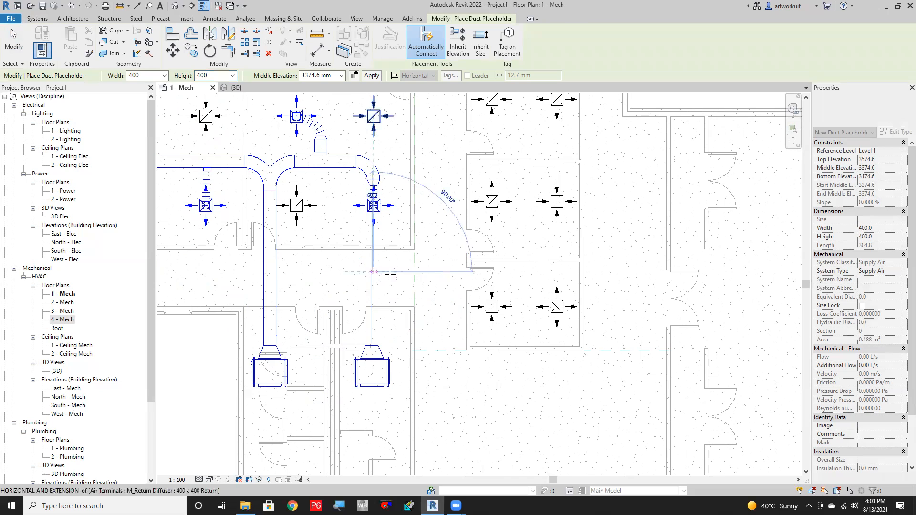
click(527, 271)
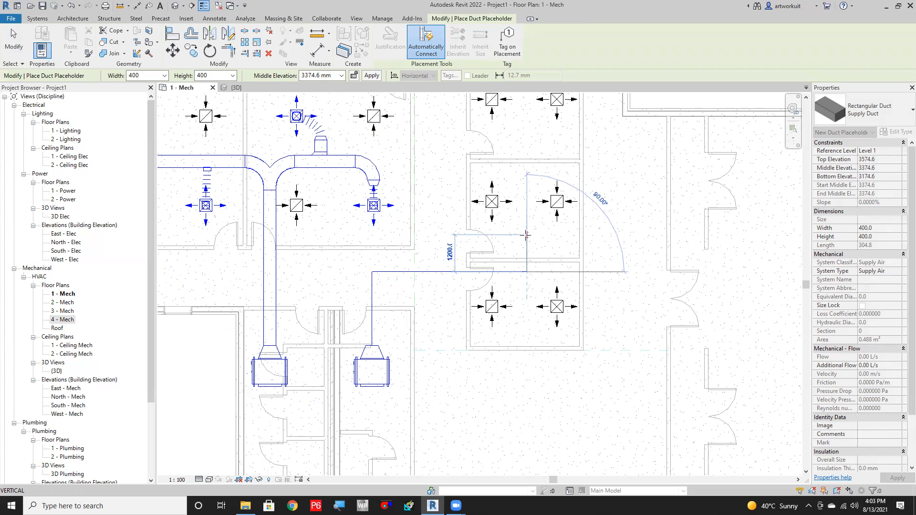
middle_drag(527, 237, 514, 259)
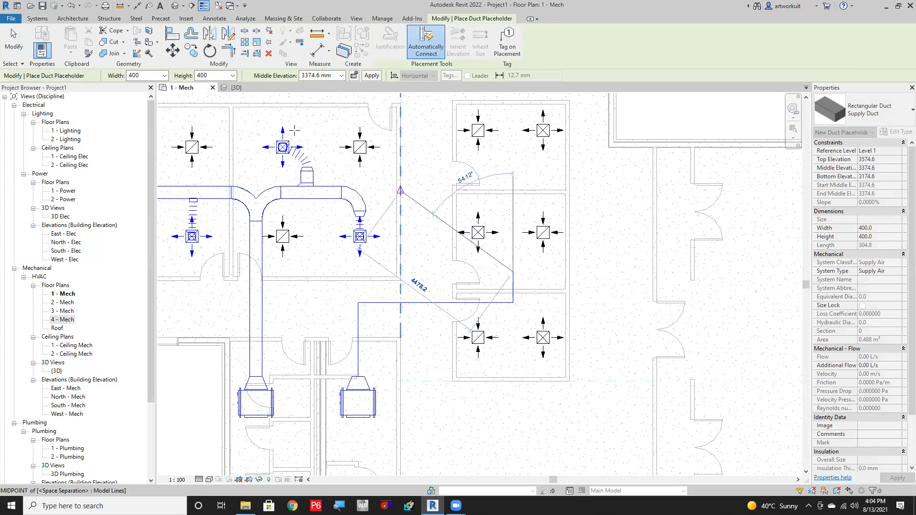
Continue the placeholder trunk at 300 x 300 north through the middle office for about 2800 mm.
click(163, 75)
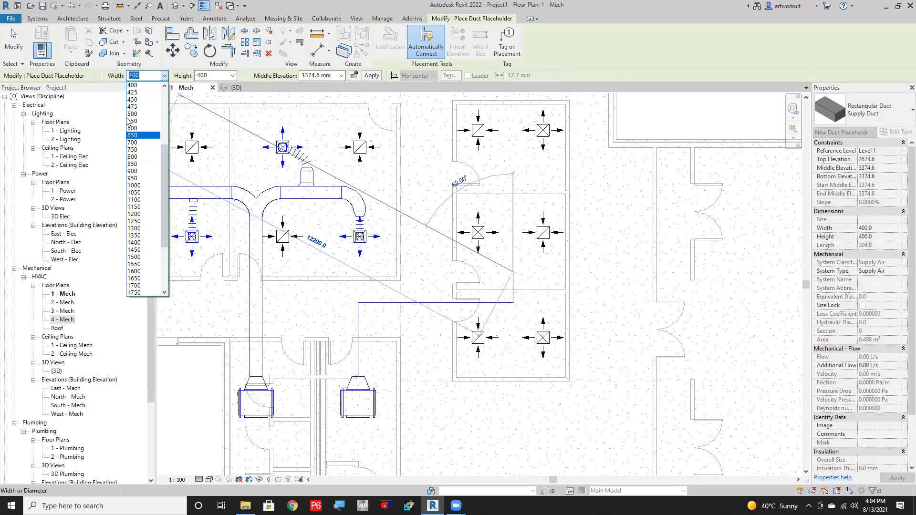
scroll(138, 105, up, 2)
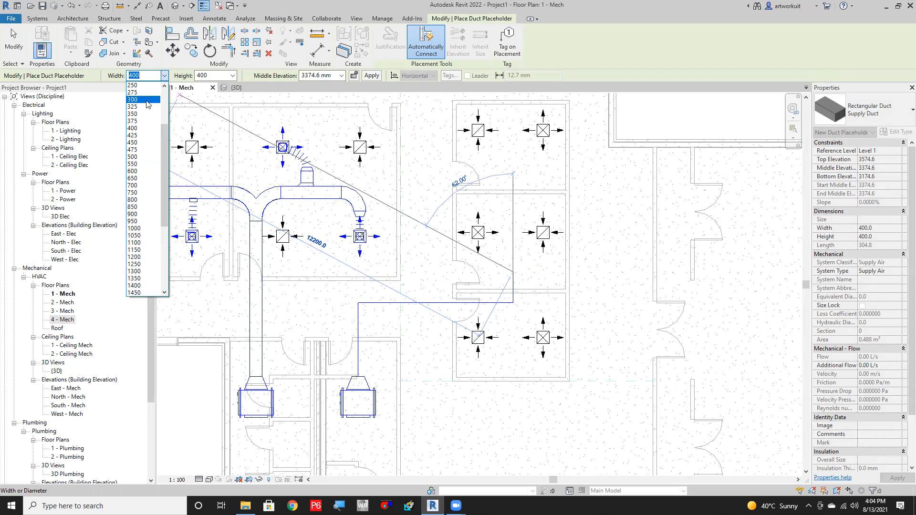
click(148, 104)
click(233, 75)
scroll(204, 125, up, 2)
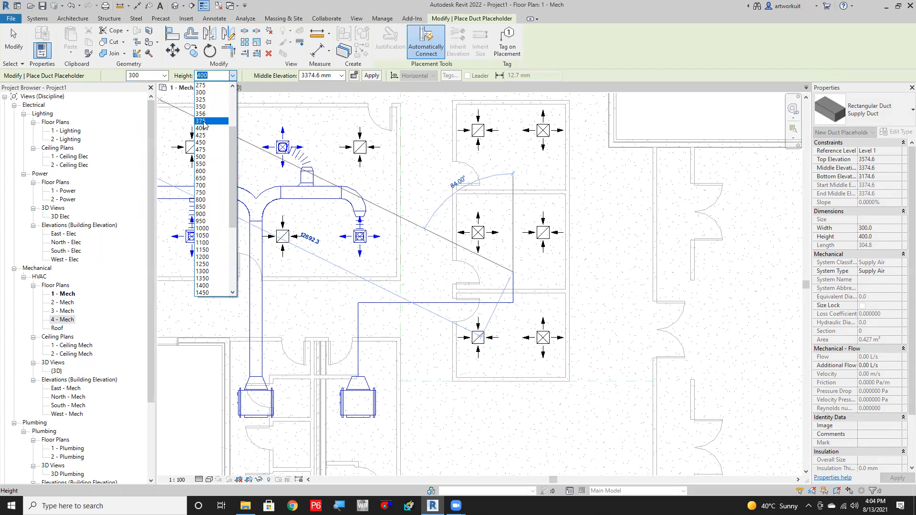
click(205, 93)
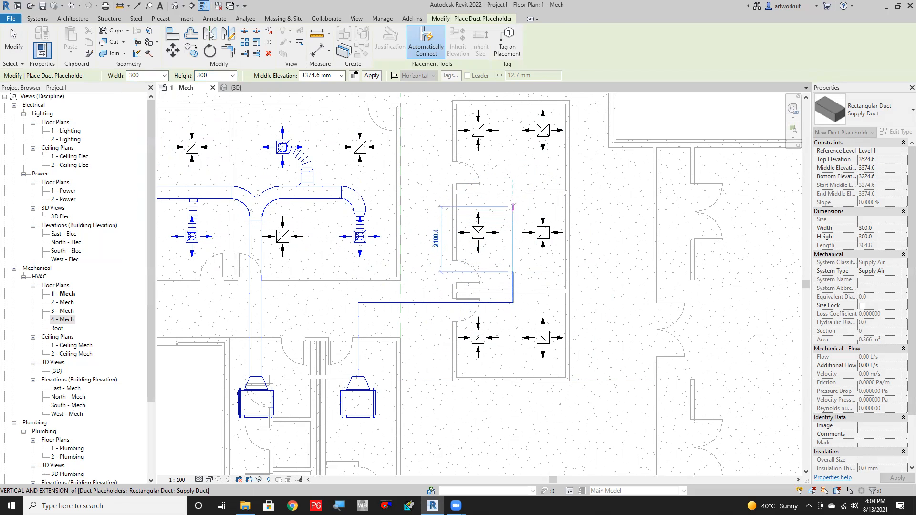
click(512, 183)
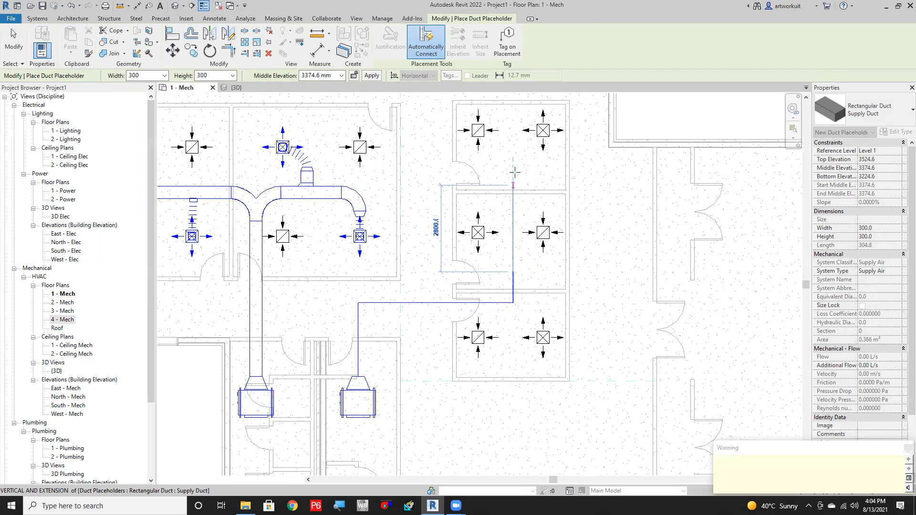
Extend the placeholder at 200 x 200 north into the north office and turn it east to connect to the supply diffuser.
click(164, 75)
click(139, 123)
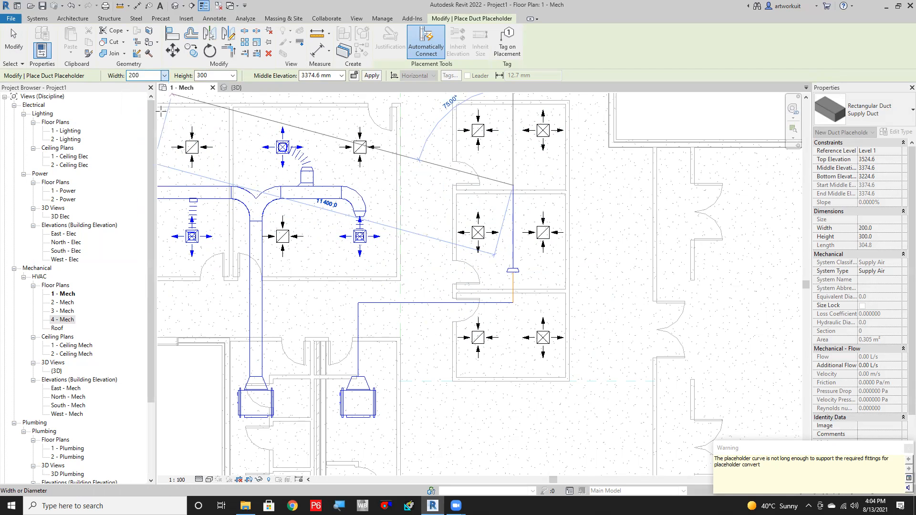
click(232, 75)
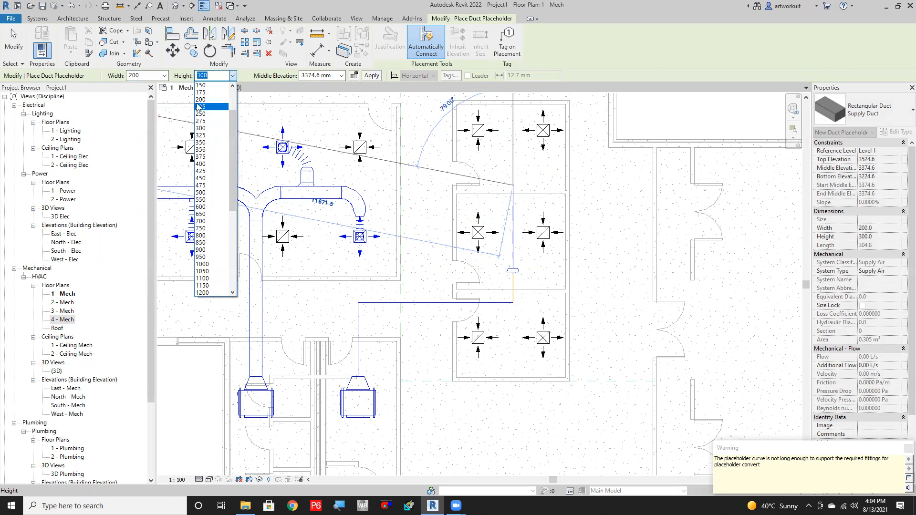
click(203, 100)
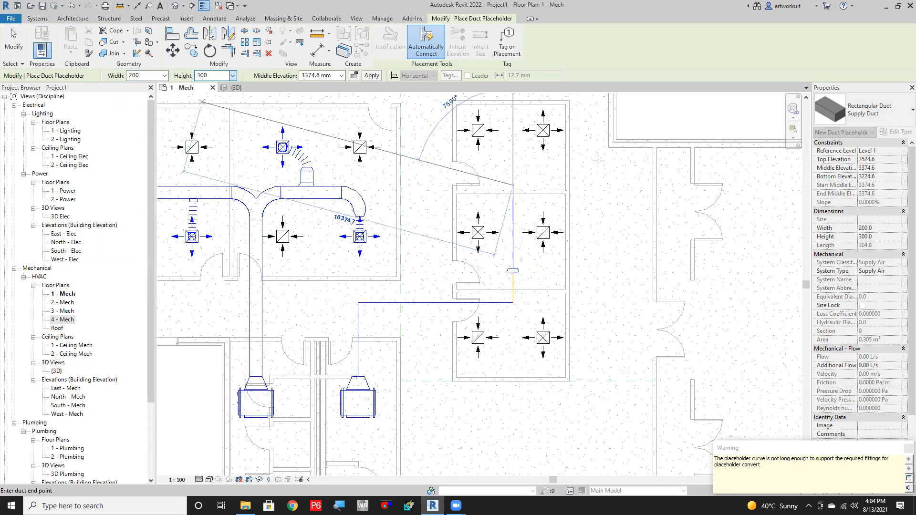
click(514, 129)
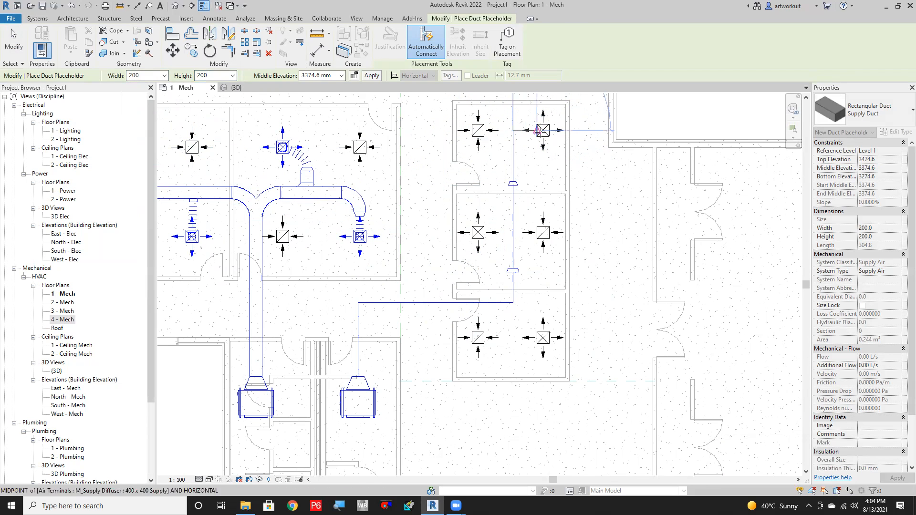
click(543, 130)
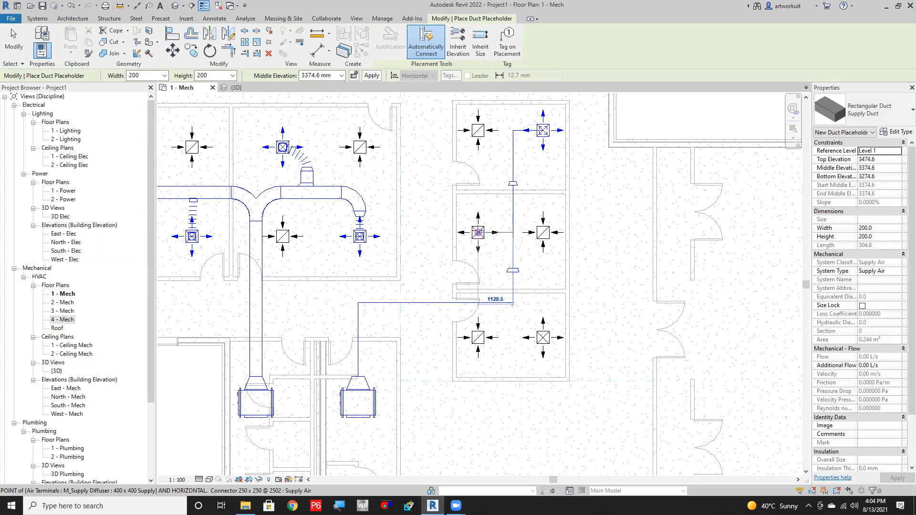
Draw 200 x 200 branch placeholders connecting the trunk to the supply diffusers of the middle and south offices.
click(518, 274)
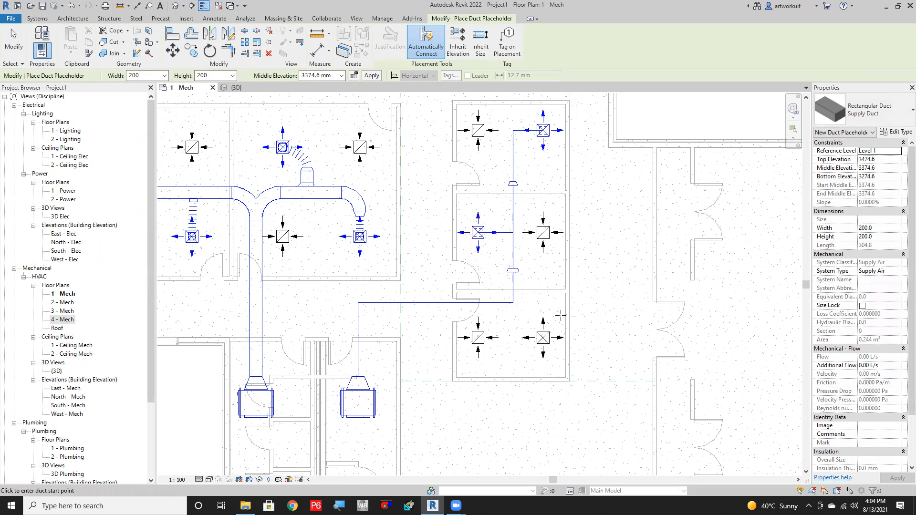
click(514, 302)
click(542, 302)
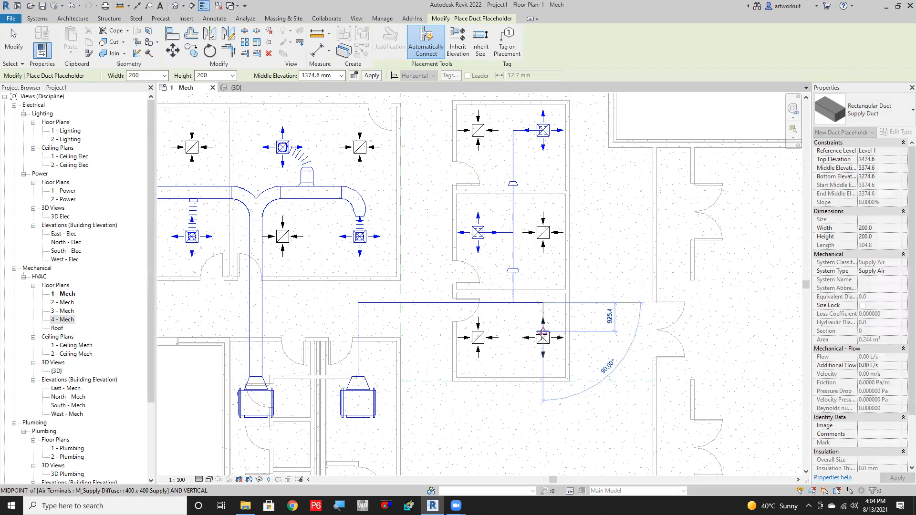
click(543, 337)
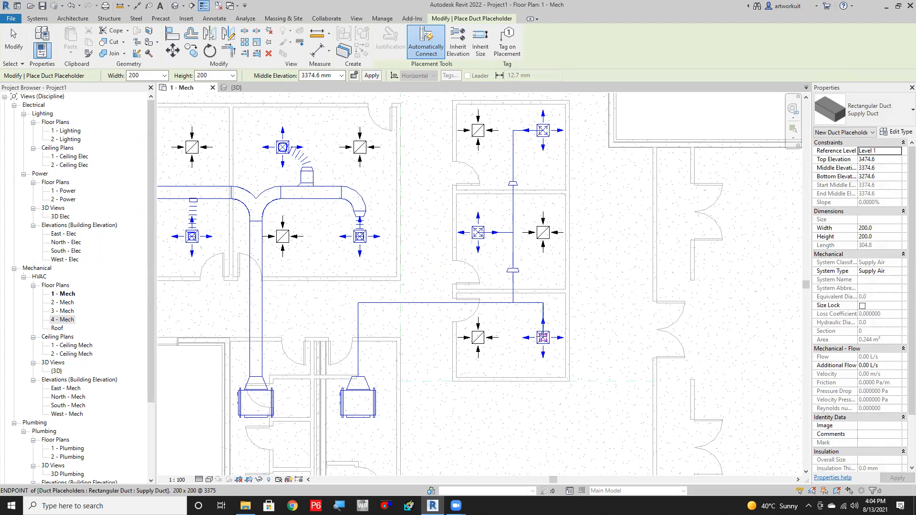
scroll(542, 248, down, 3)
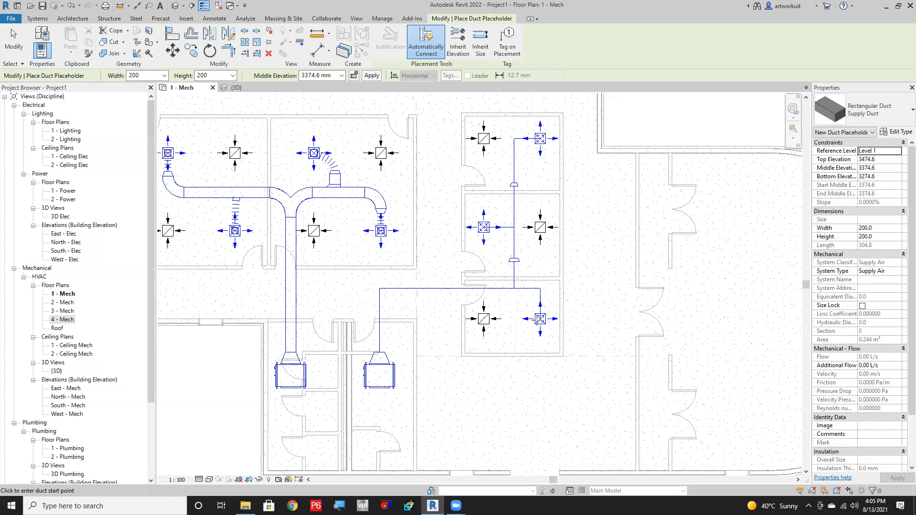
key(Escape)
key(Escape)
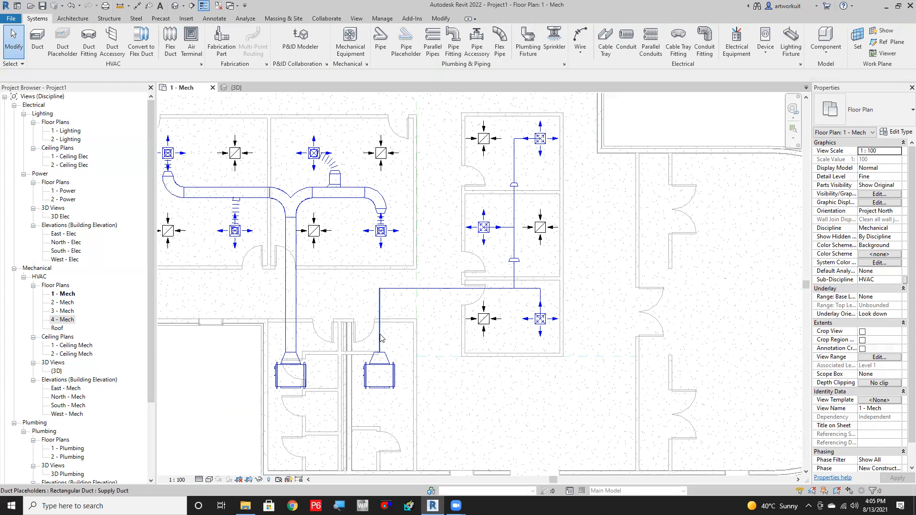
Select the office placeholder network, exclude the air terminals from the selection, and convert the placeholders to ducts.
key(Tab)
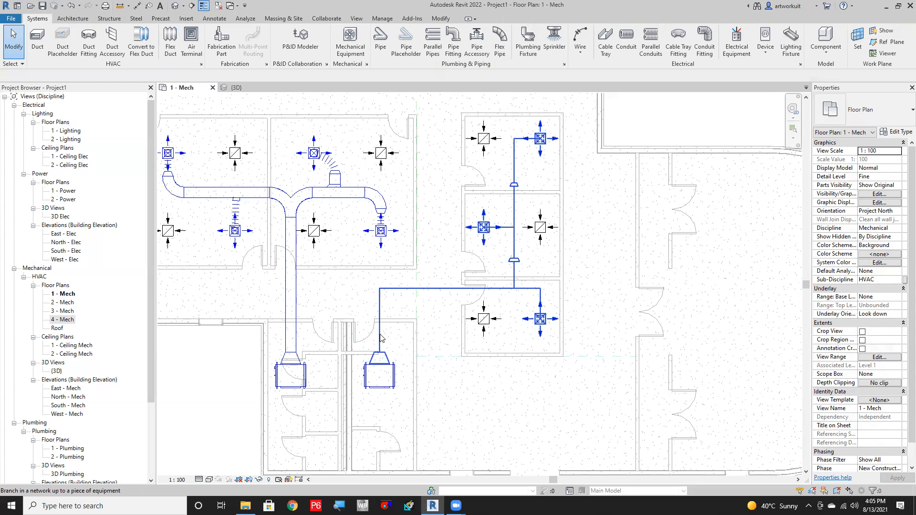
click(380, 334)
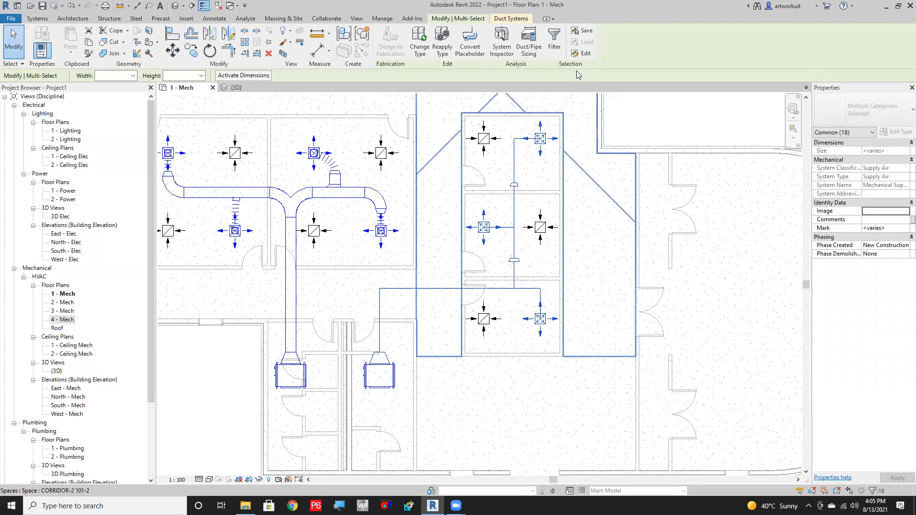
click(554, 41)
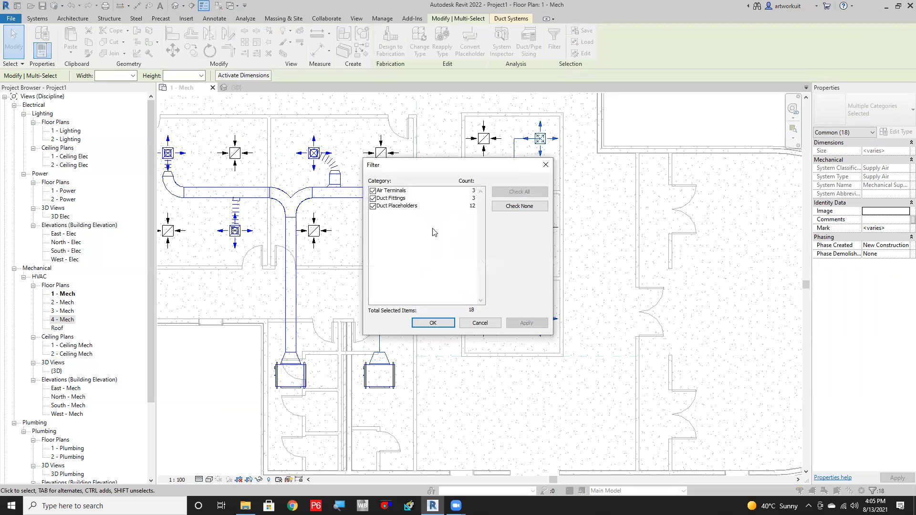
click(373, 191)
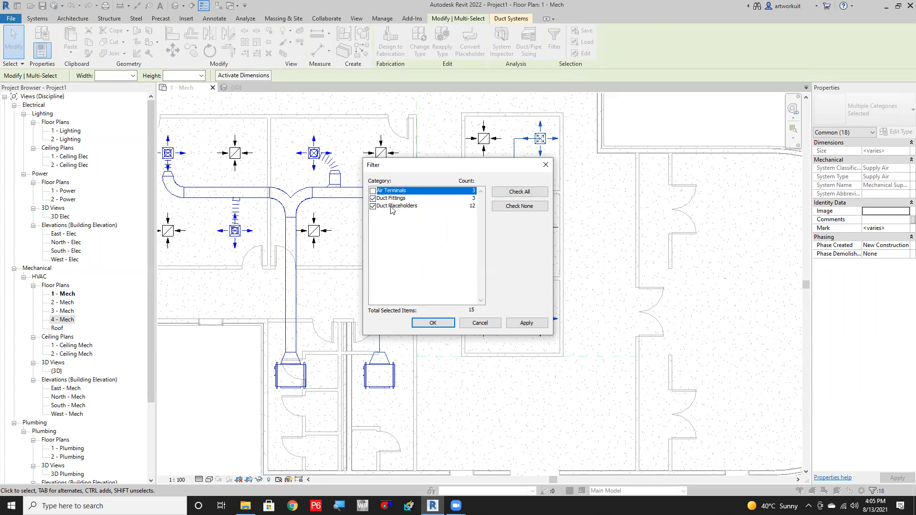
click(444, 326)
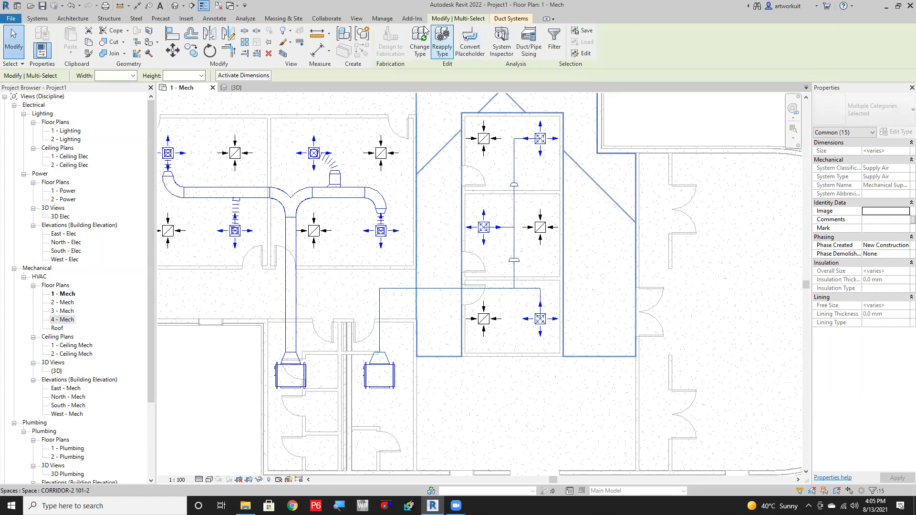
click(471, 48)
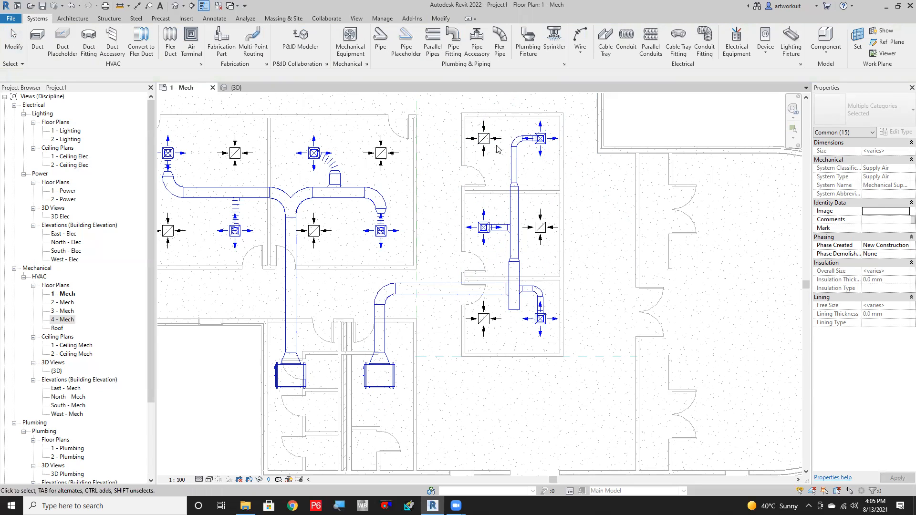
key(Escape)
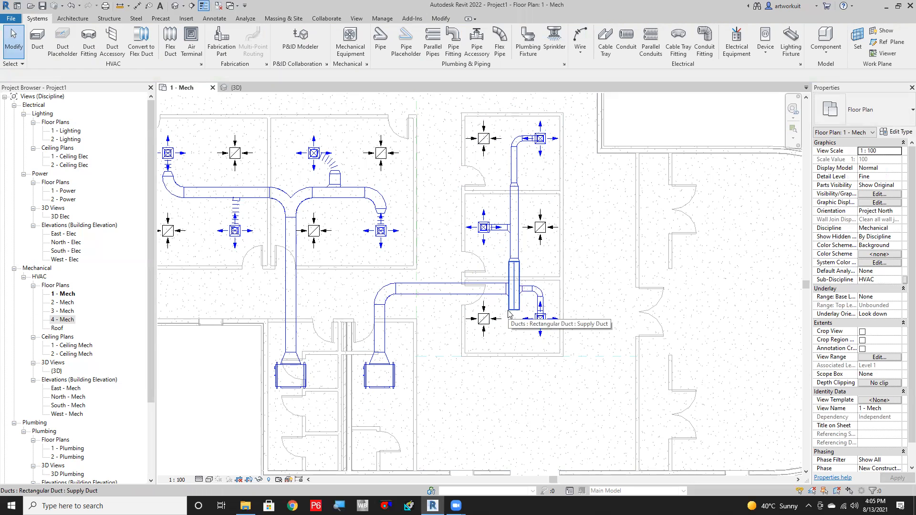
Shorten the south end of the 400 x 400 trunk duct to 400 mm, deleting the two taps that detach from it.
click(516, 306)
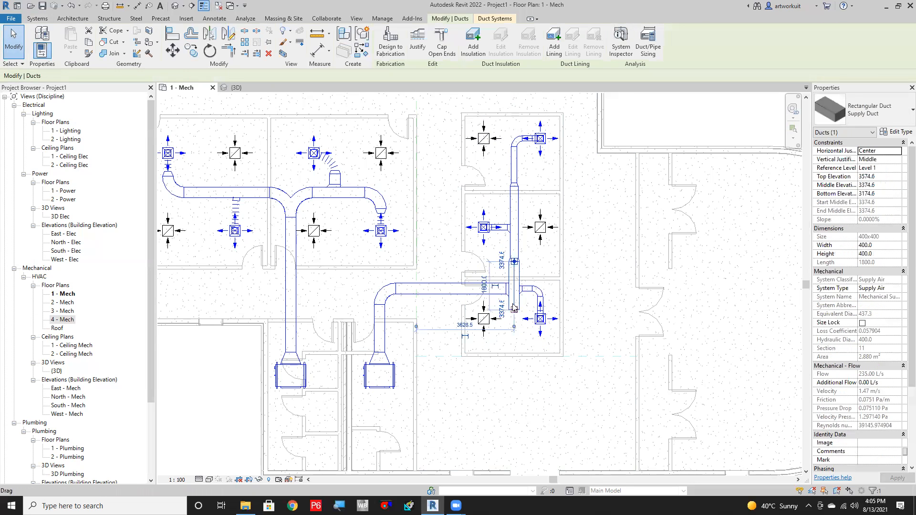
scroll(515, 305, up, 1)
scroll(524, 289, up, 2)
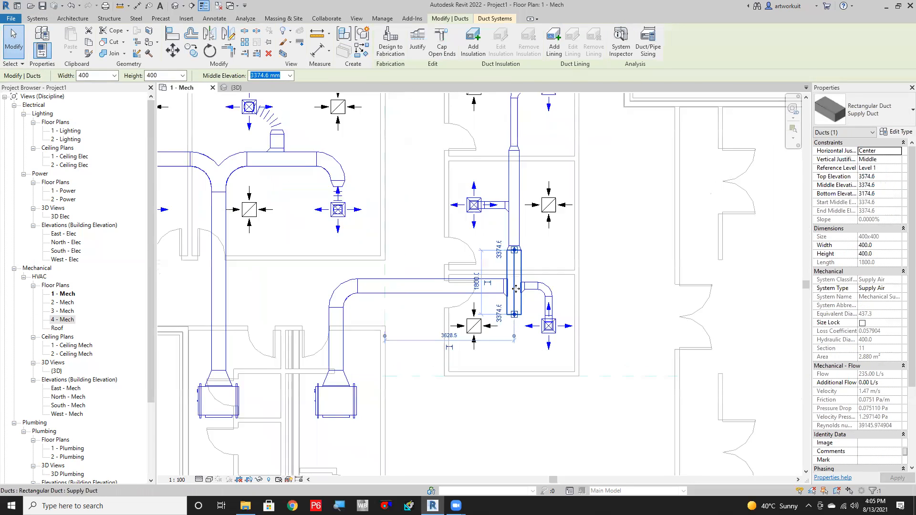
drag(514, 318, 523, 261)
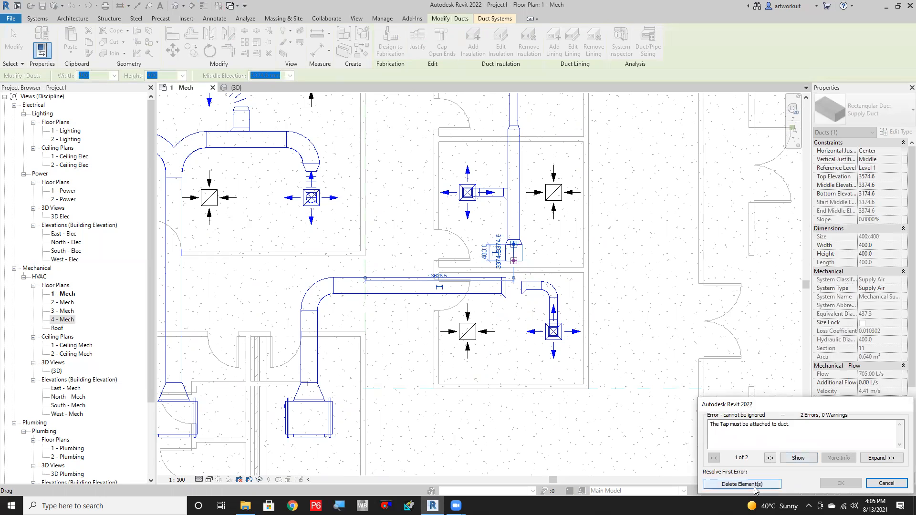
click(754, 488)
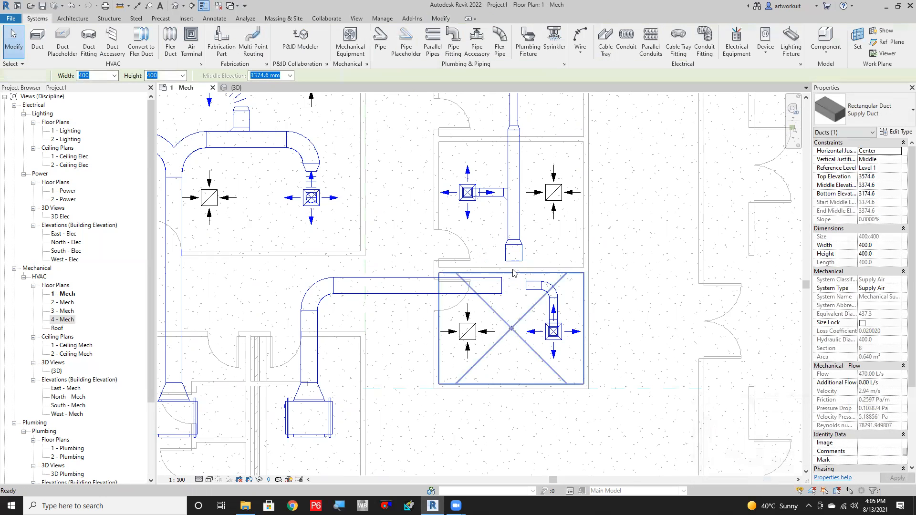
key(Escape)
scroll(507, 286, up, 2)
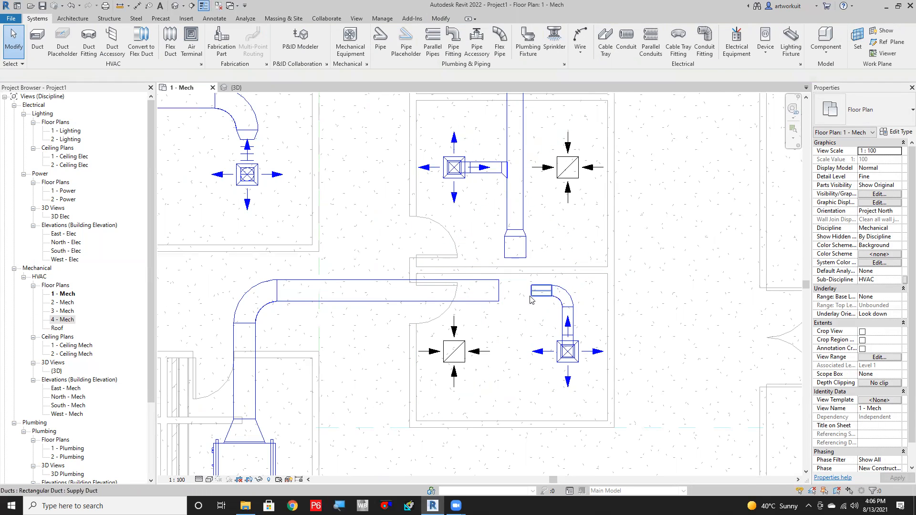
Extend the 400 x 400 corridor duct east to the centreline of the trunk duct.
click(500, 293)
right_click(500, 291)
click(530, 78)
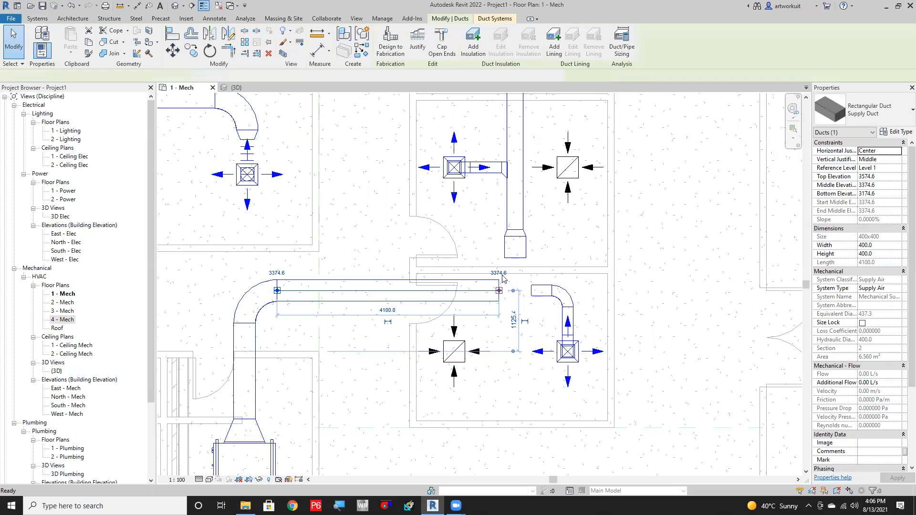
click(515, 291)
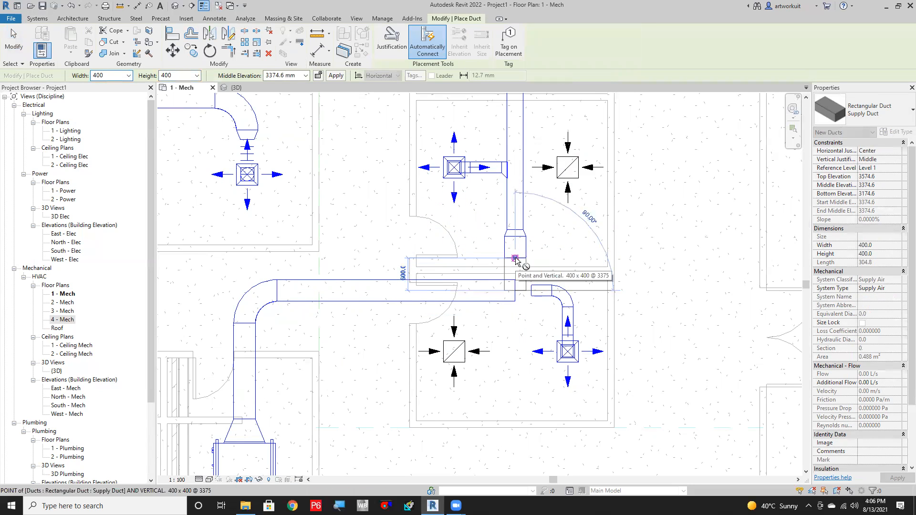
click(515, 259)
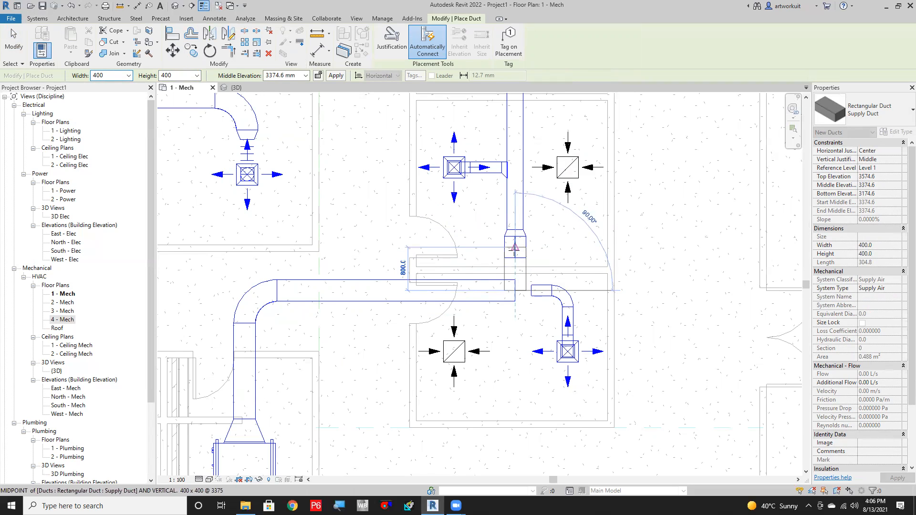
key(Escape)
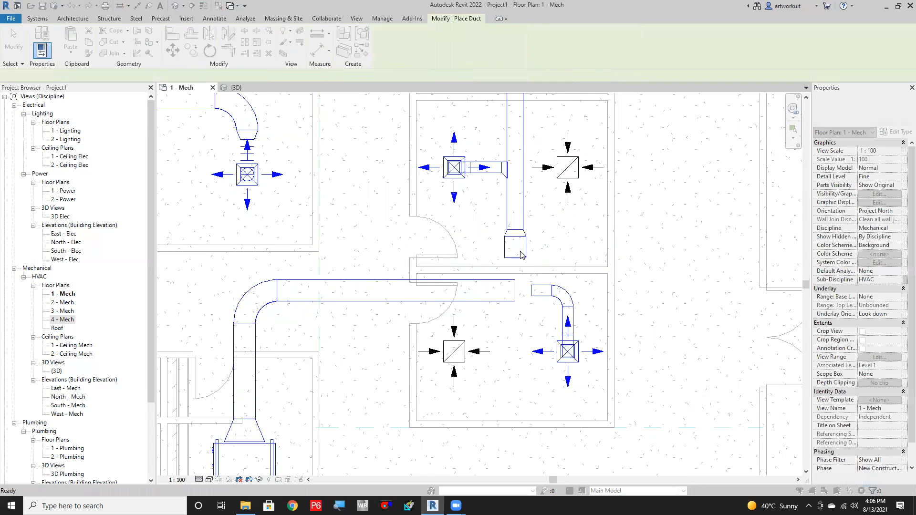
key(Escape)
key(Escape)
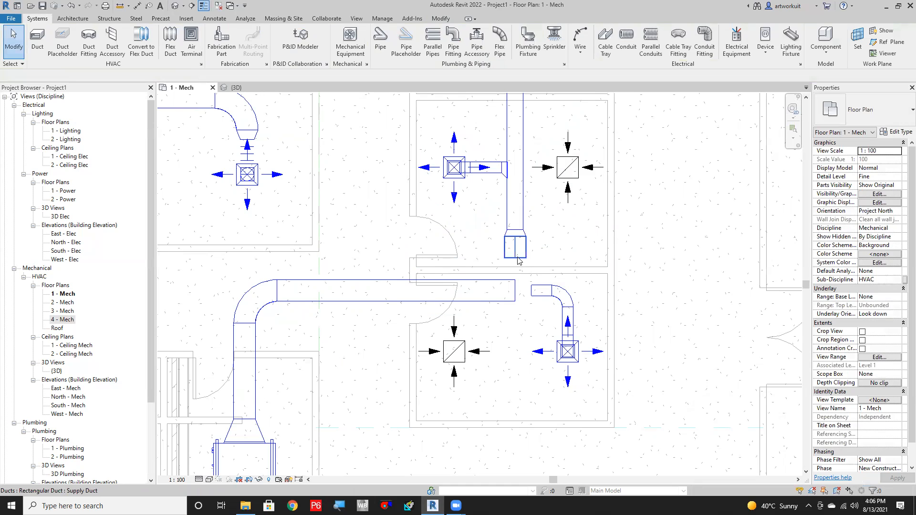
Shorten the 400 x 400 trunk stub to 300 mm and pull its open end onto the corridor duct's end to join them with an elbow.
click(515, 258)
drag(514, 258, 516, 252)
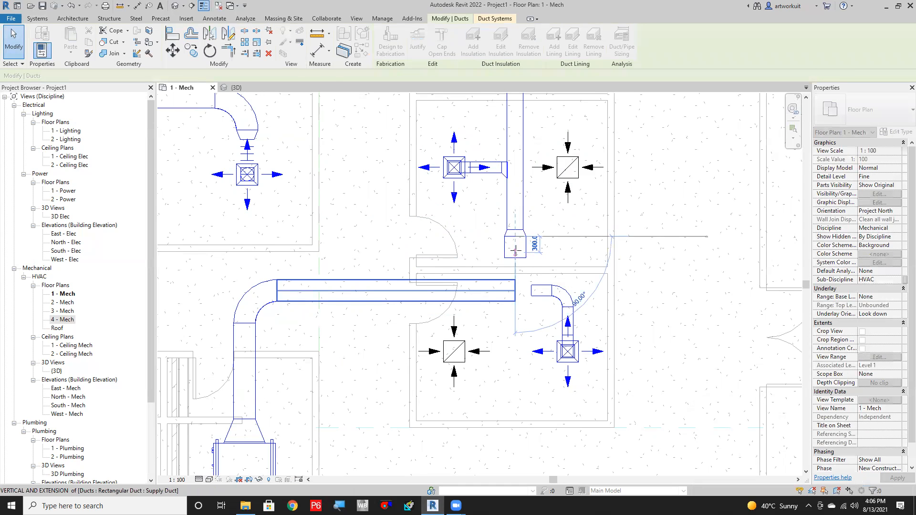
key(Escape)
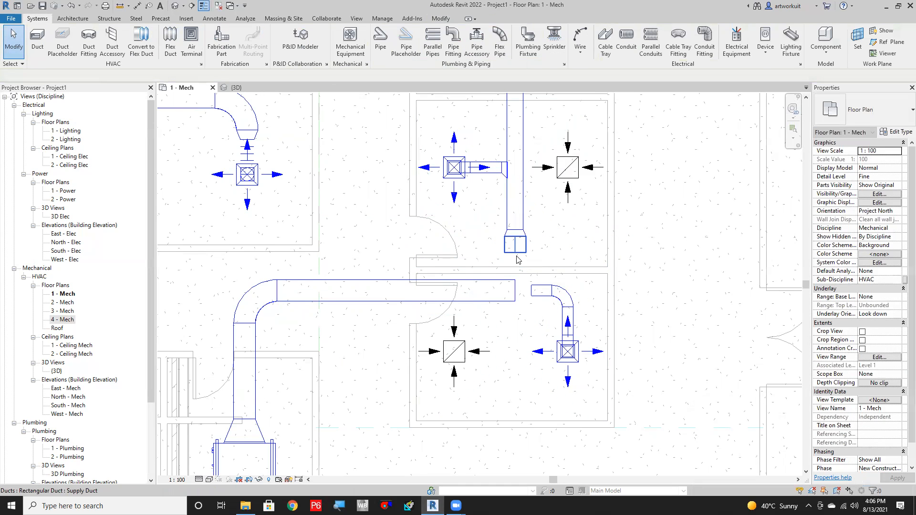
click(516, 259)
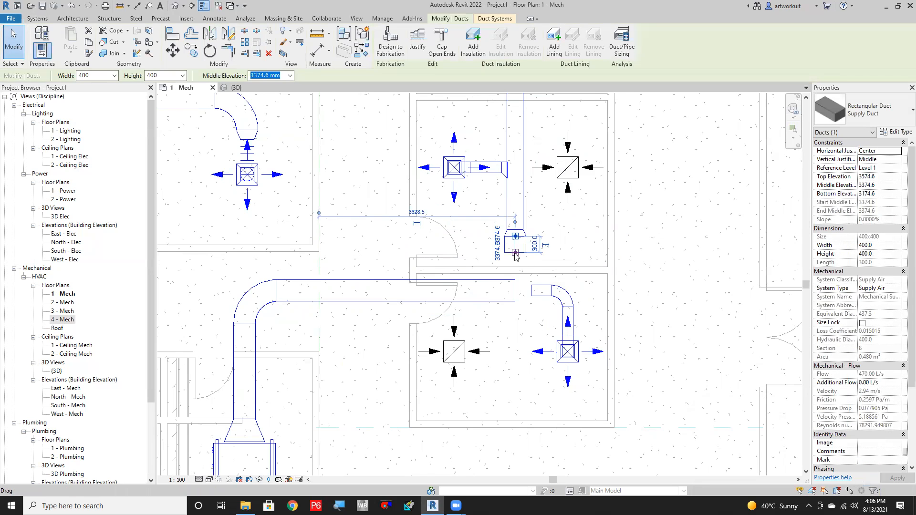
drag(515, 252, 514, 290)
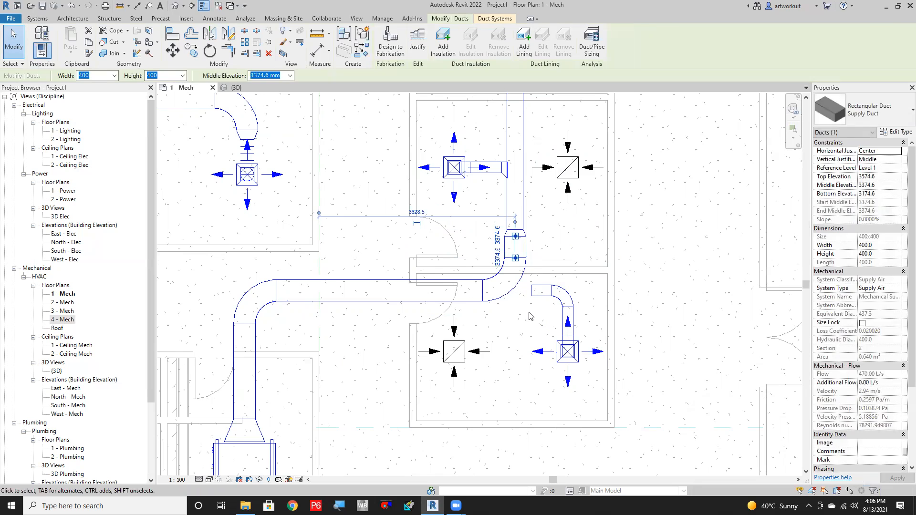
key(Escape)
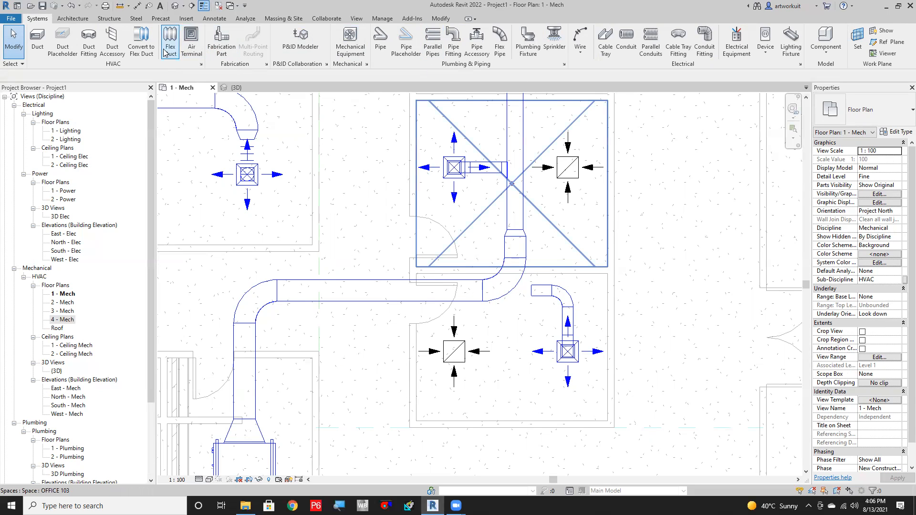
Compare the rectangular wye duct fitting families and load M_Rectangular Smooth Radius Wye - DTL.
click(89, 41)
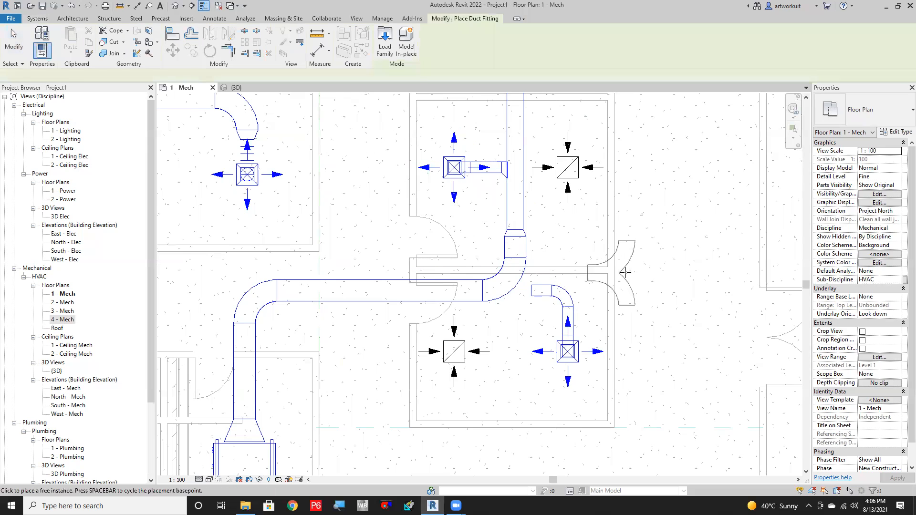
click(385, 42)
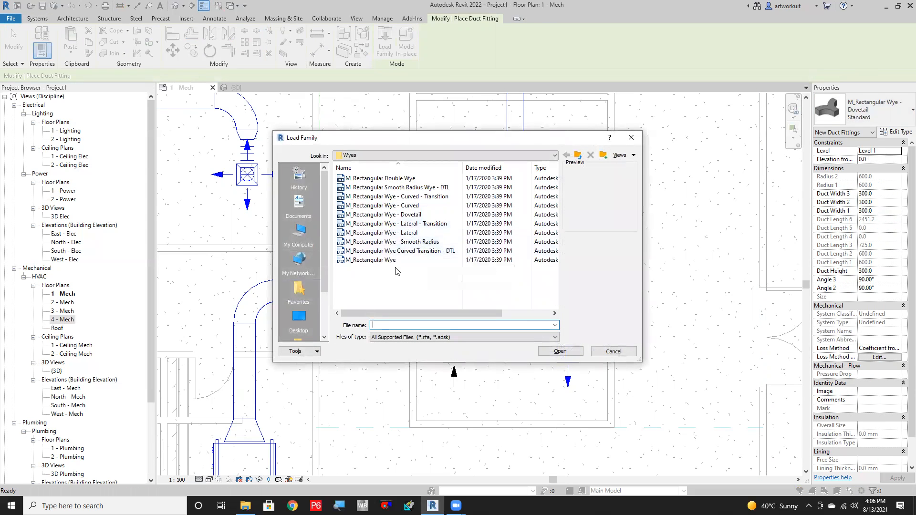
click(391, 253)
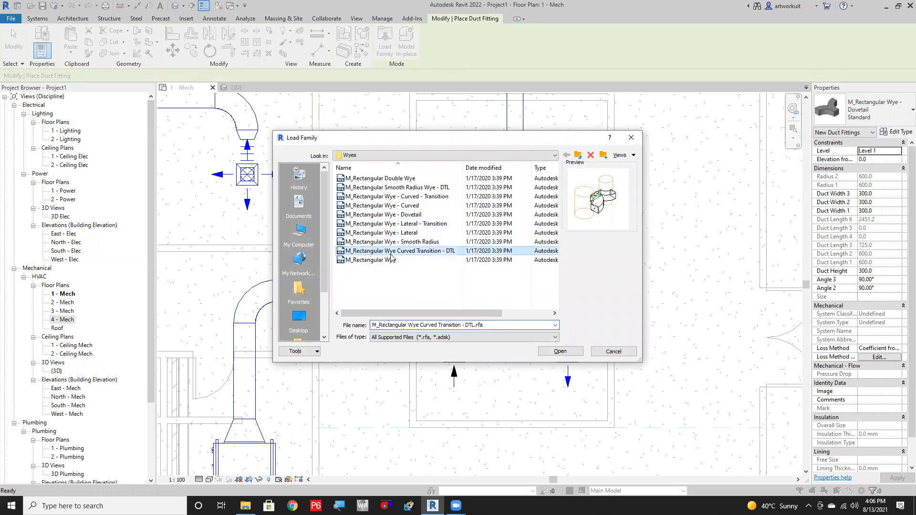
click(392, 243)
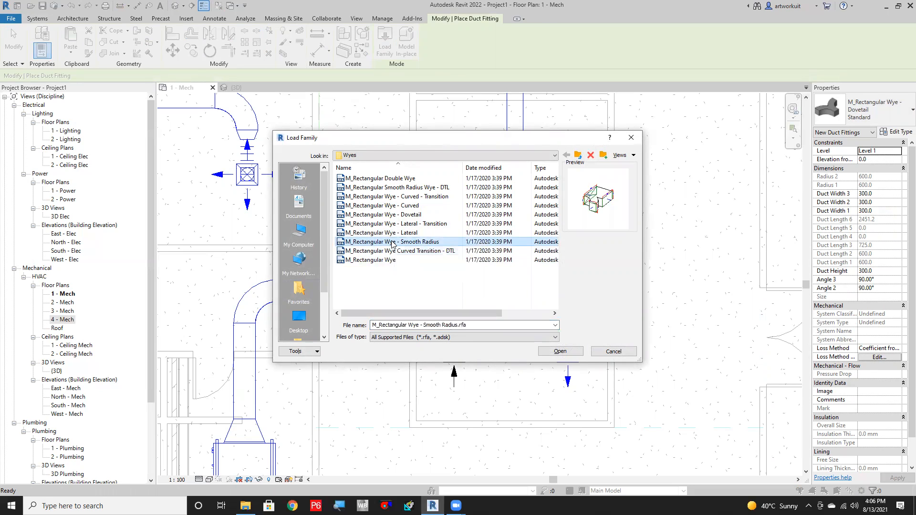
click(396, 234)
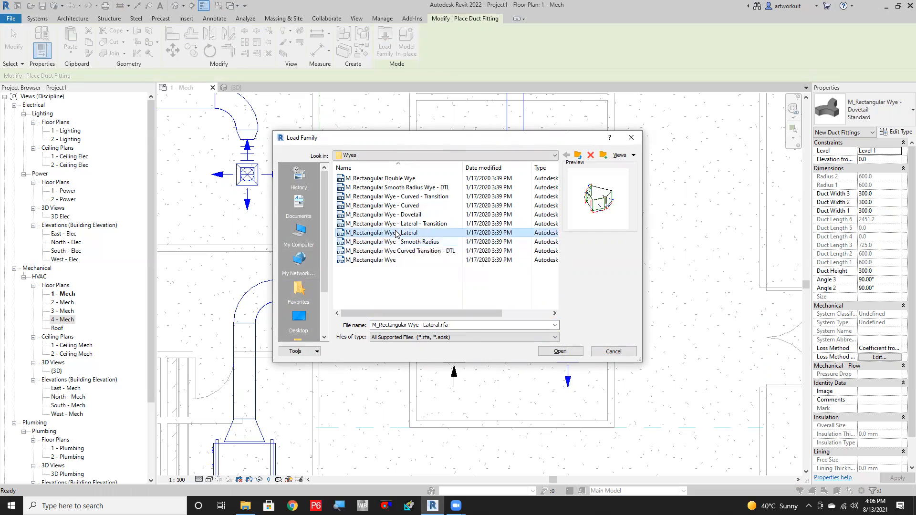
click(394, 224)
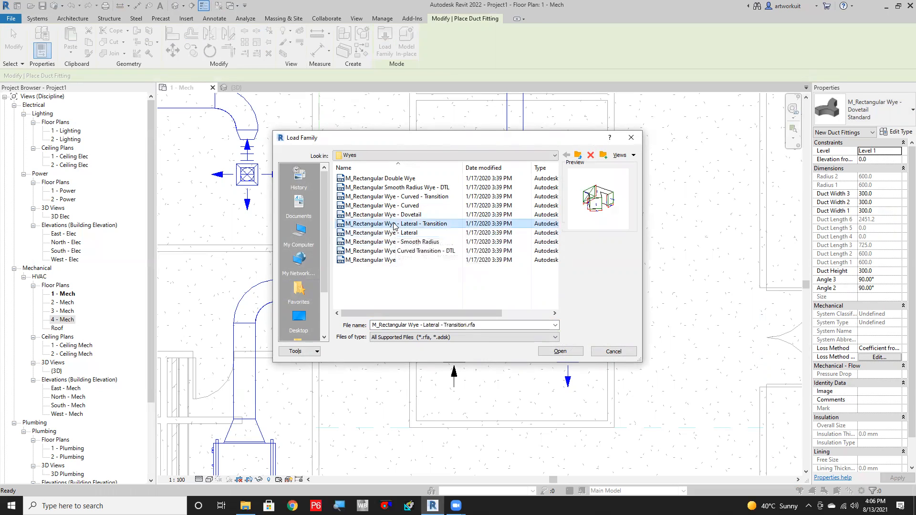
click(394, 215)
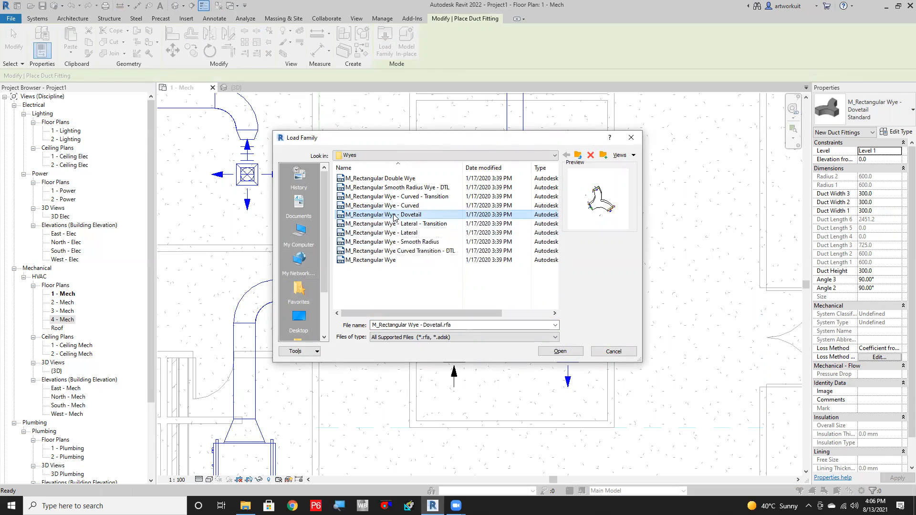
click(394, 207)
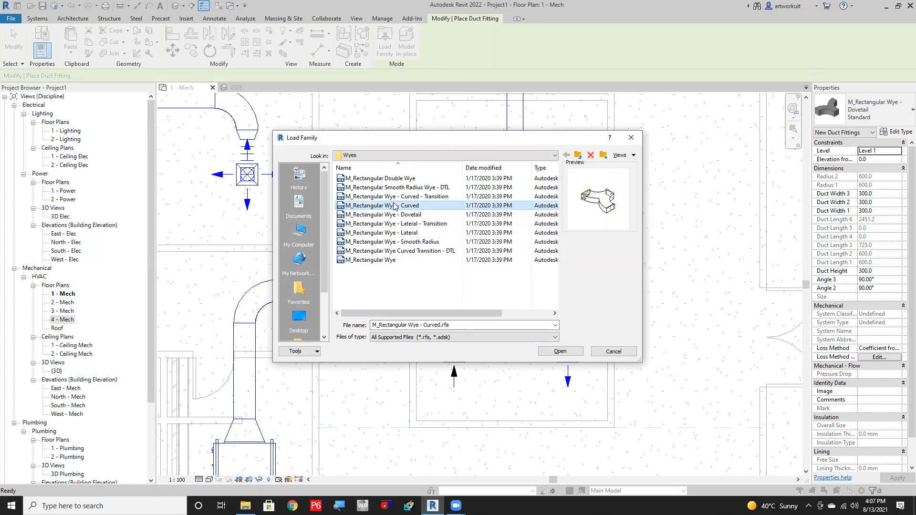
click(394, 198)
click(392, 189)
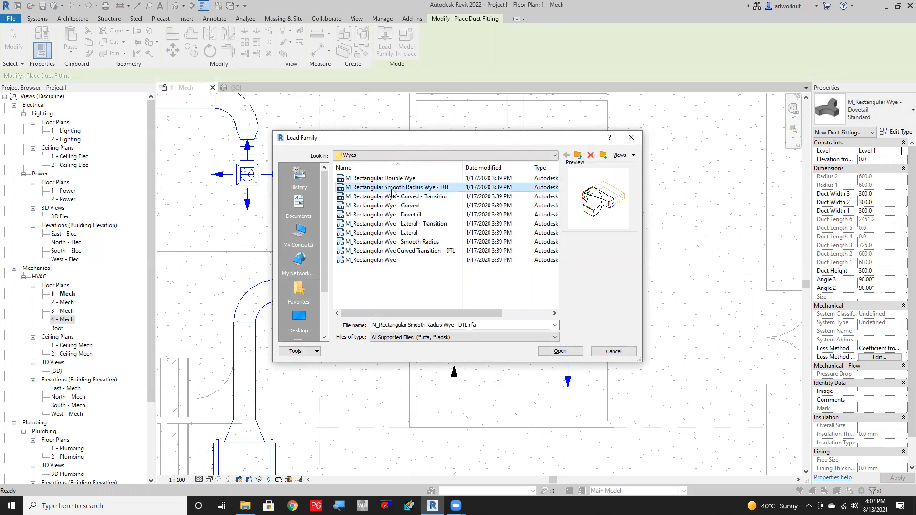
click(392, 179)
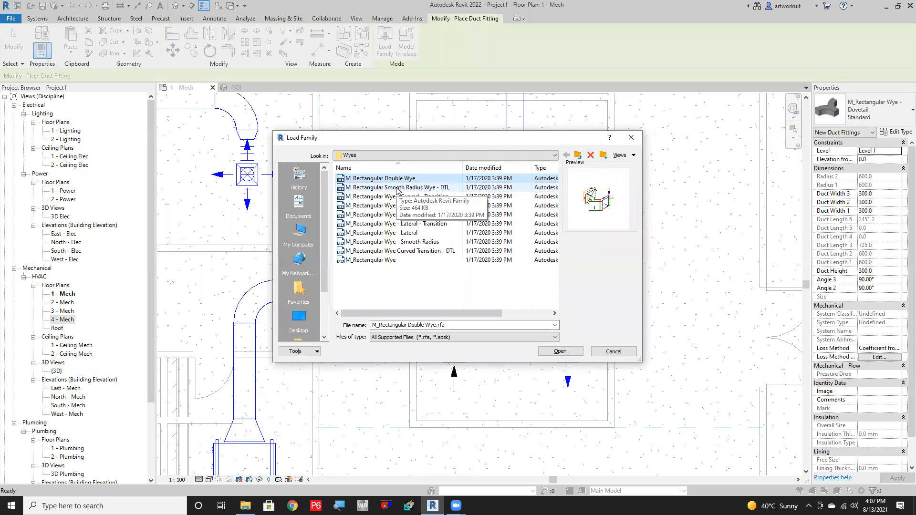
click(398, 189)
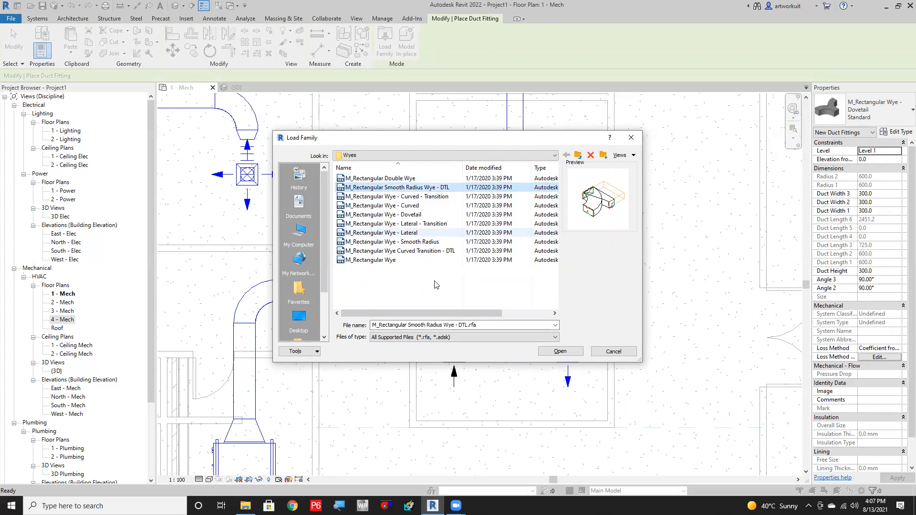
click(560, 351)
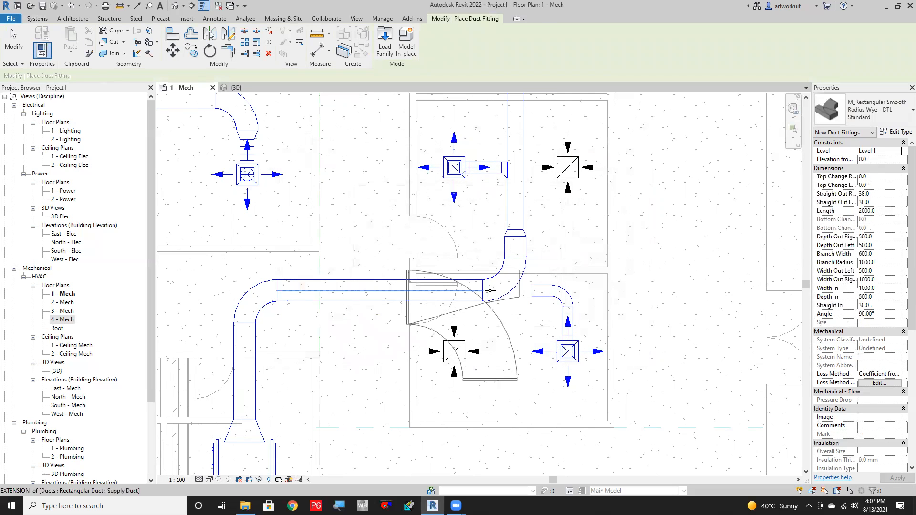
Try placing the smooth radius wye where the corridor duct meets the elbow, and delete the placed fitting.
click(482, 289)
key(Escape)
key(Escape)
click(498, 329)
key(Delete)
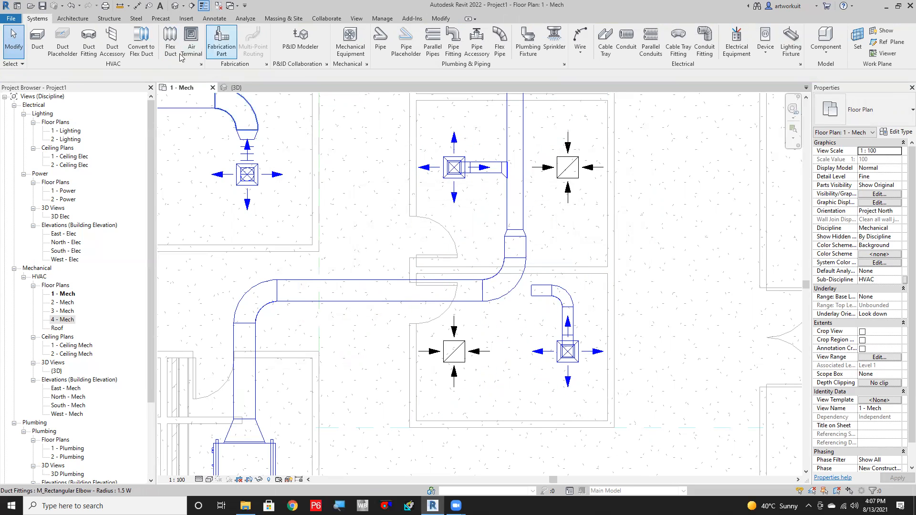
Look through the loaded duct fitting types for a fitting that can split the corridor duct into two branches.
click(89, 41)
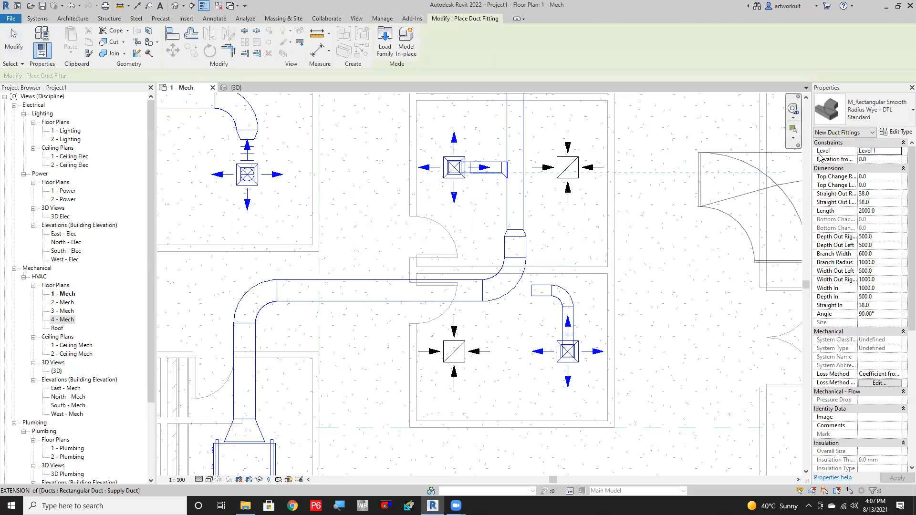
click(868, 110)
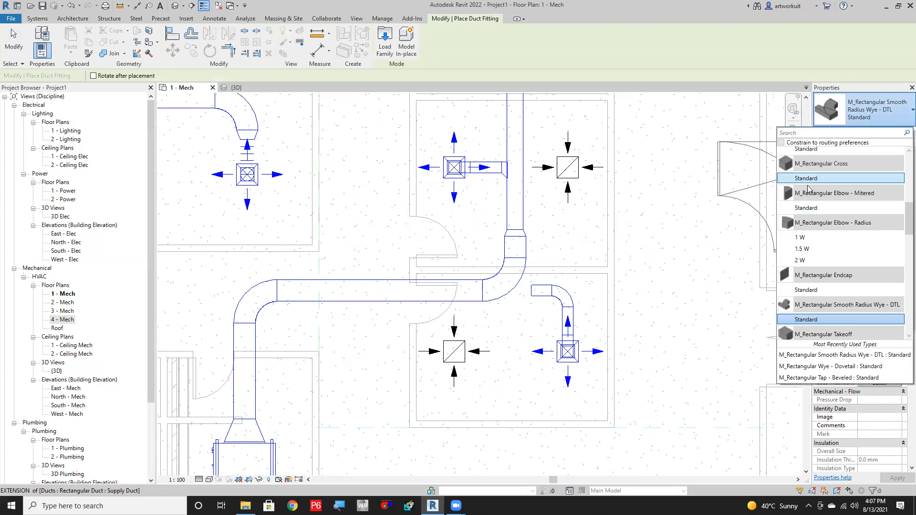
scroll(810, 205, down, 8)
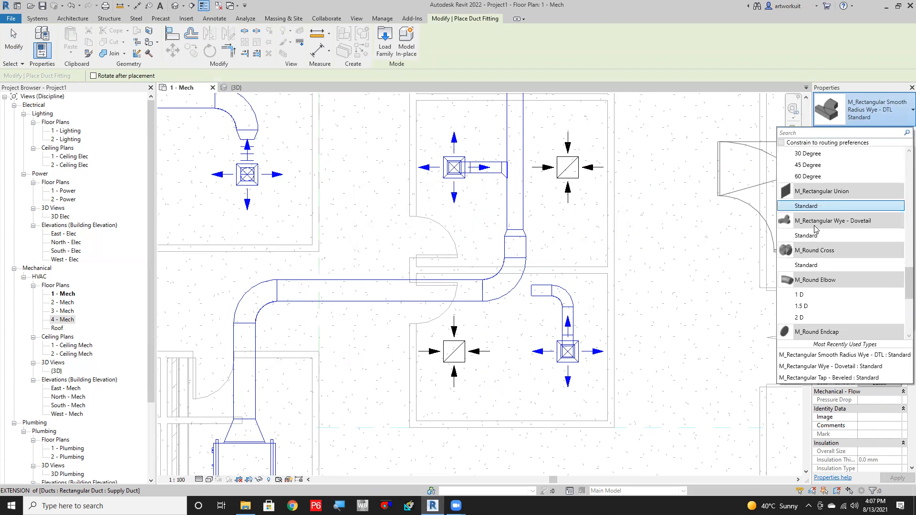
scroll(813, 229, up, 5)
scroll(811, 229, up, 6)
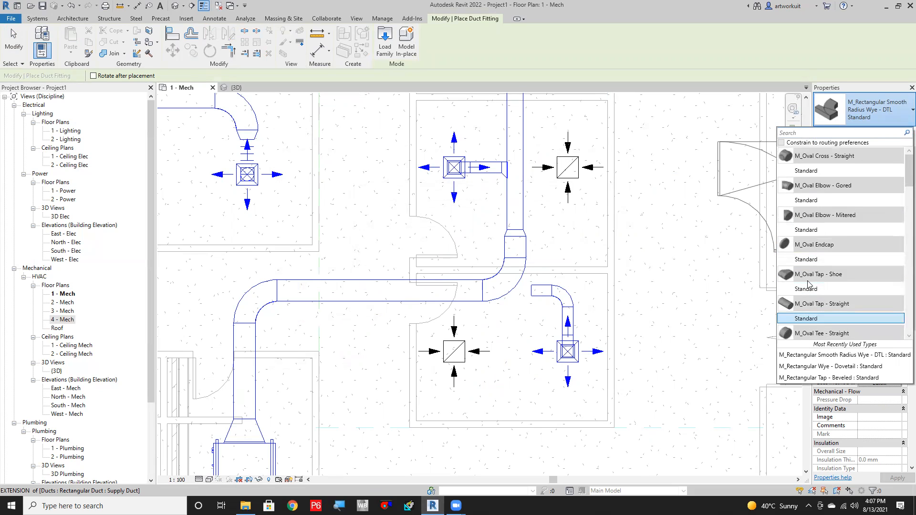
scroll(832, 241, down, 3)
scroll(834, 240, down, 5)
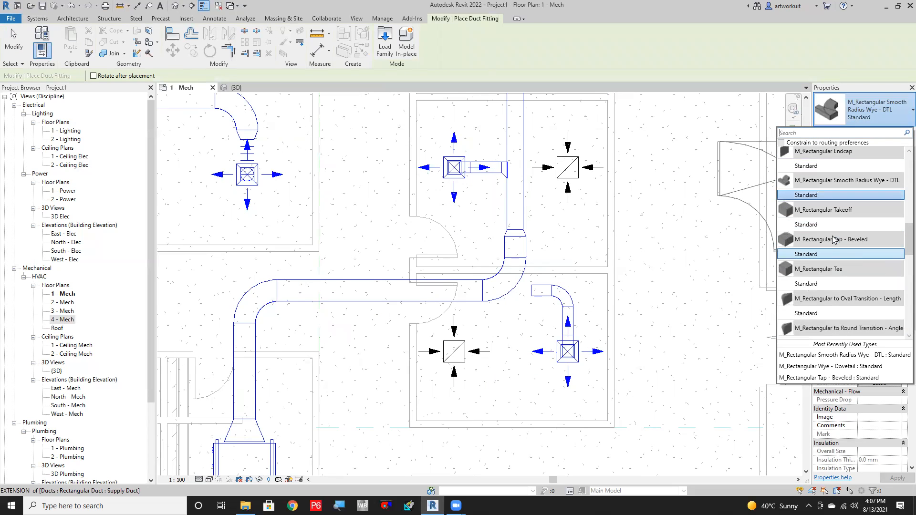
scroll(832, 240, up, 3)
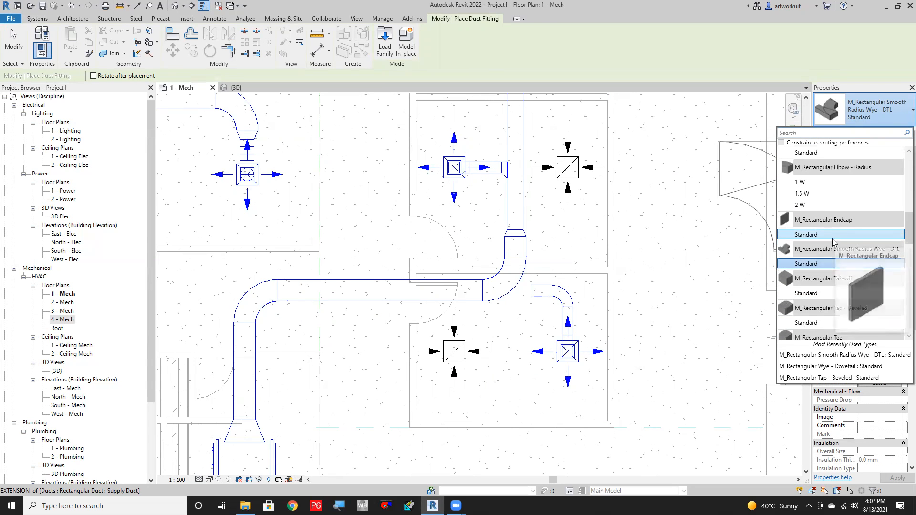
scroll(832, 241, down, 6)
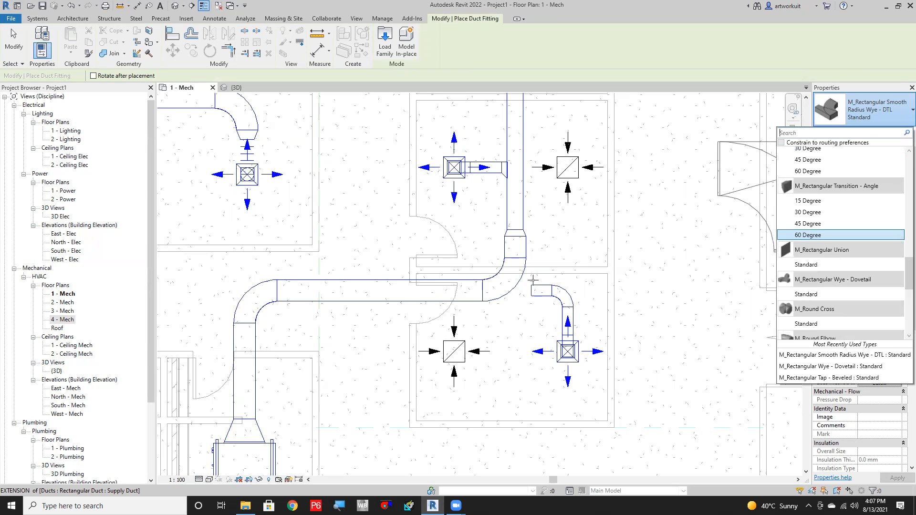
key(Escape)
key(Escape)
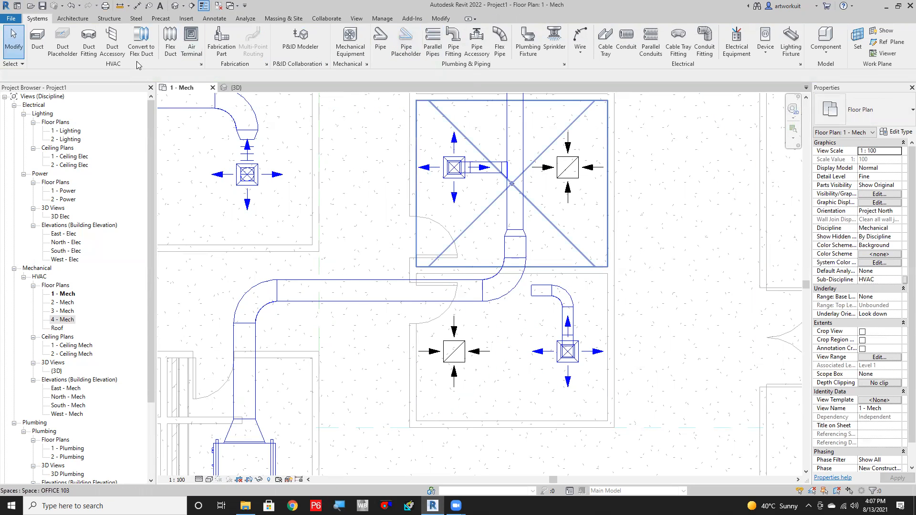
Place an M_Rectangular Wye - Dovetail fitting where the corridor duct meets the elbow.
click(89, 39)
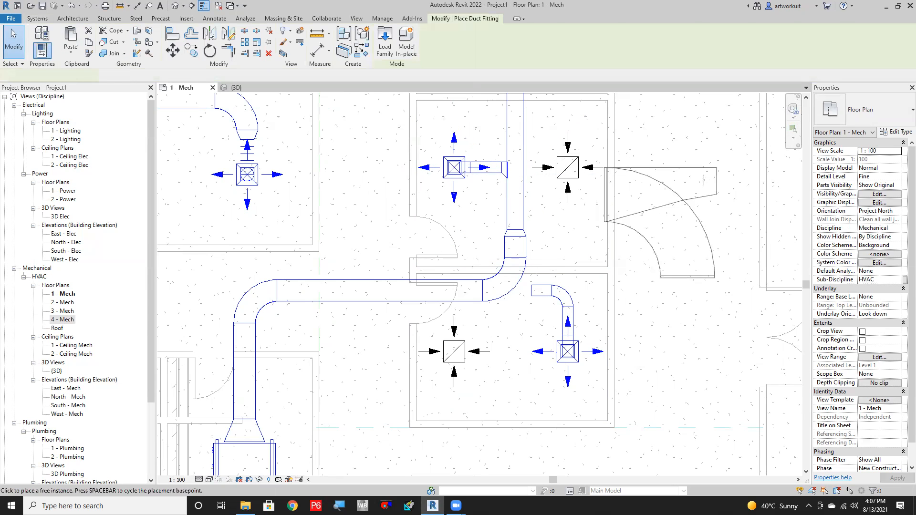
click(900, 121)
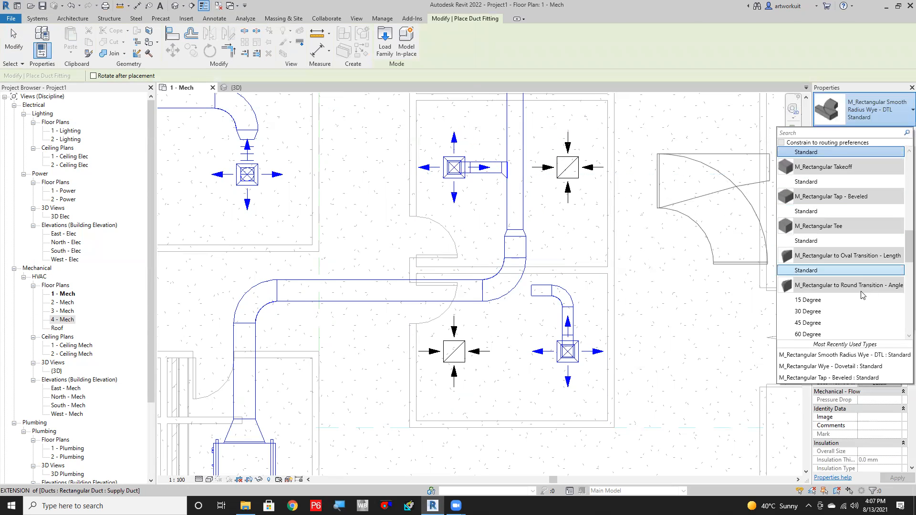
scroll(853, 286, down, 3)
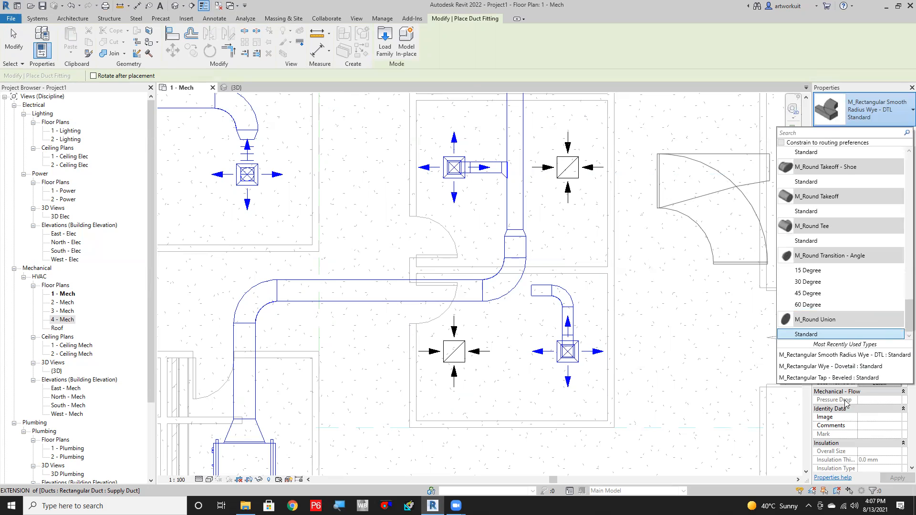
click(809, 366)
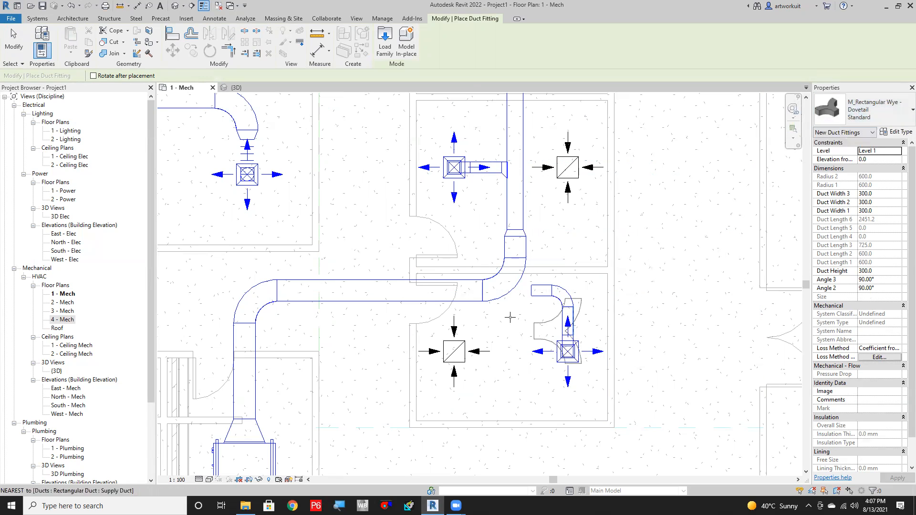
click(481, 292)
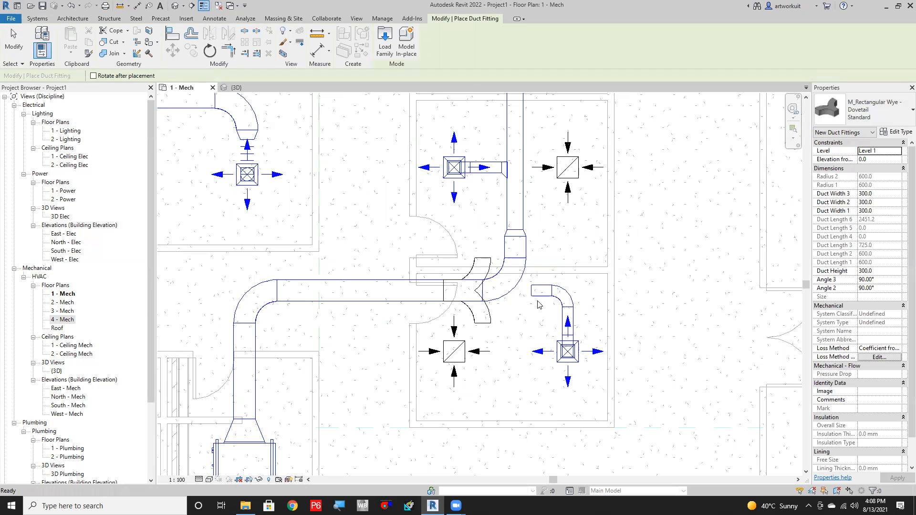
key(Escape)
Delete the 400 x 400 elbow joining the corridor duct to the trunk stub.
click(516, 291)
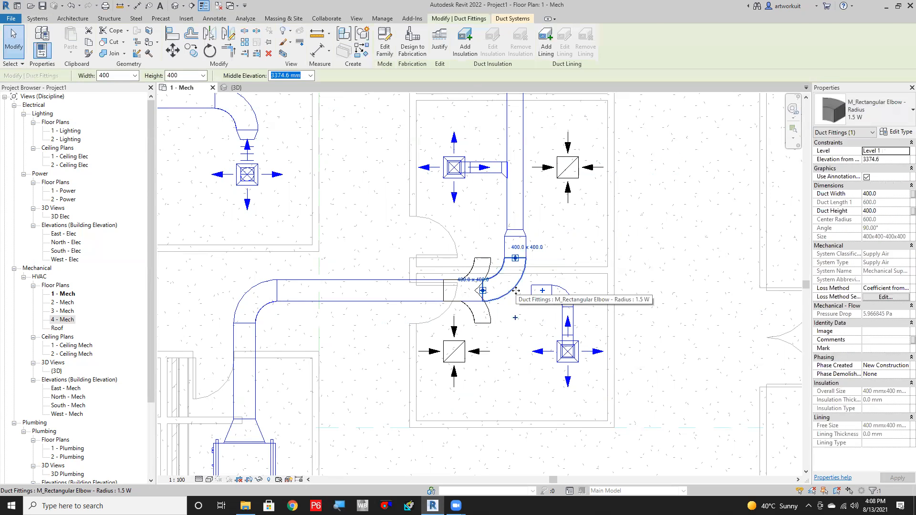
key(Delete)
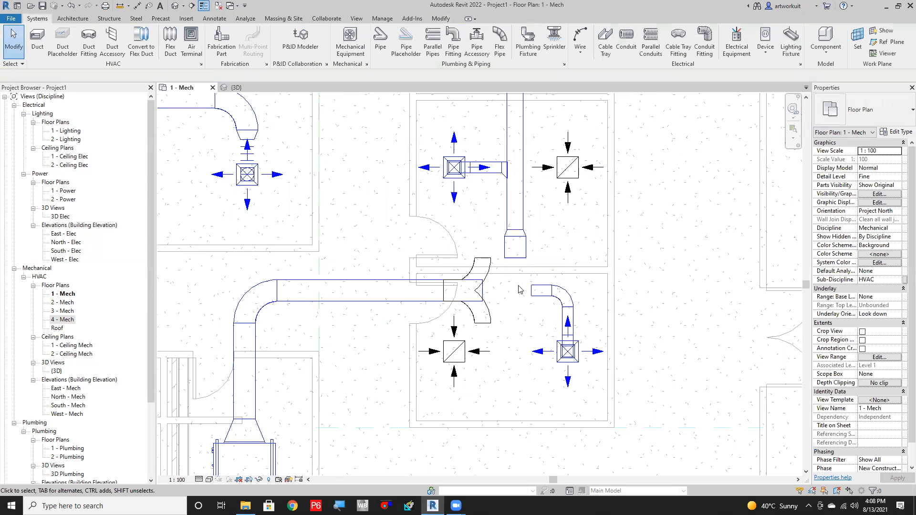
Move the dovetail wye east below the trunk stub and pull the corridor duct's open end onto its inlet.
click(478, 296)
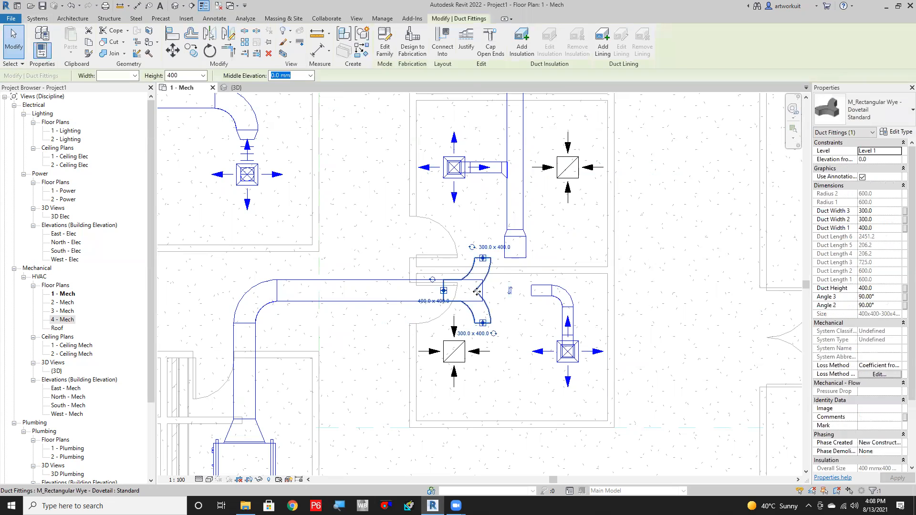
drag(489, 291, 513, 292)
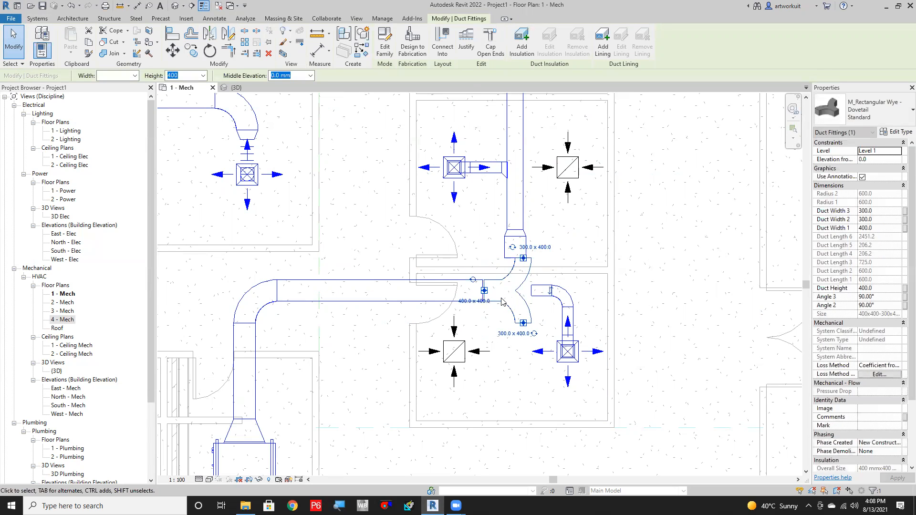
scroll(487, 296, up, 4)
key(Escape)
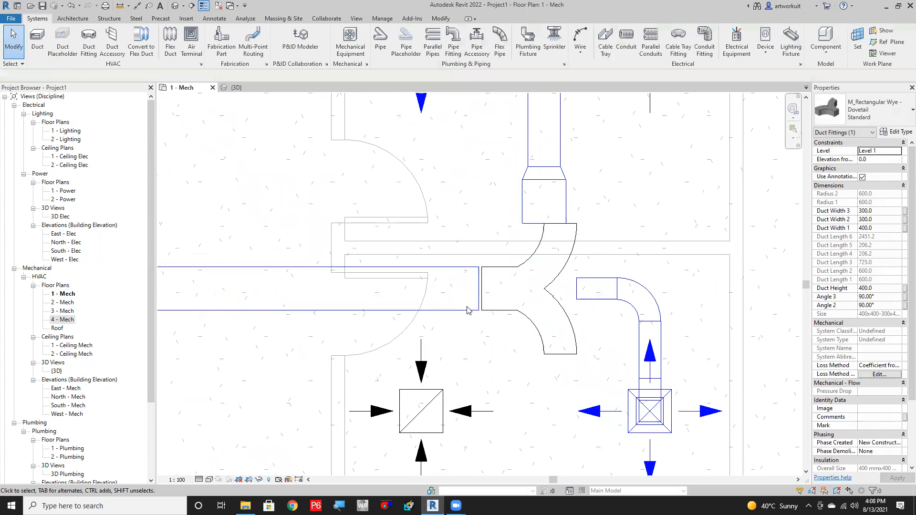
click(478, 293)
drag(479, 289, 466, 317)
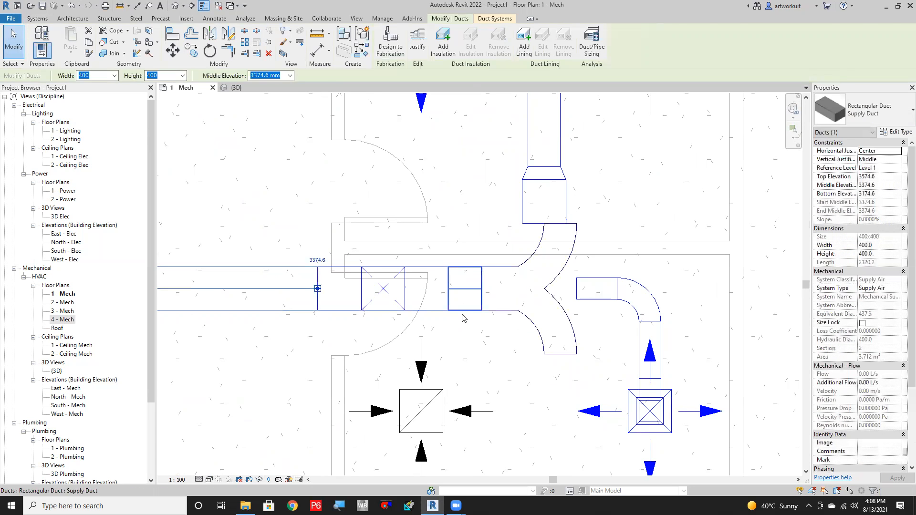
key(Escape)
Inspect the wye and its connection to the corridor duct in the 3D view.
scroll(468, 329, down, 2)
scroll(467, 332, down, 3)
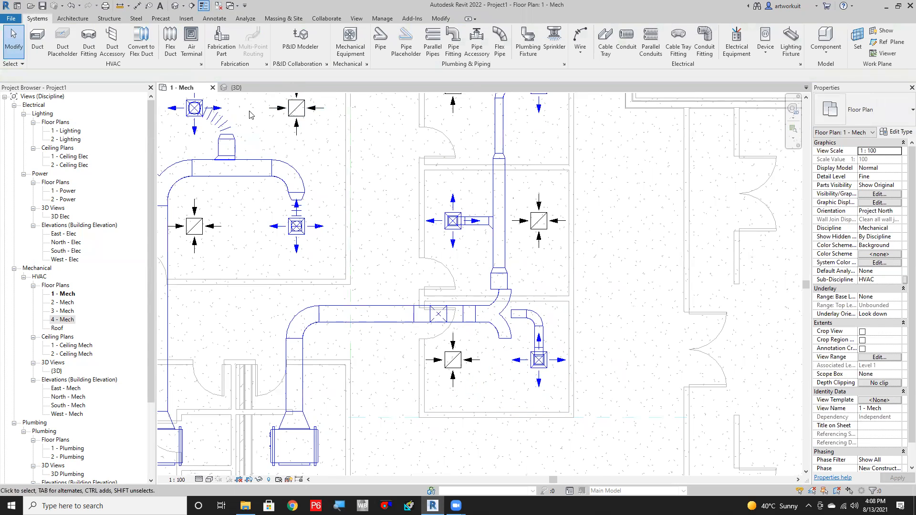
click(237, 88)
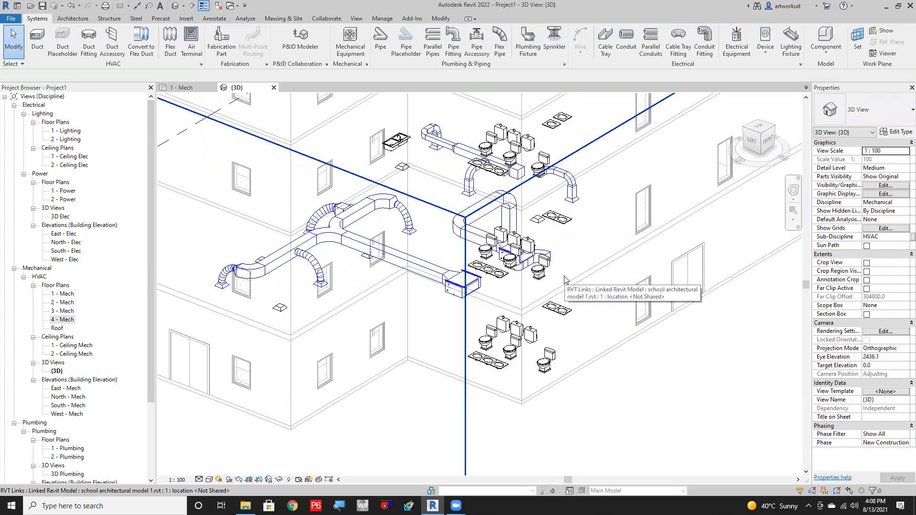
shift+middle_drag(565, 278, 437, 272)
scroll(437, 272, up, 3)
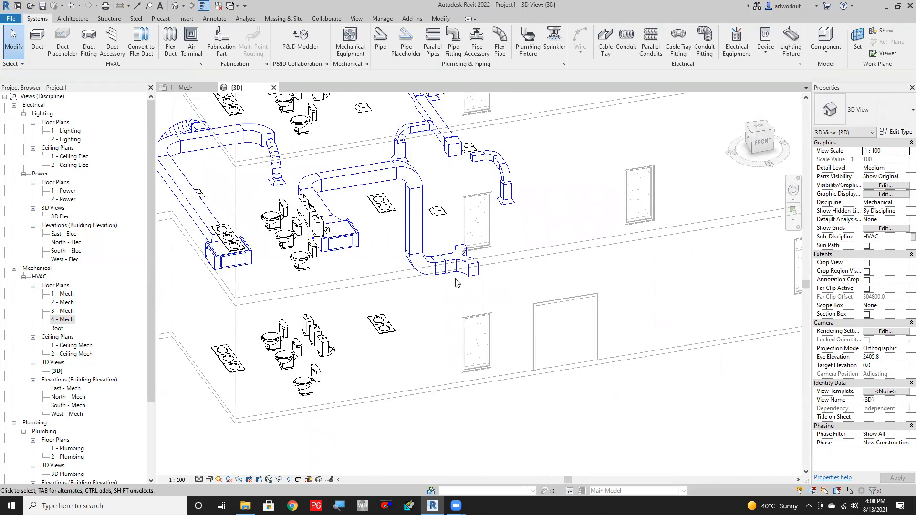
click(458, 275)
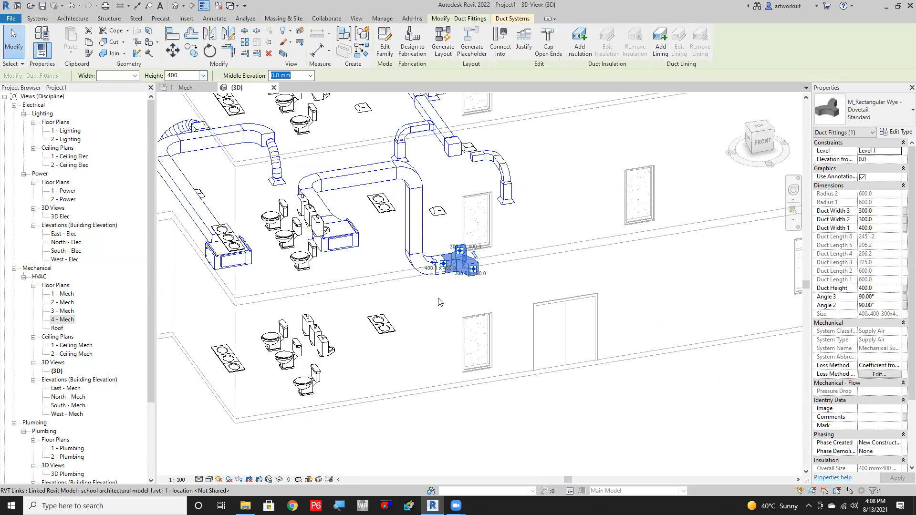
Undo the connection between the corridor duct and the low-lying dovetail wye, and delete the wye.
key(ctrl+z)
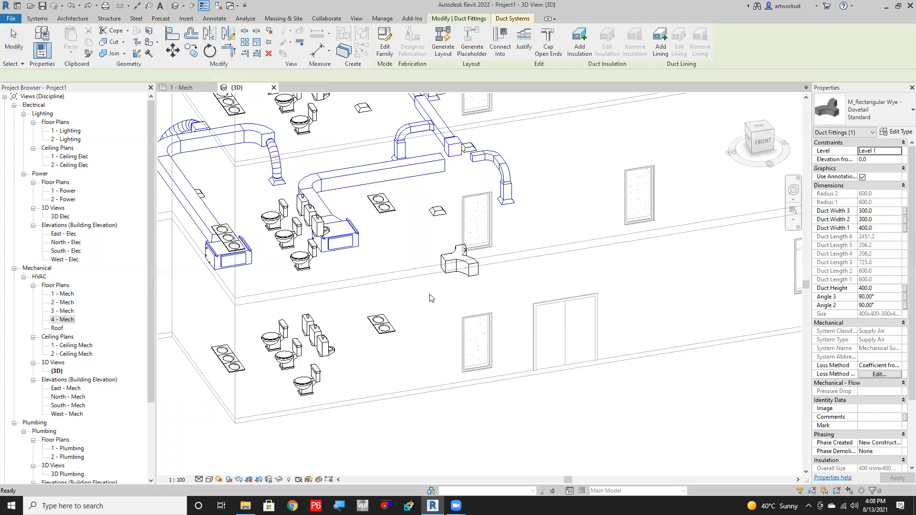
click(446, 273)
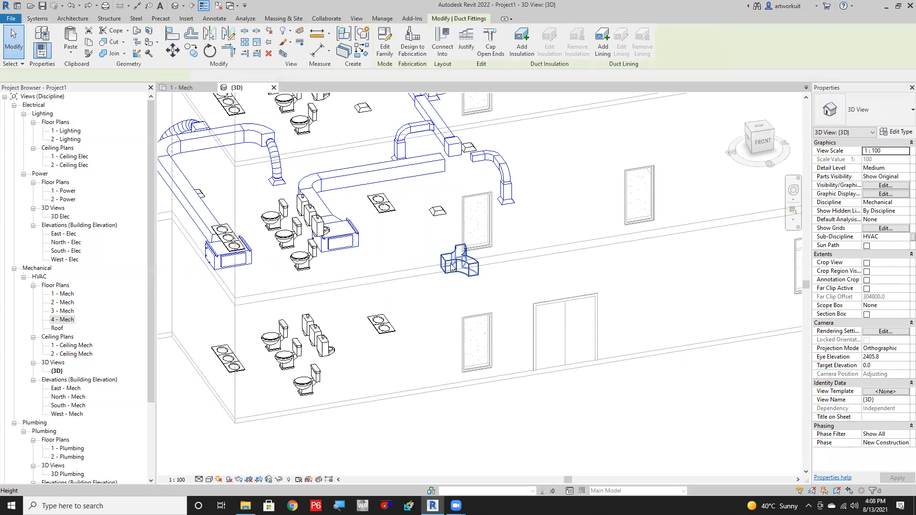
key(Delete)
Place an M_Rectangular Wye - Dovetail fitting on the corridor duct's open end in the 1 - Mech plan.
click(192, 90)
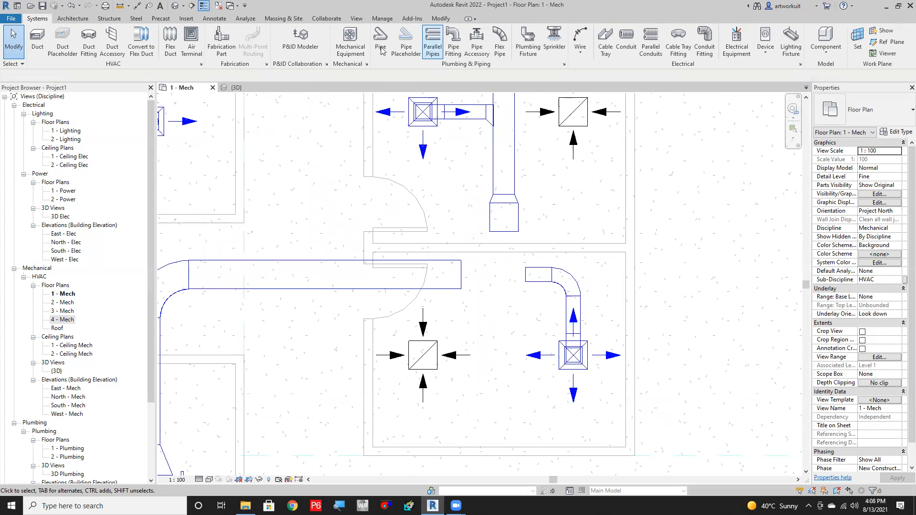
click(89, 42)
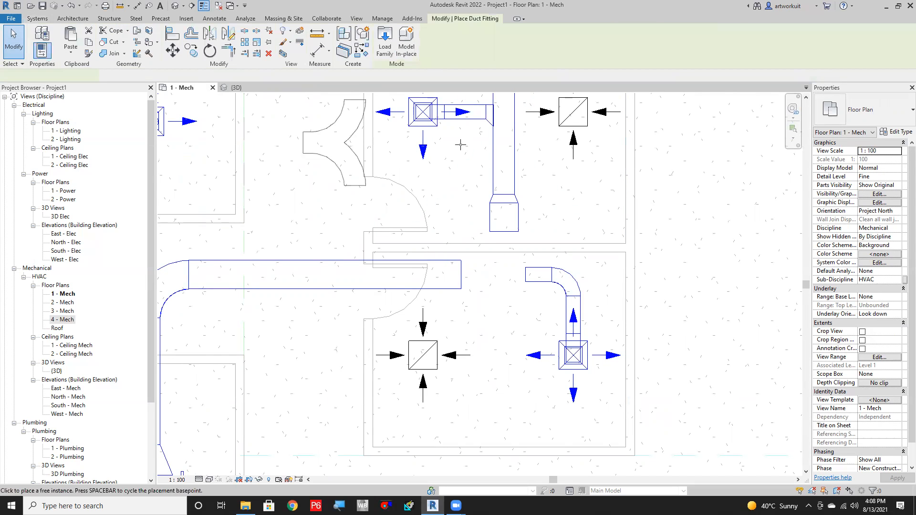
click(461, 274)
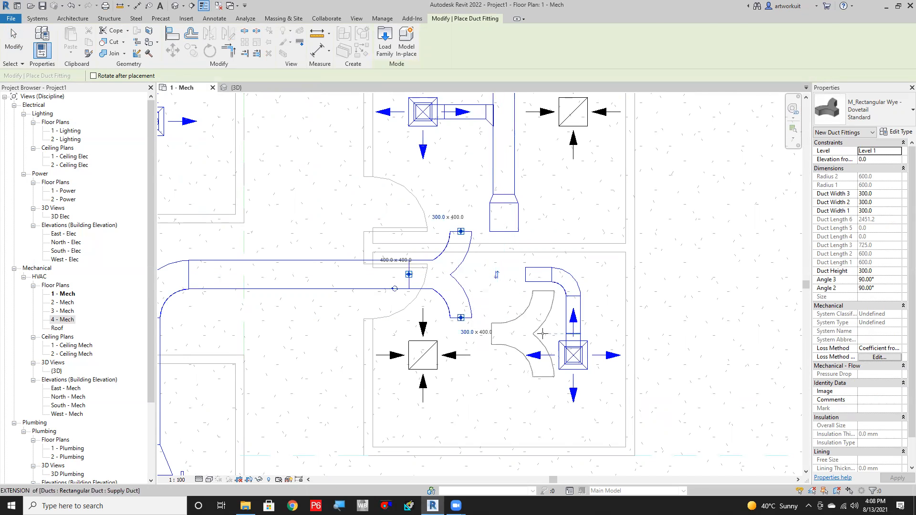
key(Escape)
Move the dovetail wye east so its branch outlets align with the trunk duct's centreline.
click(462, 277)
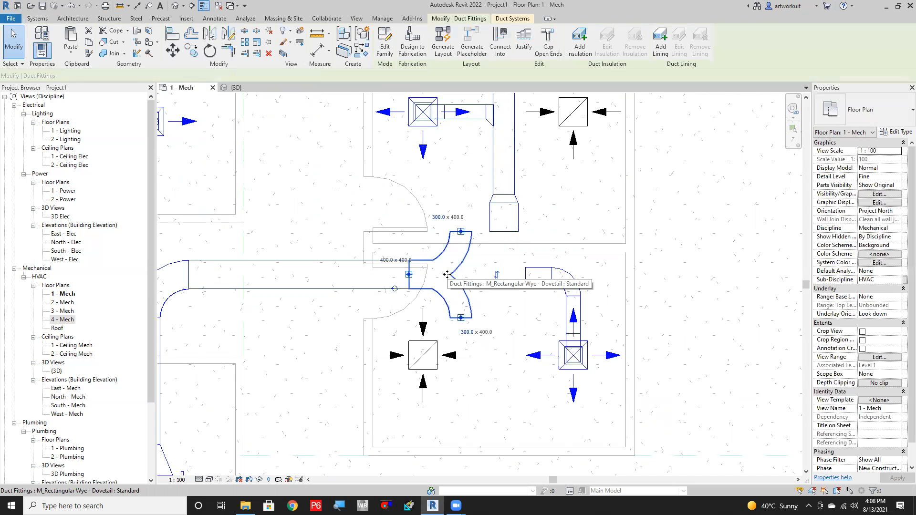
drag(462, 277, 490, 280)
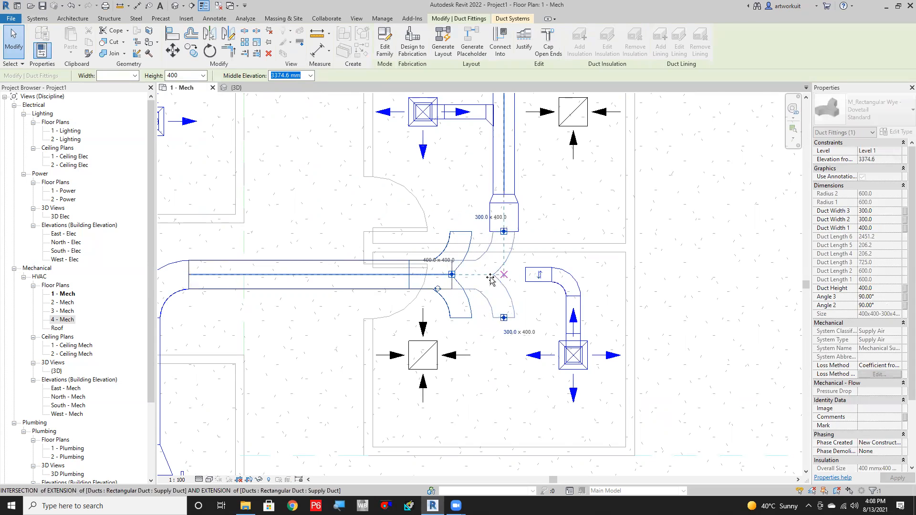
drag(502, 225, 503, 227)
key(Escape)
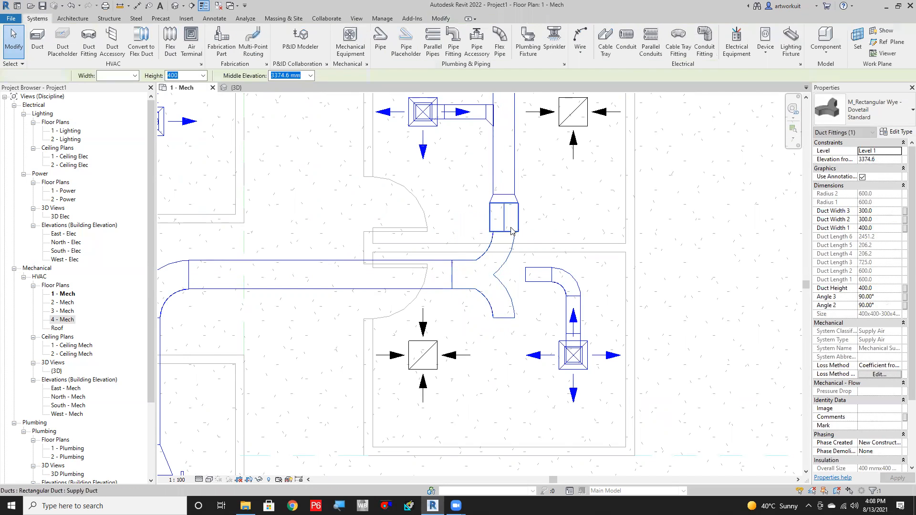
Pull the trunk stub's open end north to leave a gap above the wye's north outlet.
click(514, 233)
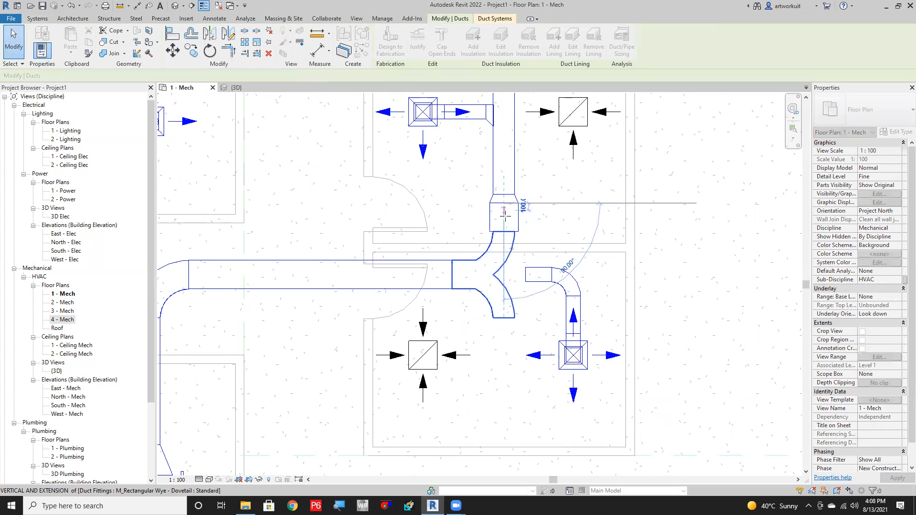
drag(506, 220, 506, 221)
key(Escape)
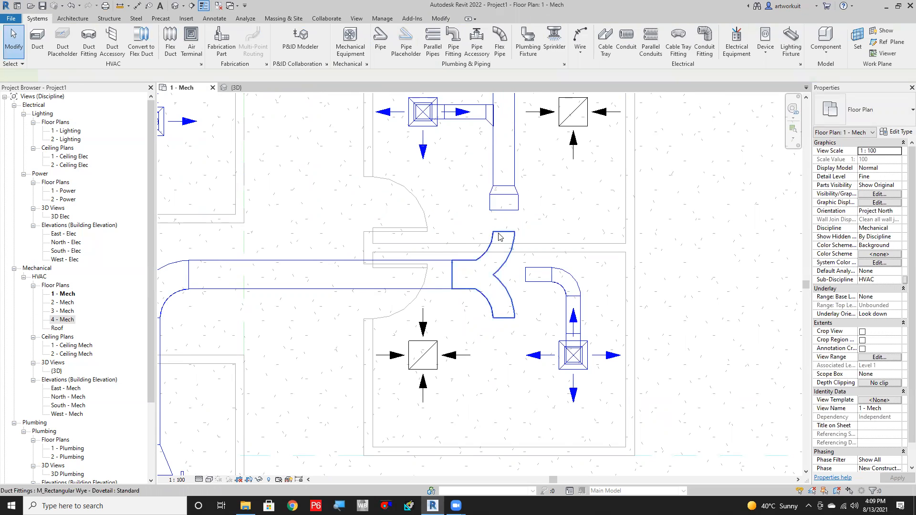
Set the width of the dovetail wye's north outlet to 400 mm.
click(499, 236)
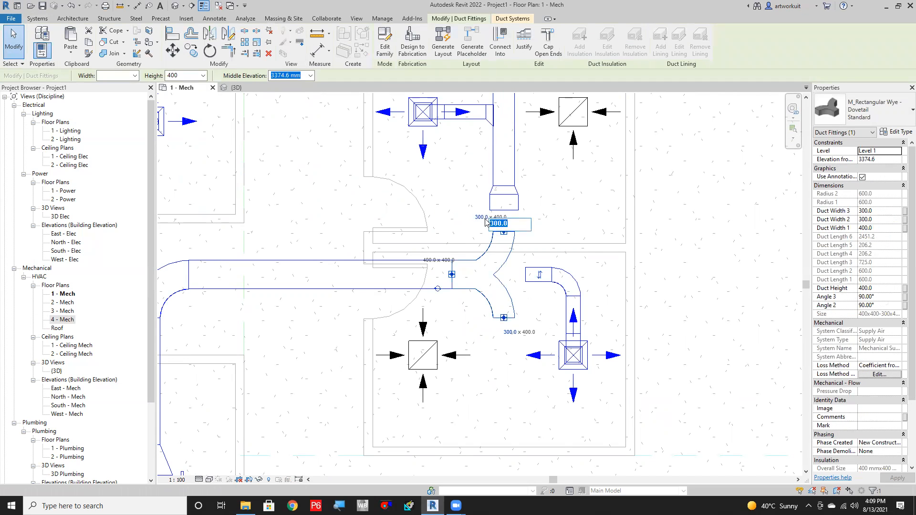
key(Return)
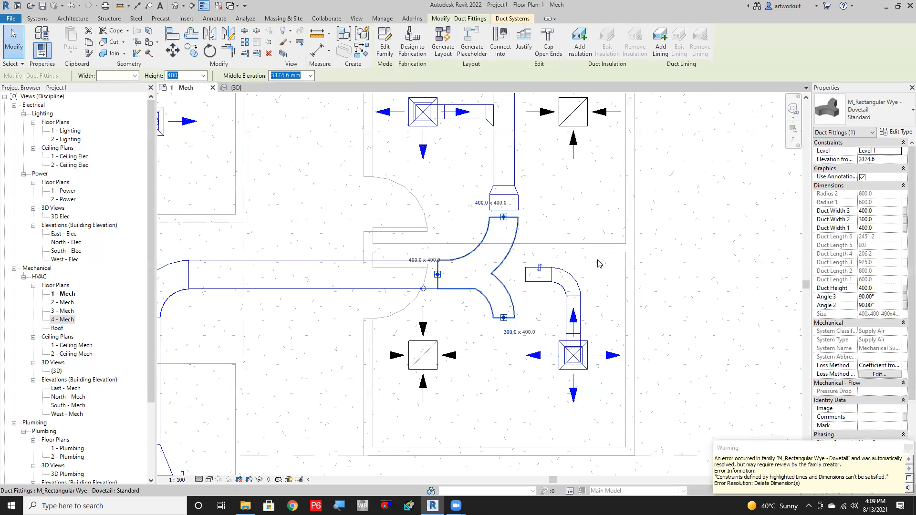
Extend the trunk stub's open end down to connect with the dovetail wye's north outlet.
key(Escape)
click(503, 209)
drag(504, 210, 540, 231)
click(552, 232)
scroll(528, 291, down, 1)
scroll(526, 303, up, 1)
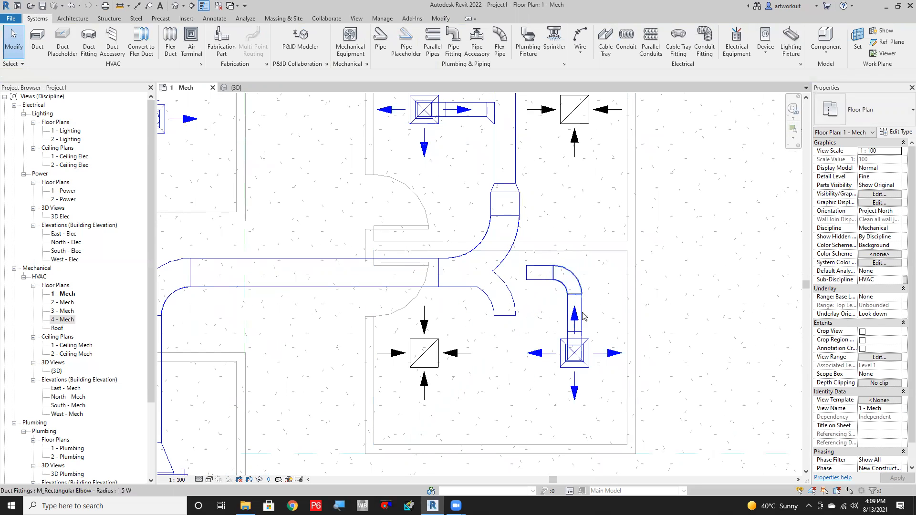
Delete the ducts and duct fittings attached to the south office's supply diffuser, filtering the air terminal out of the selection.
key(Tab)
click(549, 274)
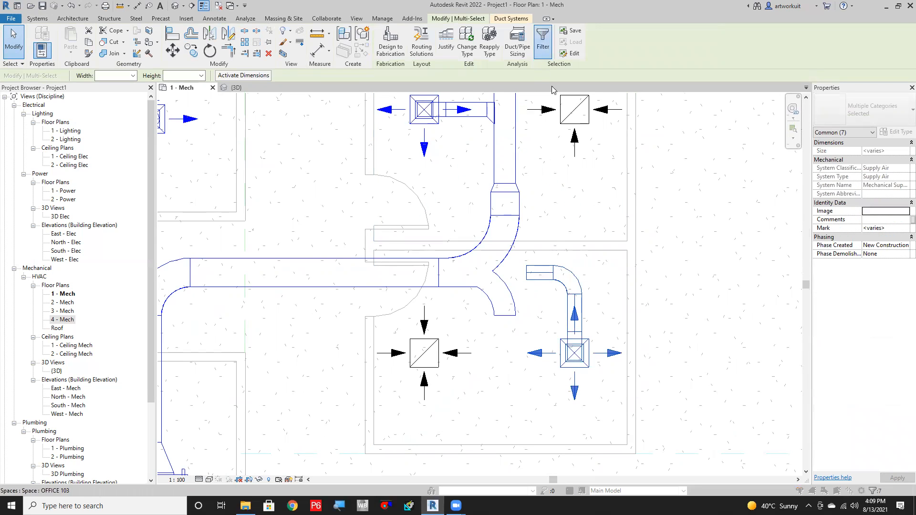
click(543, 42)
click(372, 191)
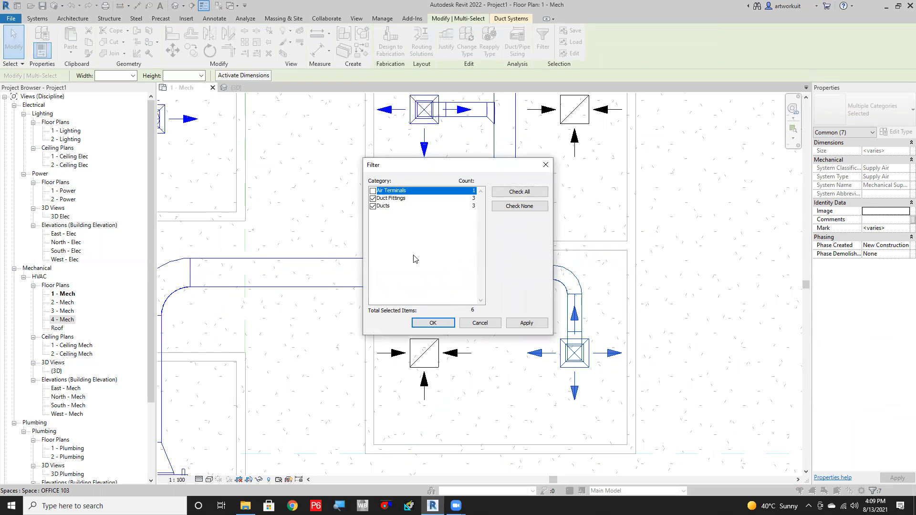
click(436, 323)
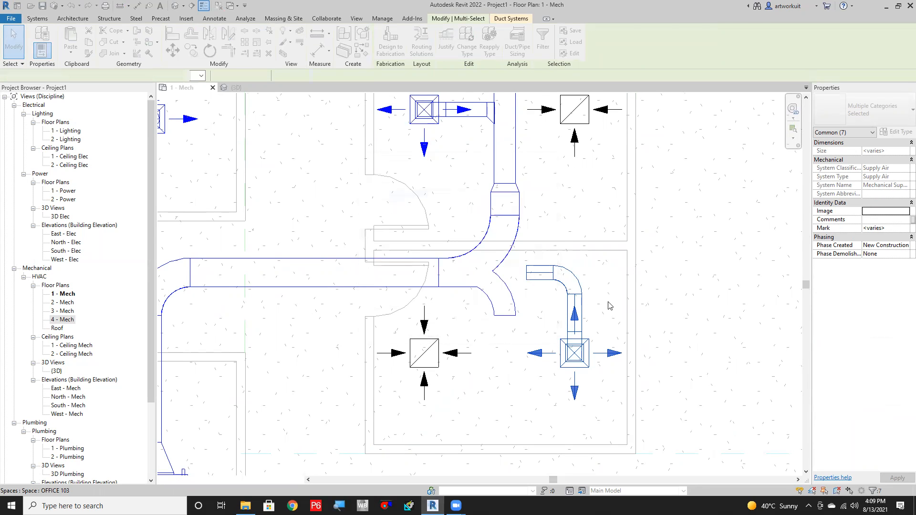
key(Delete)
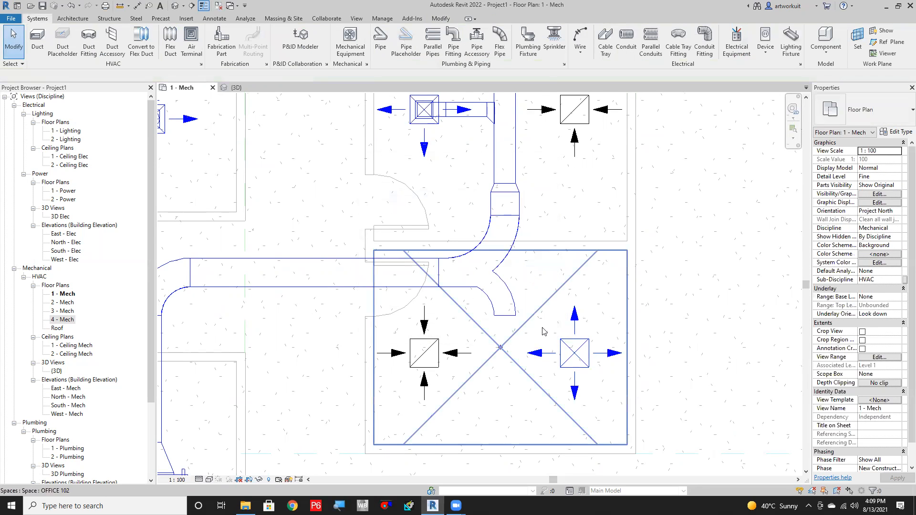
Connect the dovetail wye's south outlet to the south office's supply diffuser with a 300 mm round flex duct.
click(170, 48)
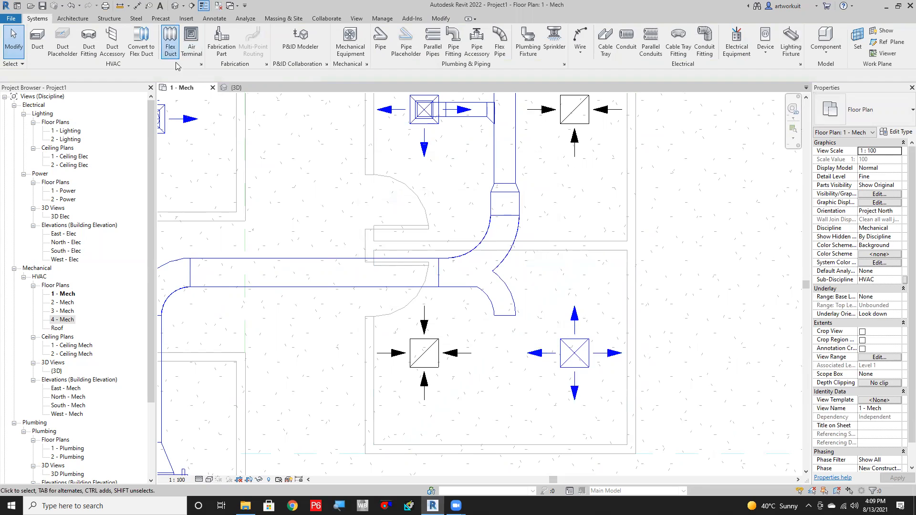
click(505, 316)
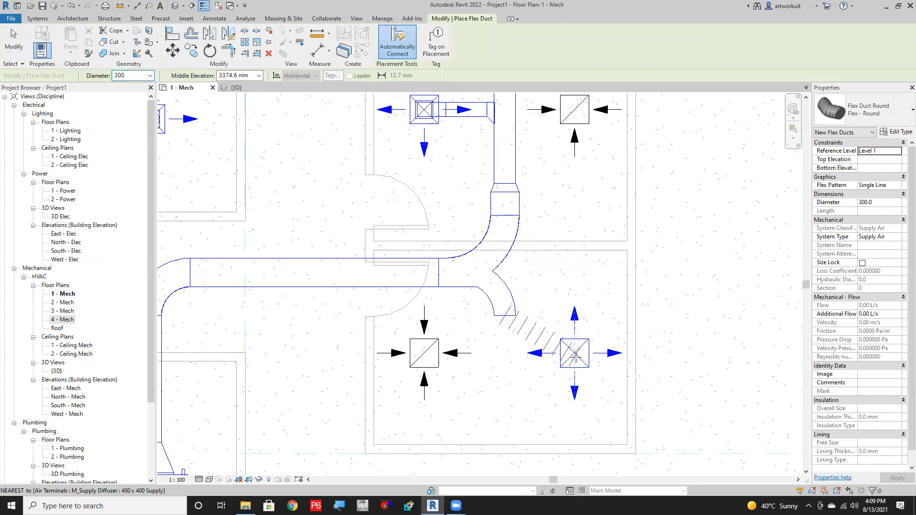
click(667, 355)
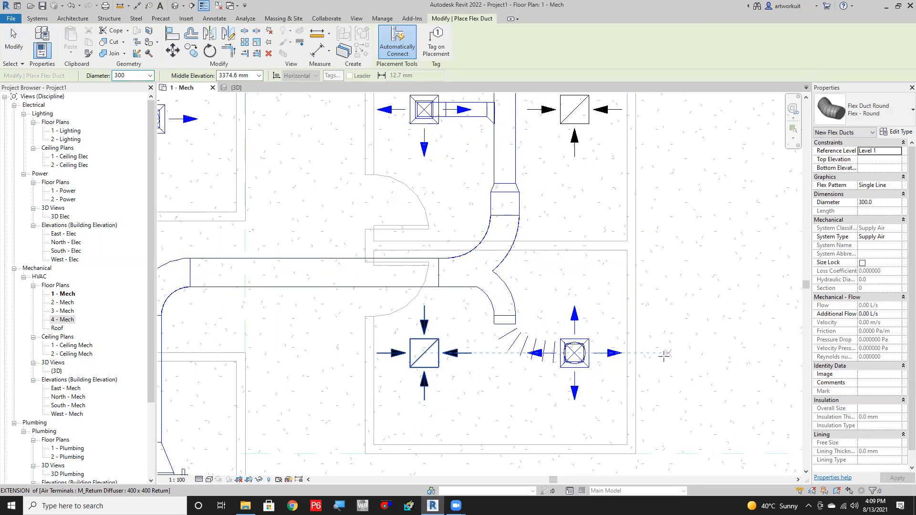
key(Escape)
key(Escape)
Examine the complete duct layout in the 1 - Mech plan and from another angle in the {3D} view.
scroll(594, 317, down, 2)
scroll(594, 317, down, 1)
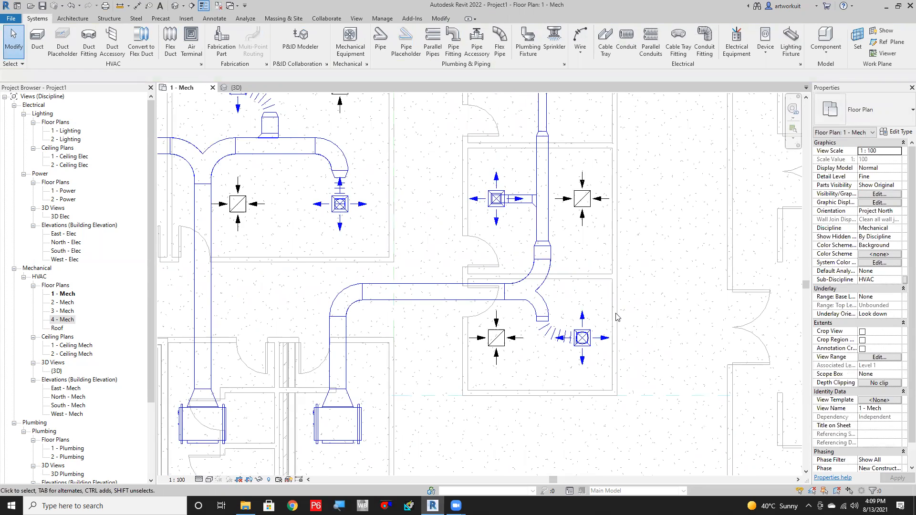
scroll(592, 314, down, 1)
middle_drag(572, 286, 516, 343)
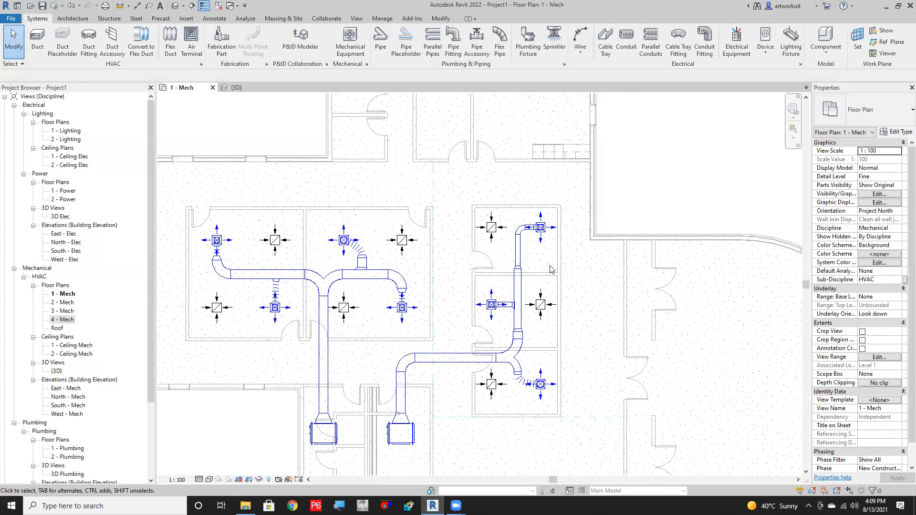
scroll(550, 269, down, 1)
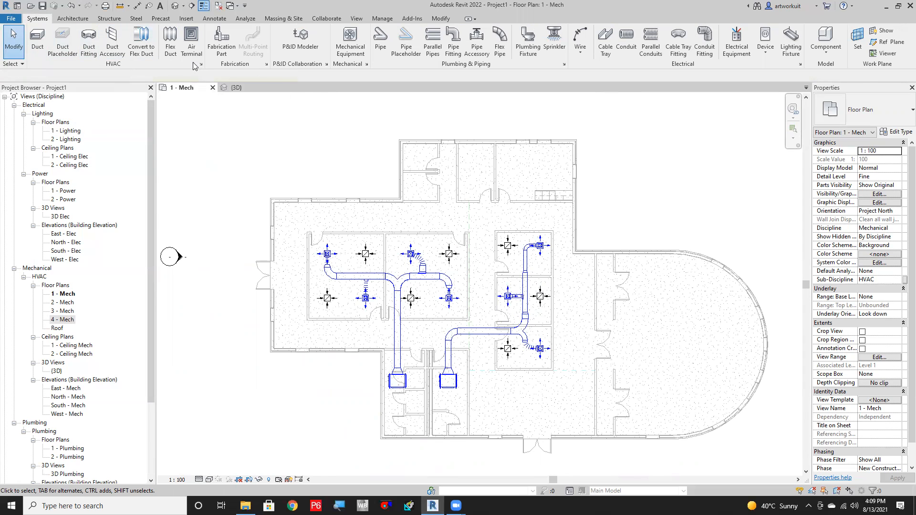
click(236, 88)
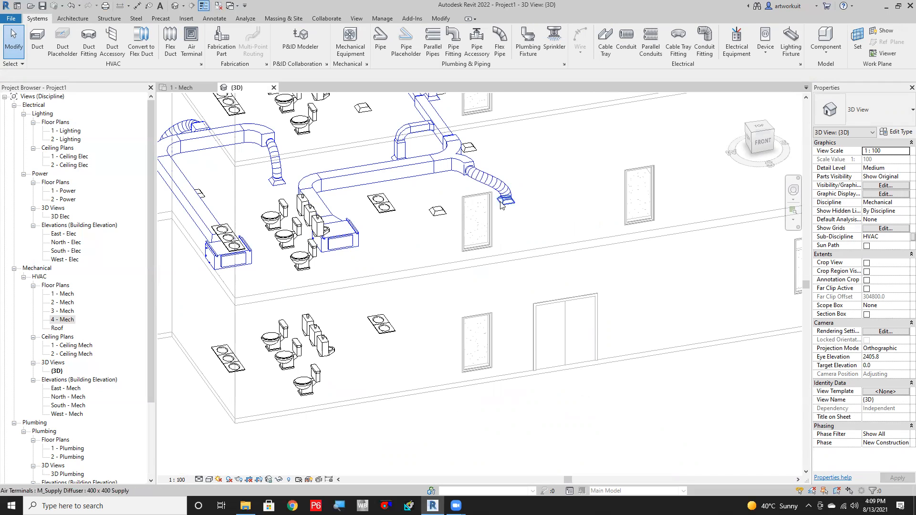
shift+middle_drag(503, 207, 527, 197)
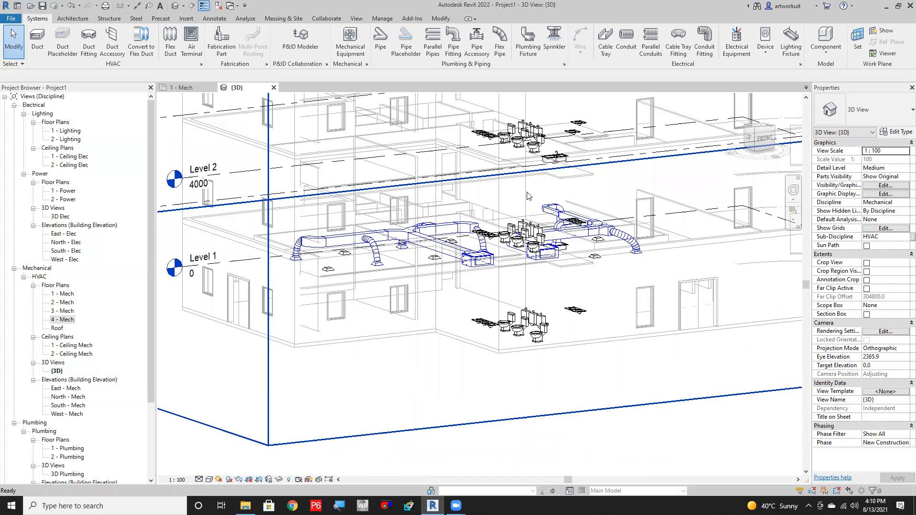